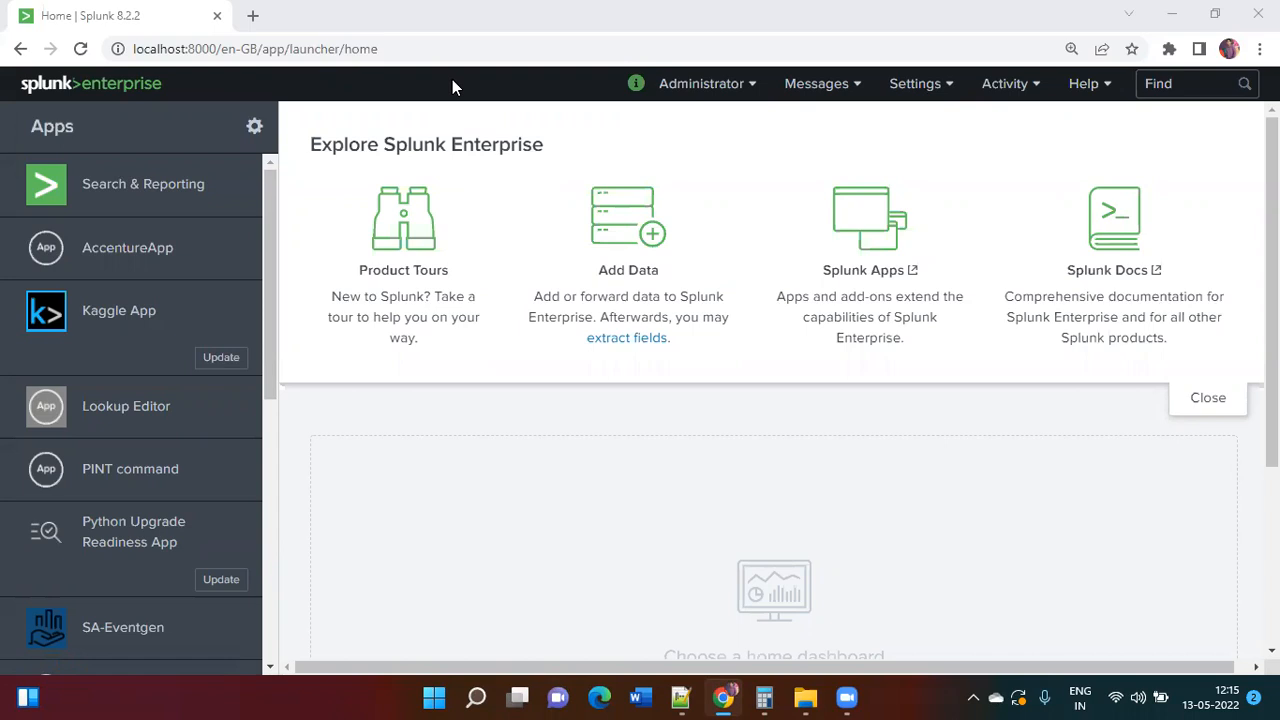
Step: Open Search & Reporting from the Splunk launcher's Apps sidebar to get an empty search page
click(201, 179)
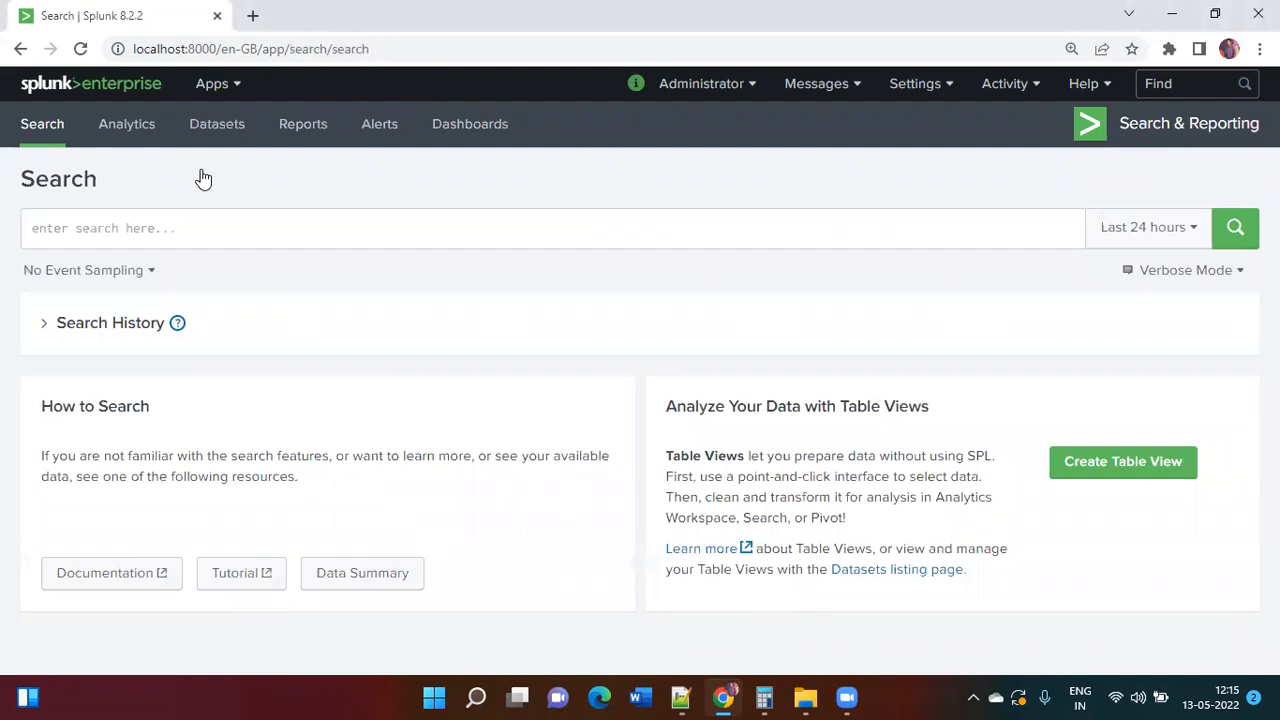
Step: Launch Notepad and write that join combines the sub search result with the main search
key(super+r)
text(notepad)
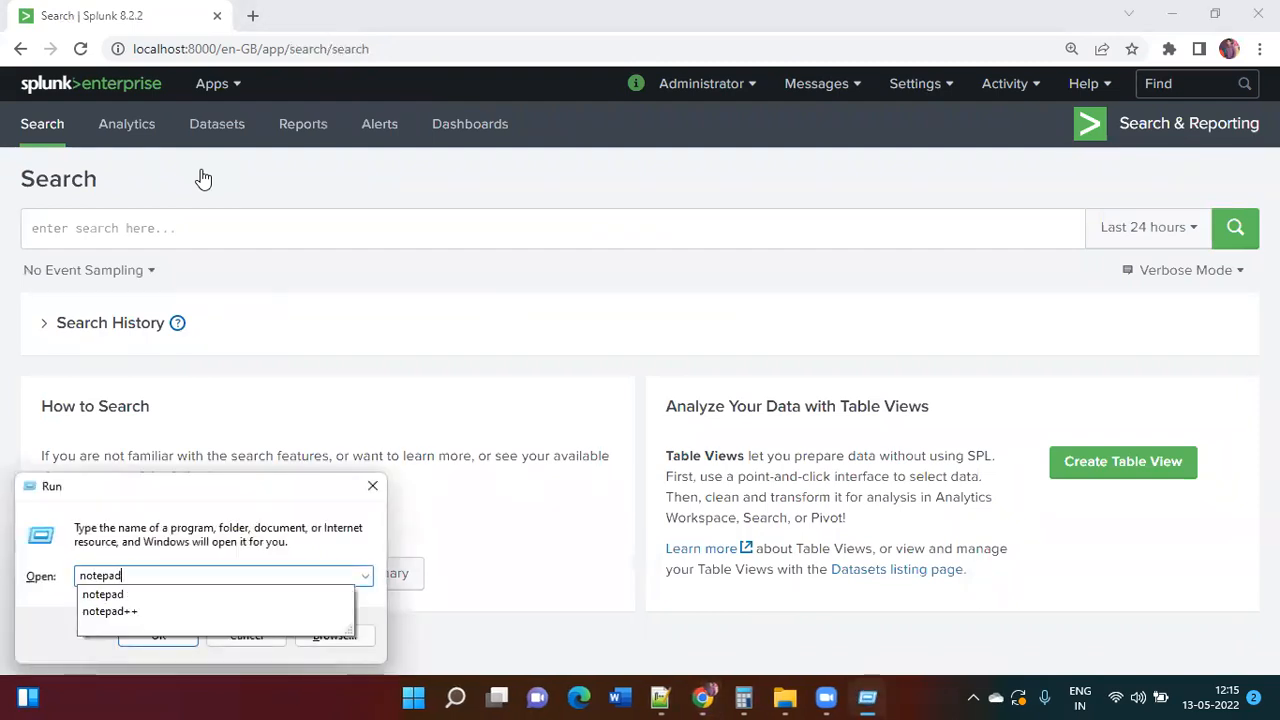
key(Return)
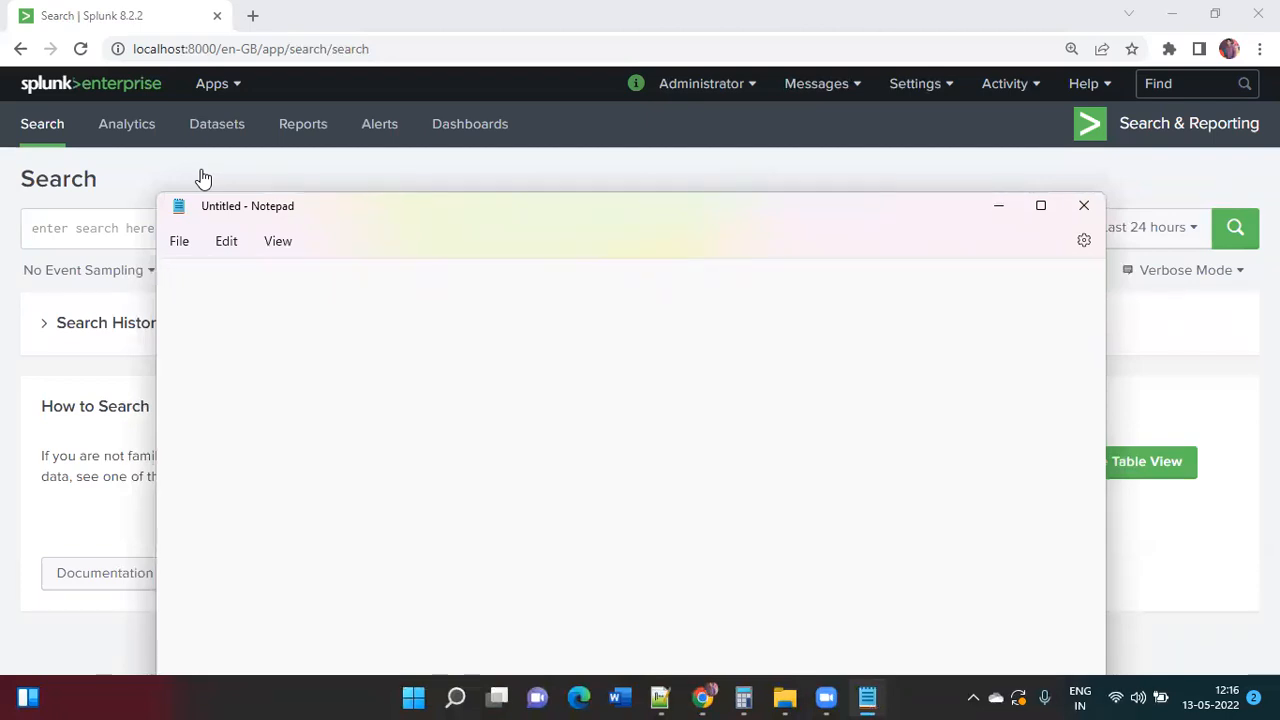
text(It is used for combining the result fro)
key(BackSpace)
key(BackSpace)
text(of sub searc)
key(BackSpace)
key(BackSpace)
text(arch with the )
text(mai)
key(BackSpace)
key(BackSpace)
key(BackSpace)
text(main search")
Step: Put quotation marks around "sub search" and "main search" in that sentence
key(Left)
key(Left)
key(Left)
key(Left)
key(Left)
key(Left)
key(Left)
key(Left)
key(Left)
key(Left)
text(")
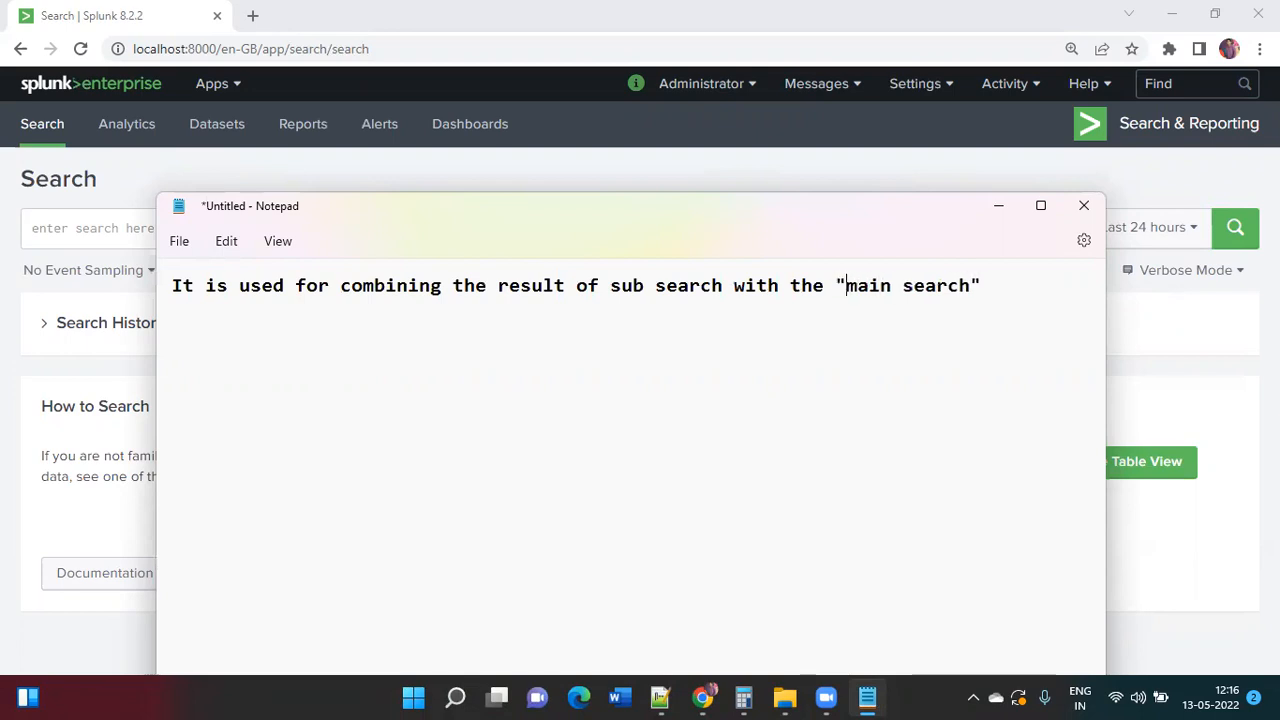
key(Left)
key(Left)
key(Left)
key(Left)
key(Left)
key(Left)
key(Left)
key(Left)
key(Left)
key(Left)
key(Left)
key(Left)
key(Left)
key(Left)
key(Left)
key(Left)
key(Left)
key(Left)
key(Left)
key(Left)
text(")
key(Right)
key(Right)
key(Right)
key(Right)
key(Right)
key(Right)
key(Right)
key(Right)
key(Right)
key(Right)
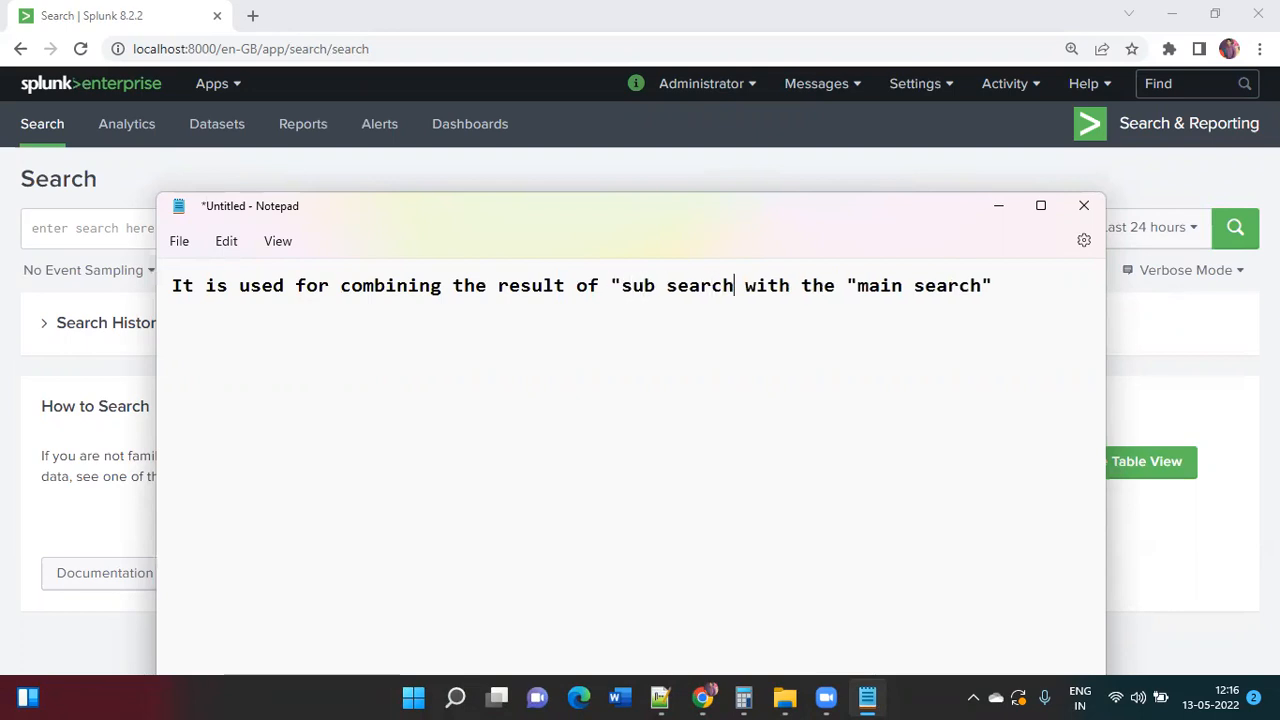
text(")
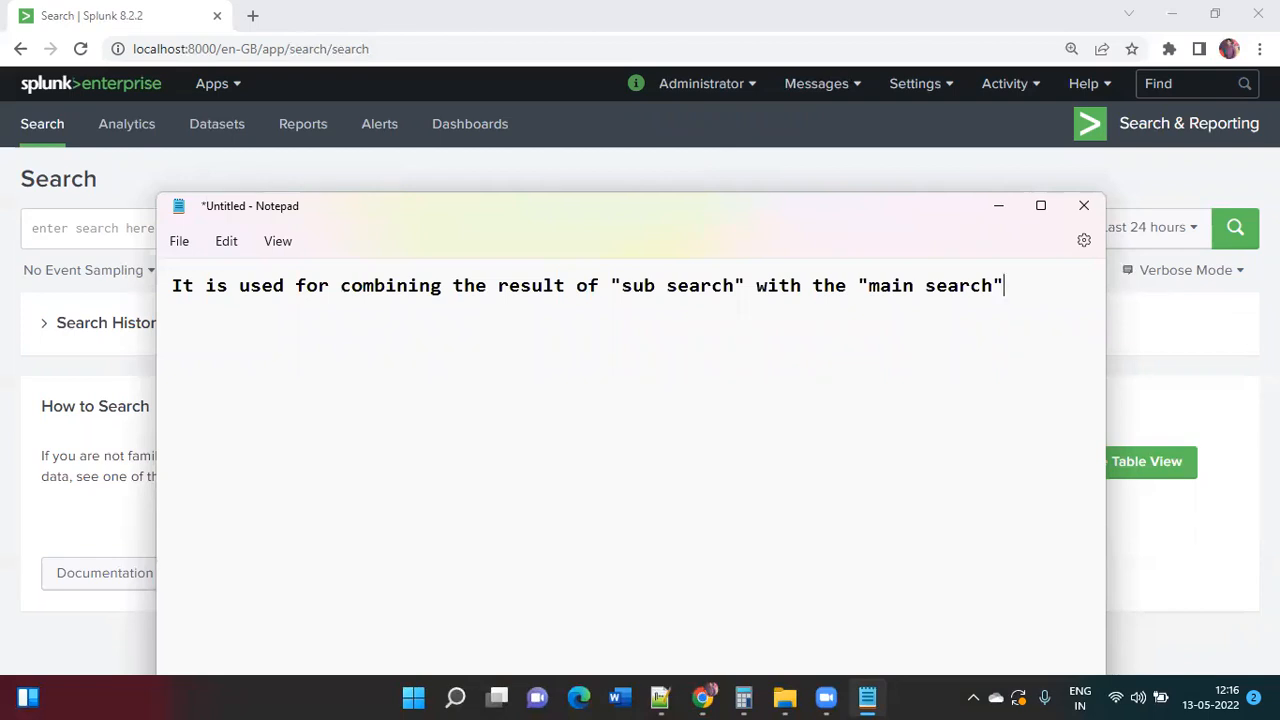
Step: Add the line 'One or more fields should be common in both the result sets'
key(Return)
key(Return)
text(One  or more fields )
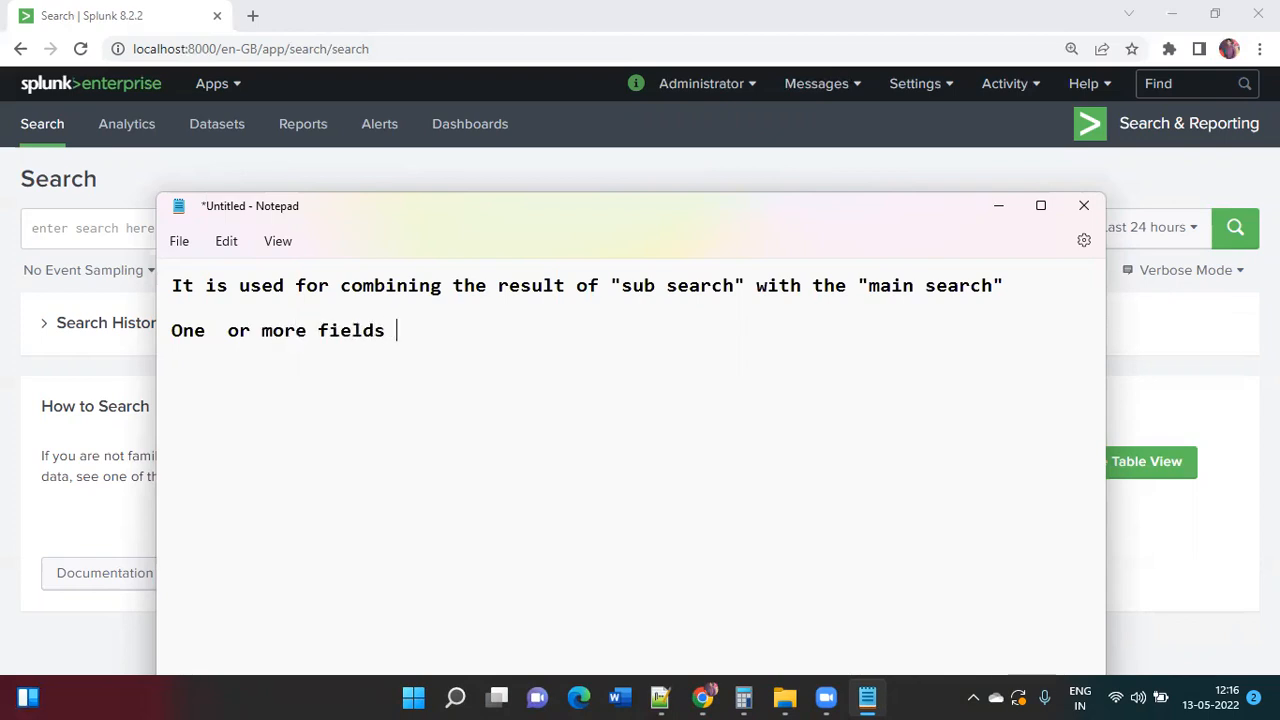
text(should be common)
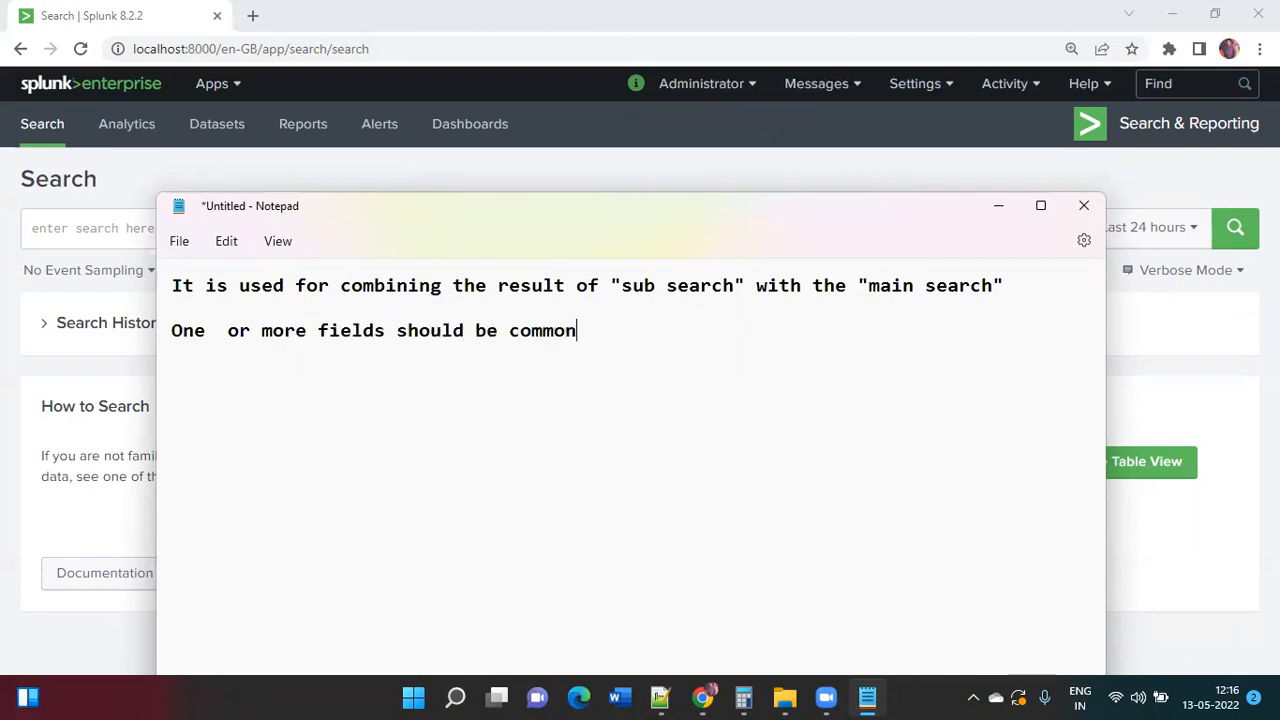
text( in both the s)
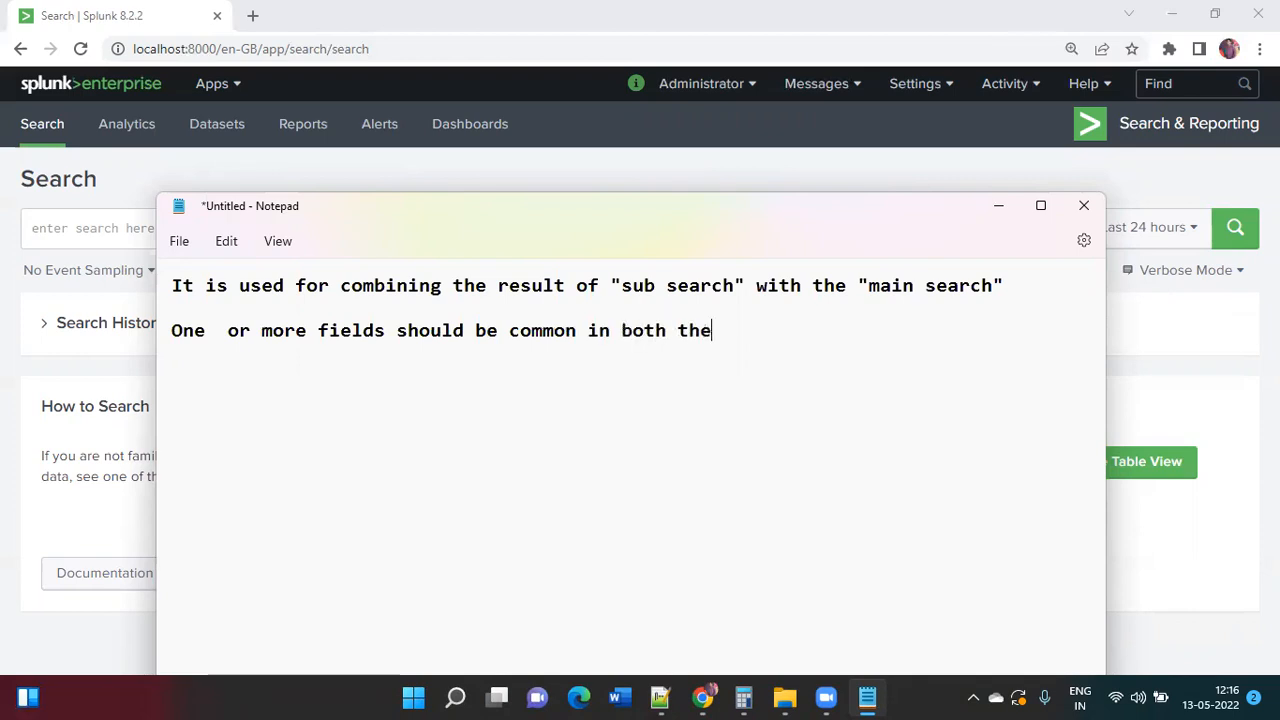
key(BackSpace)
text(resutls)
key(BackSpace)
key(BackSpace)
key(BackSpace)
text(lt sets)
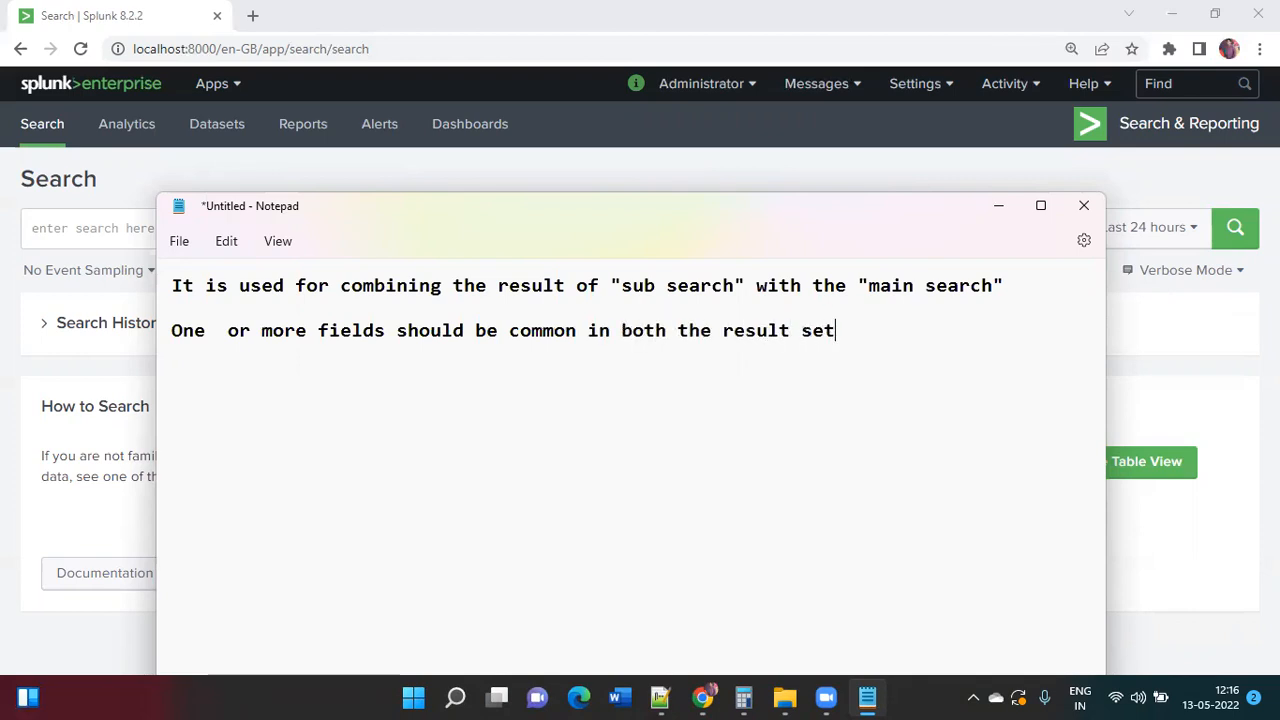
key(Return)
key(Return)
Step: Add the heading line 'There are two types of join :'
text(There ar)
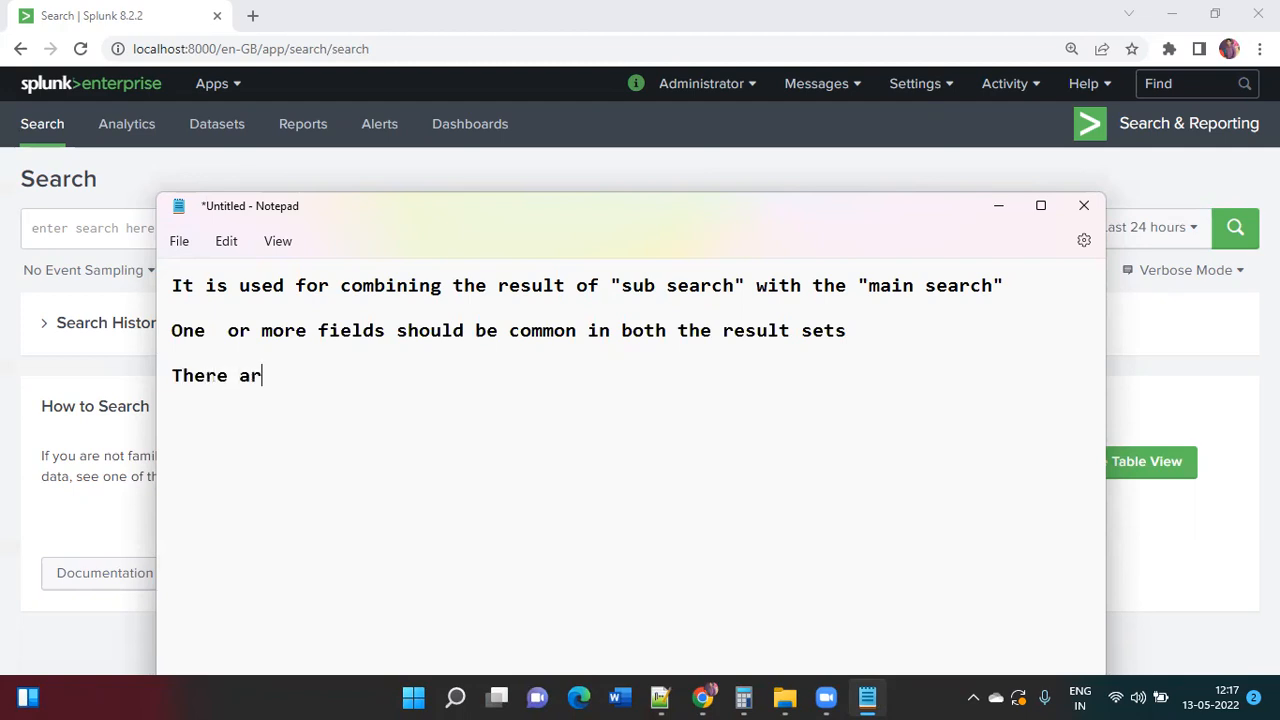
text(e two type)
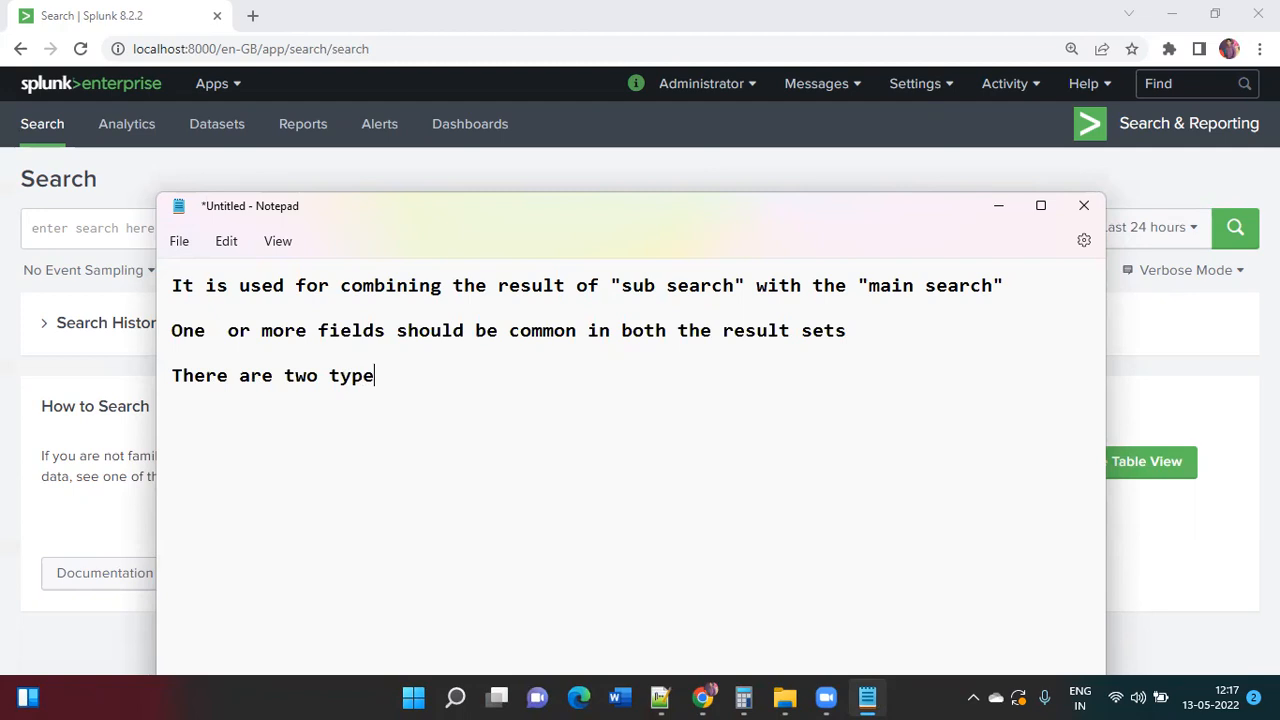
text(s of join :)
key(Return)
key(Return)
Step: List the join types as '1. Innner' and '2. Left OR outer'
text(1.)
text(Innner)
key(Return)
key(Return)
text(2. Left OR )
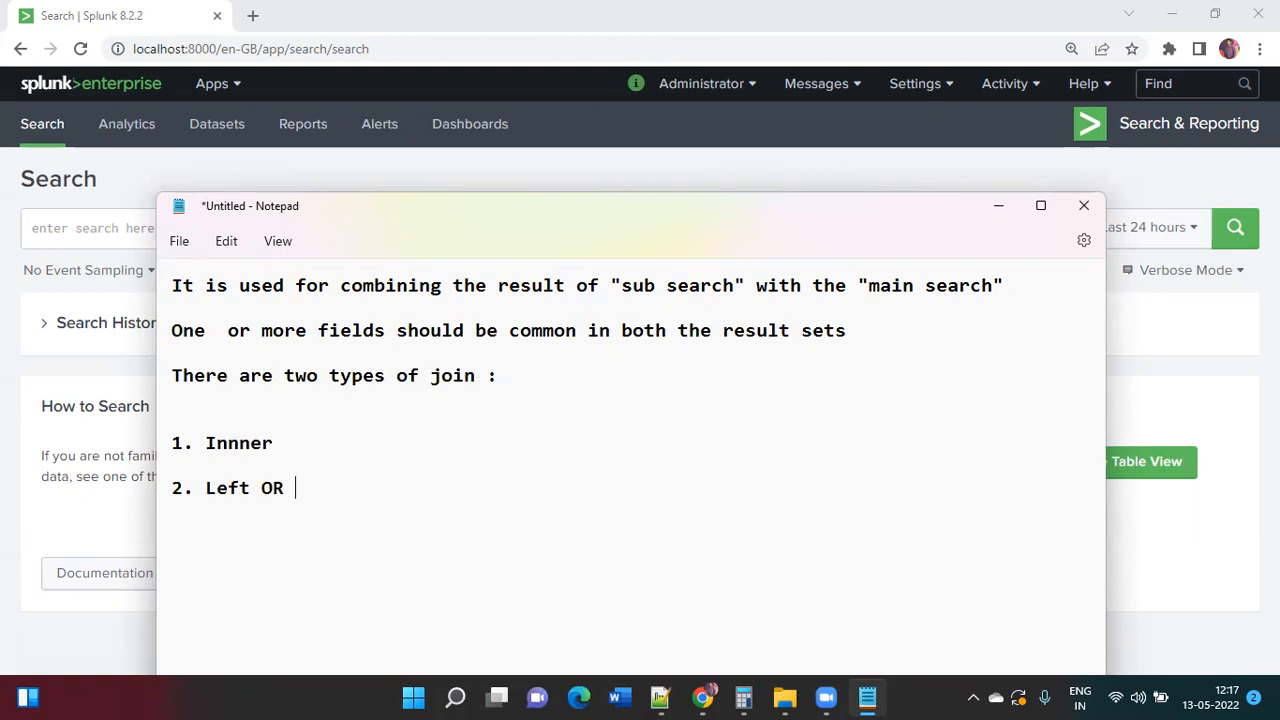
text(ou)
key(BackSpace)
text(outer)
key(Return)
key(super+r)
Step: Launch Paint and draw two overlapping circles with the Oval shape
text(mspaint)
key(Return)
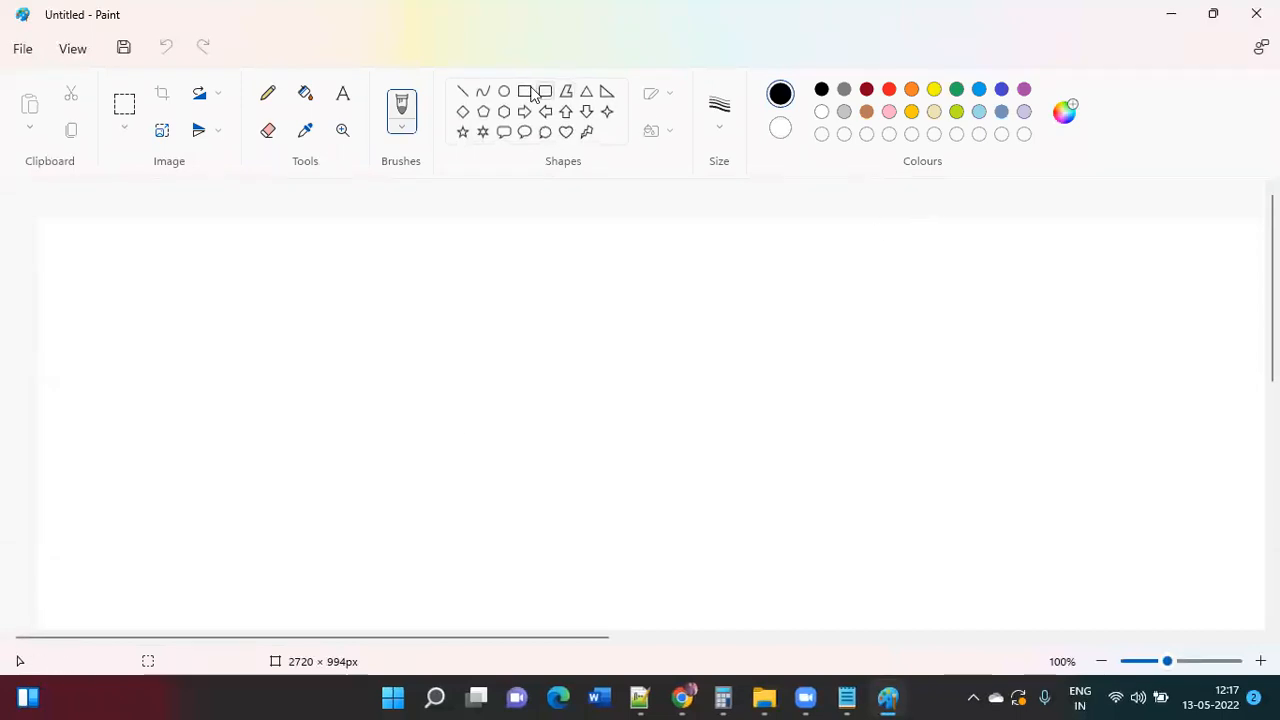
click(504, 92)
drag(379, 274, 591, 491)
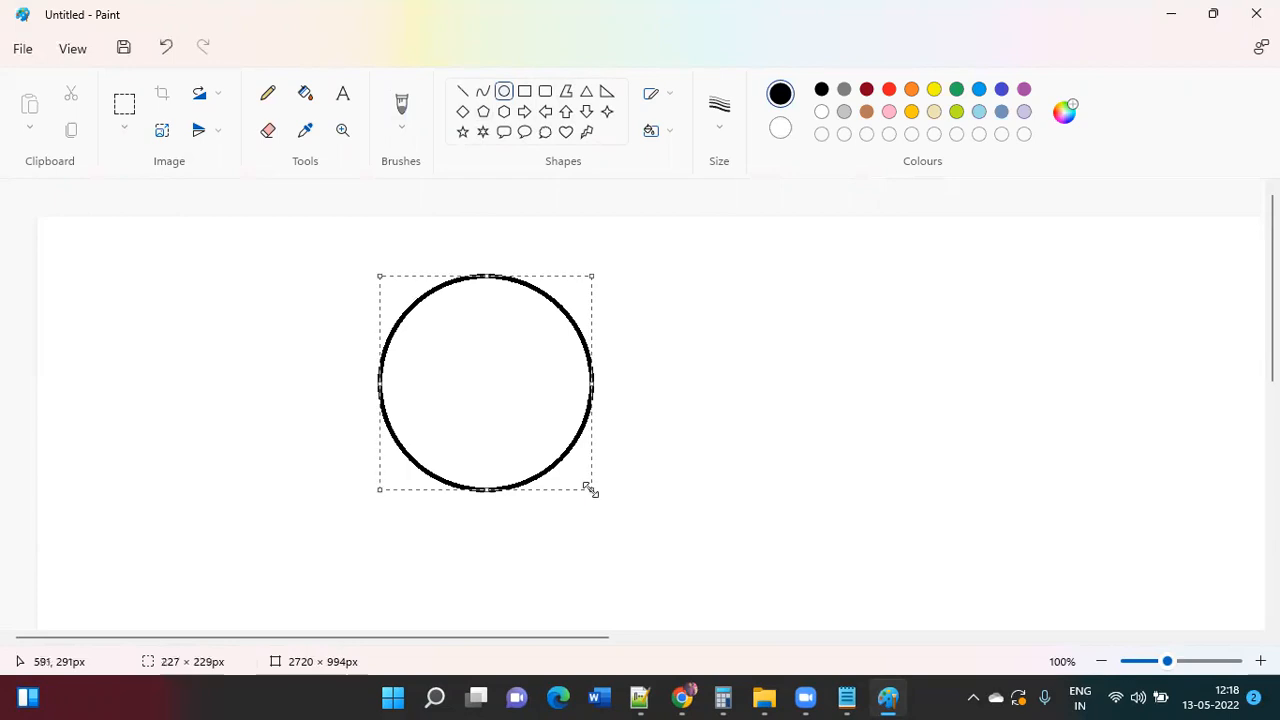
click(721, 275)
drag(538, 261, 744, 501)
click(923, 380)
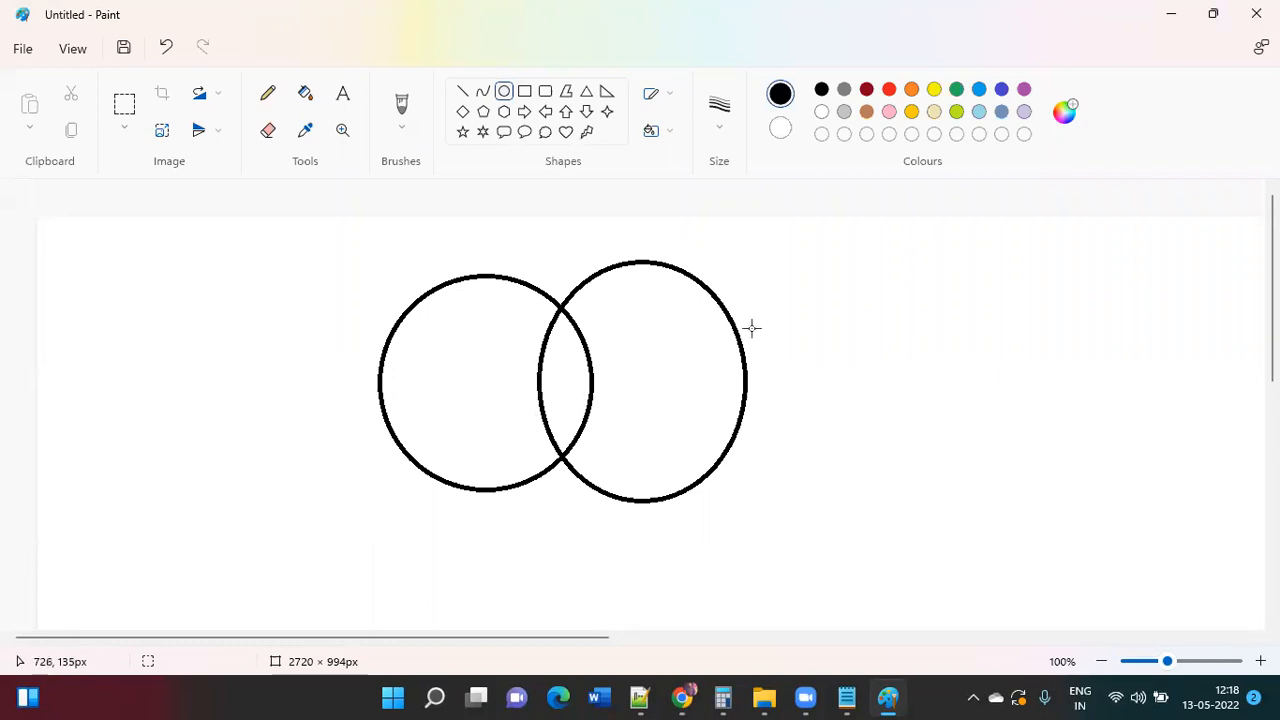
Step: Label the left circle A and the right circle B
drag(425, 340, 478, 401)
text(A)
click(617, 427)
drag(612, 355, 694, 411)
text(B)
click(917, 326)
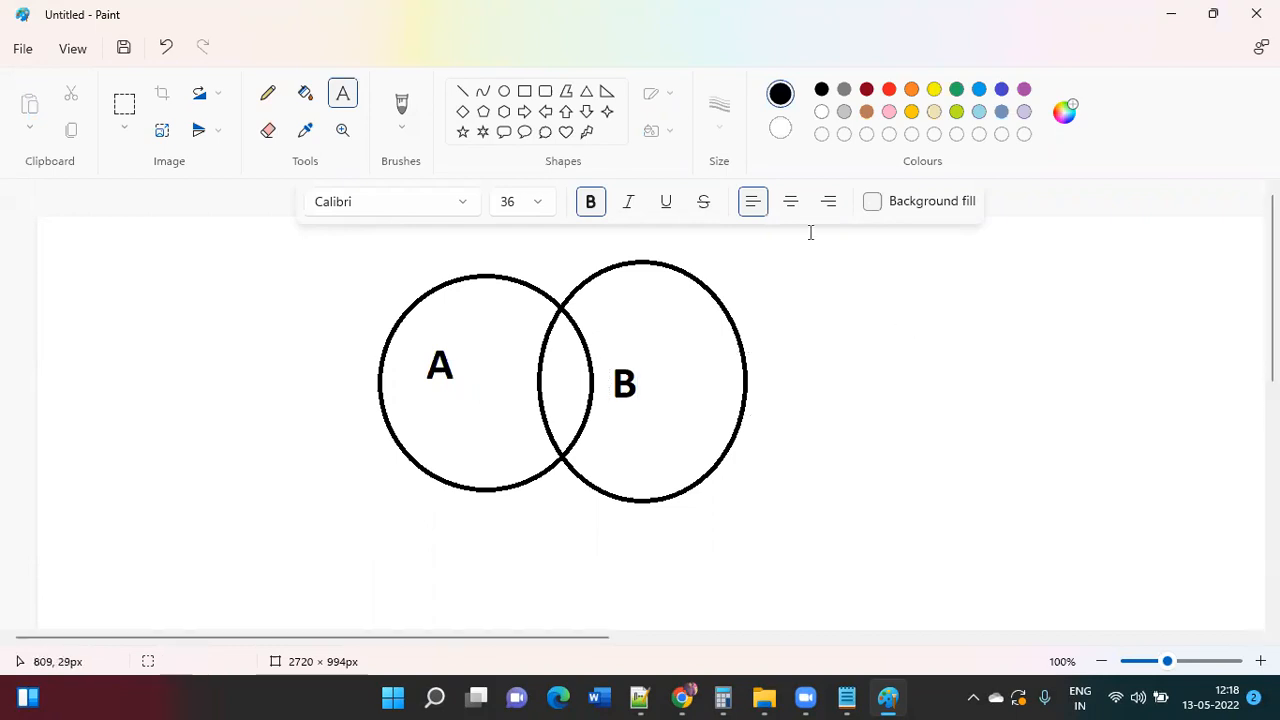
Step: Select the Oil brush from the brush styles
click(401, 110)
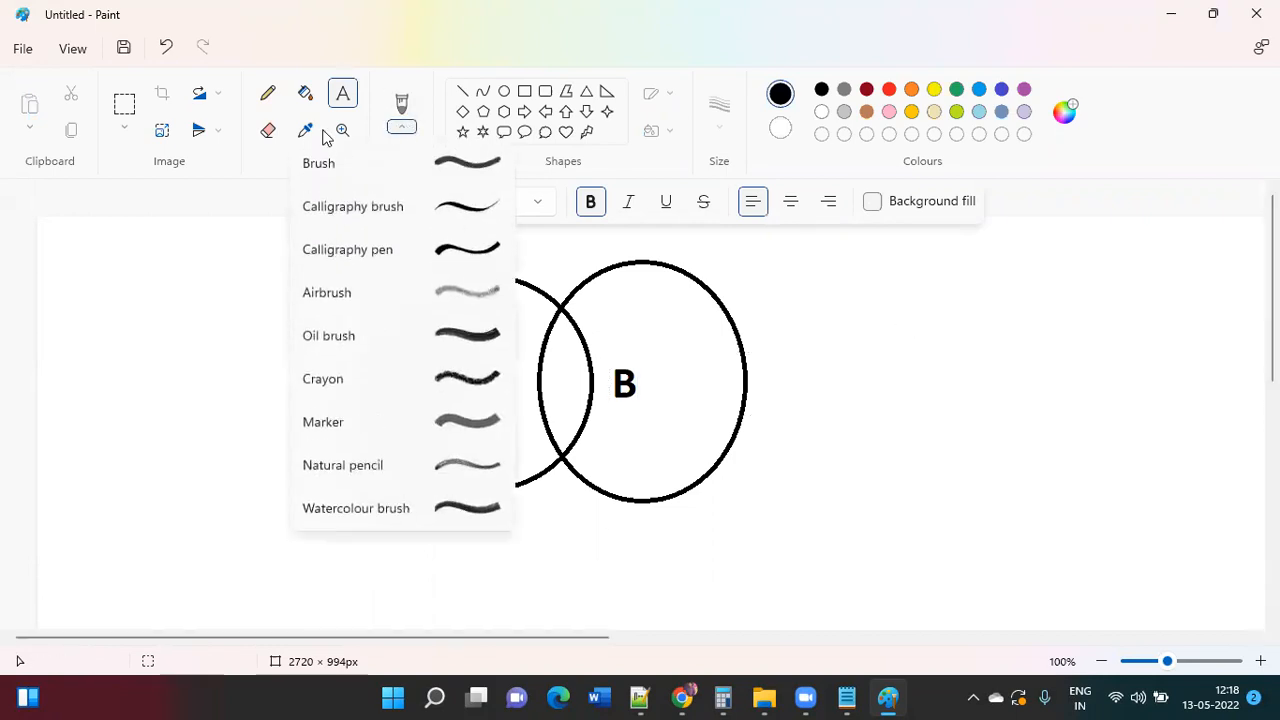
click(267, 134)
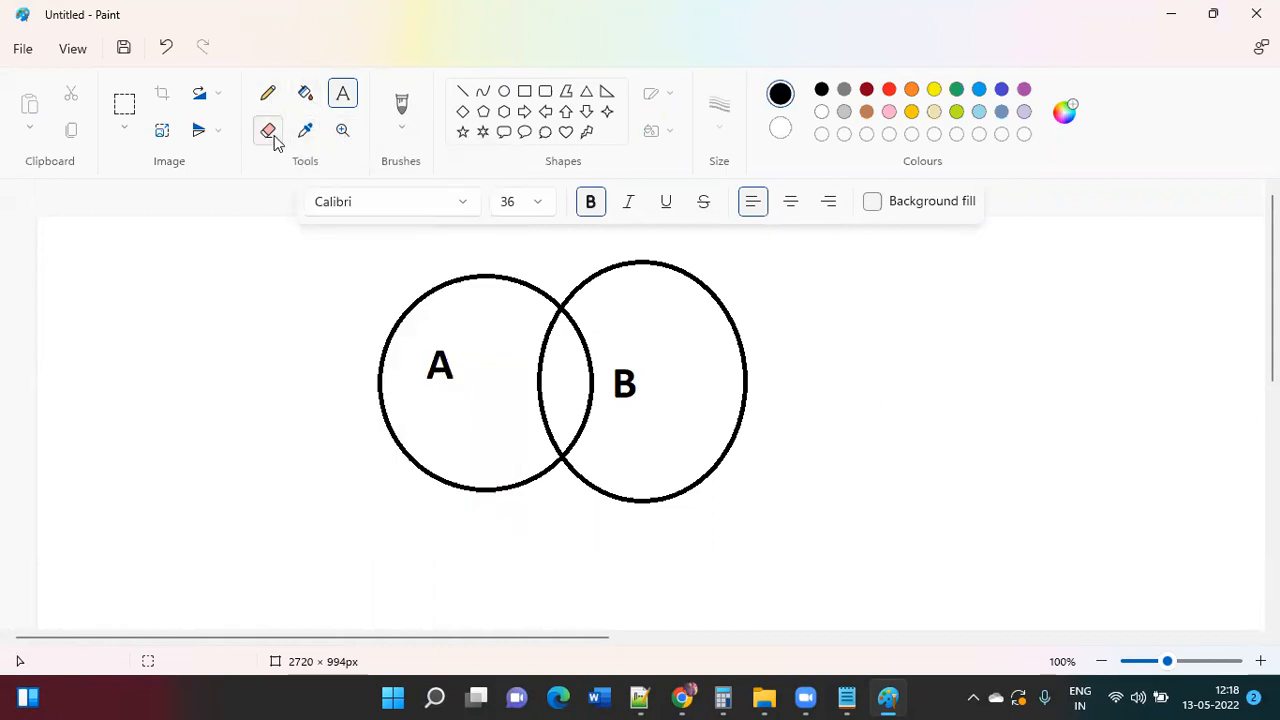
click(402, 127)
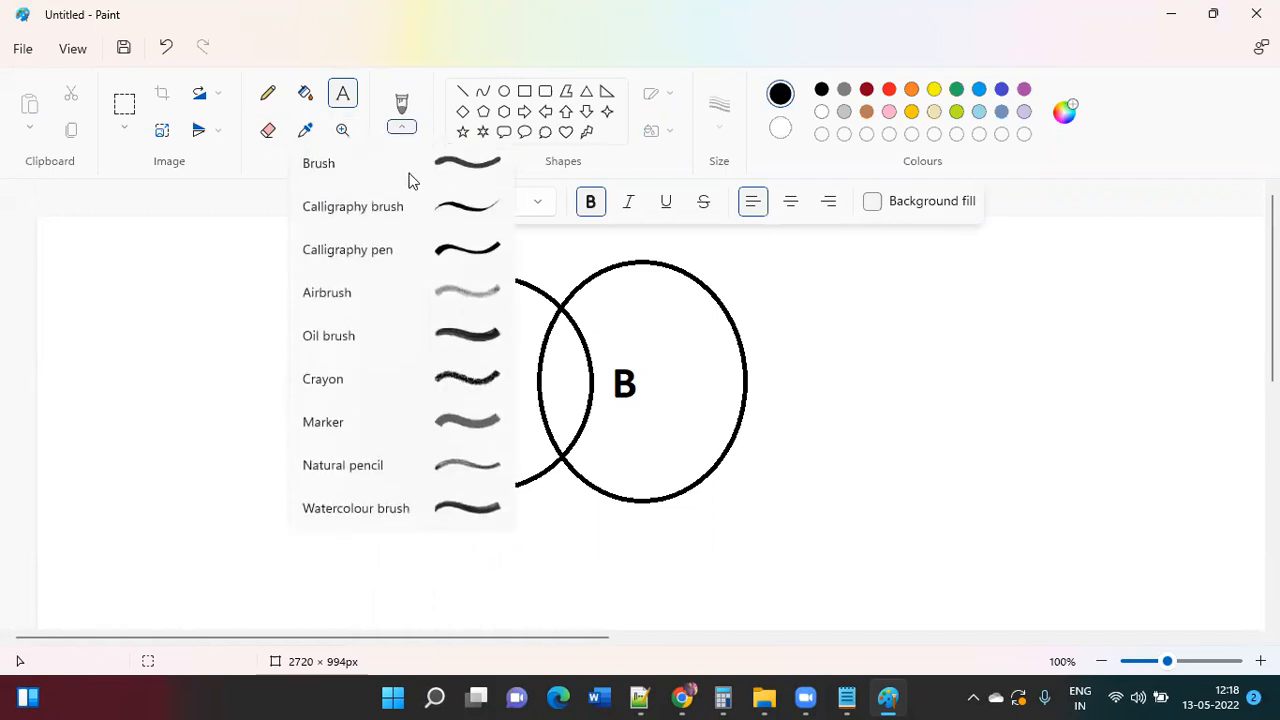
click(472, 334)
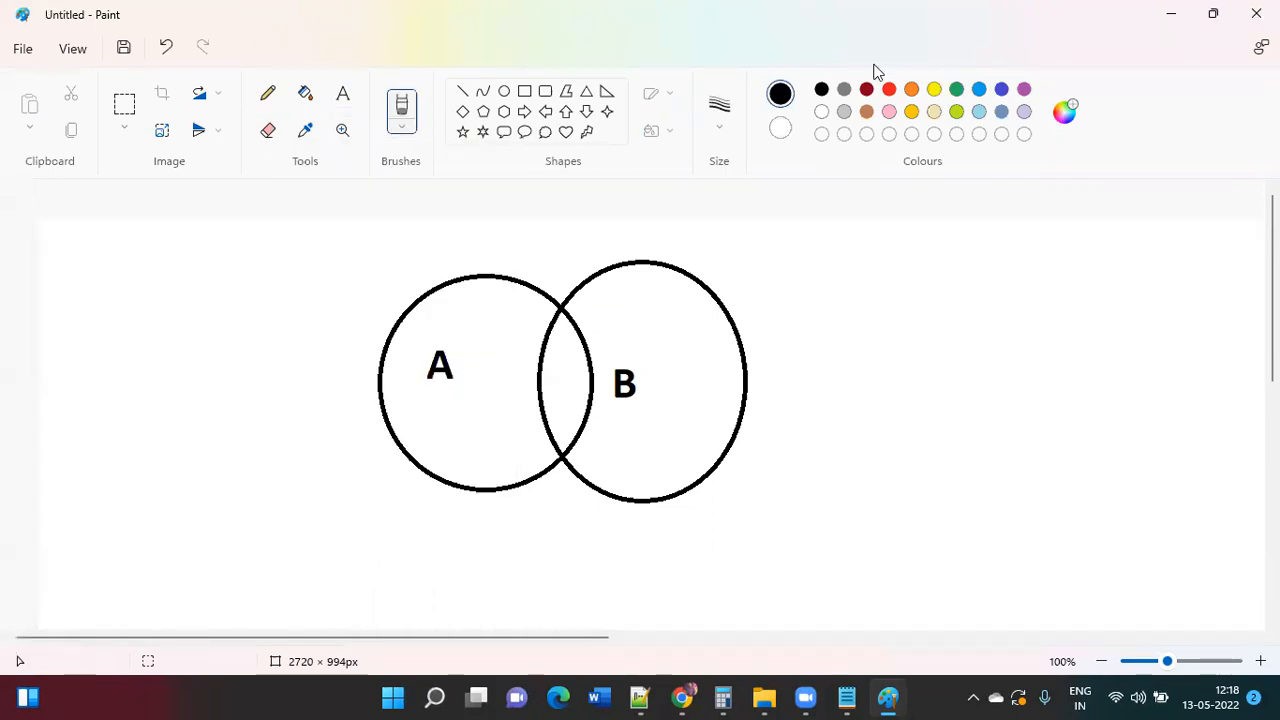
Step: Shade the overlap of circles A and B red, then return to Splunk's search box
click(890, 90)
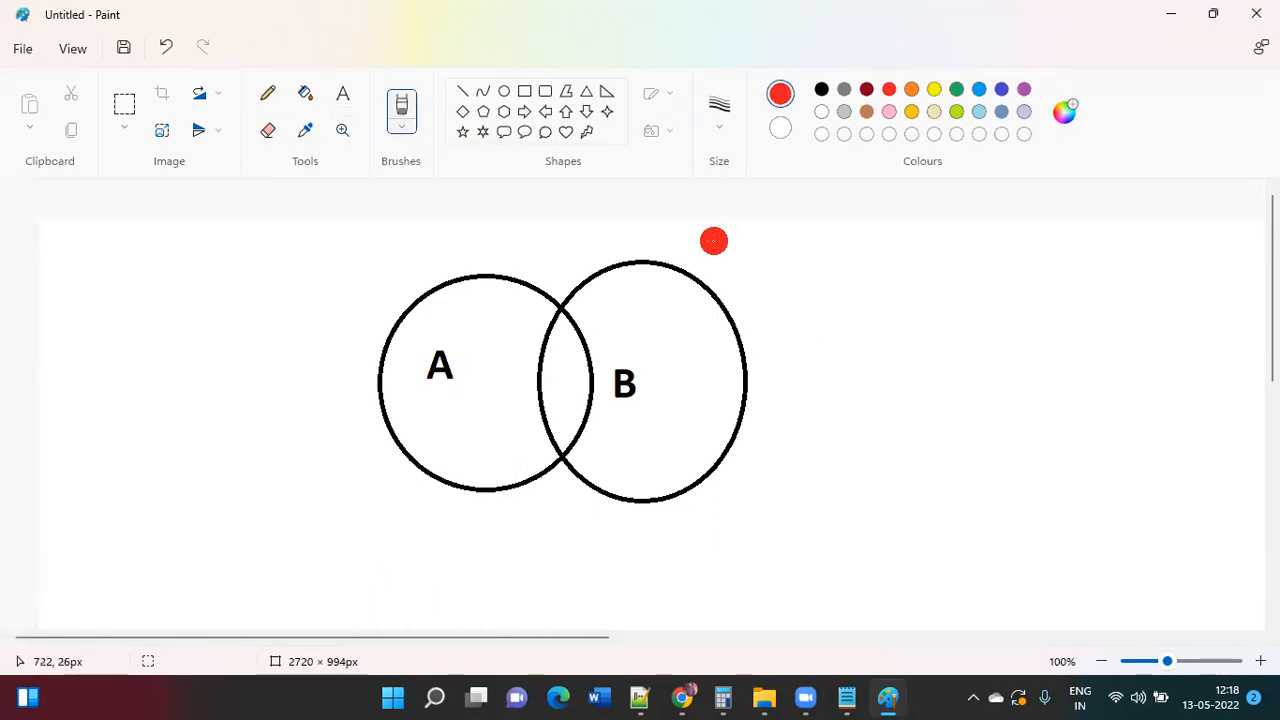
mouse_move(561, 321)
mouse_down()
mouse_move(545, 425)
mouse_move(560, 330)
mouse_move(558, 415)
mouse_move(562, 305)
mouse_move(586, 350)
mouse_move(588, 405)
mouse_move(566, 455)
mouse_move(545, 414)
mouse_move(545, 345)
mouse_move(576, 376)
mouse_move(568, 445)
mouse_move(554, 332)
mouse_move(570, 310)
mouse_move(582, 437)
mouse_up()
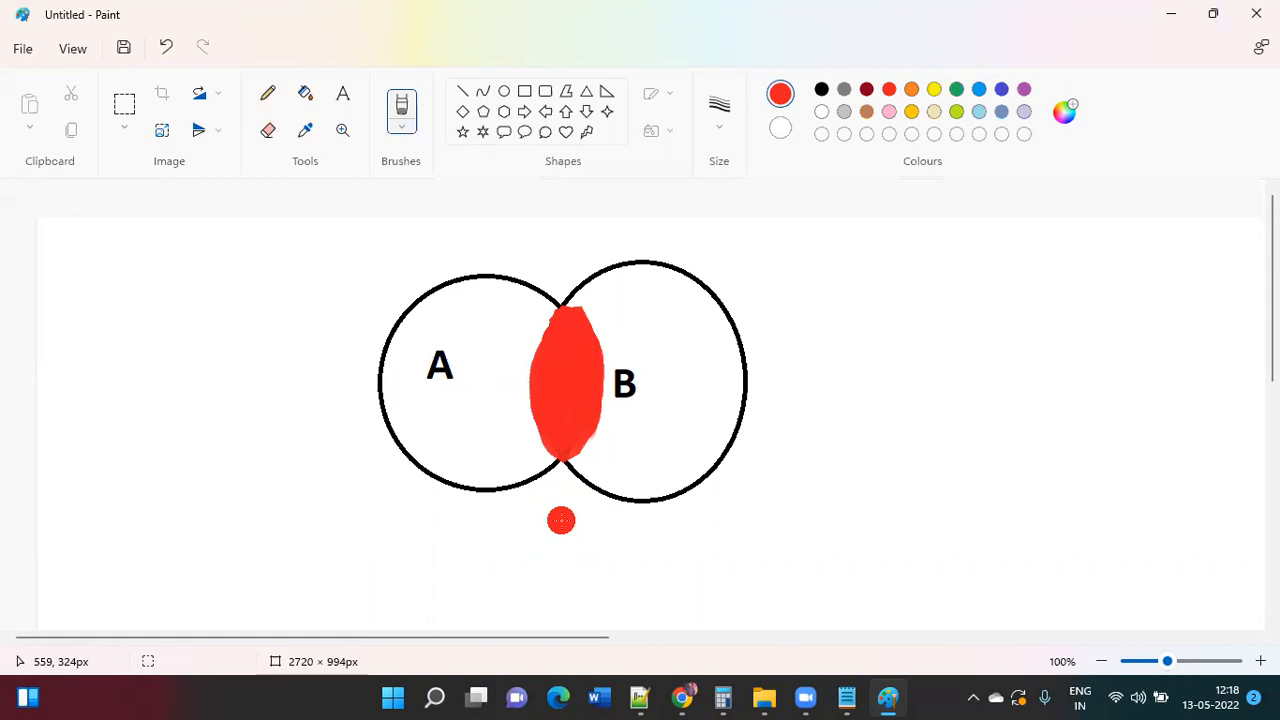
key(alt+Tab)
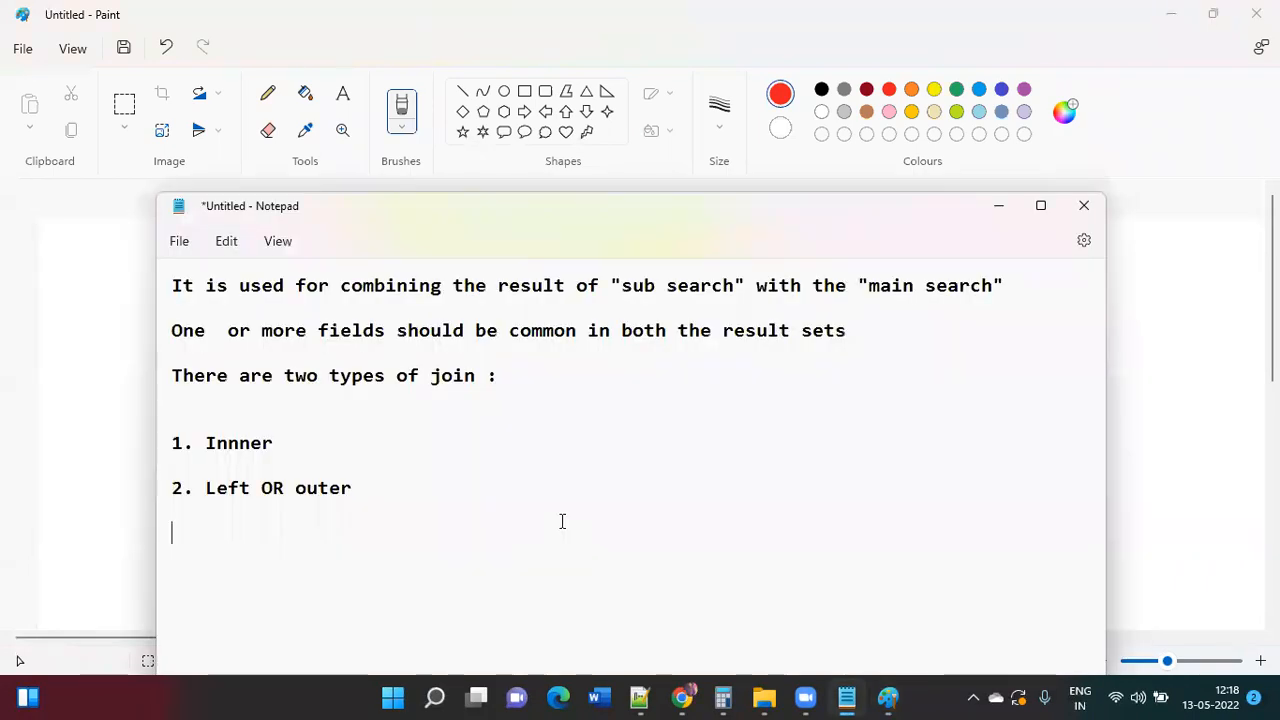
key(alt+Tab)
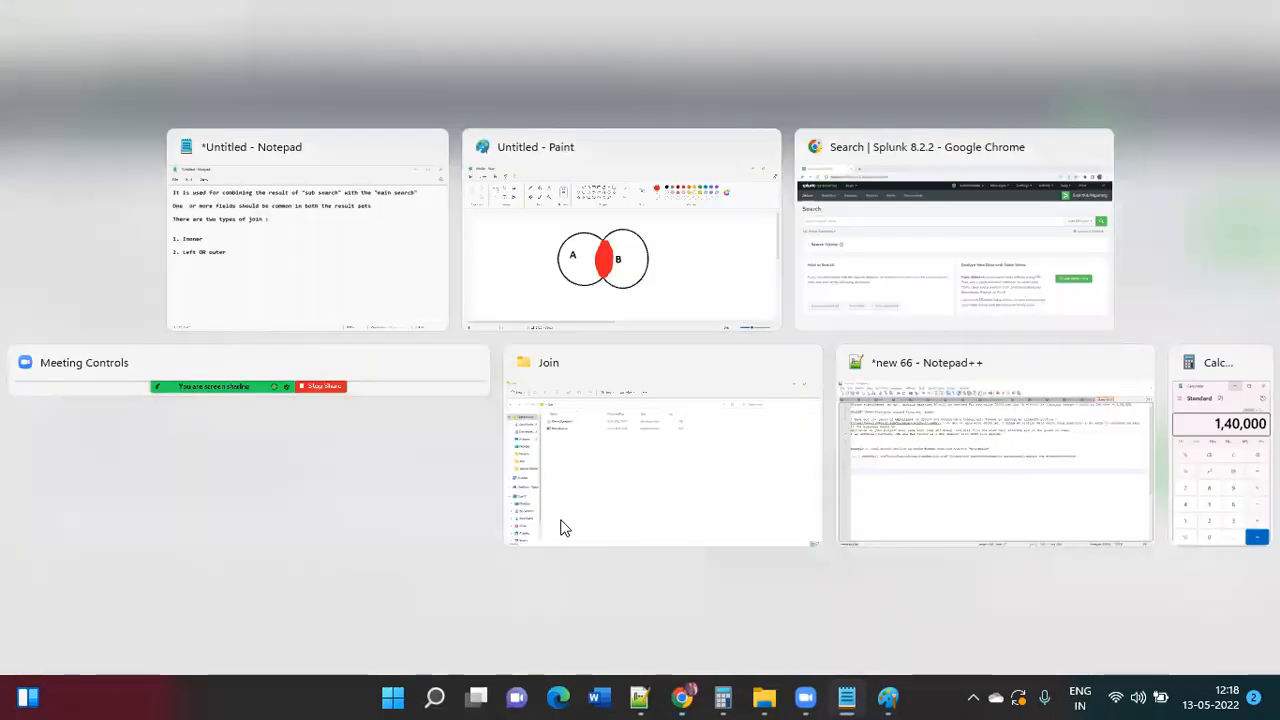
key(alt+Tab)
click(324, 234)
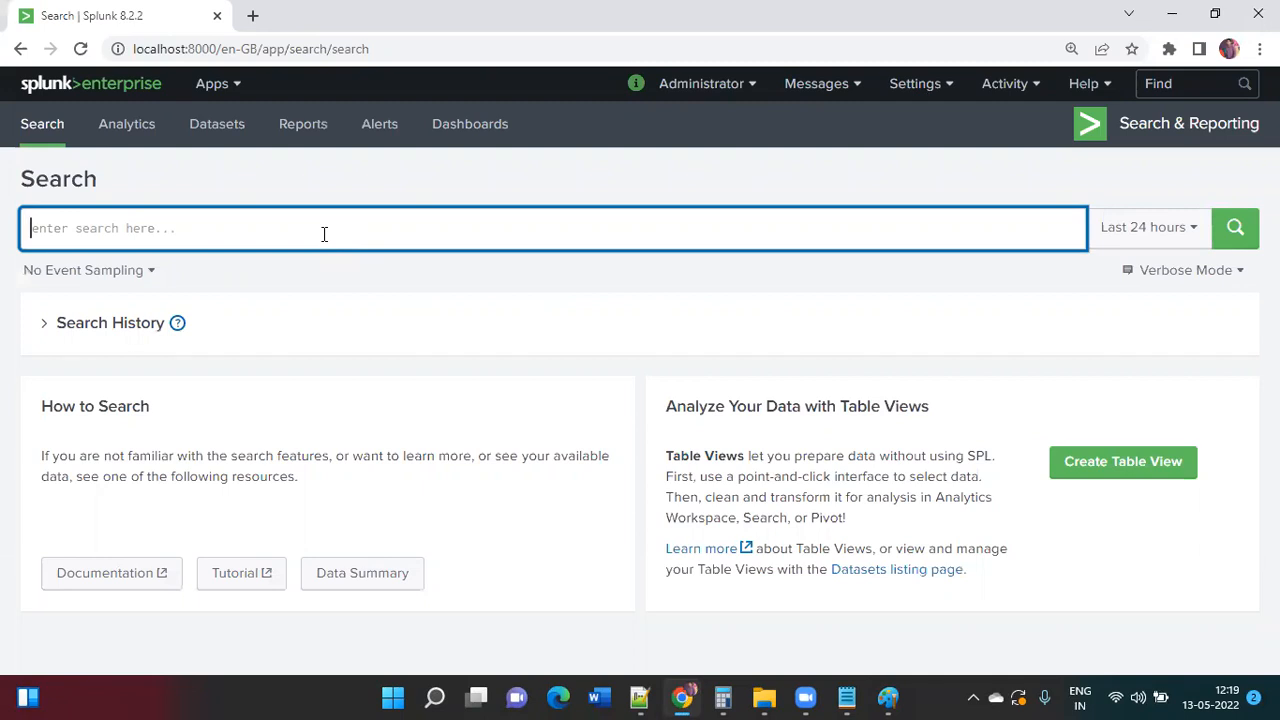
Step: Go to Add Data from the Settings menu and choose to upload a file
click(920, 88)
click(710, 187)
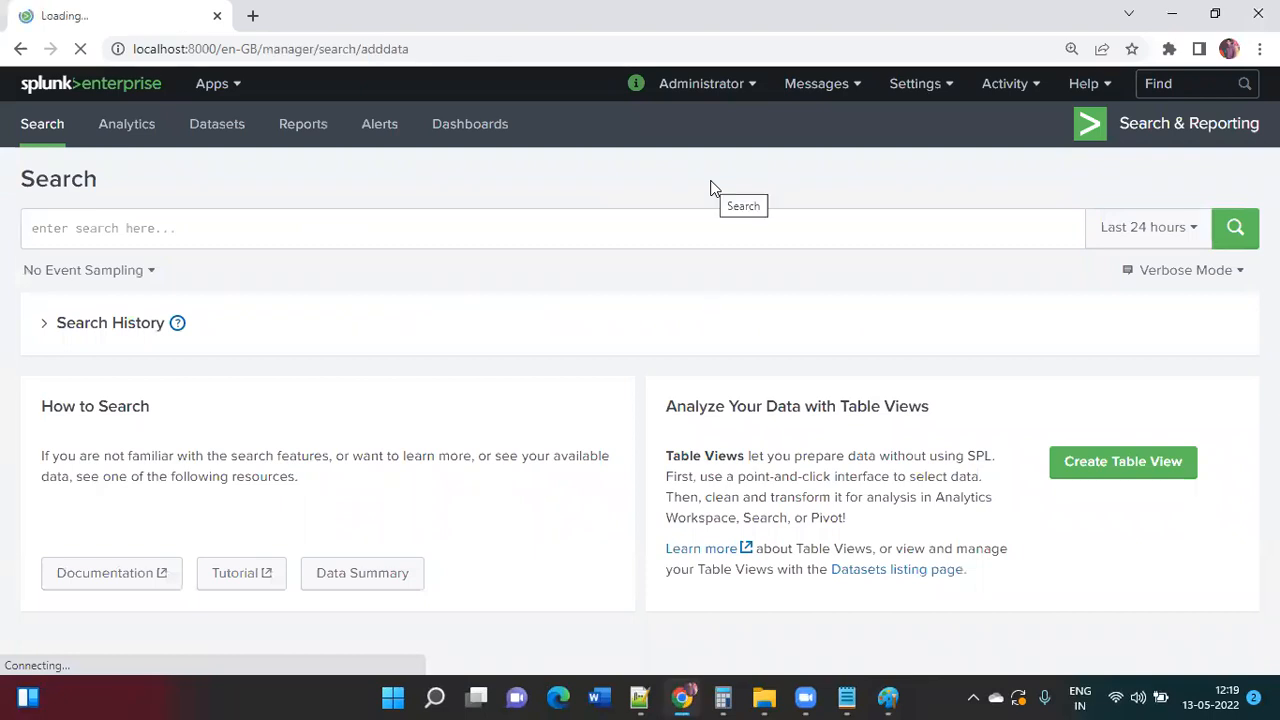
scroll(375, 424, down, 2)
click(336, 506)
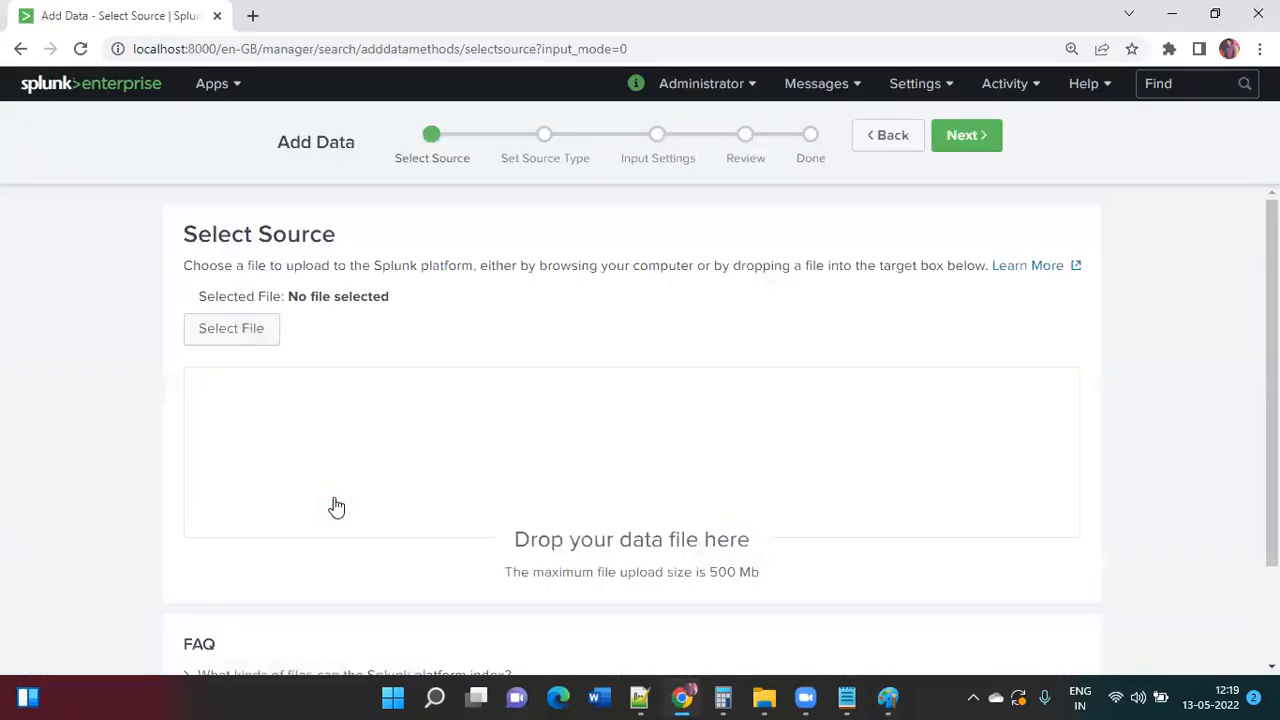
Step: Select Movie_Details.txt from Desktop > Join as the upload file and continue
click(255, 341)
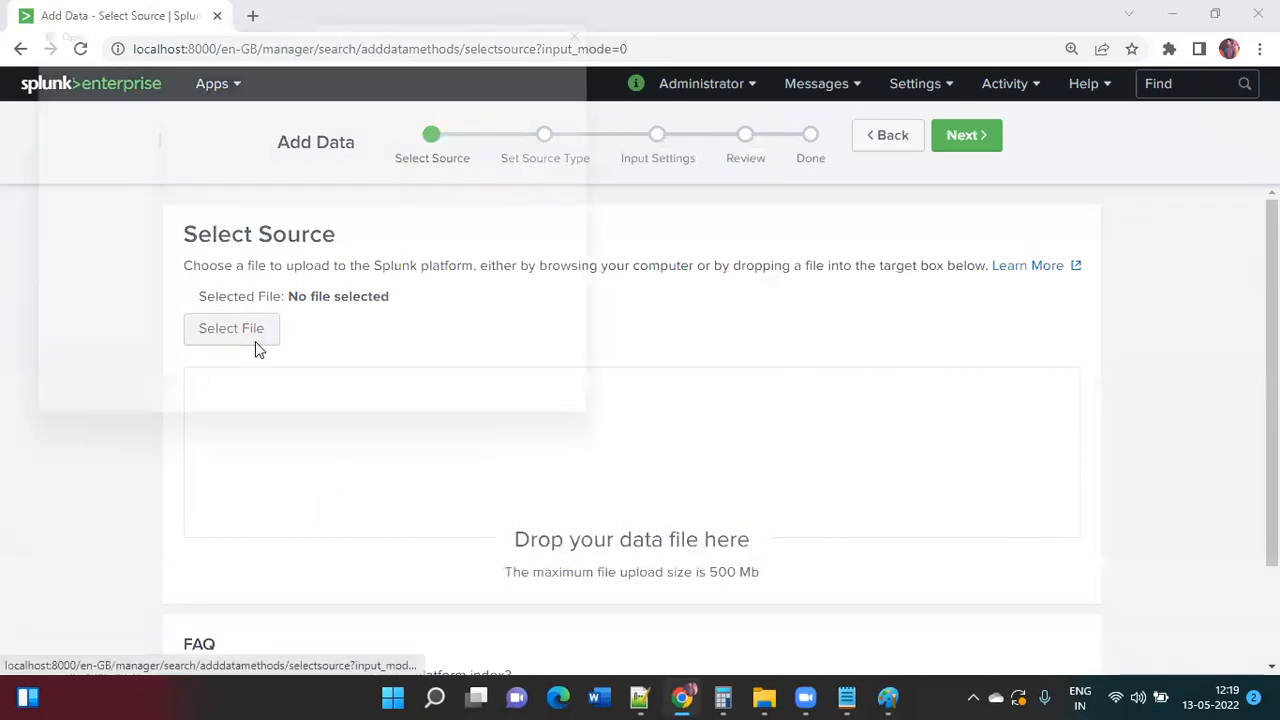
click(85, 170)
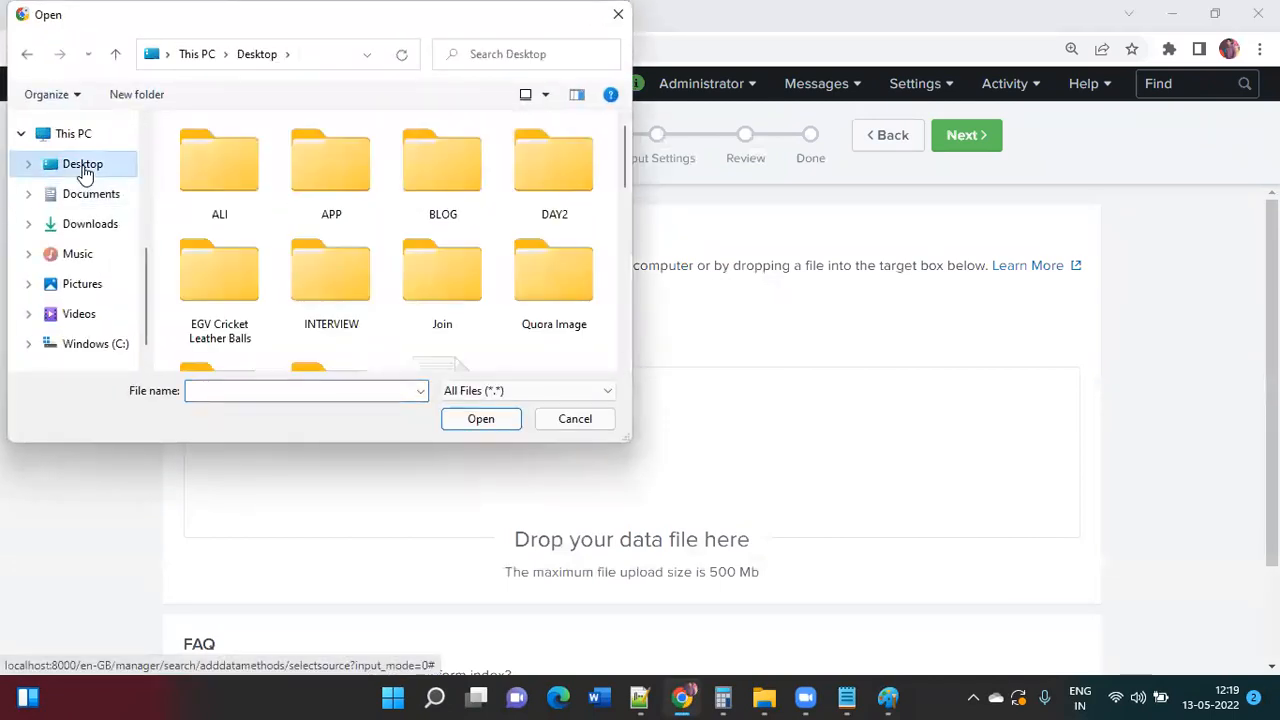
scroll(431, 251, down, 3)
click(435, 260)
scroll(435, 260, up, 3)
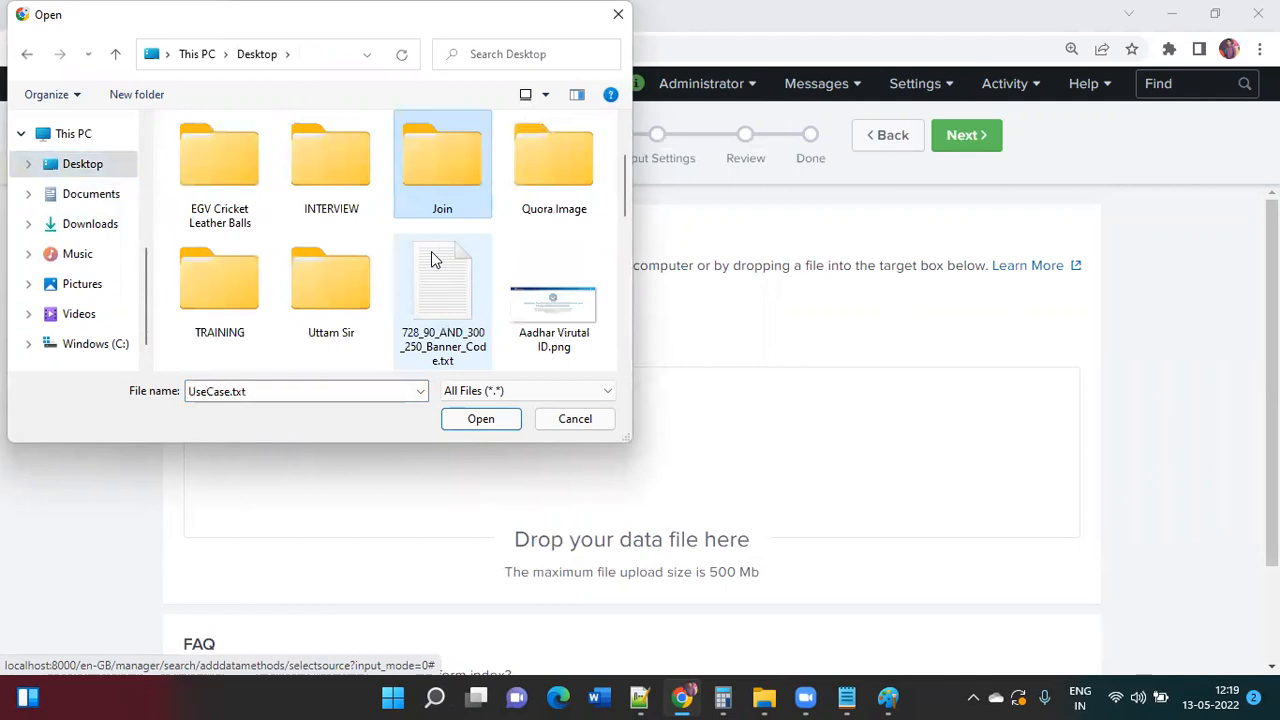
key(Return)
click(280, 158)
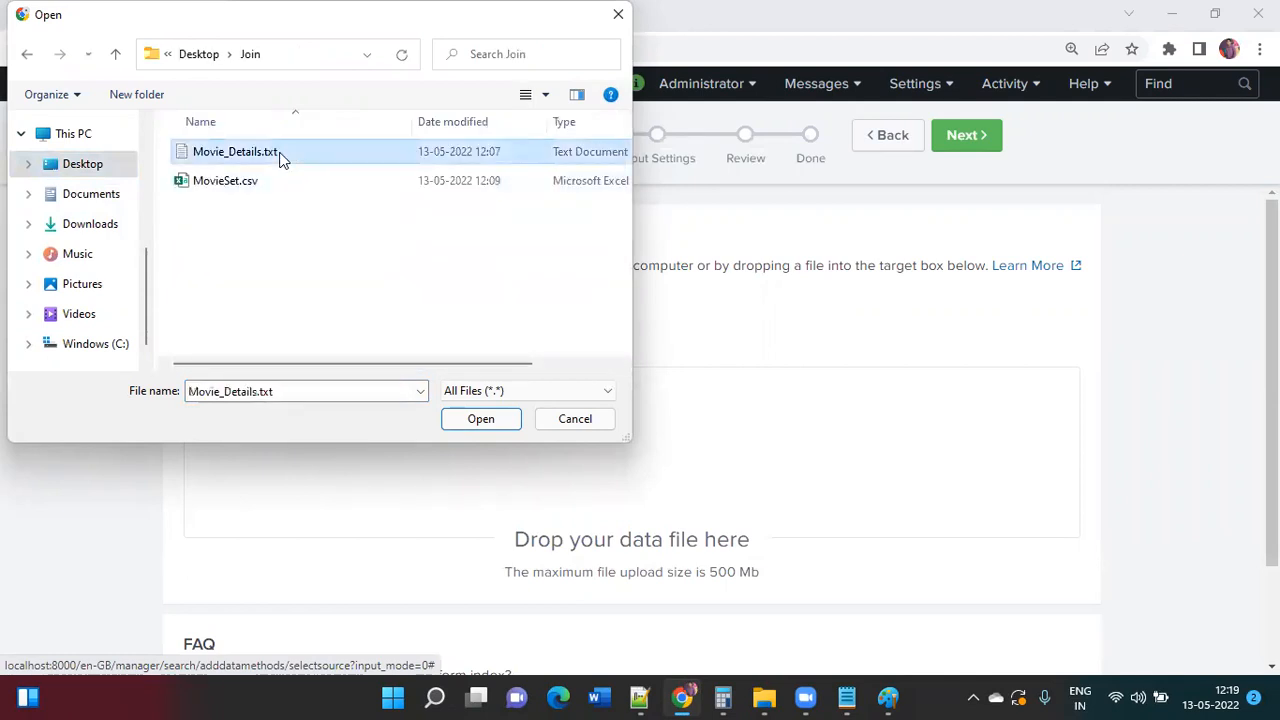
click(481, 419)
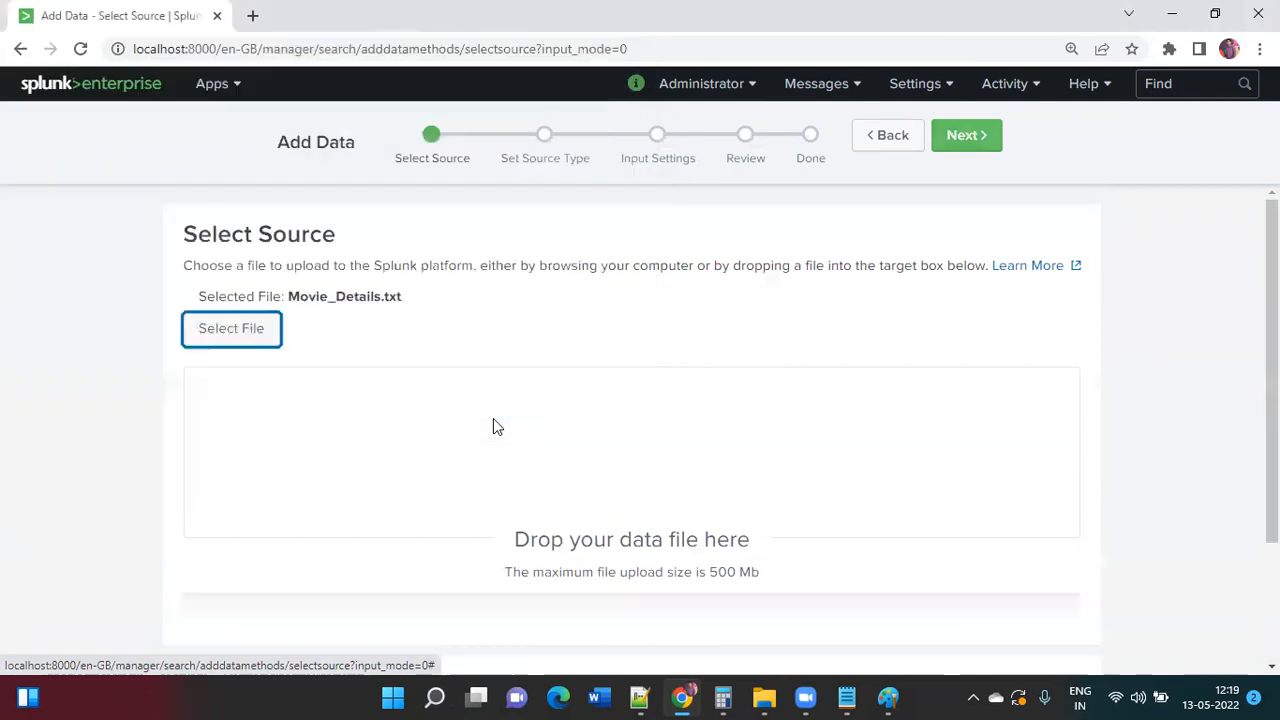
click(965, 142)
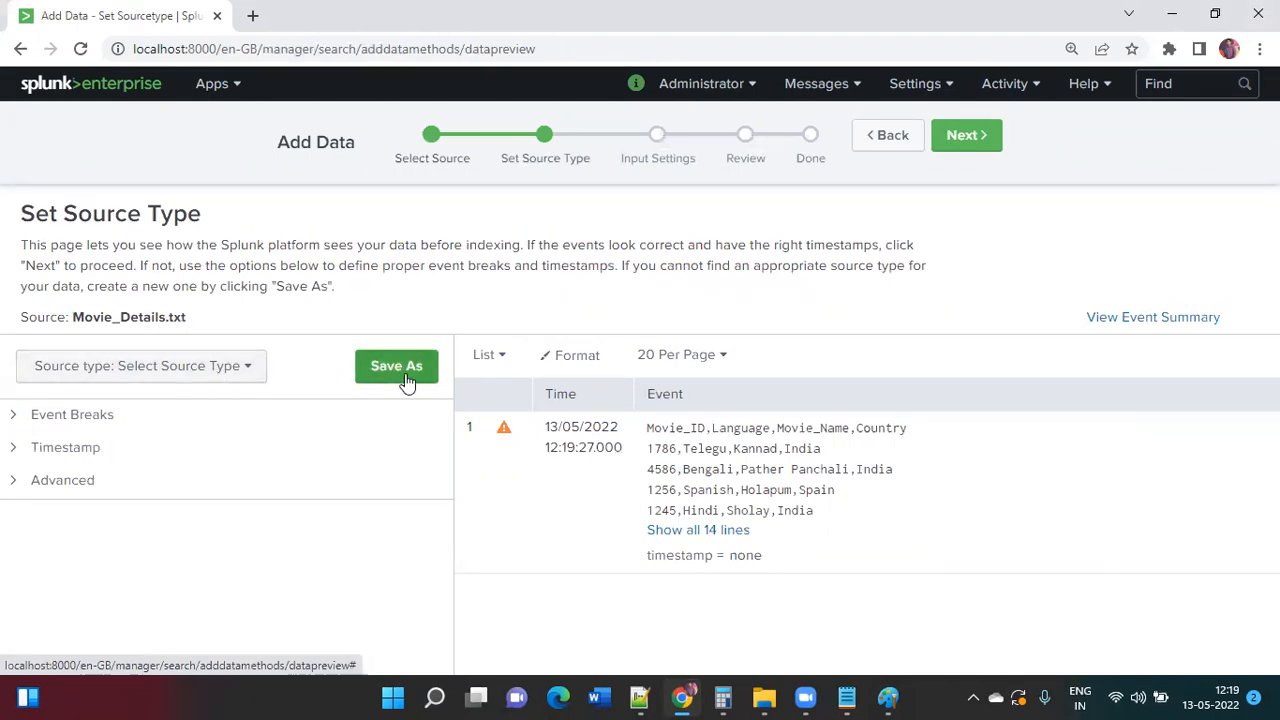
Step: Set Event Breaks to Every Line so each line becomes one event
click(117, 421)
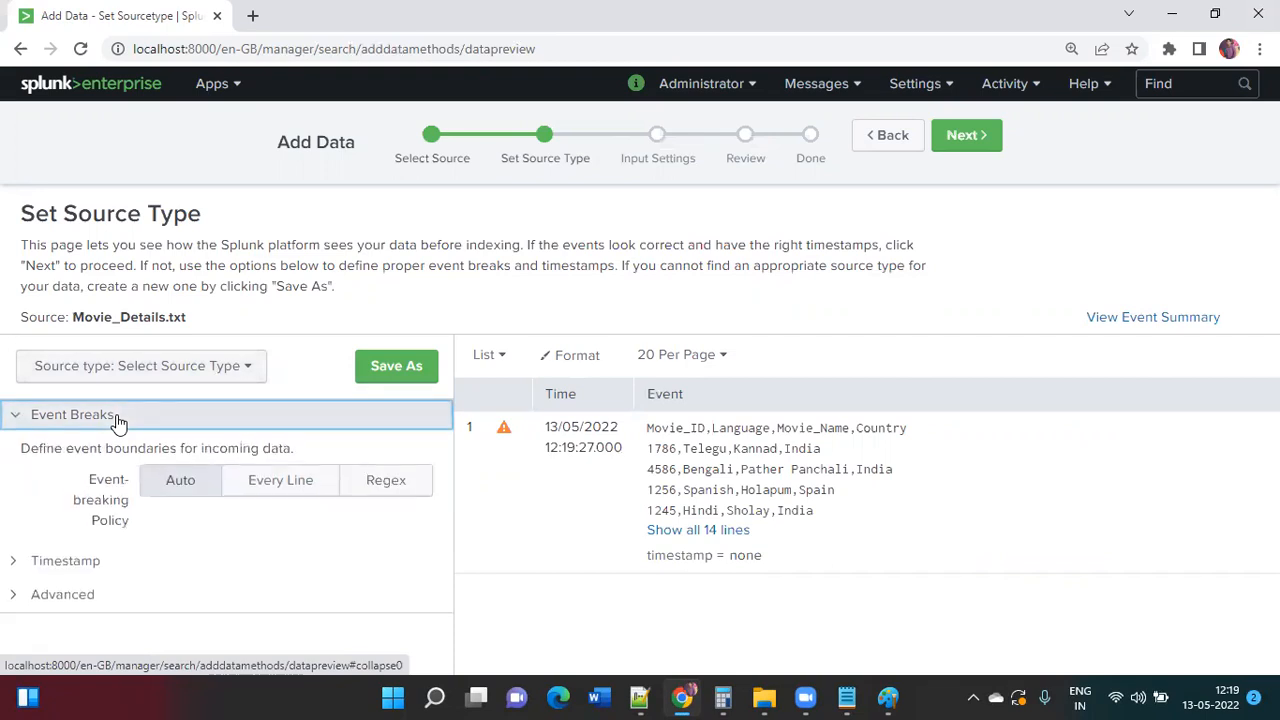
click(281, 484)
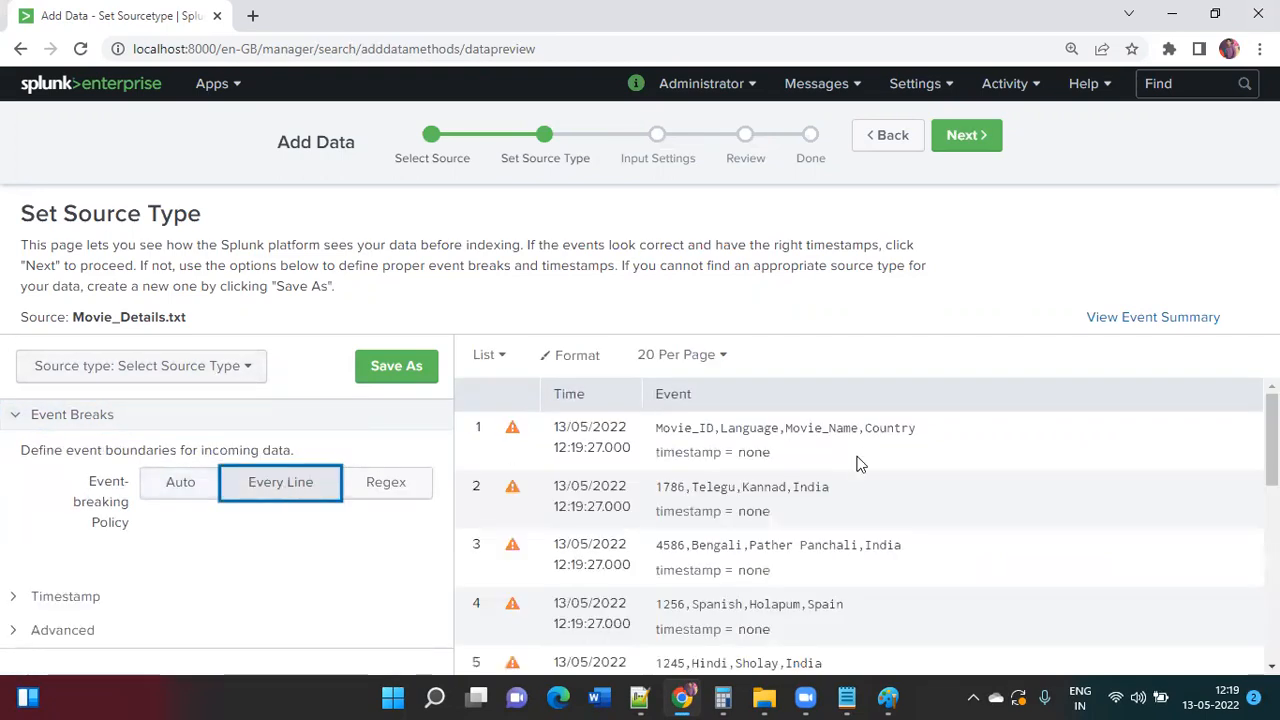
scroll(857, 463, down, 4)
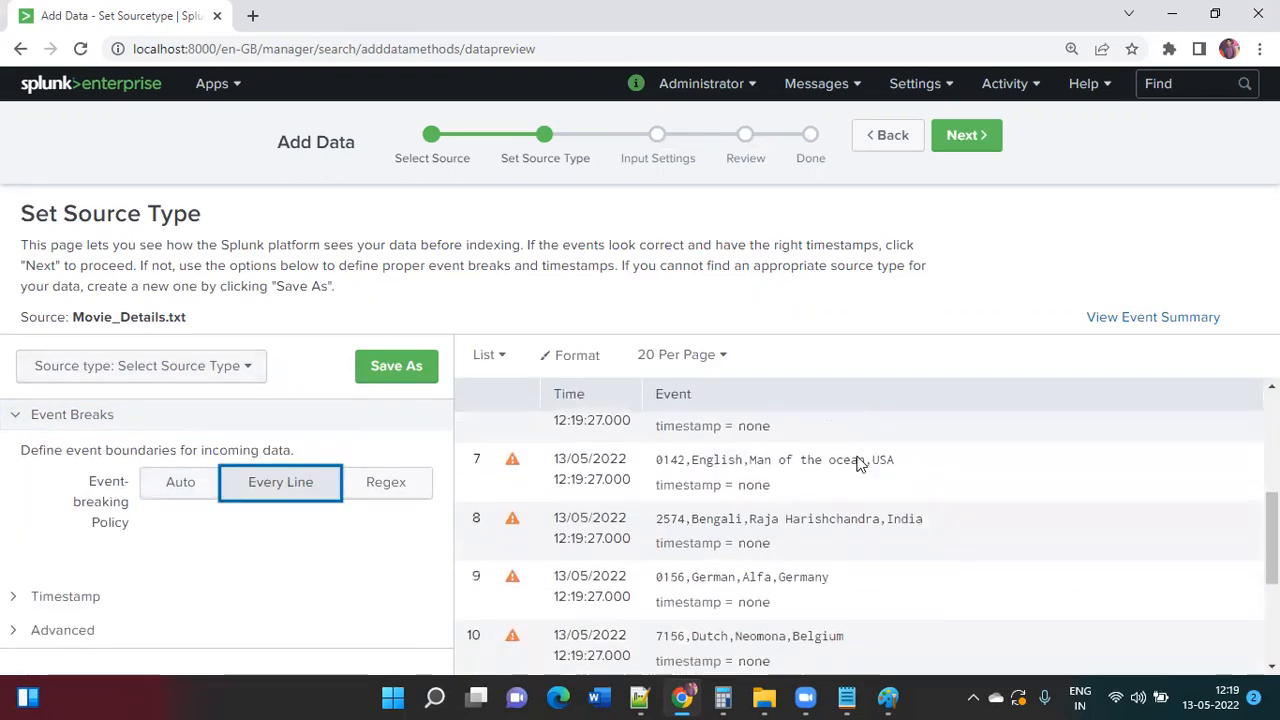
scroll(857, 463, up, 4)
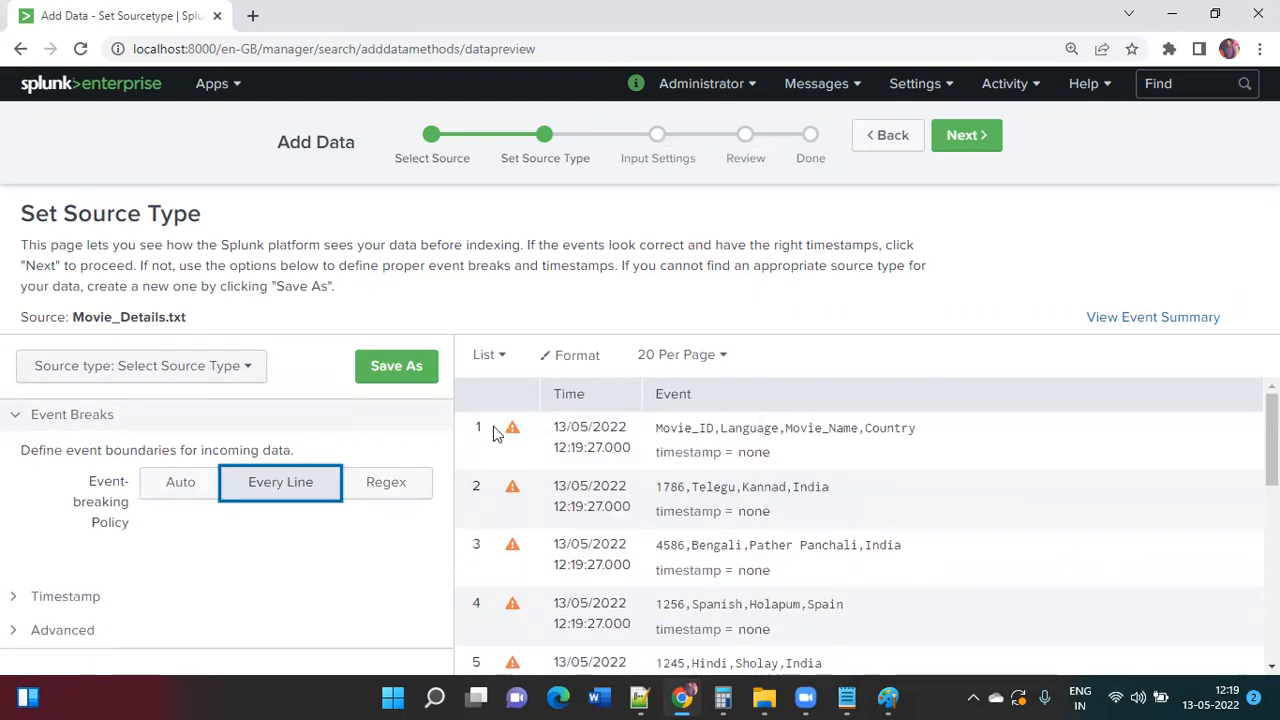
Step: Save the settings as source type MovieDetail and continue to Input Settings
click(405, 366)
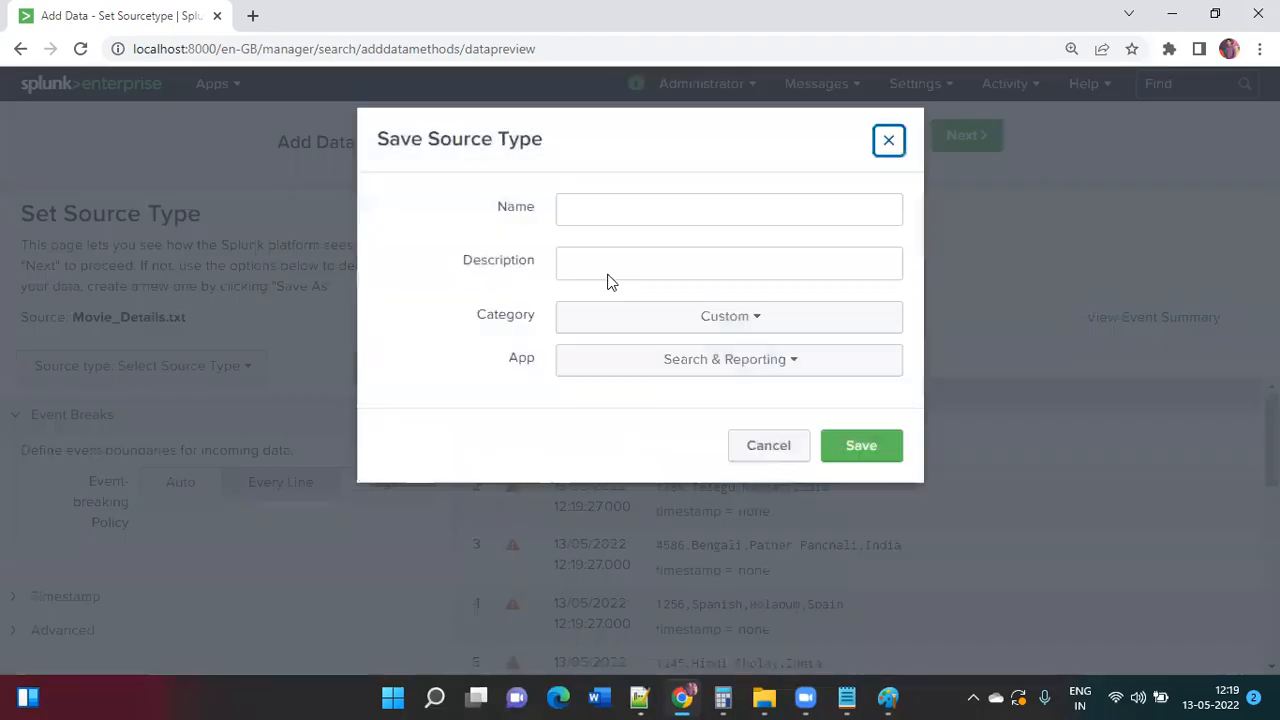
click(697, 215)
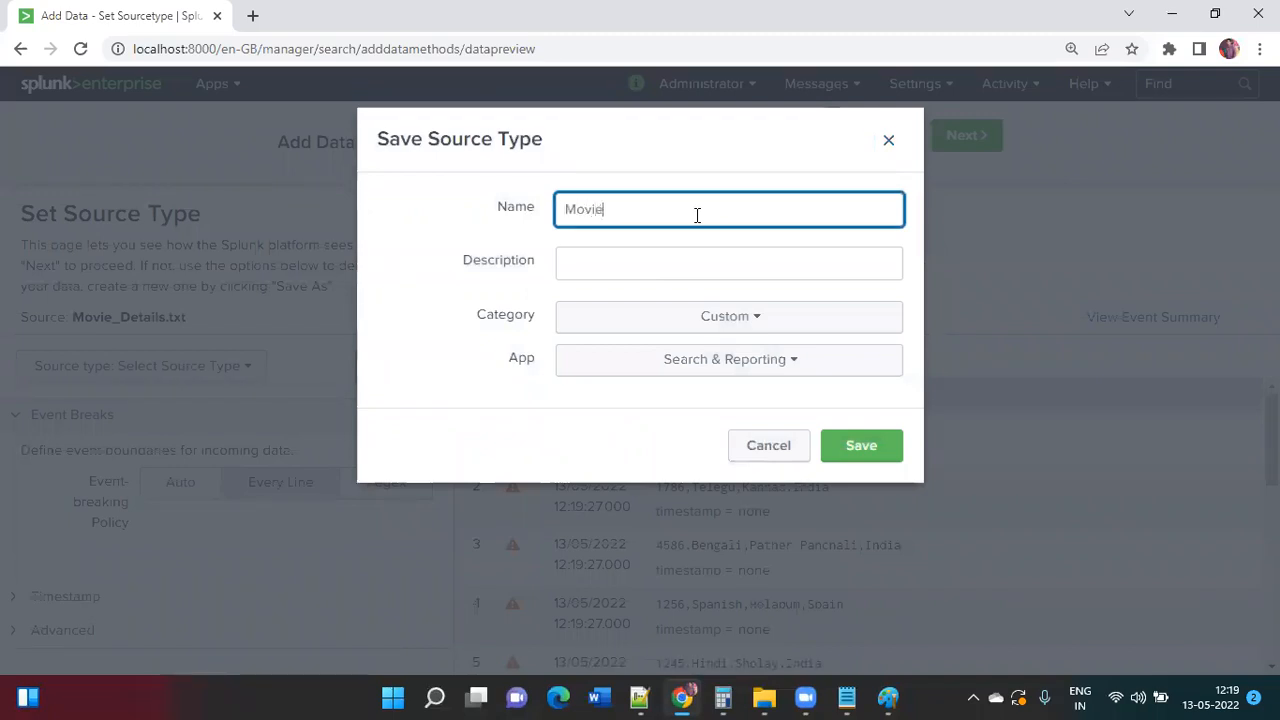
text(MovieDetail)
click(851, 447)
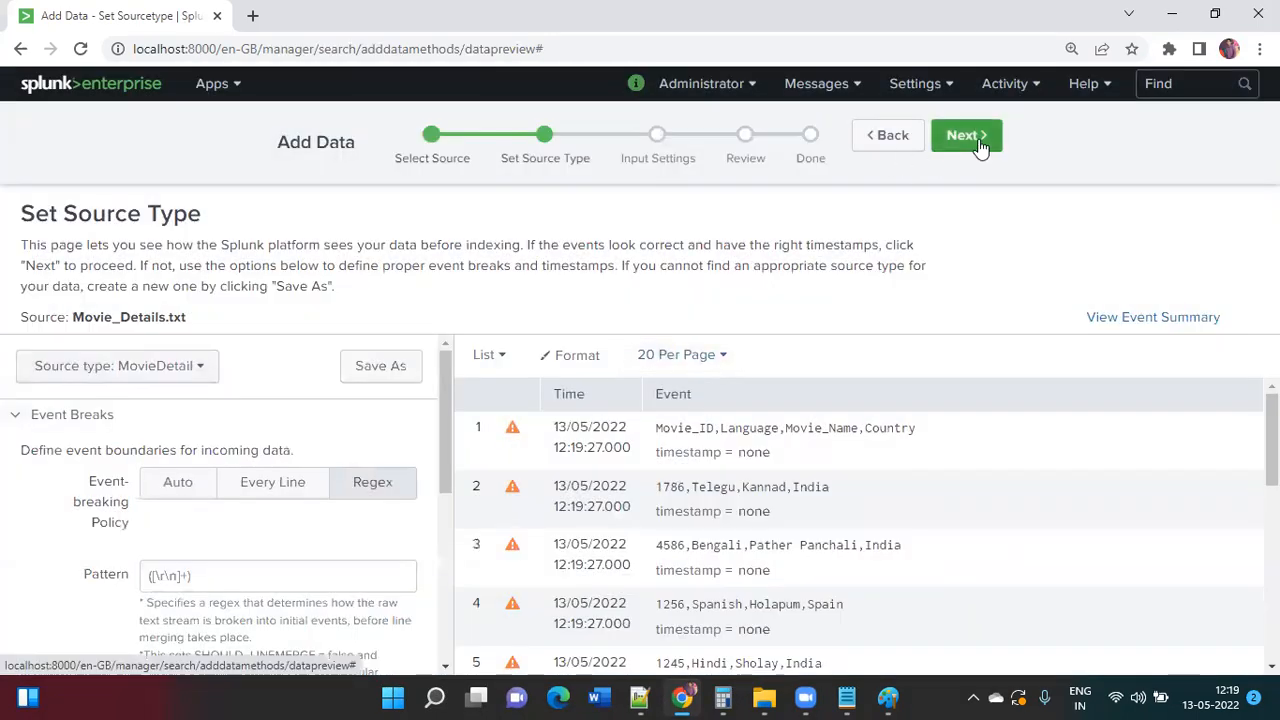
click(978, 141)
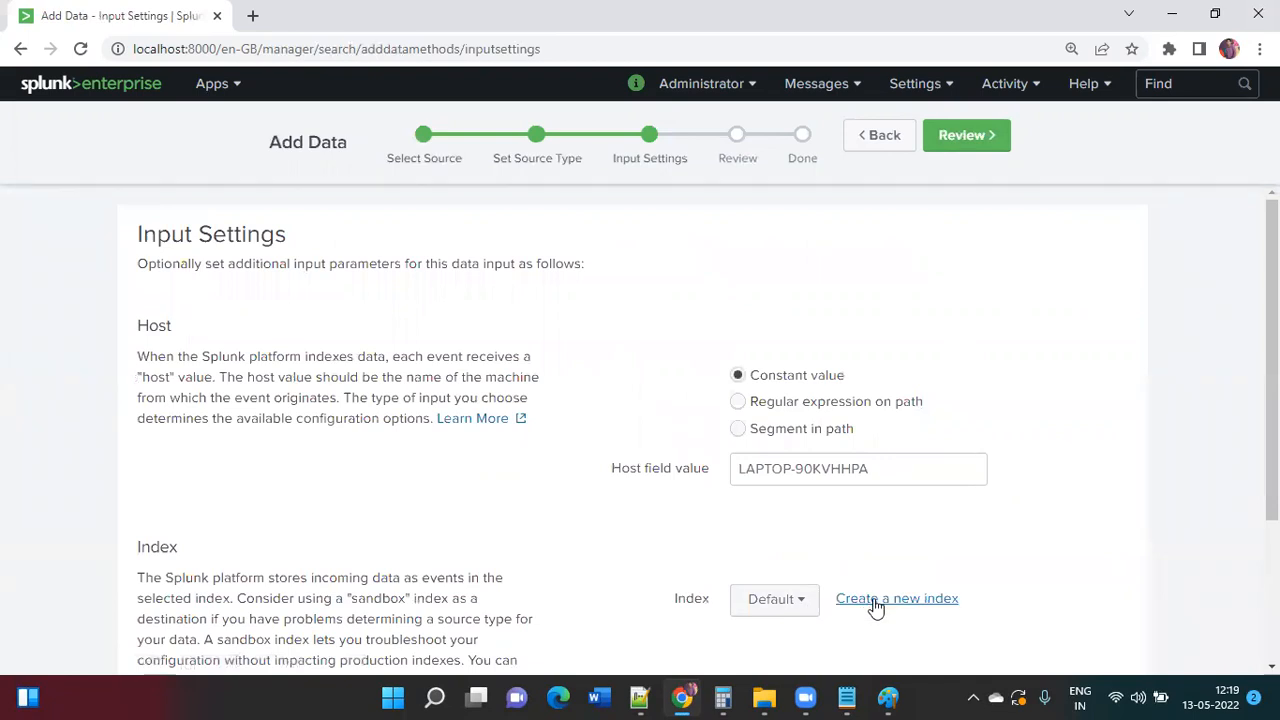
Step: Start a new index named movie_details and paste the name into the Notepad notes
click(876, 605)
click(708, 239)
text(movie)
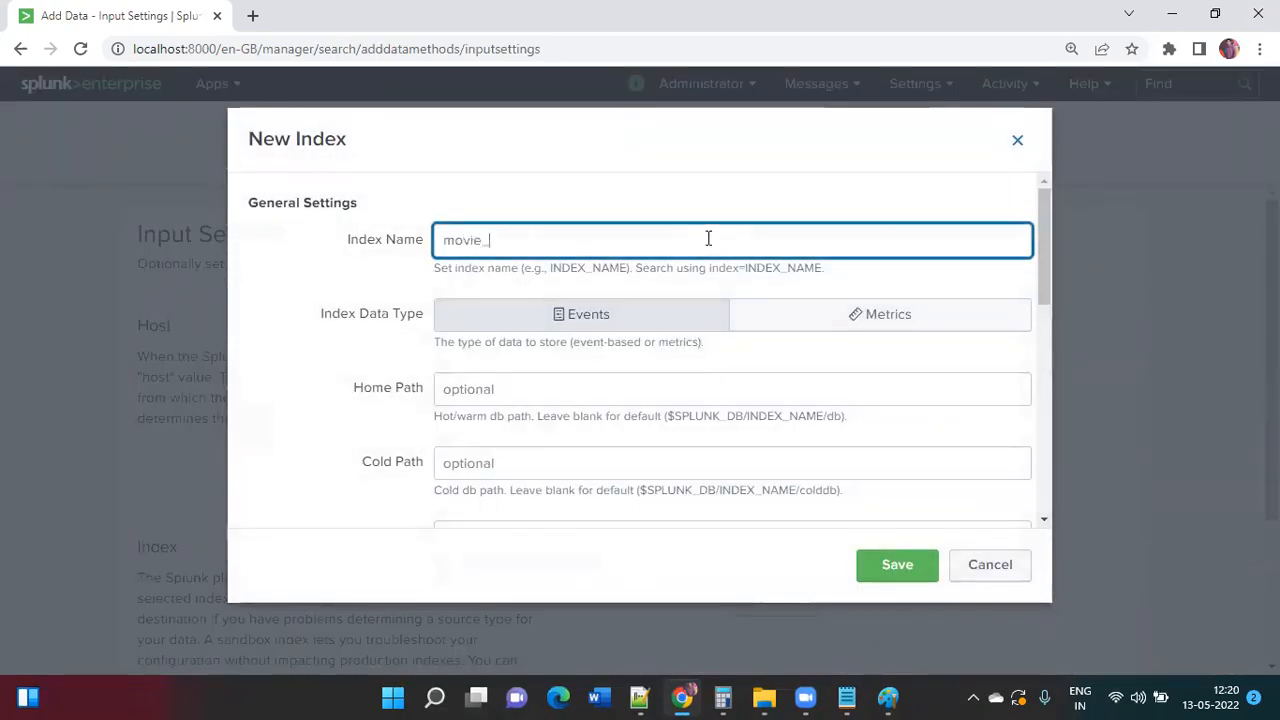
text(_details)
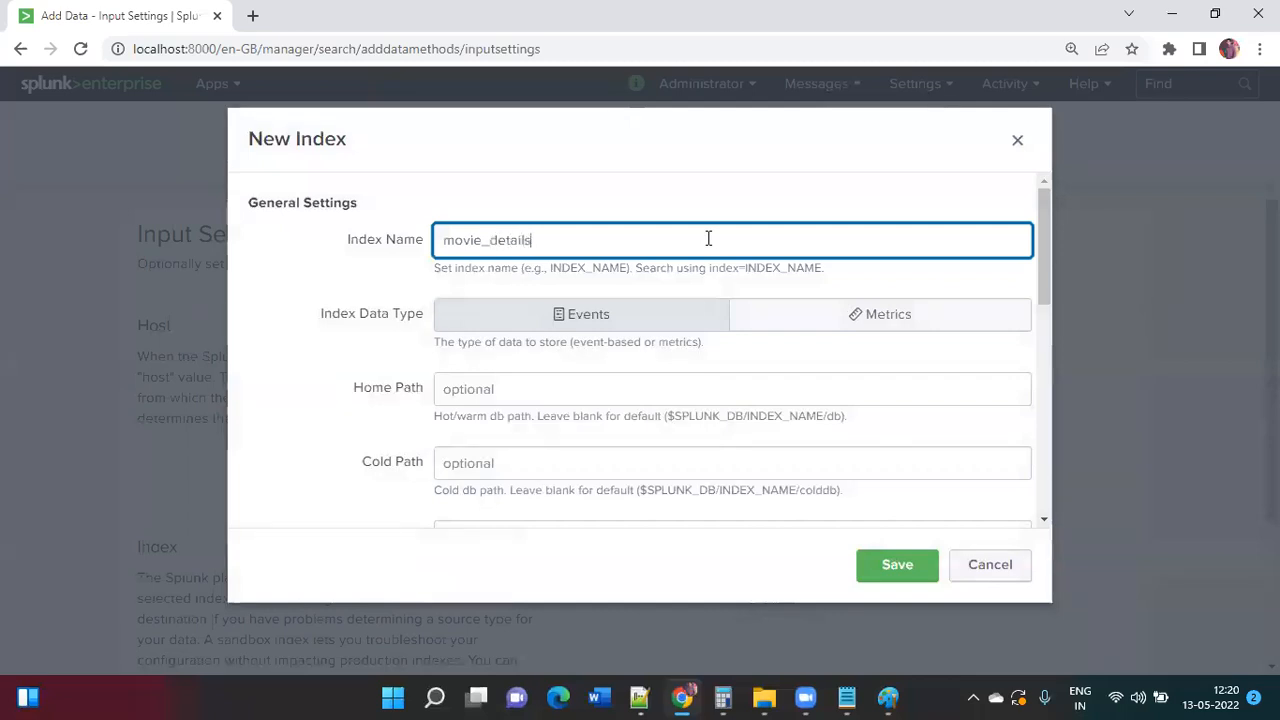
key(ctrl+a)
key(ctrl+c)
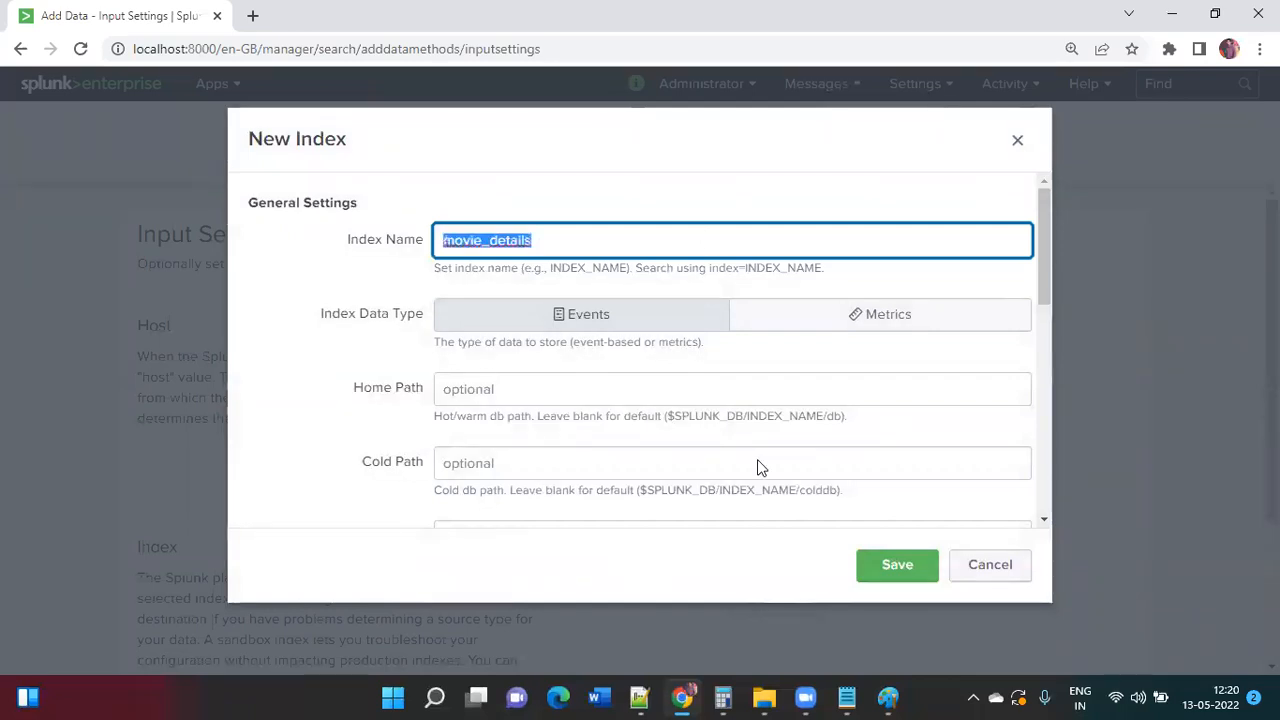
click(853, 698)
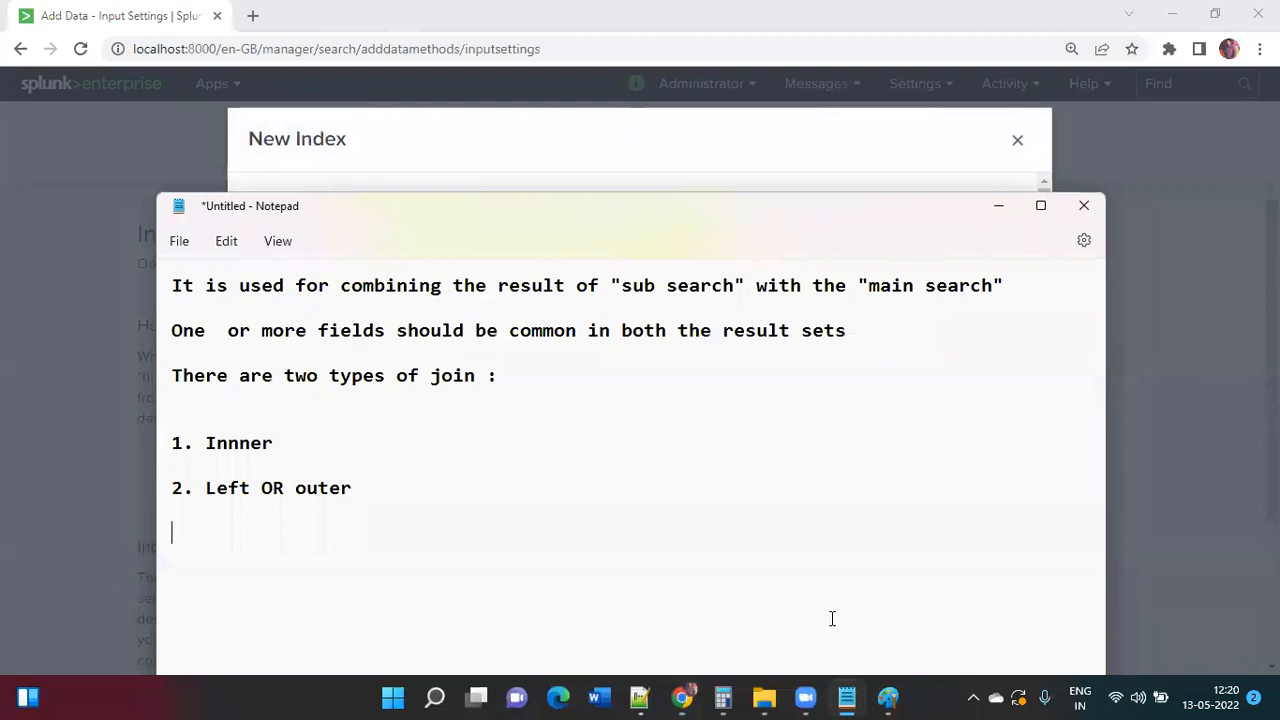
key(ctrl+v)
key(Return)
Step: Save the movie_details index, then review and submit the Movie_Details.txt upload
click(849, 698)
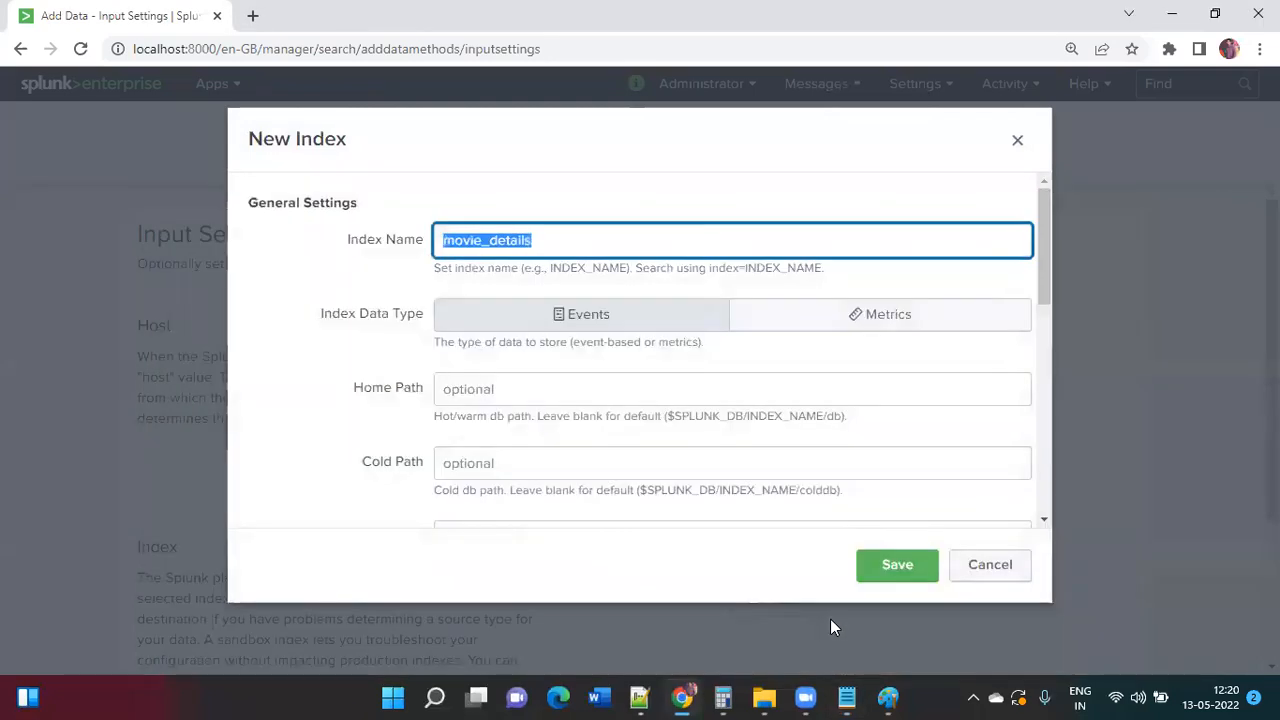
click(883, 575)
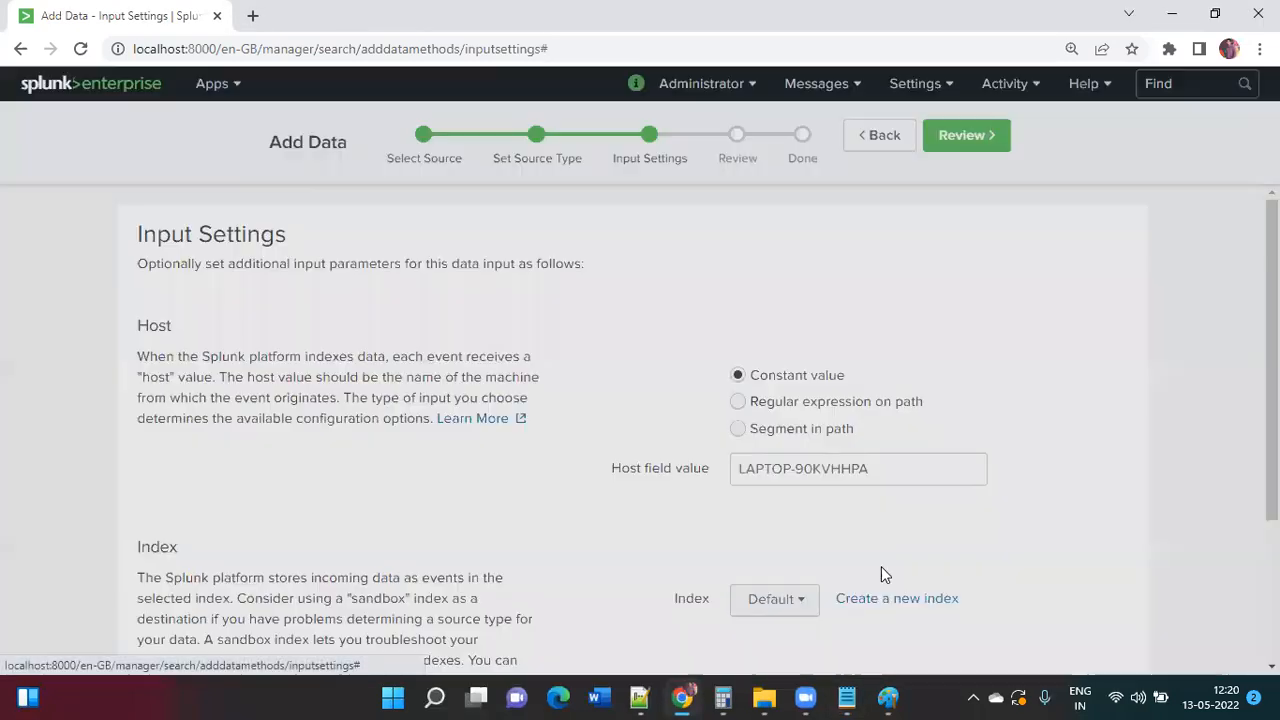
click(966, 140)
click(966, 138)
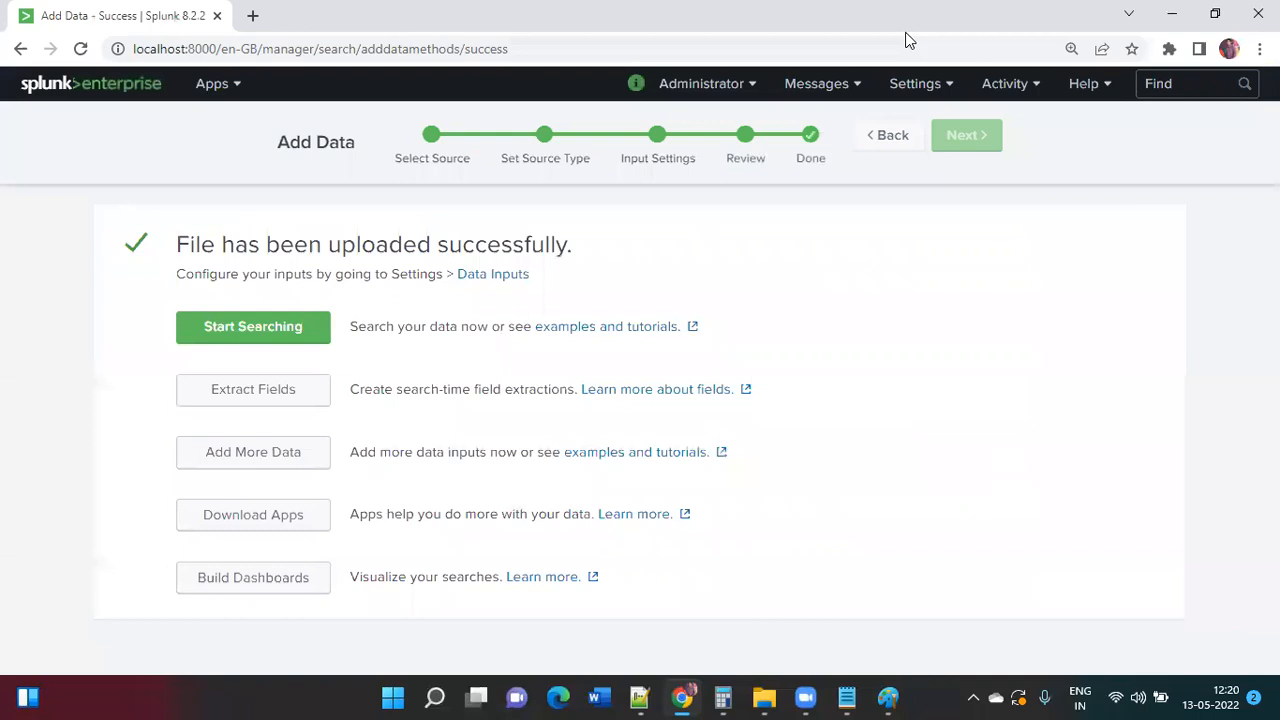
Step: Search index="movie_details" sourcetype="MovieDetail" with the source and host terms removed
click(297, 340)
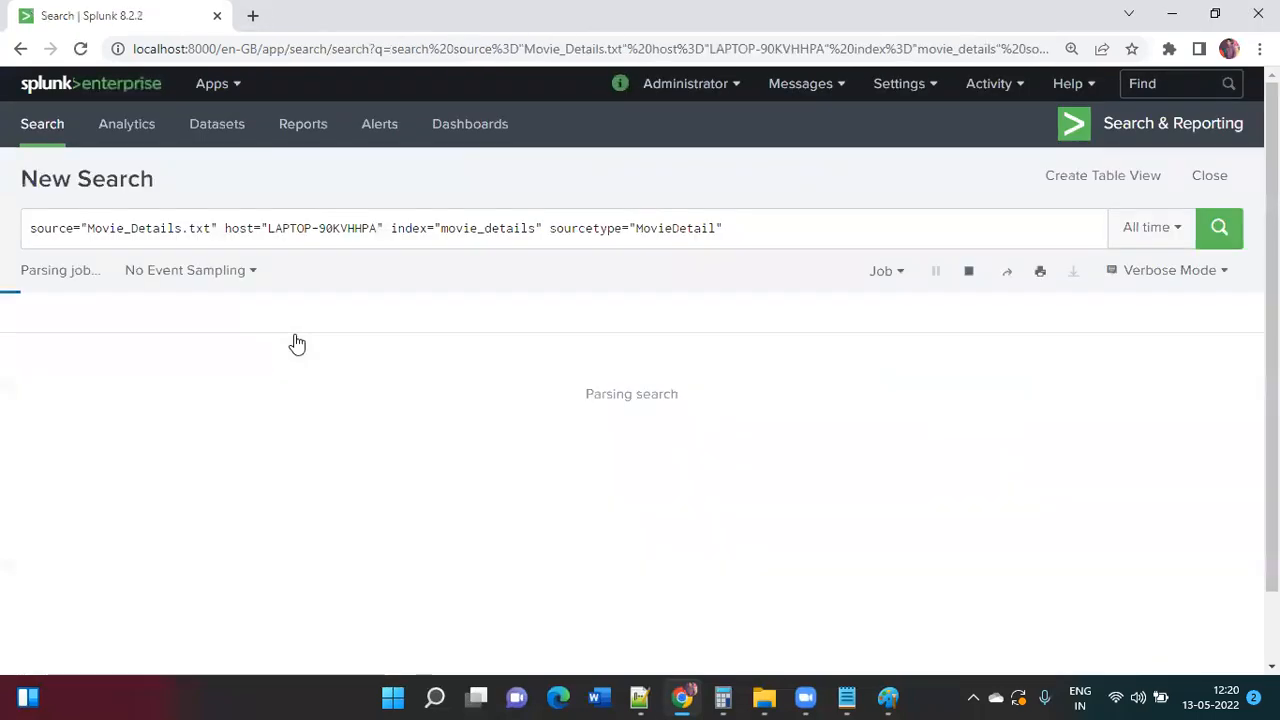
drag(389, 229, 3, 190)
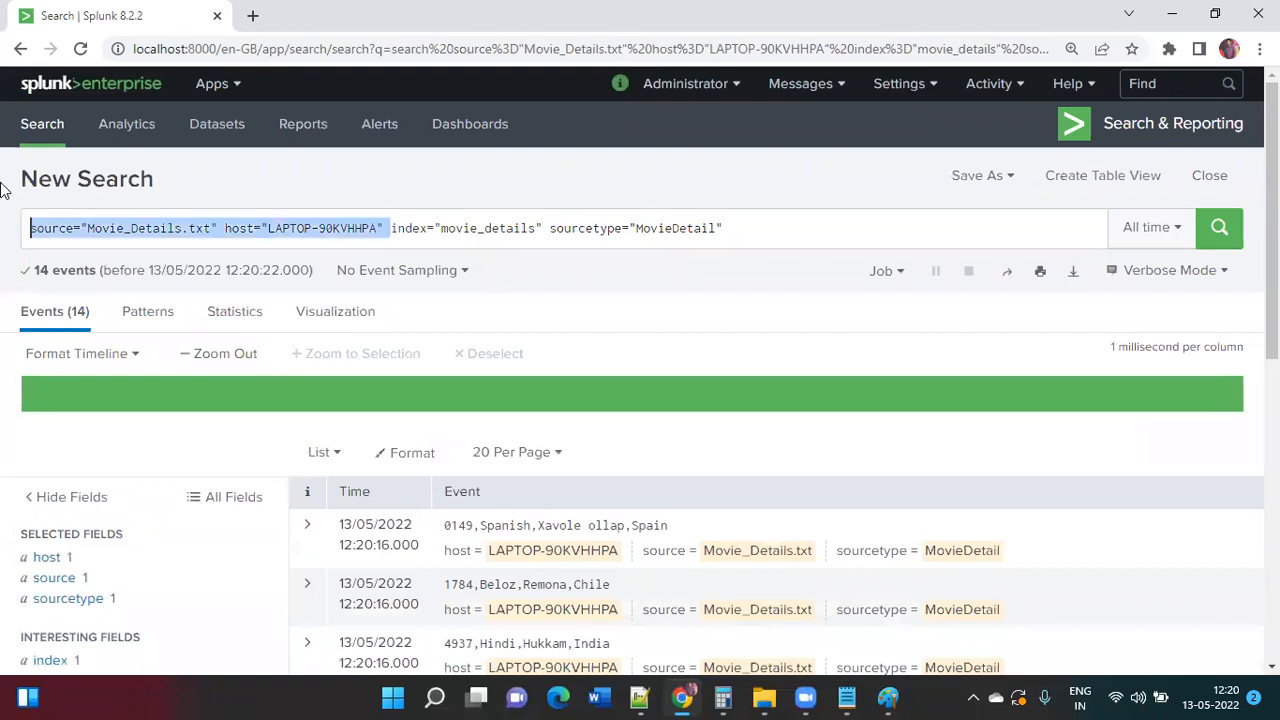
key(BackSpace)
key(Return)
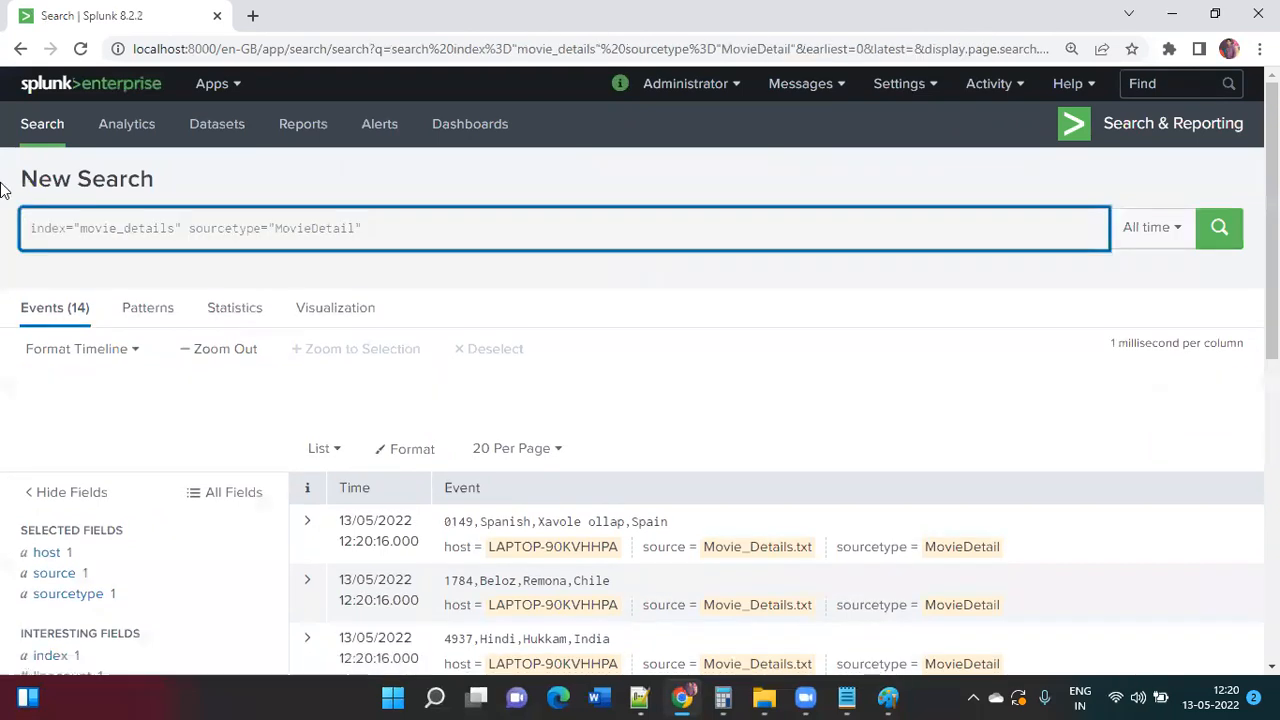
Step: Review the 14 events, then expand the first event and its Event Actions menu
scroll(878, 420, down, 2)
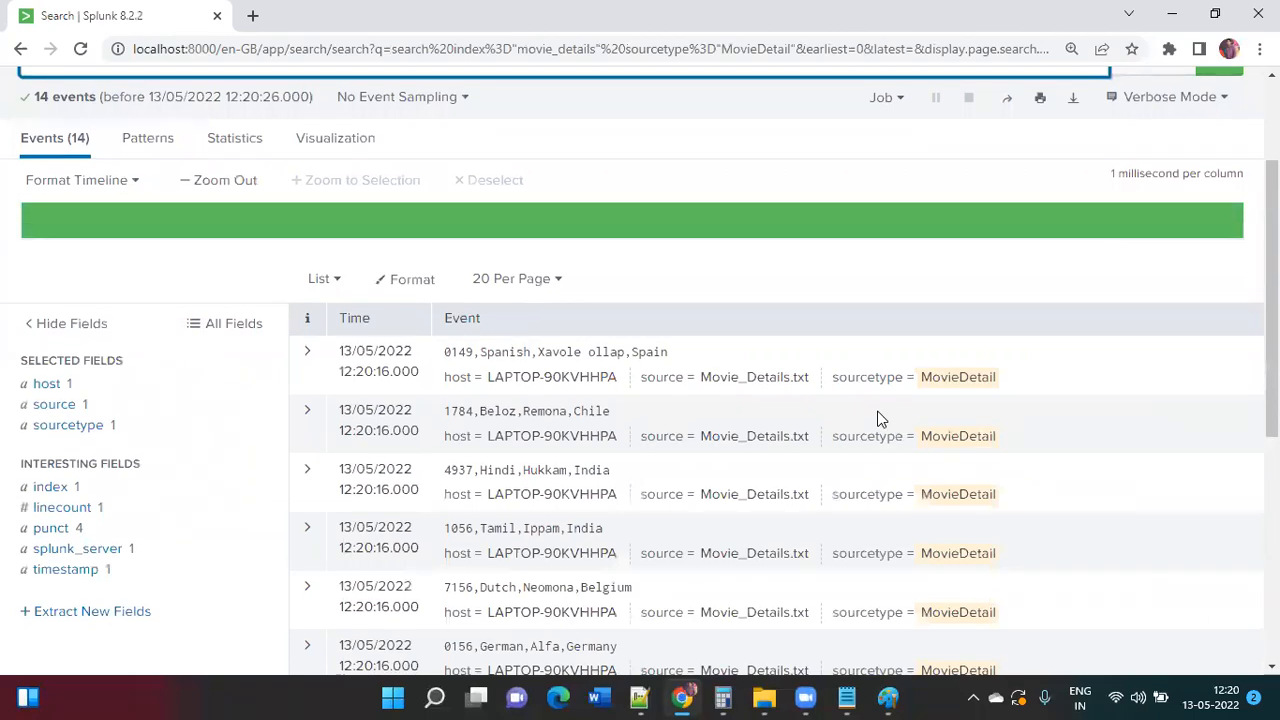
scroll(878, 420, up, 2)
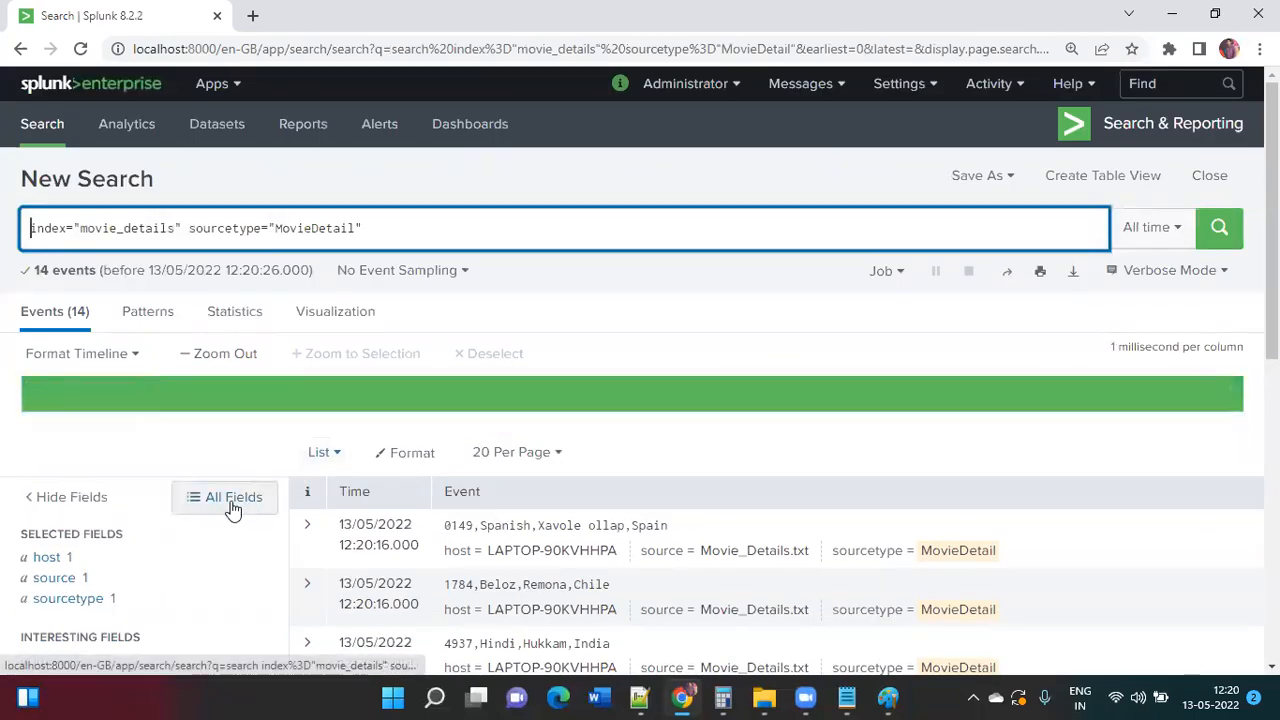
scroll(232, 508, down, 6)
scroll(249, 417, up, 2)
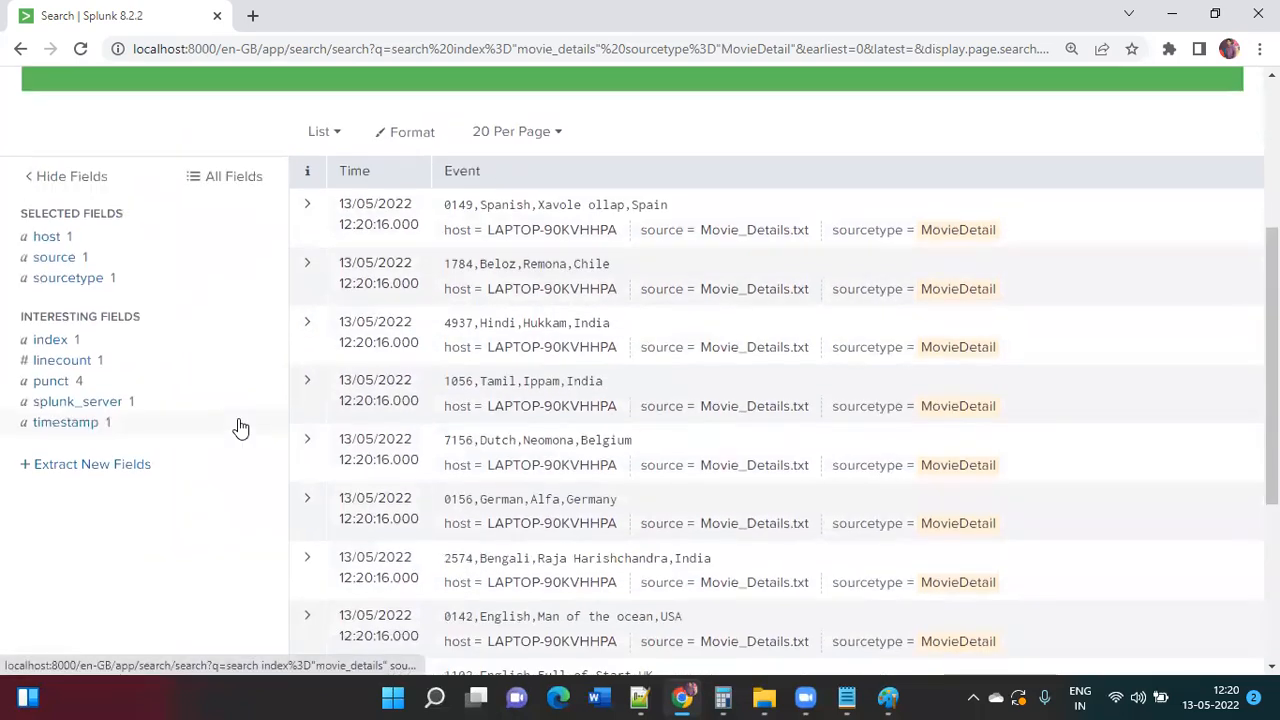
click(307, 204)
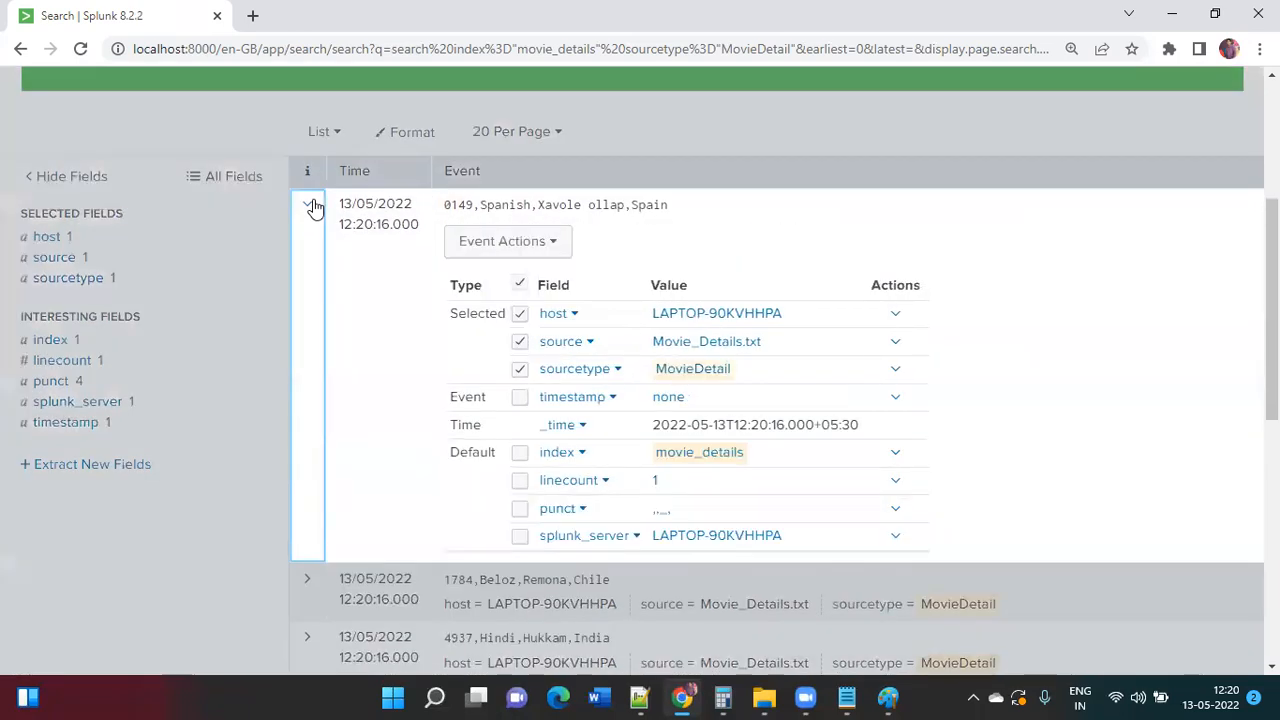
click(519, 245)
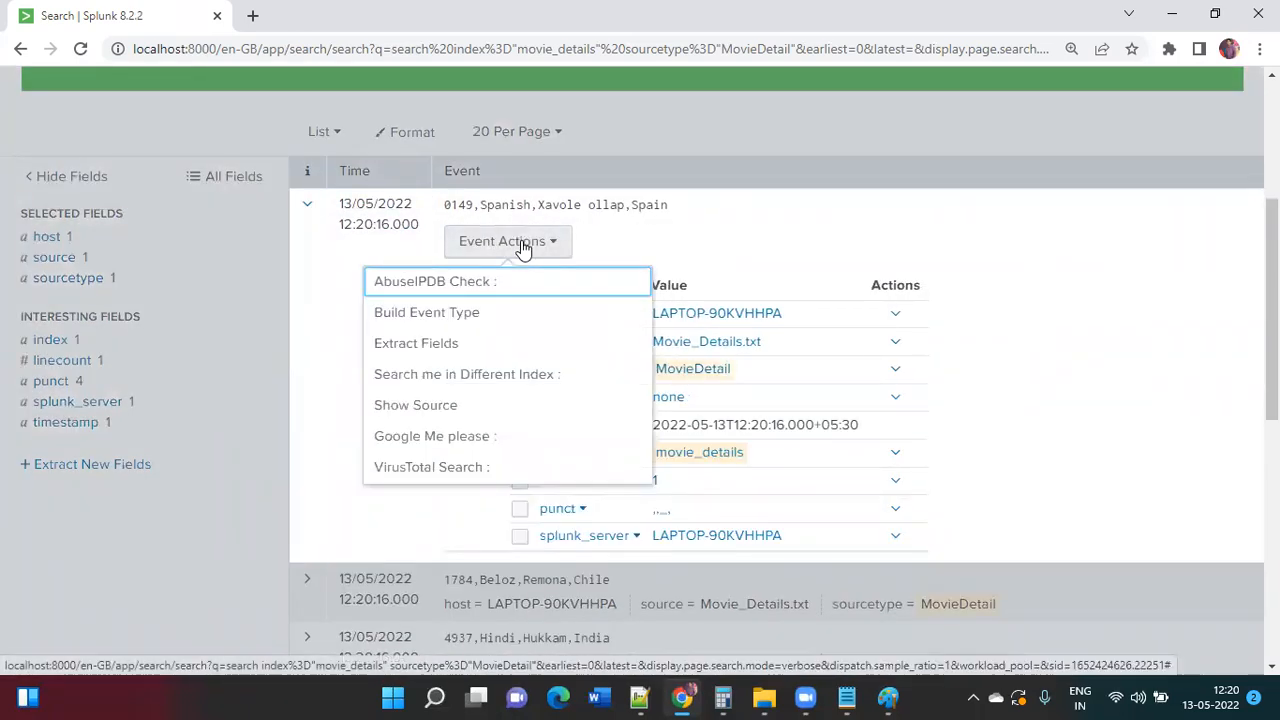
Step: Extract fields from the event using the Delimiters method with comma separation
click(470, 343)
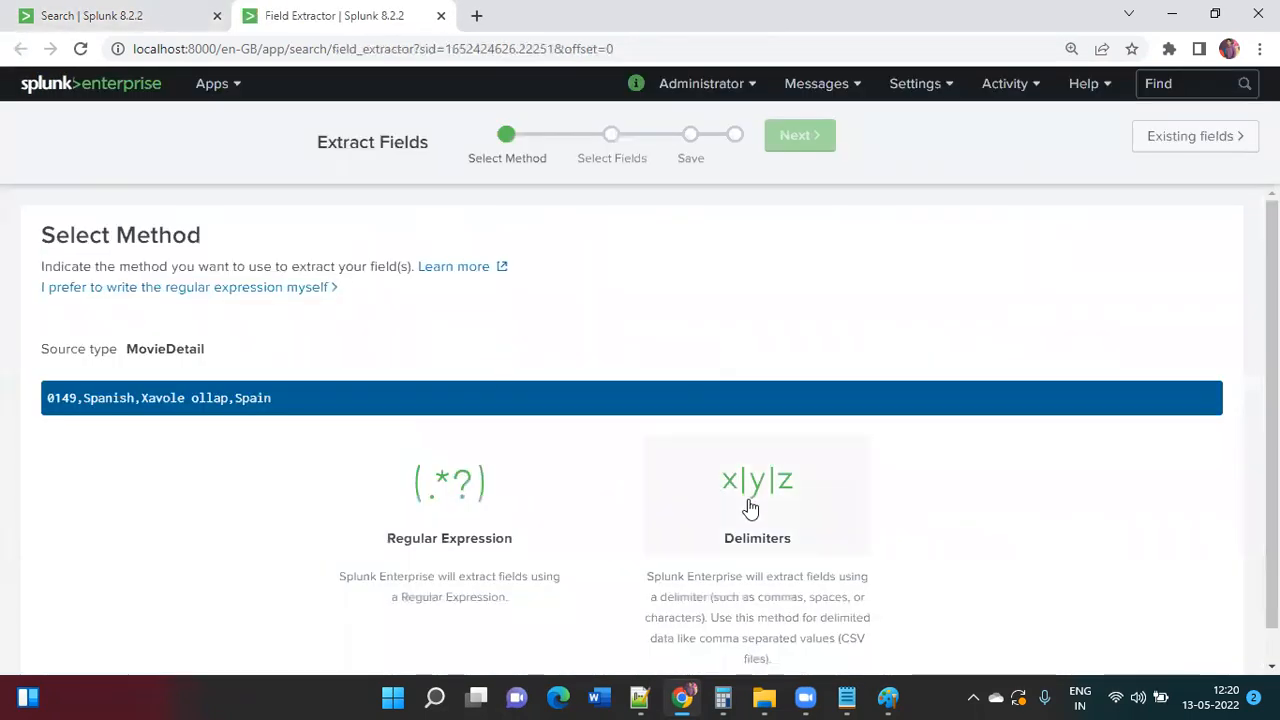
click(750, 508)
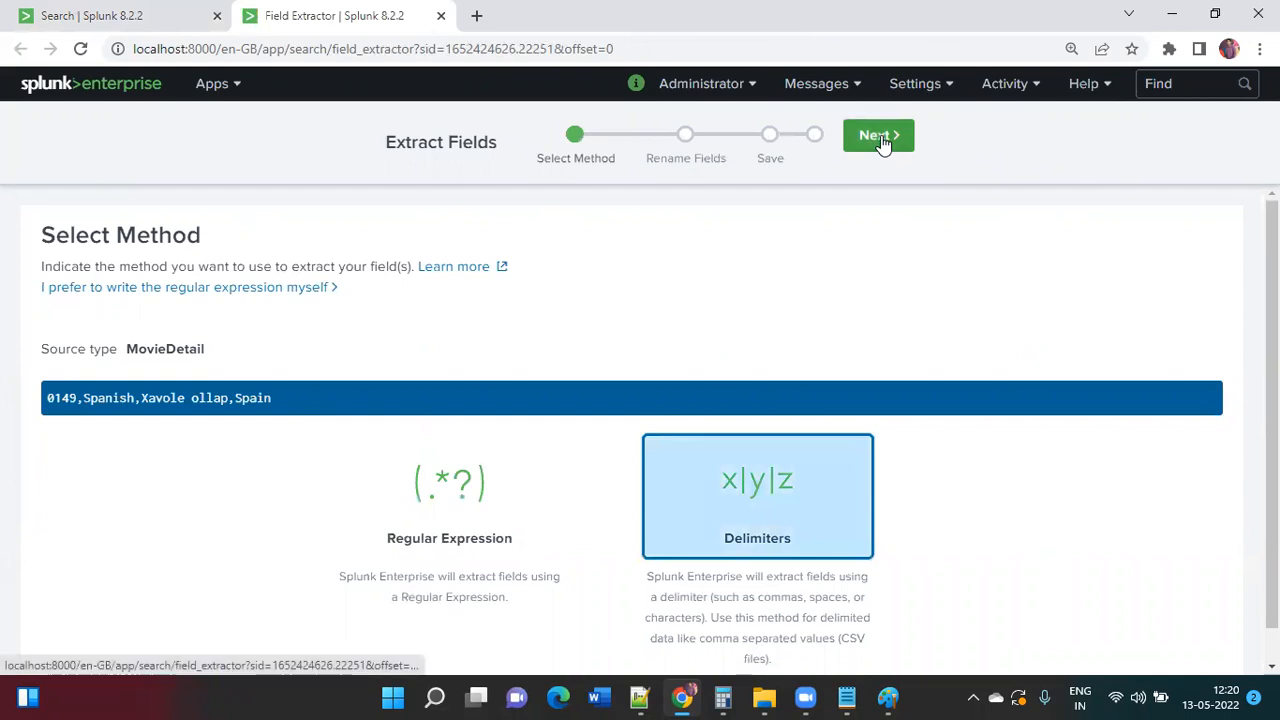
click(880, 136)
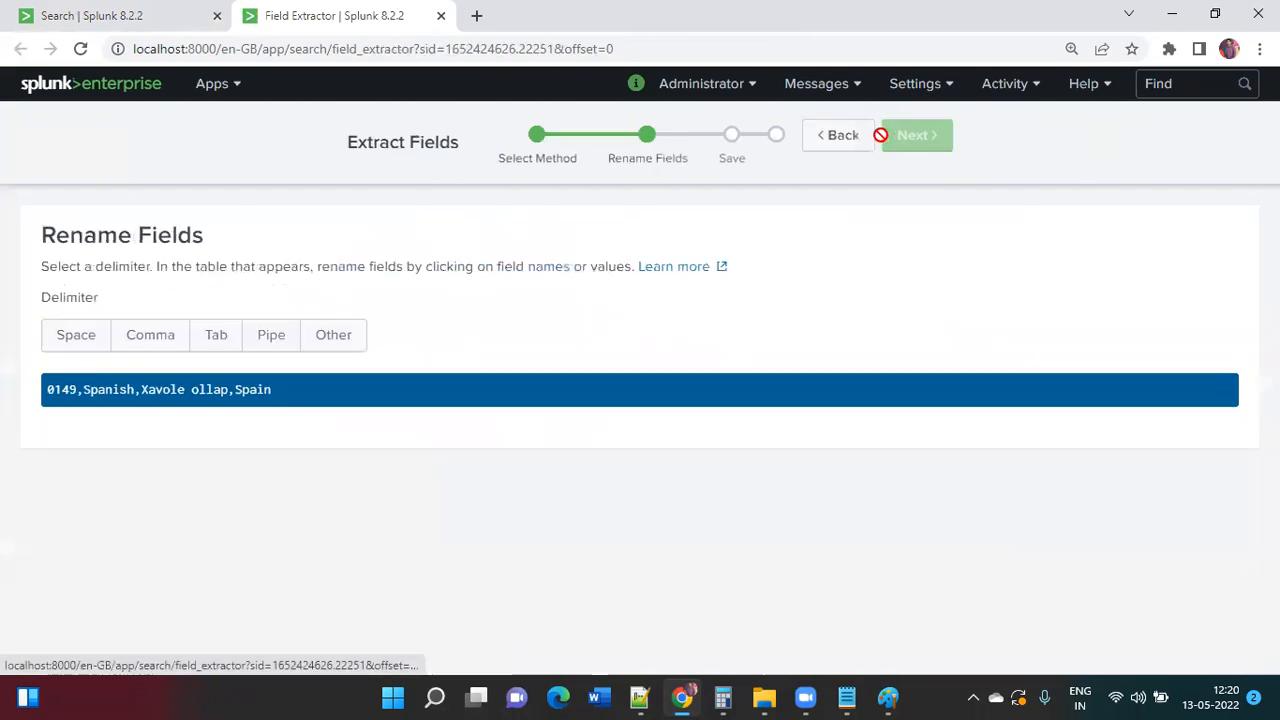
click(148, 338)
Step: Rename field1 to Movie_ID and field2 to Language
click(95, 405)
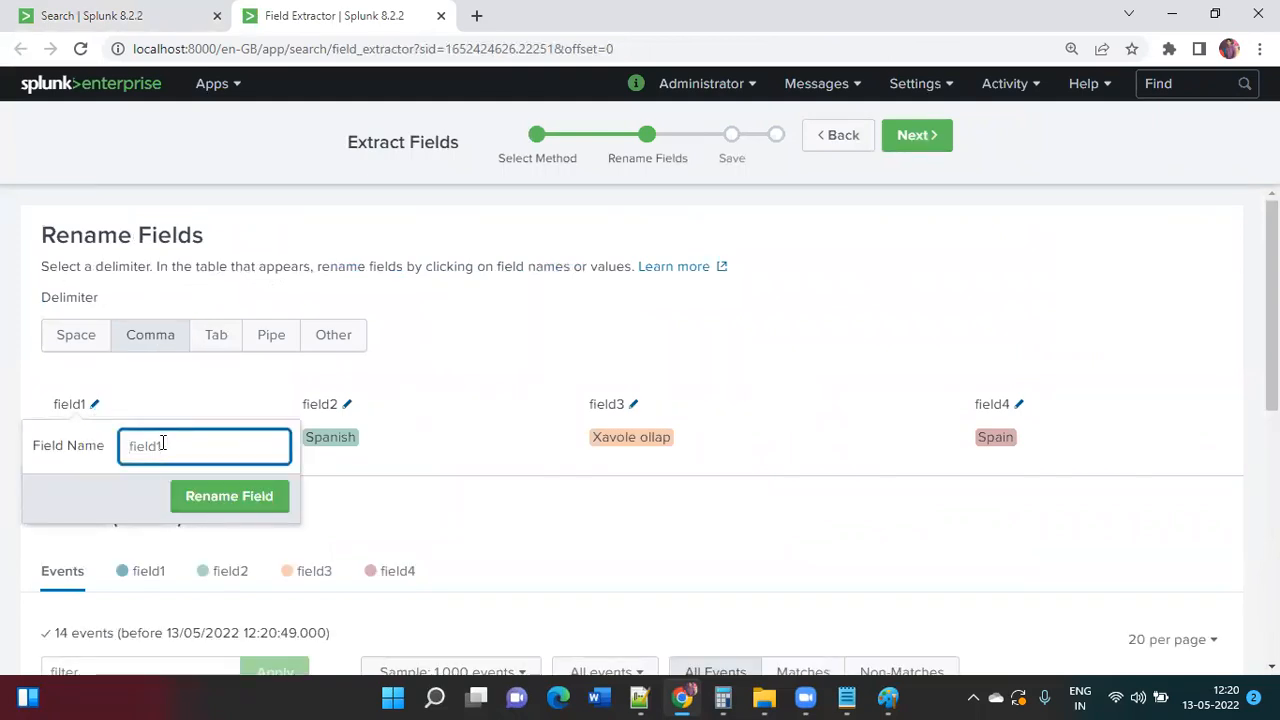
text(Movie_ID)
click(255, 498)
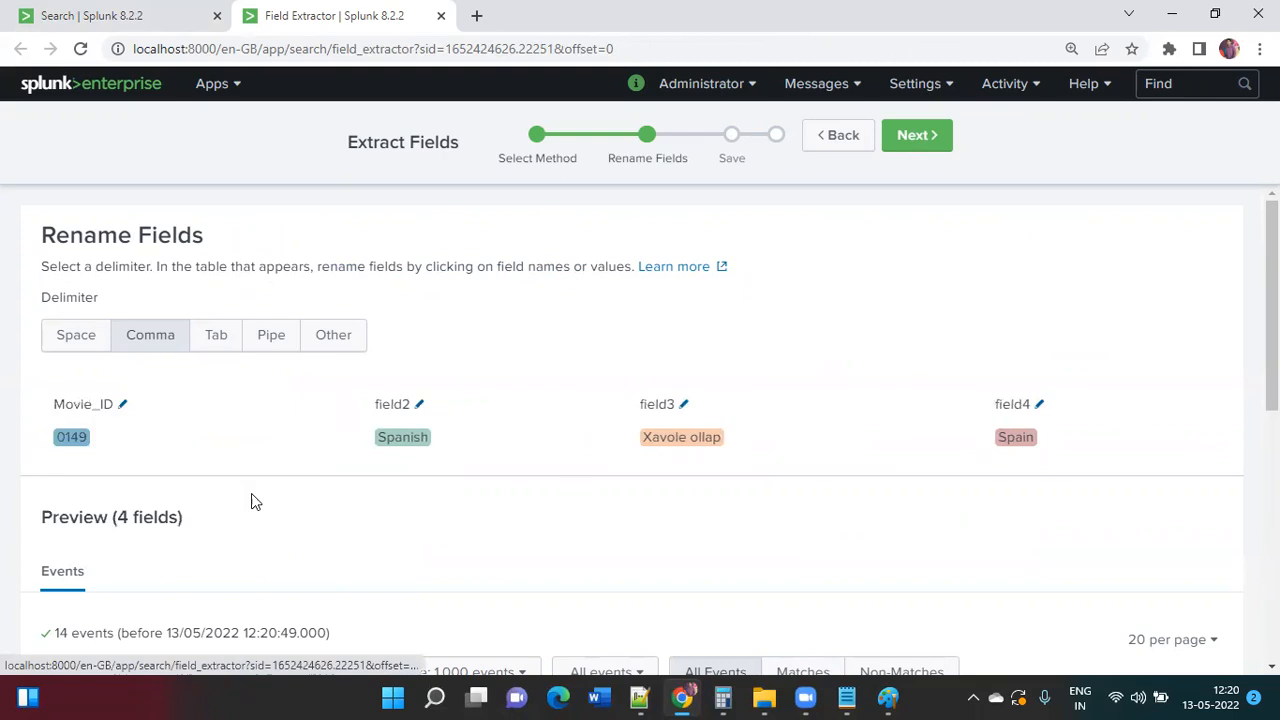
click(420, 405)
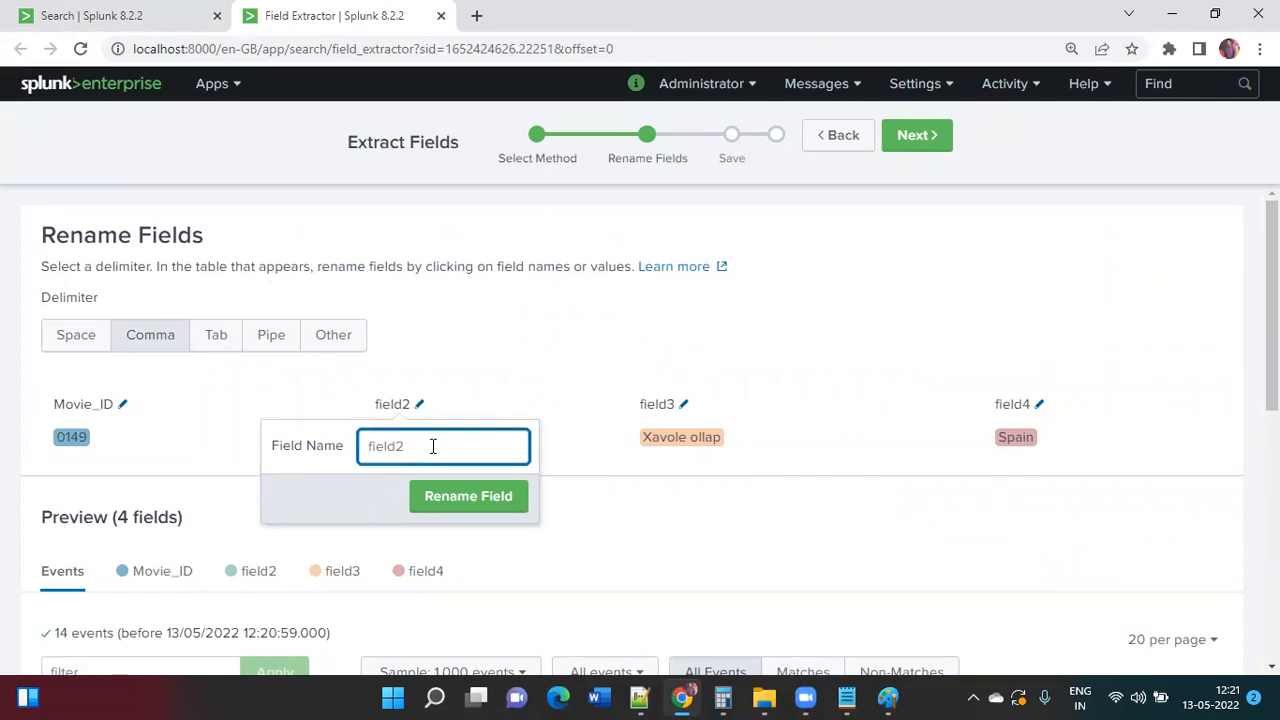
text(L)
key(BackSpace)
key(BackSpace)
click(448, 493)
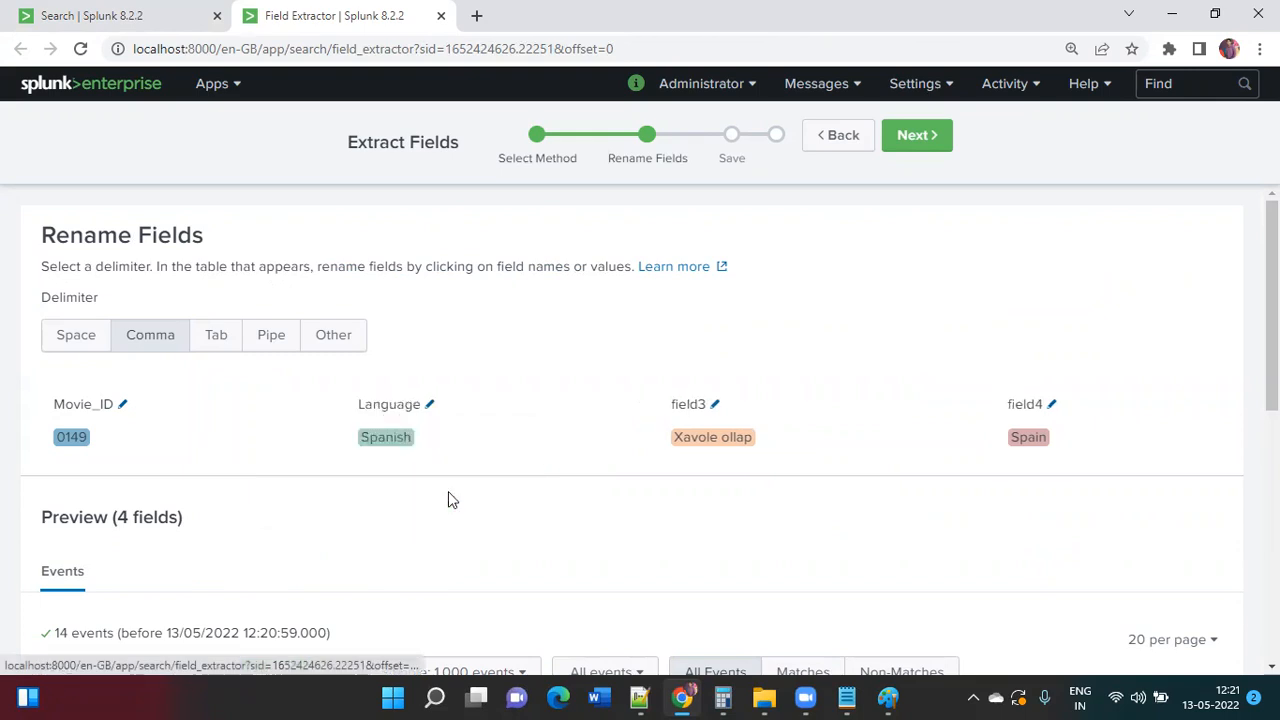
Step: Rename field3 to movie_name and field4 to Country, then check the preview across events
key(ctrl+plus)
key(ctrl+plus)
key(ctrl+plus)
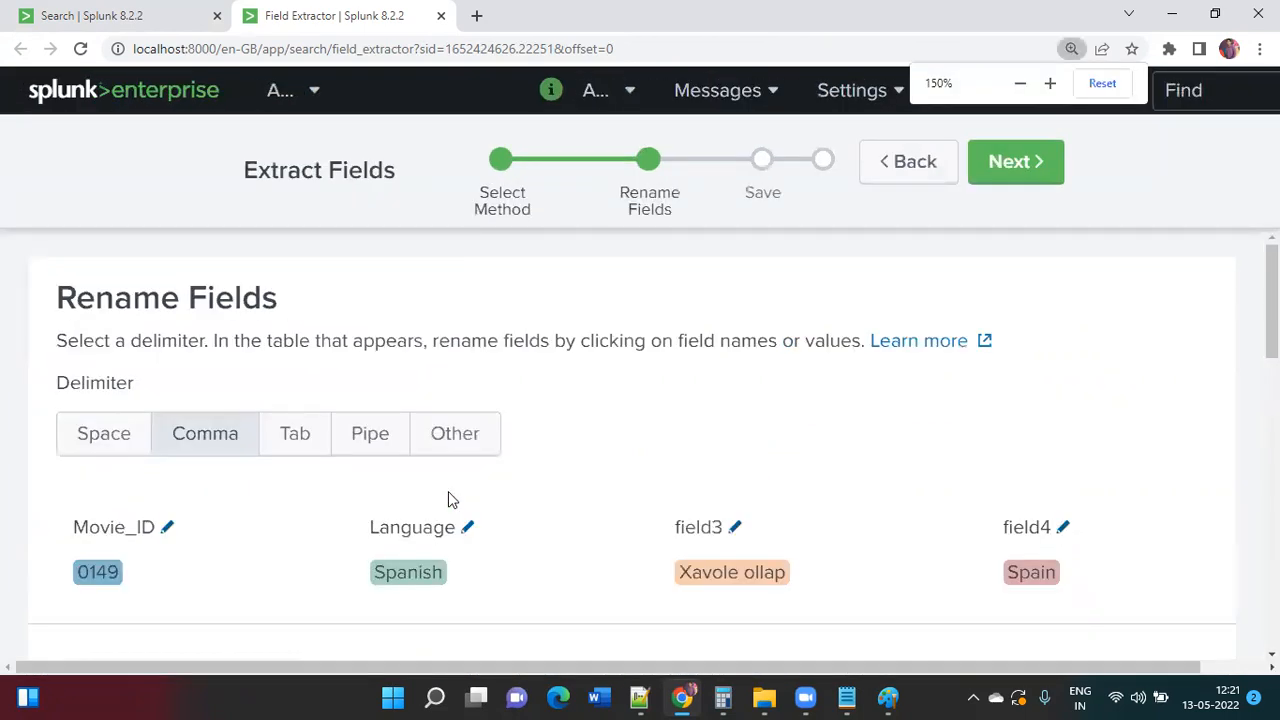
click(728, 528)
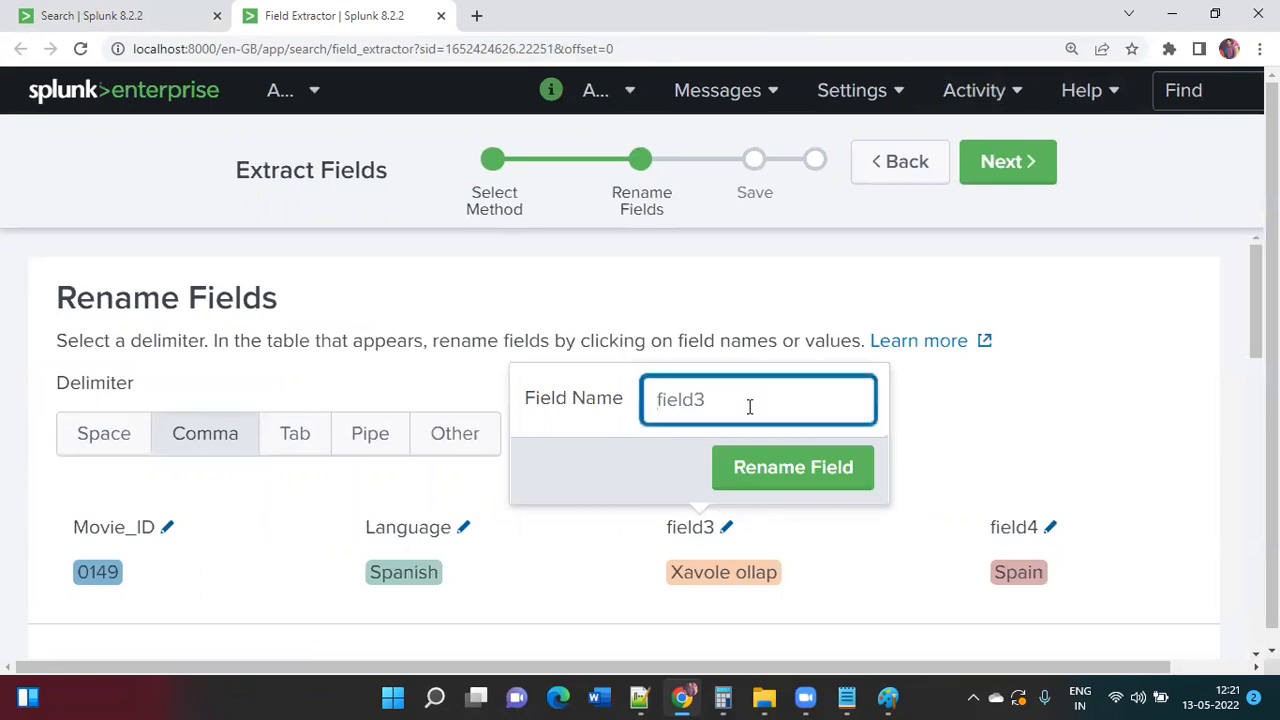
text(movie_name)
click(795, 471)
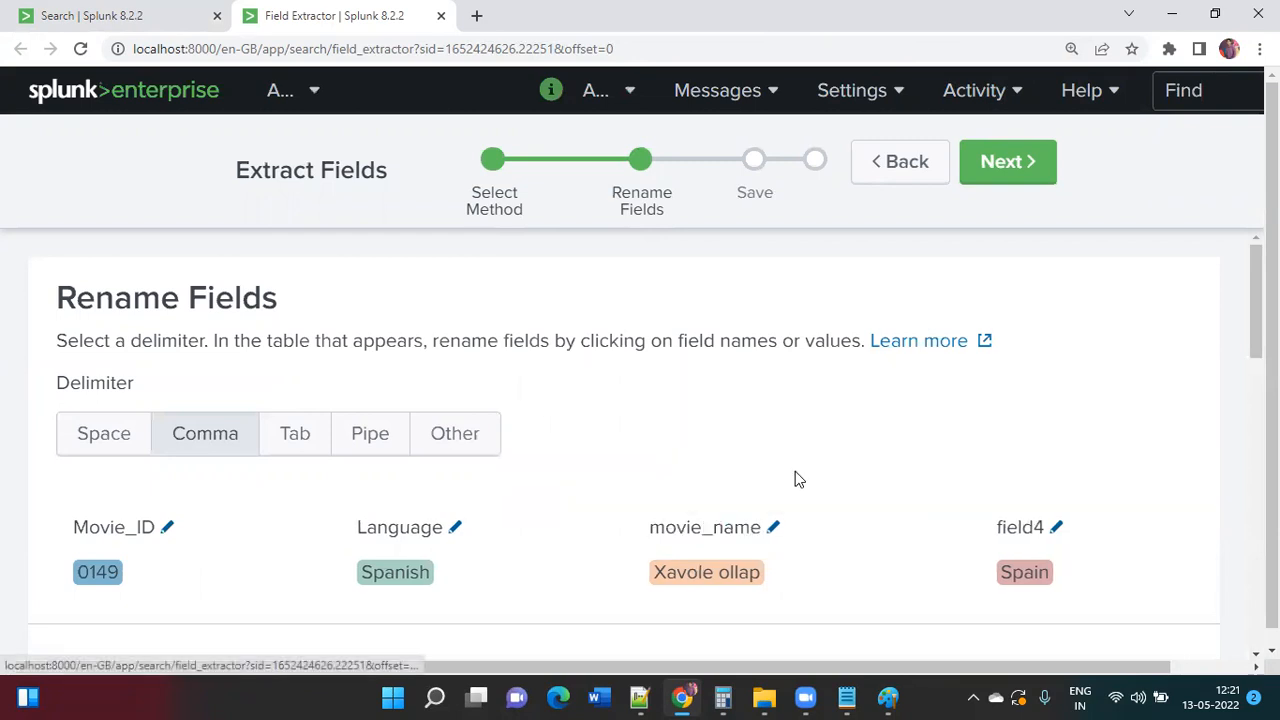
click(1057, 527)
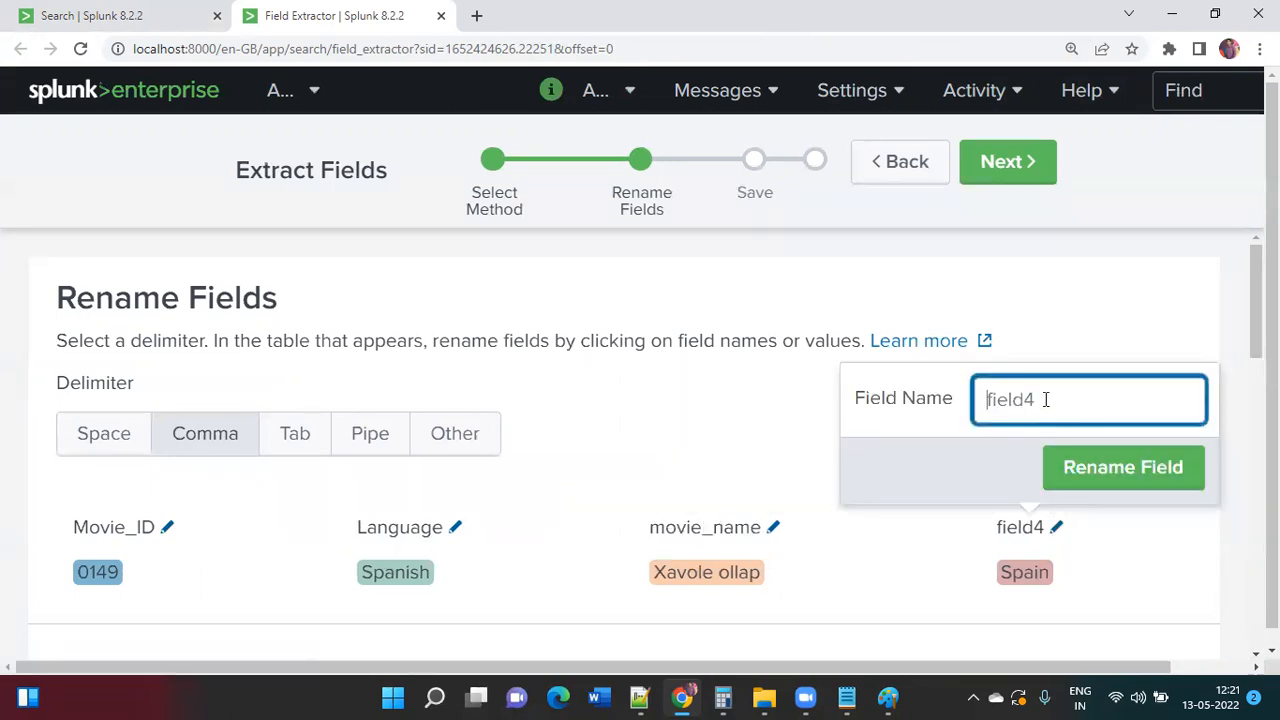
text(Country)
click(1110, 467)
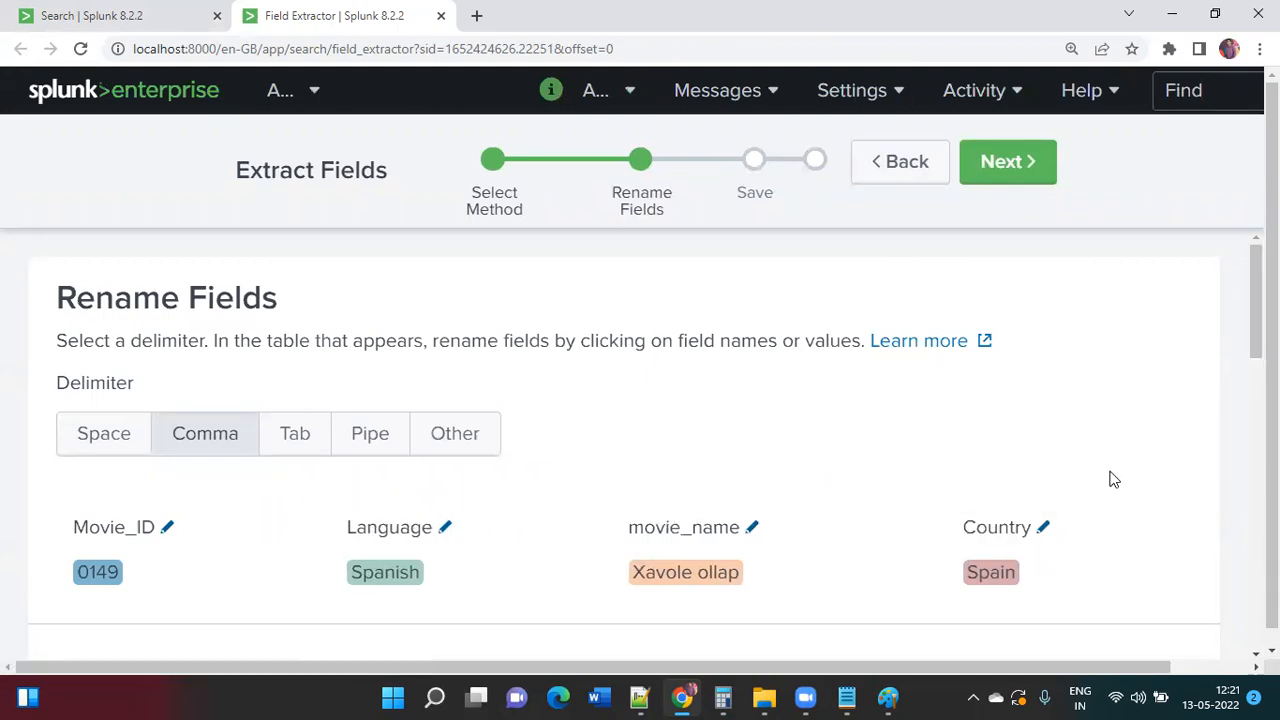
scroll(1113, 479, down, 5)
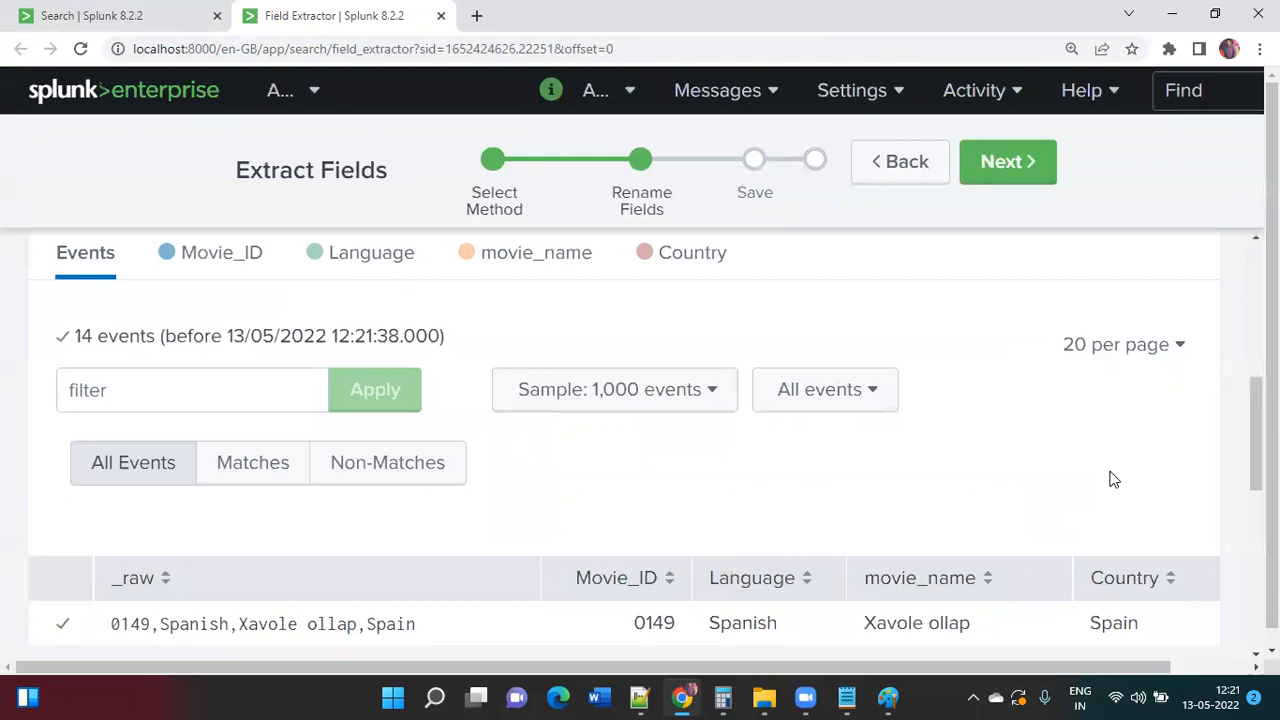
key(ctrl+minus)
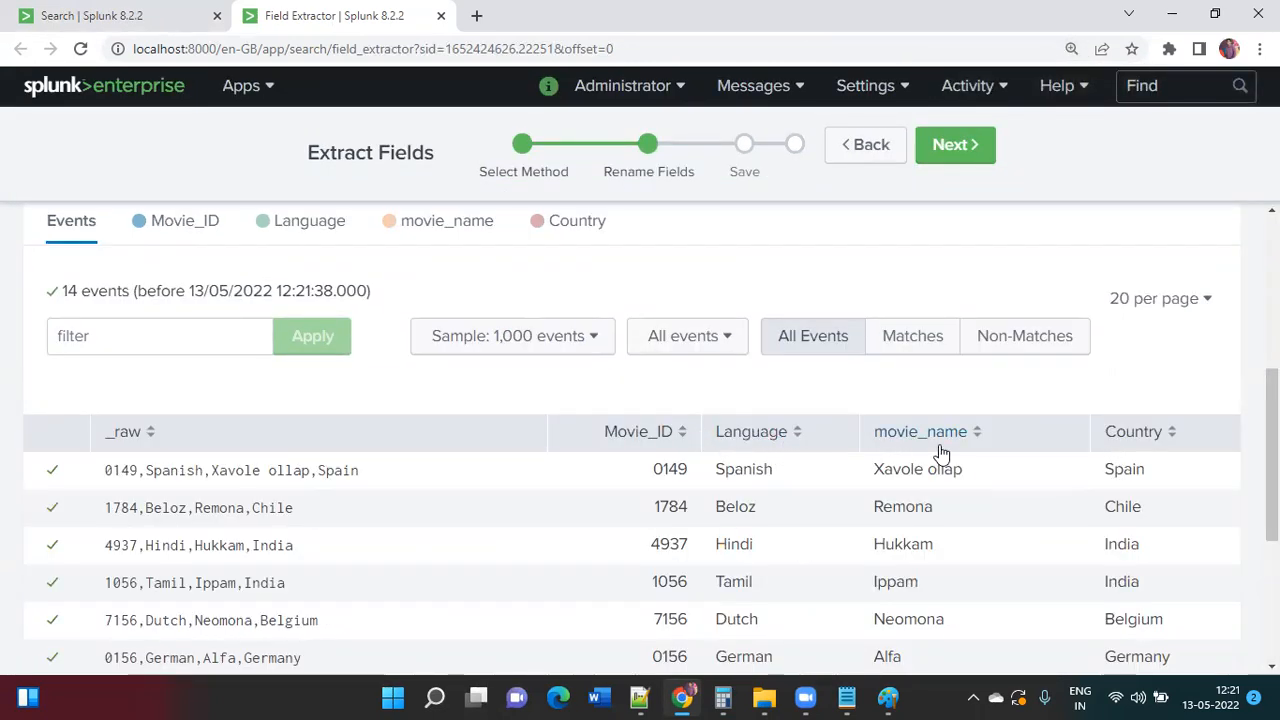
scroll(940, 454, up, 3)
Step: Save the field extraction as 'movie' (REPORT-movie), then go back to the Splunk home page
click(971, 149)
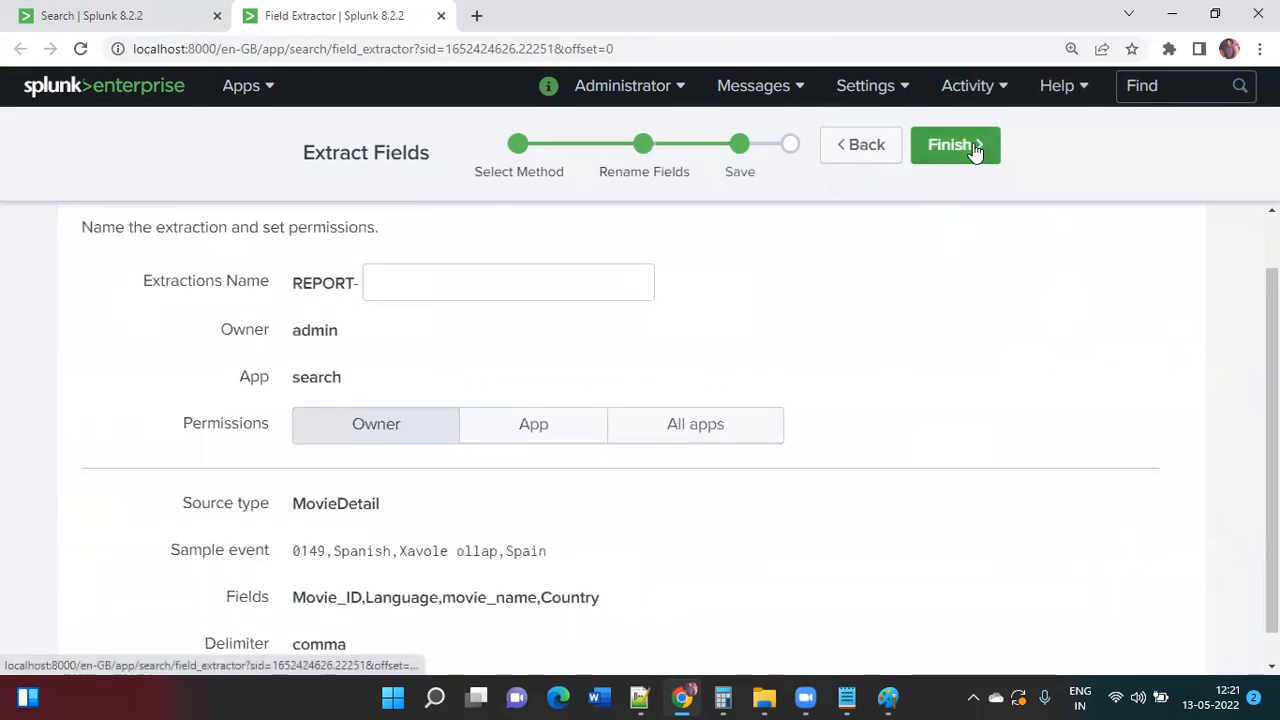
click(569, 288)
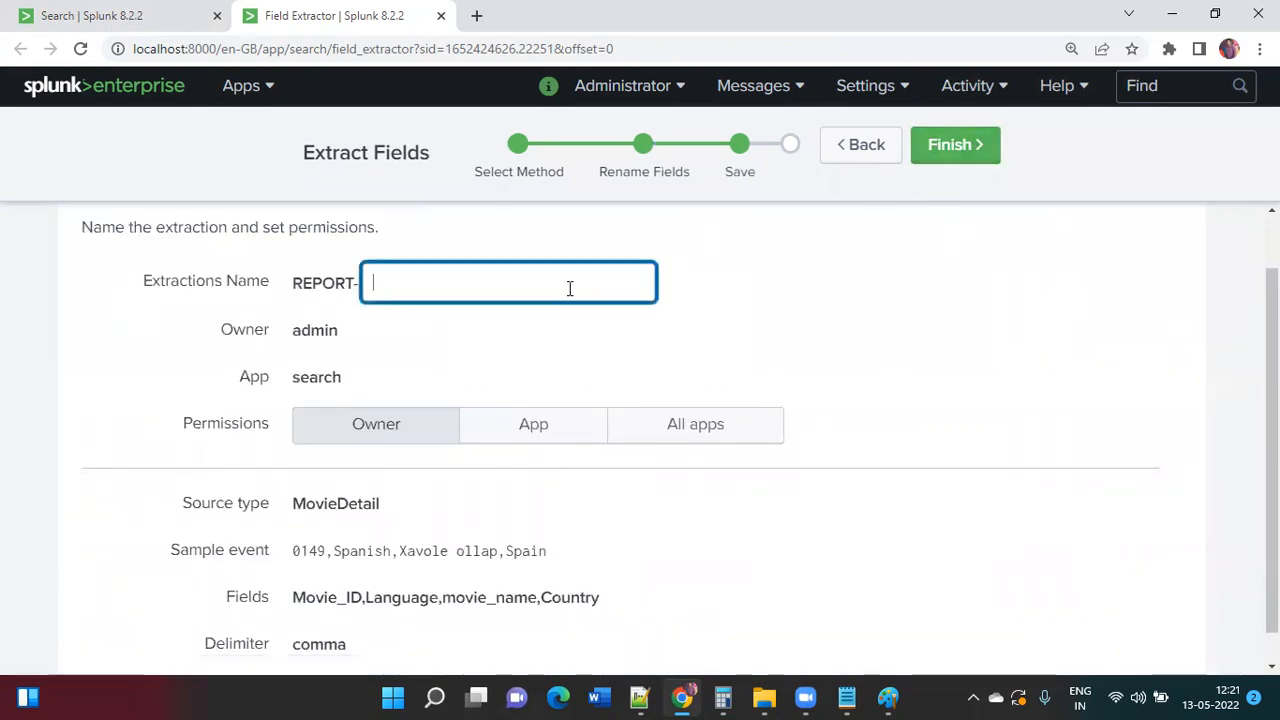
text(movie)
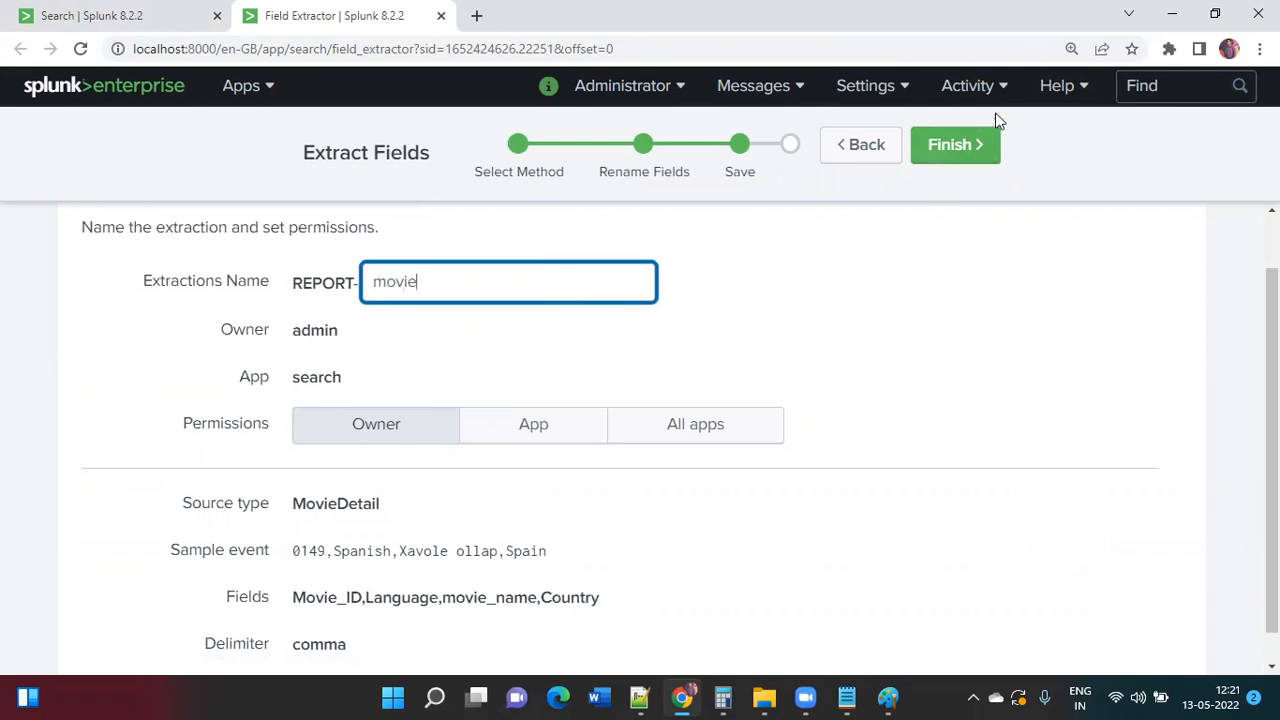
click(946, 148)
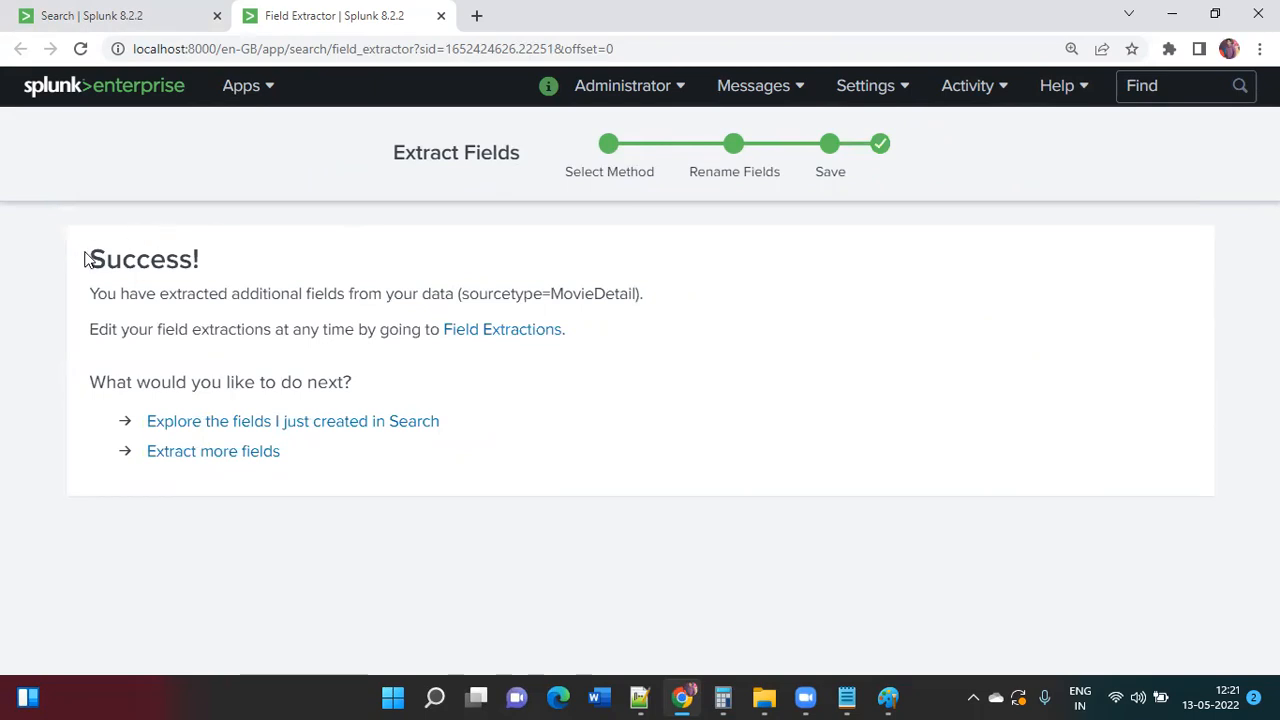
drag(88, 259, 214, 265)
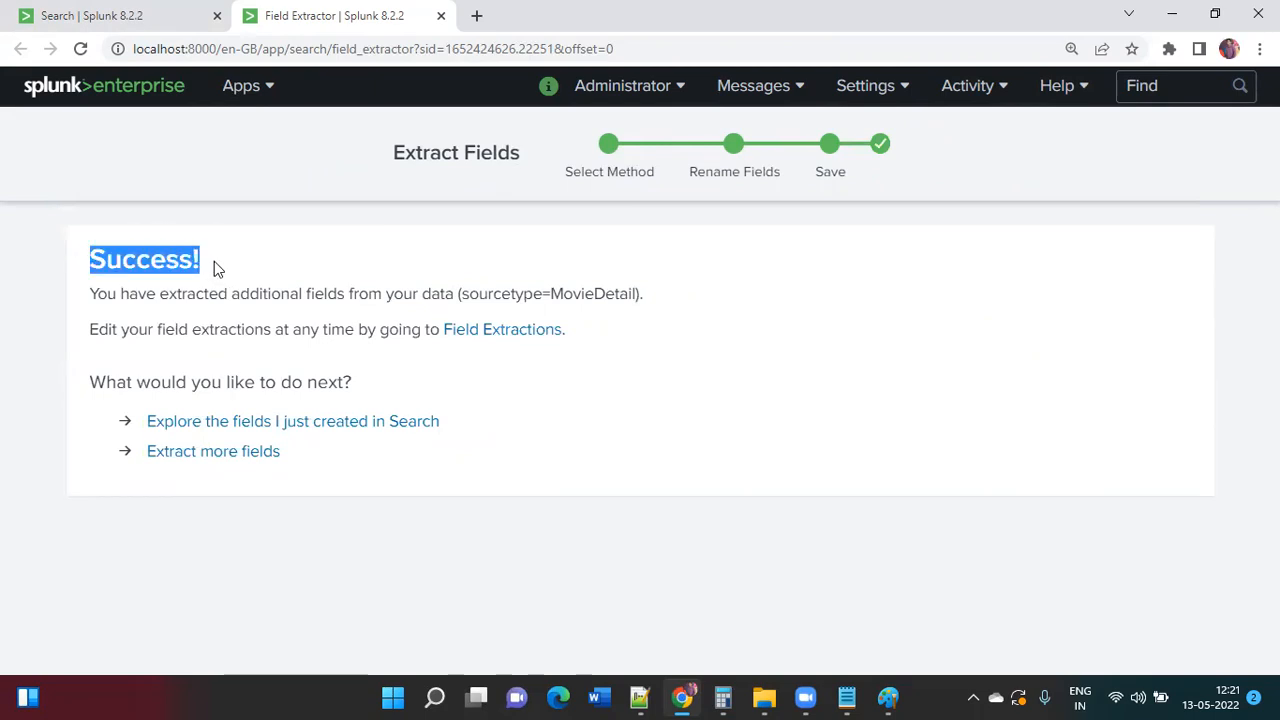
click(214, 262)
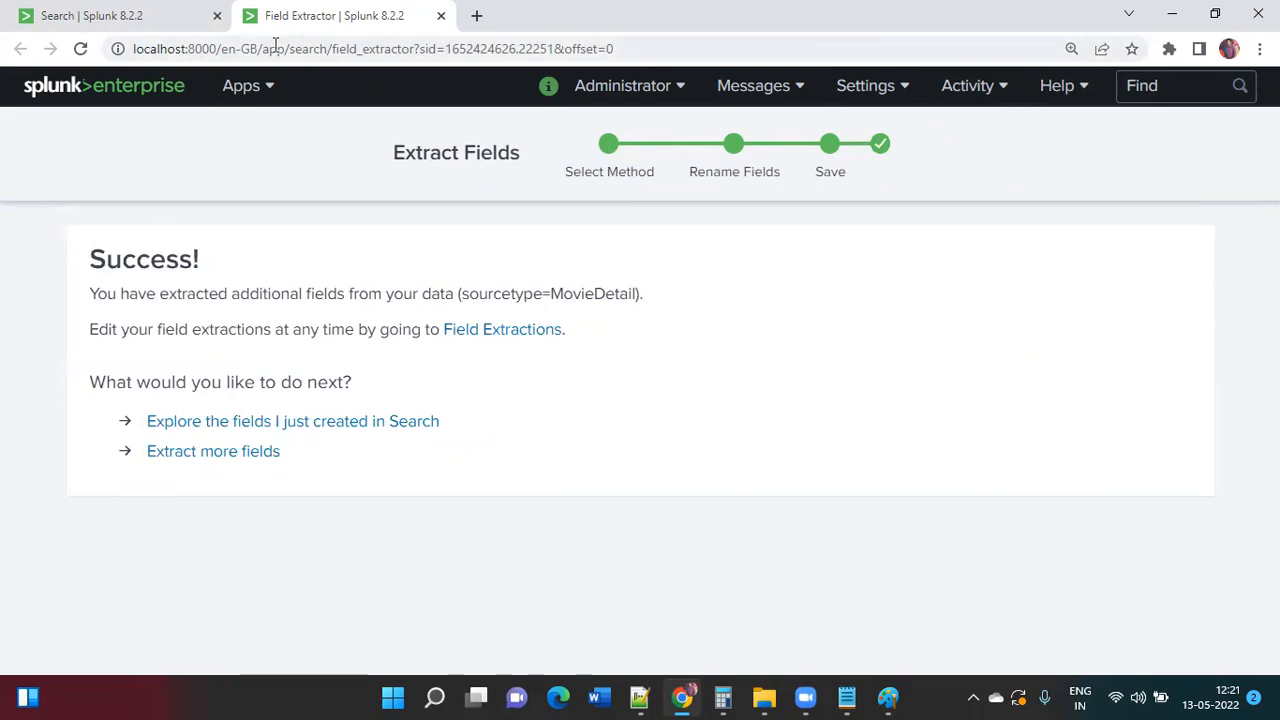
click(139, 104)
Step: In Search & Reporting, run index=movie_details, copying the index name from the notes
click(254, 200)
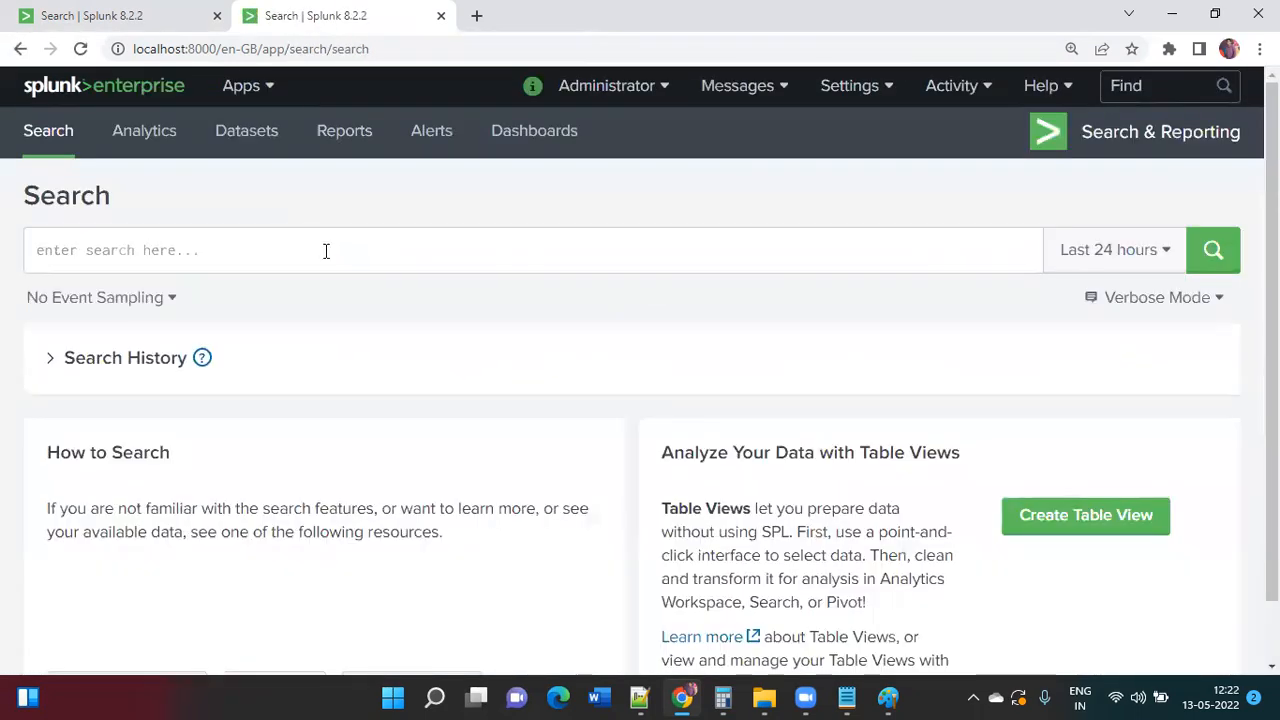
text(index=)
key(alt+Tab)
key(alt+Tab)
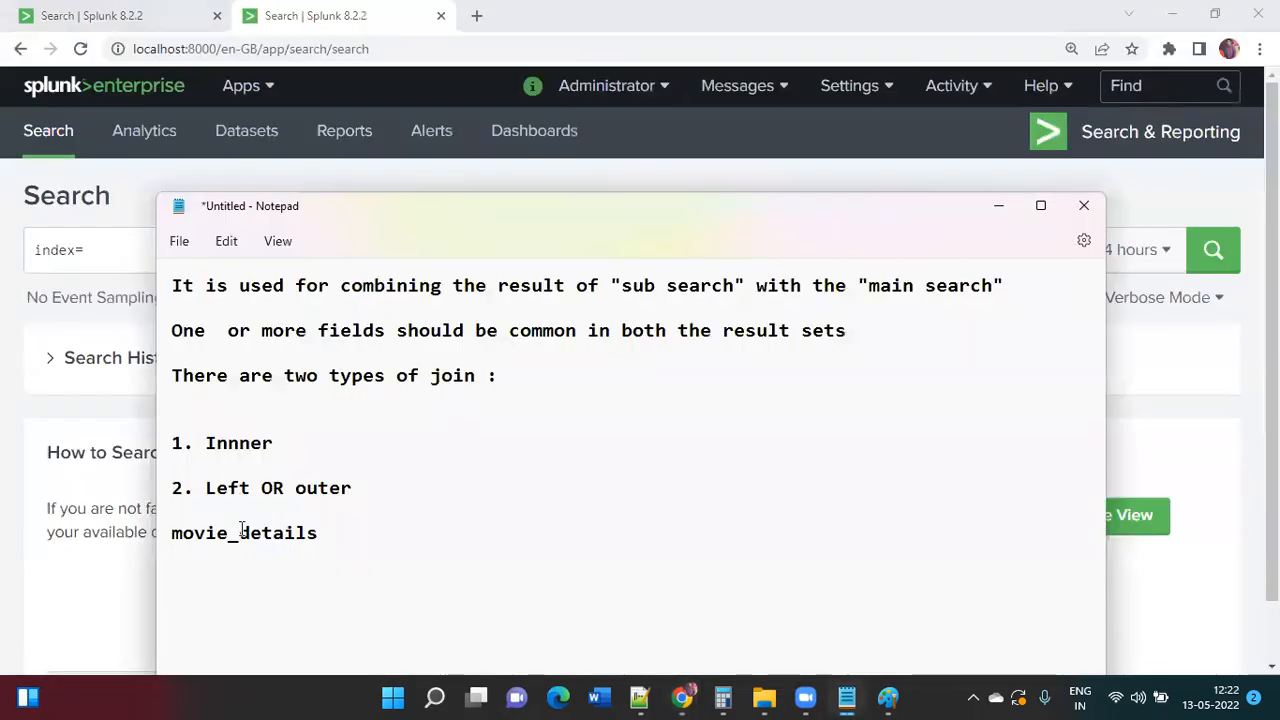
double_click(300, 532)
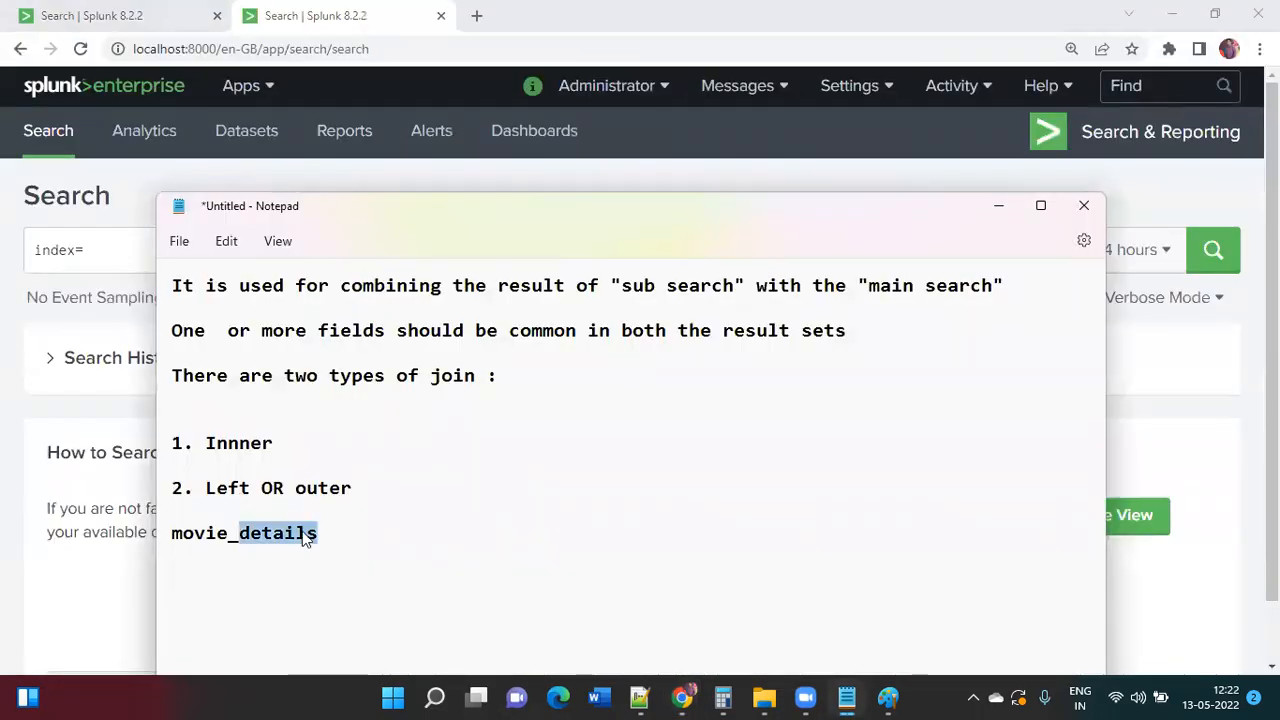
key(alt+Tab)
key(alt+Tab)
click(327, 533)
key(shift+Home)
key(ctrl+c)
key(alt+Tab)
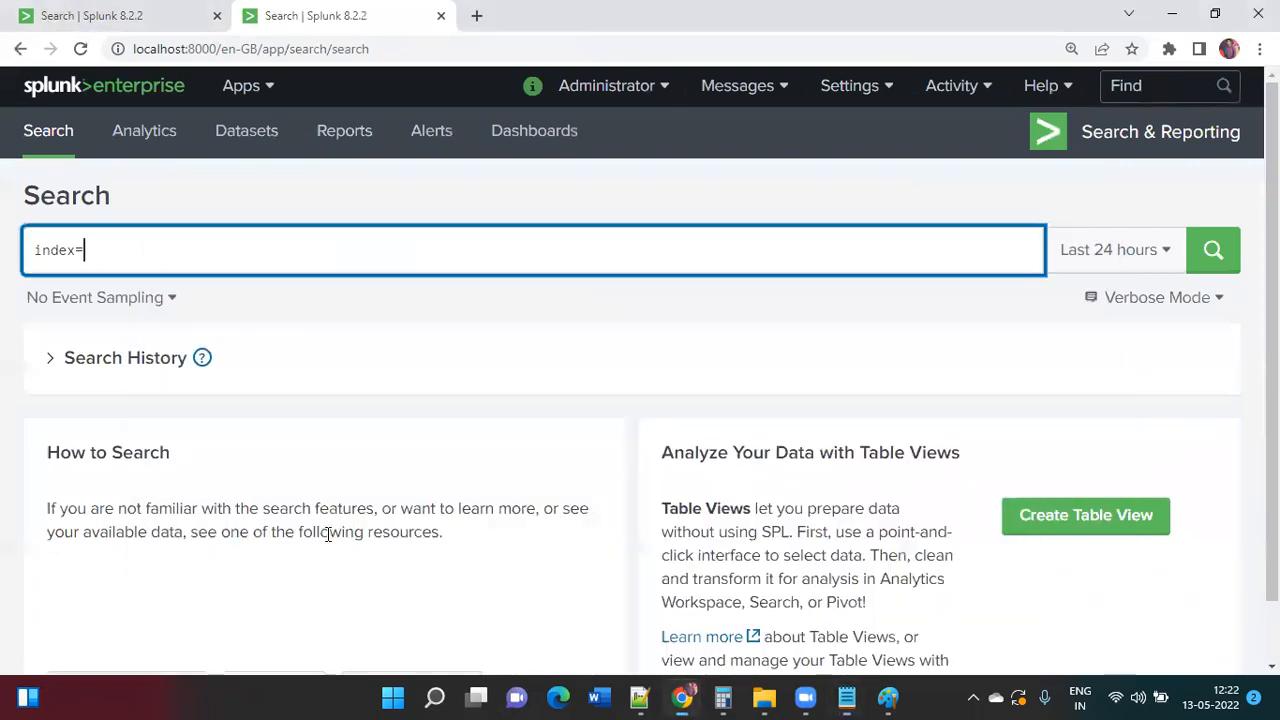
key(ctrl+v)
key(Return)
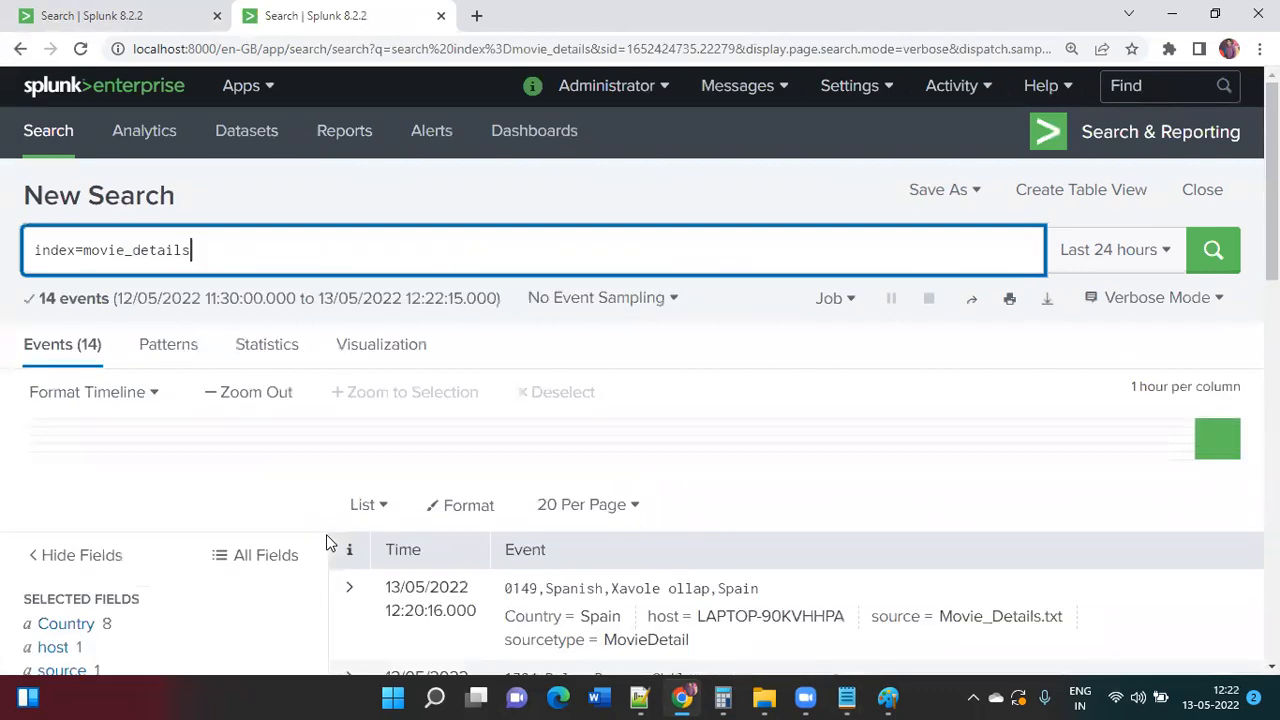
Step: Review the field summaries for Movie_ID, movie_name, Language and Country
scroll(220, 594, down, 3)
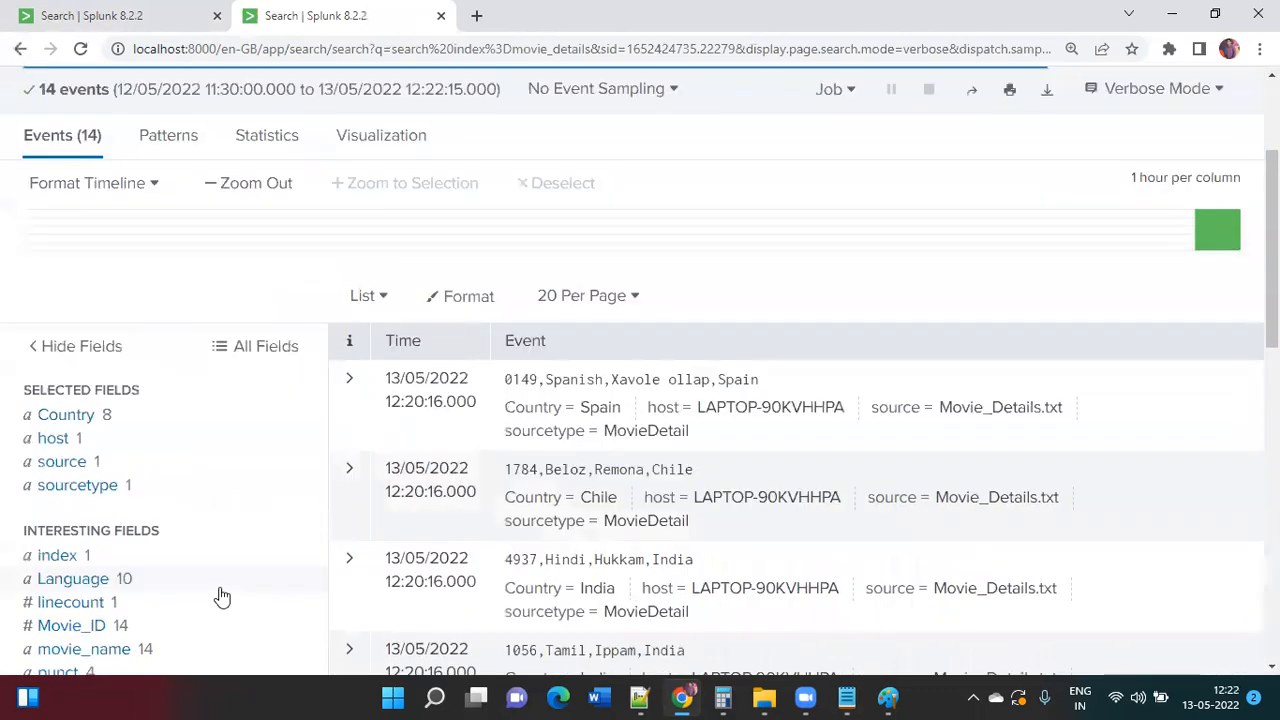
click(135, 516)
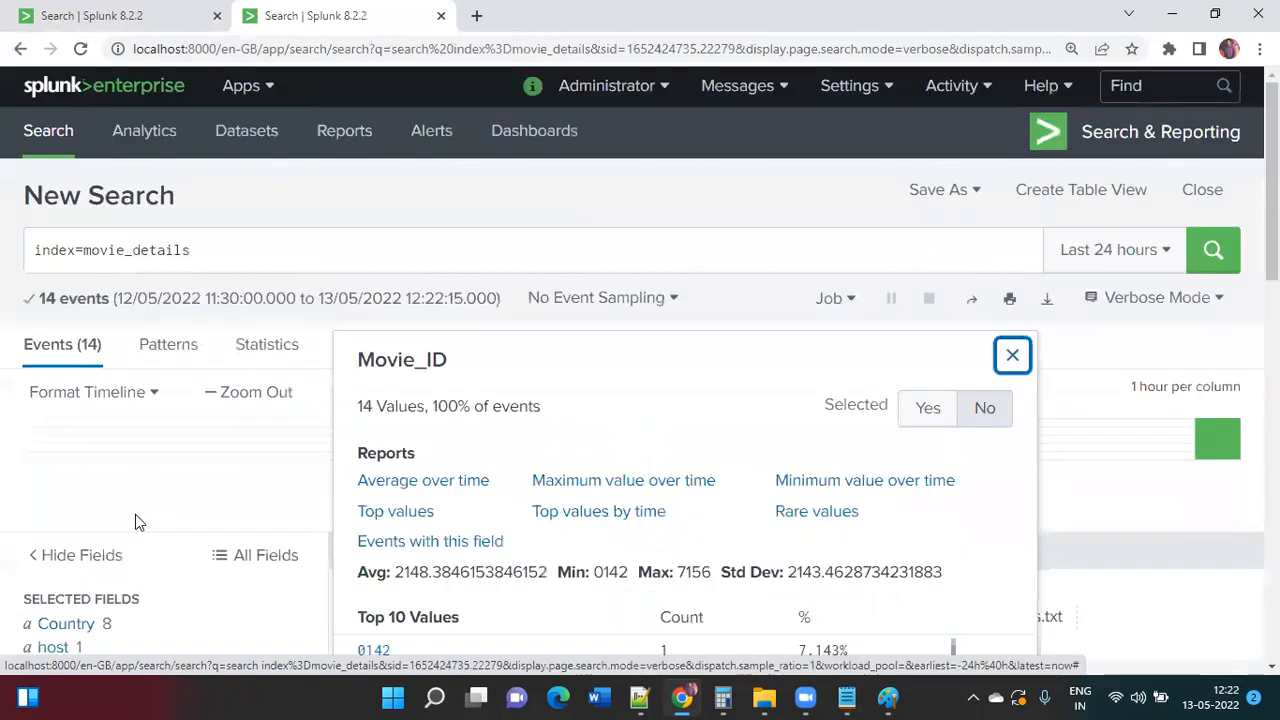
scroll(135, 514, down, 2)
scroll(138, 521, down, 1)
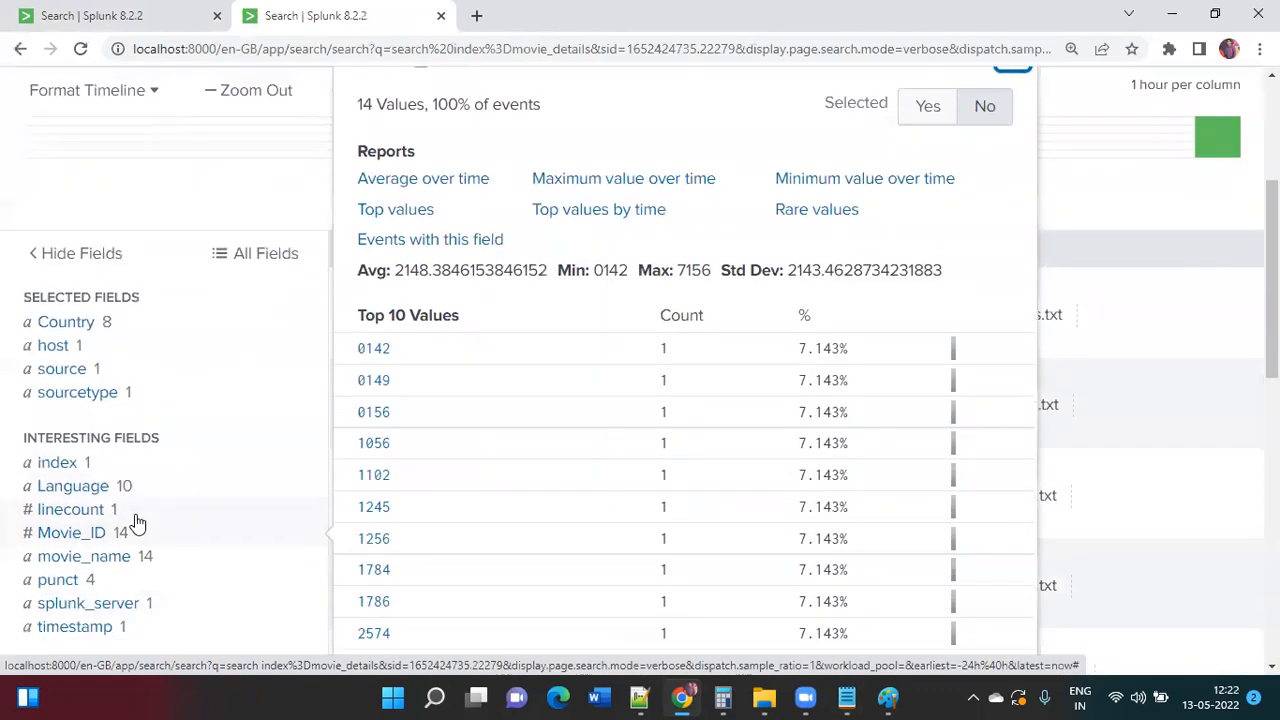
click(150, 566)
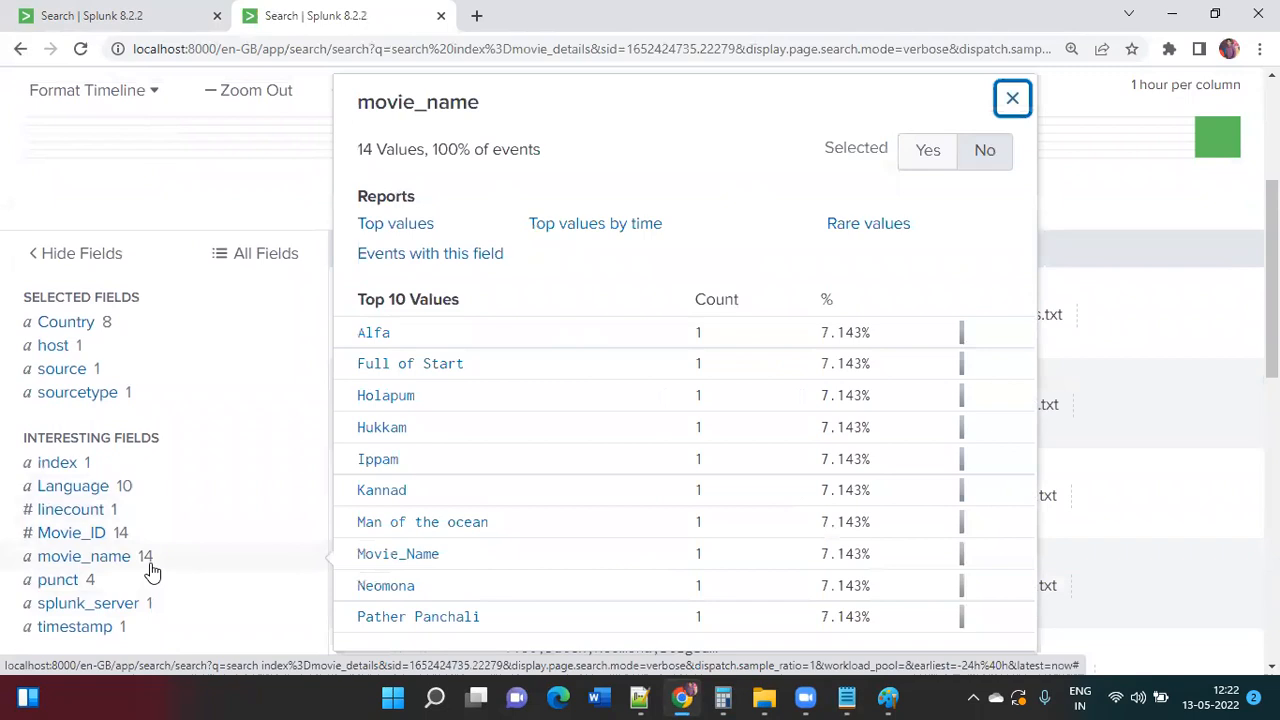
click(94, 486)
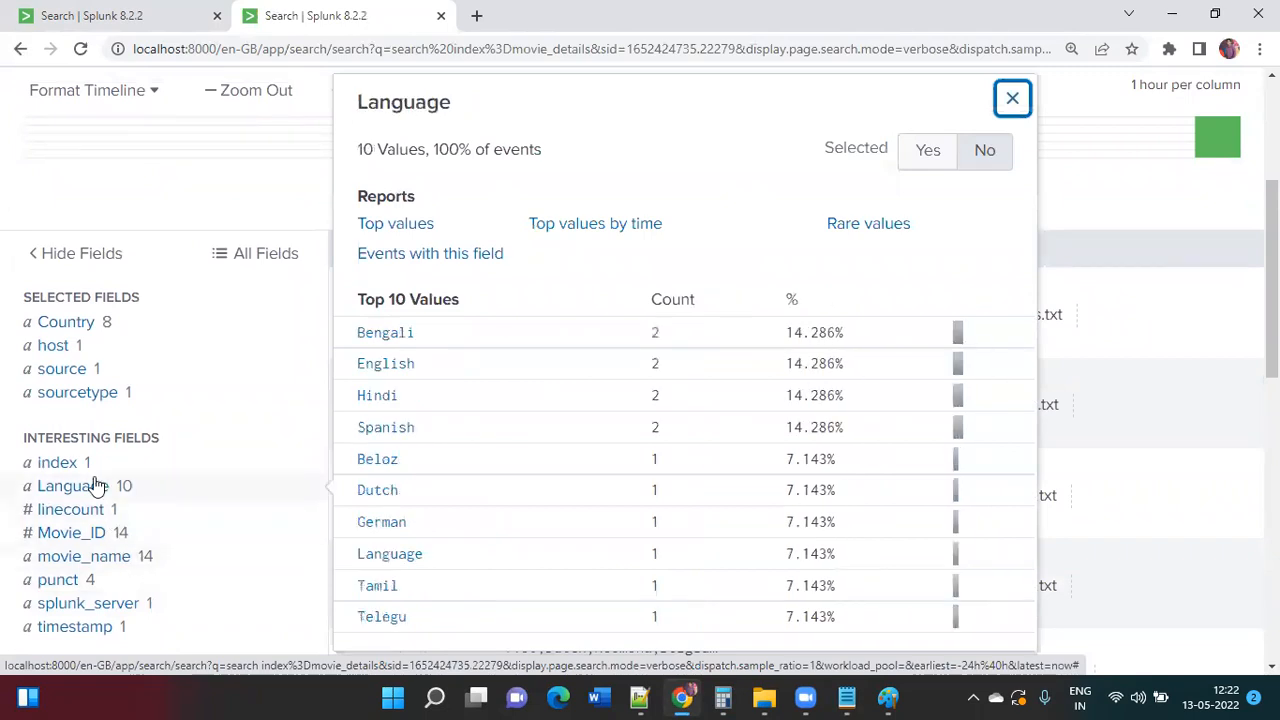
click(124, 332)
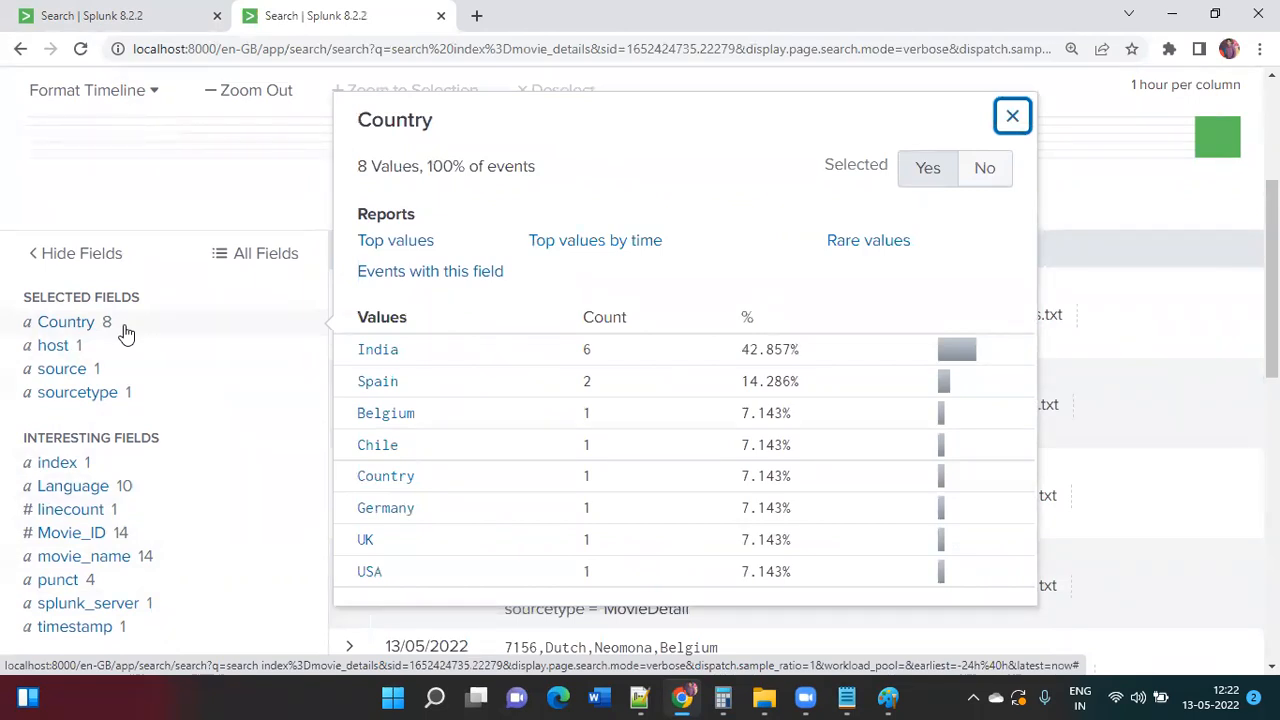
scroll(124, 332, up, 3)
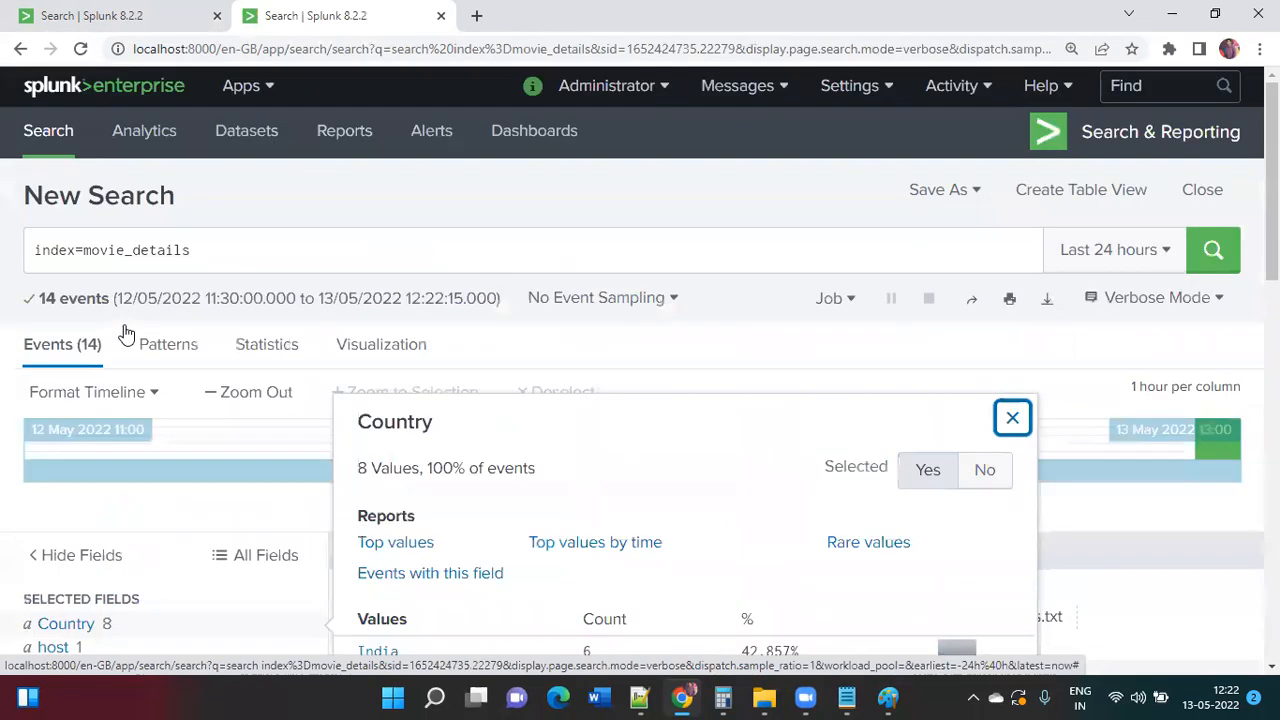
click(455, 240)
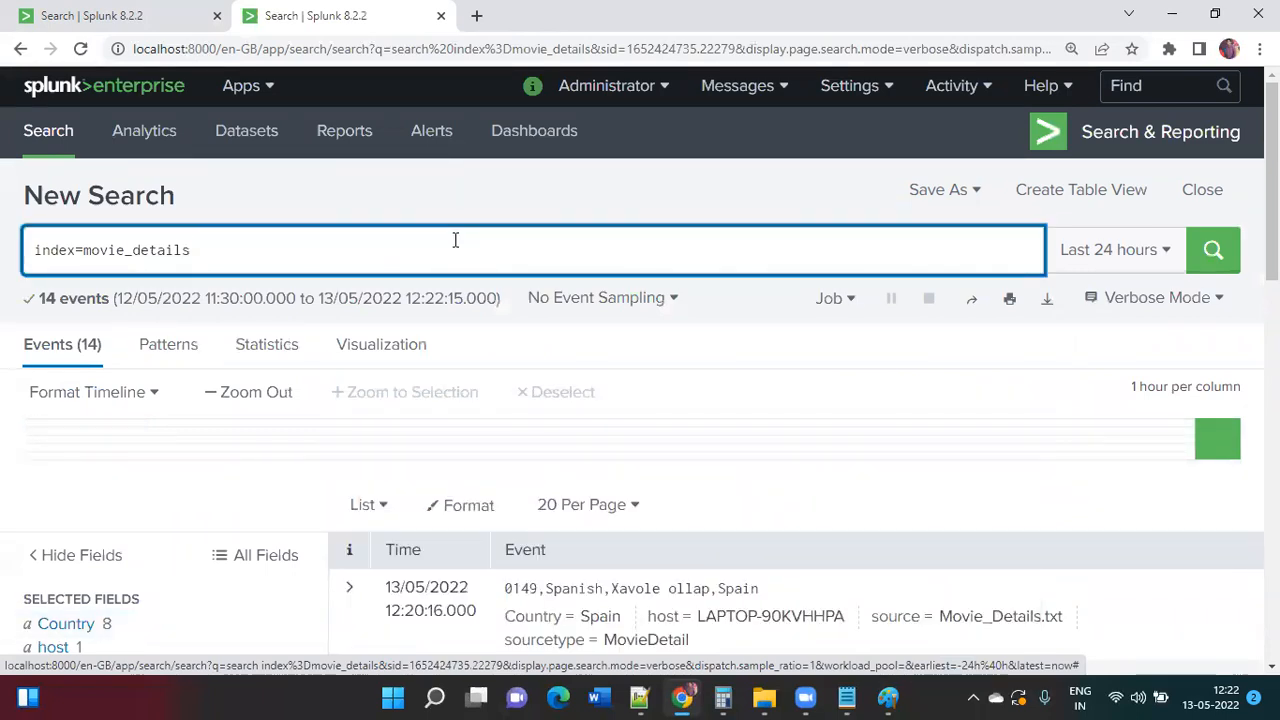
Step: Append '| table Movie_ID,Launguage,Movie_Name,Country' to the movie_details query
text(| table)
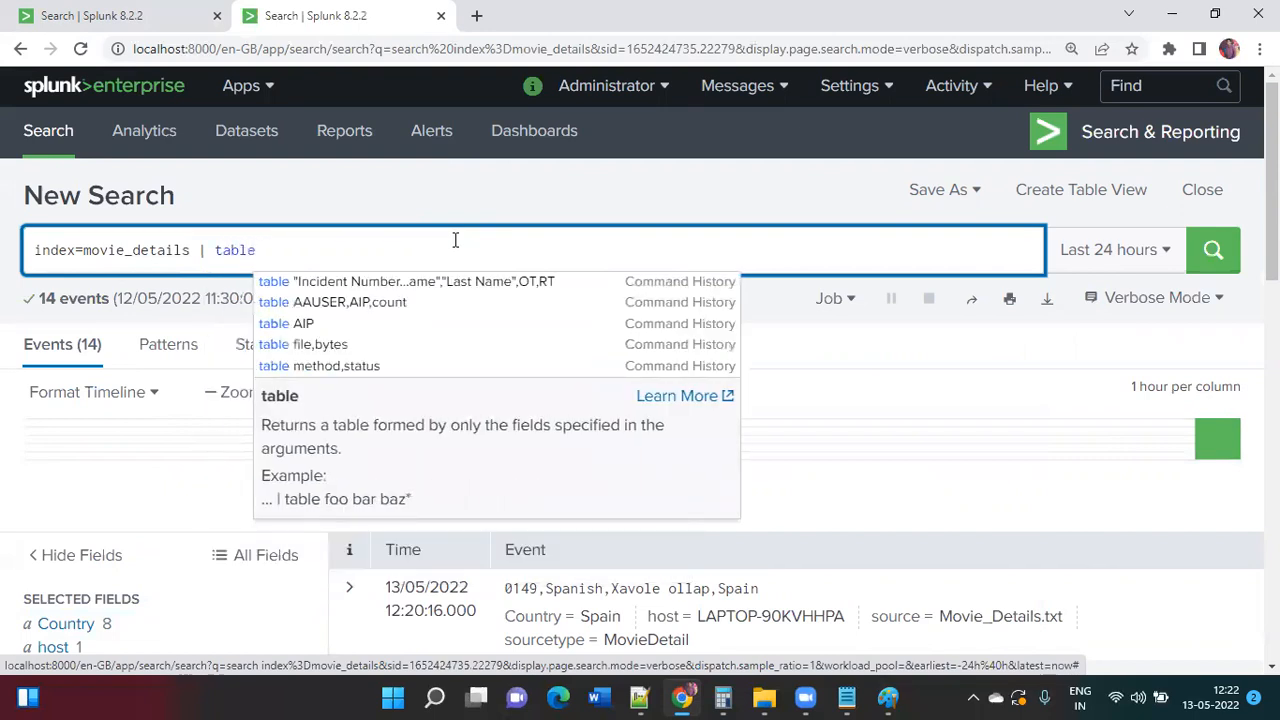
scroll(455, 240, down, 4)
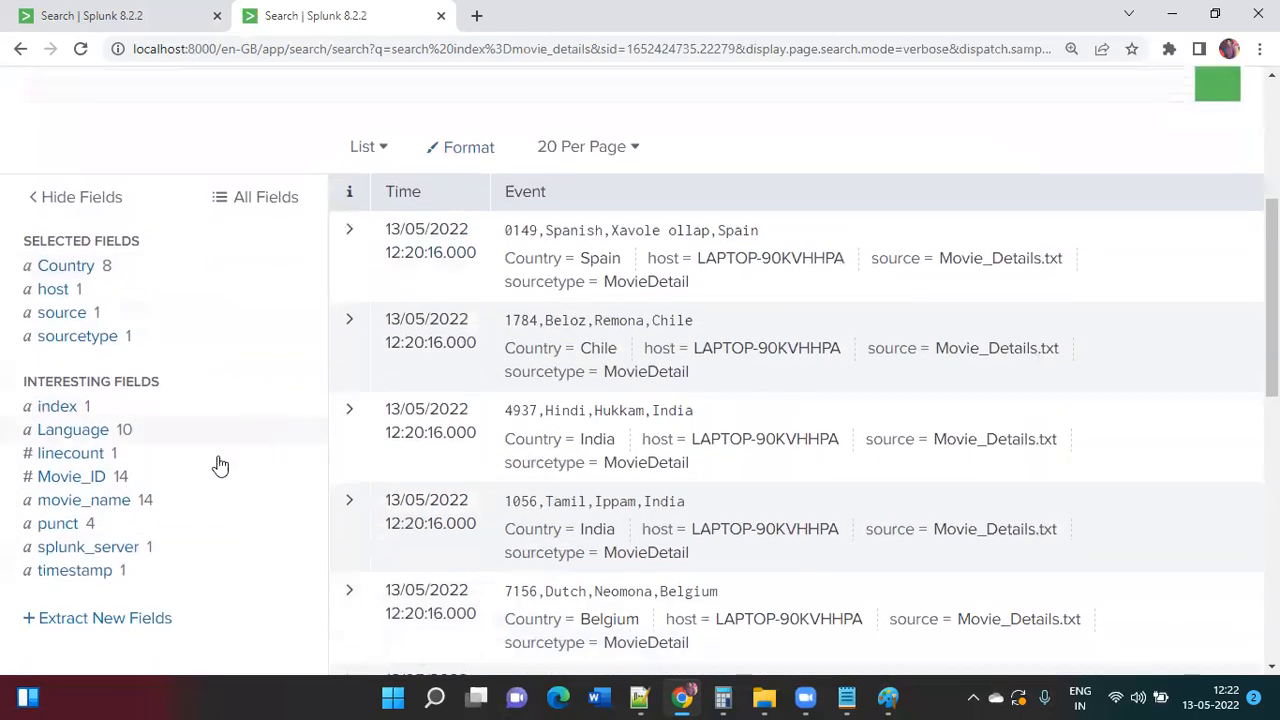
click(184, 481)
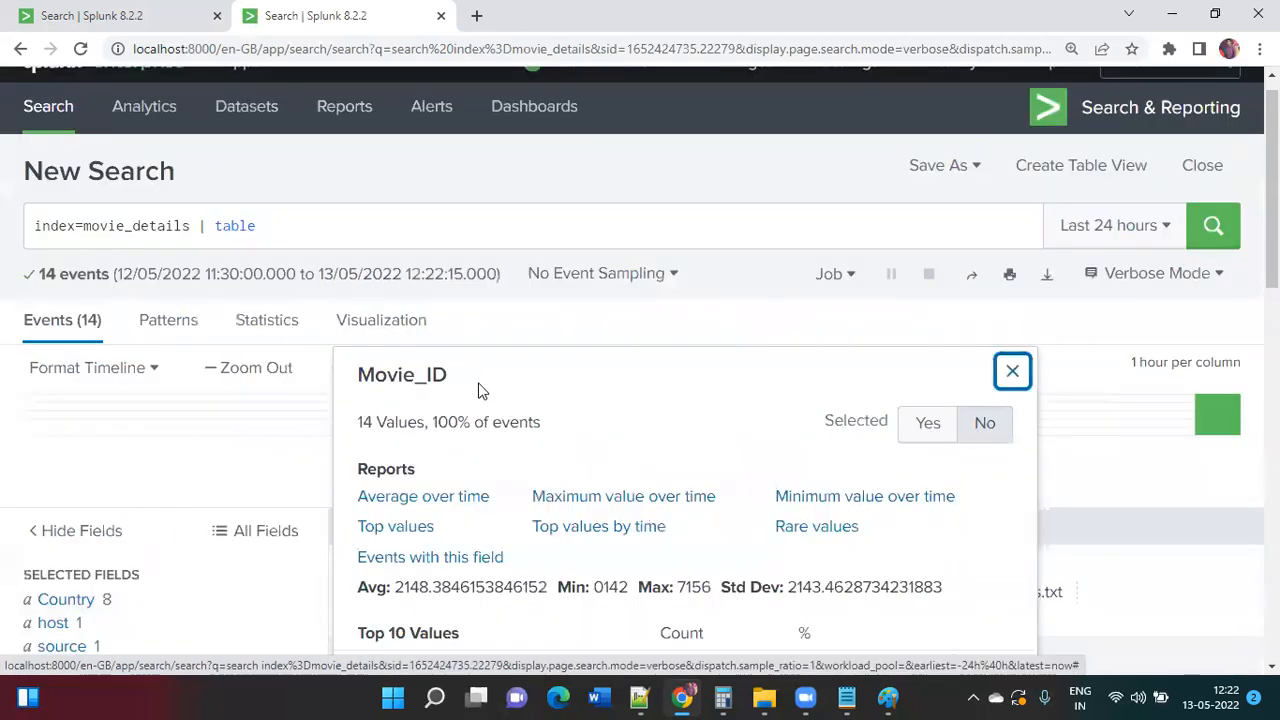
drag(451, 374, 360, 368)
key(ctrl+c)
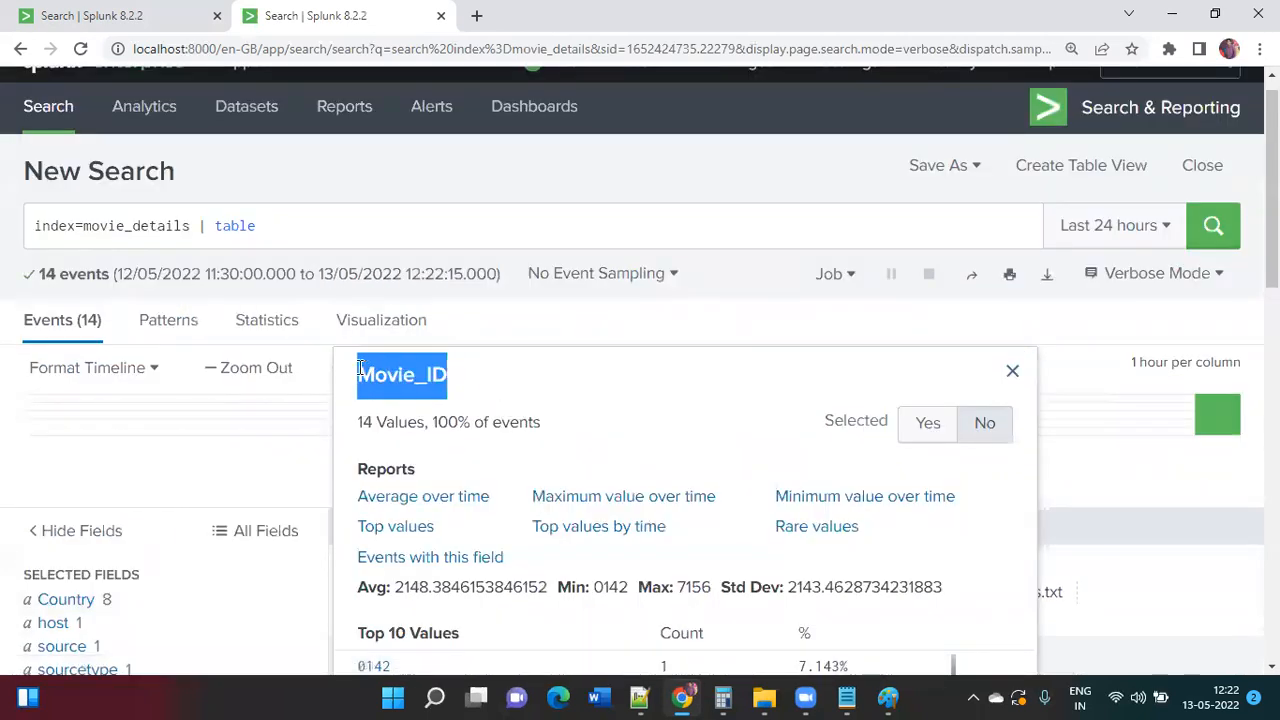
click(349, 217)
key(ctrl+v)
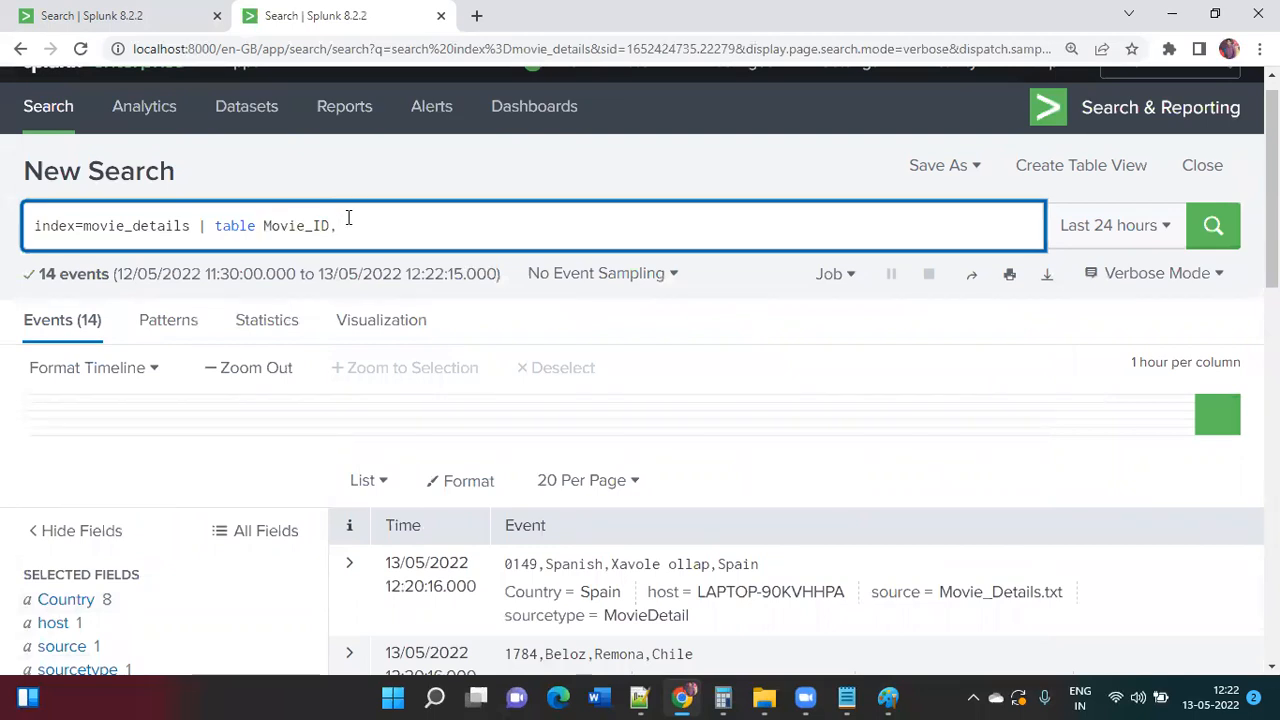
text(,Launguage,Movie)
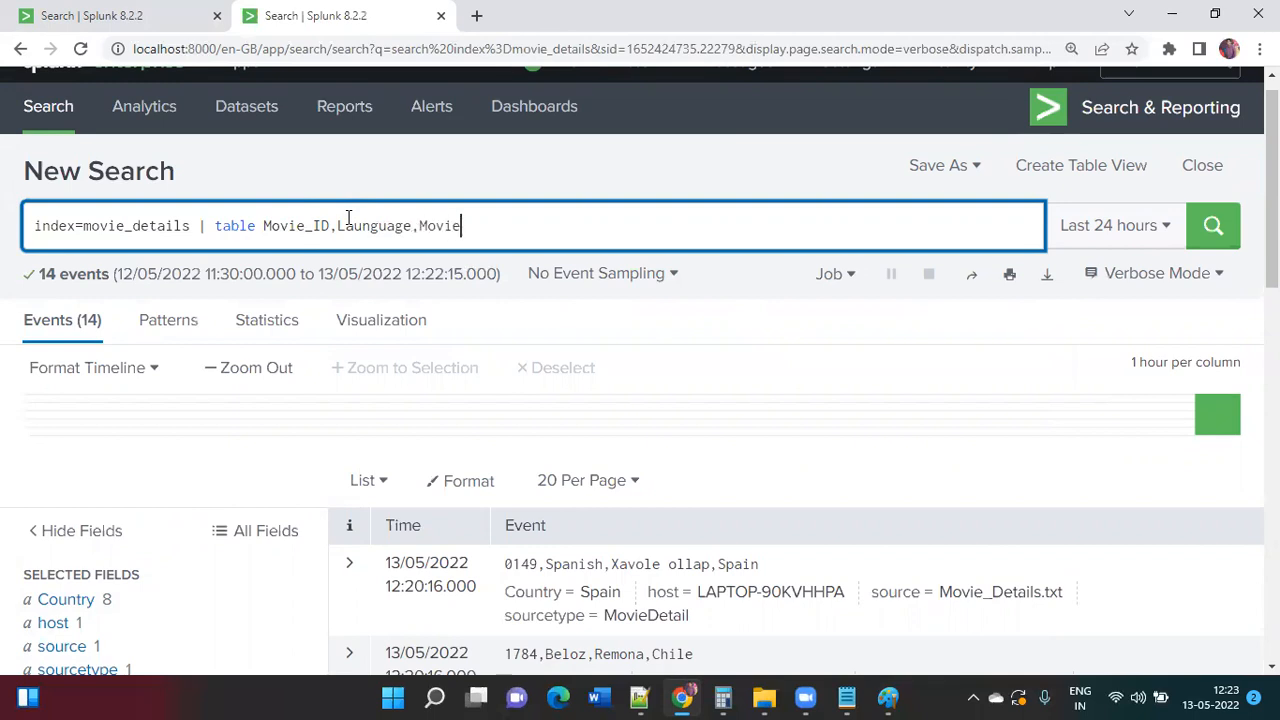
text(_Name,Country)
Step: Correct Movie_Name to movie_name in the table command and run the search
scroll(365, 348, down, 2)
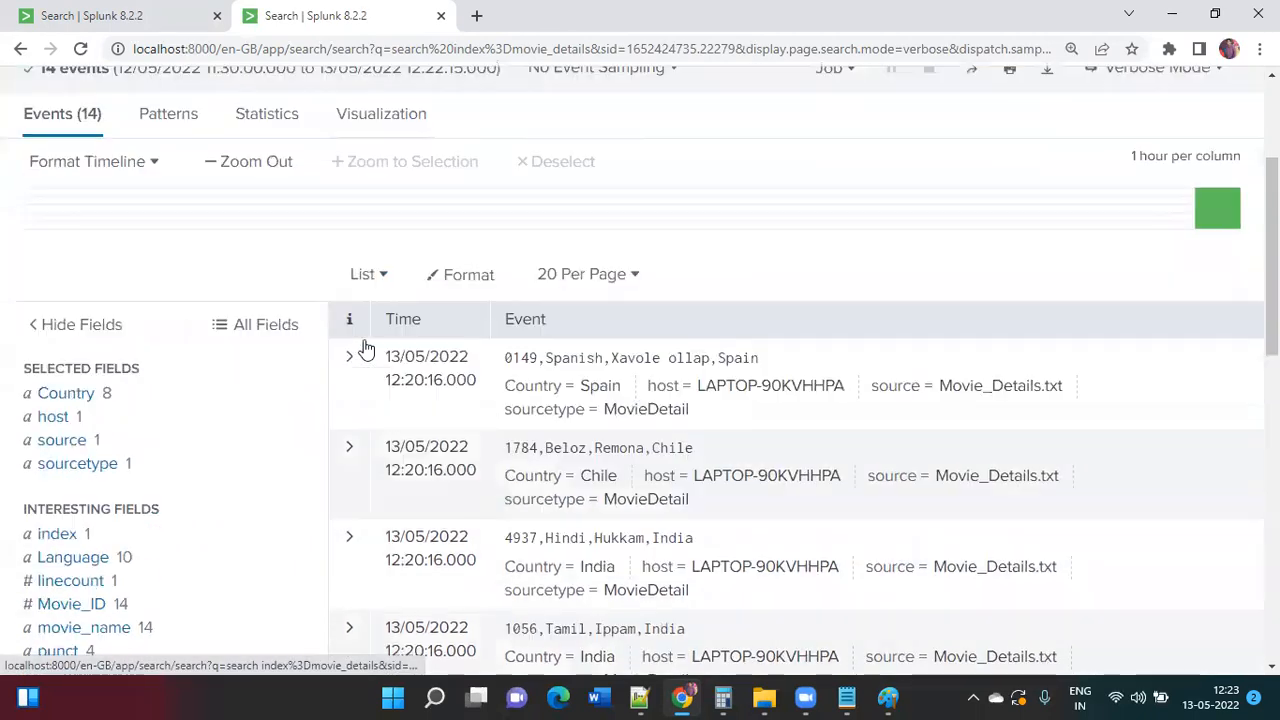
scroll(365, 348, down, 1)
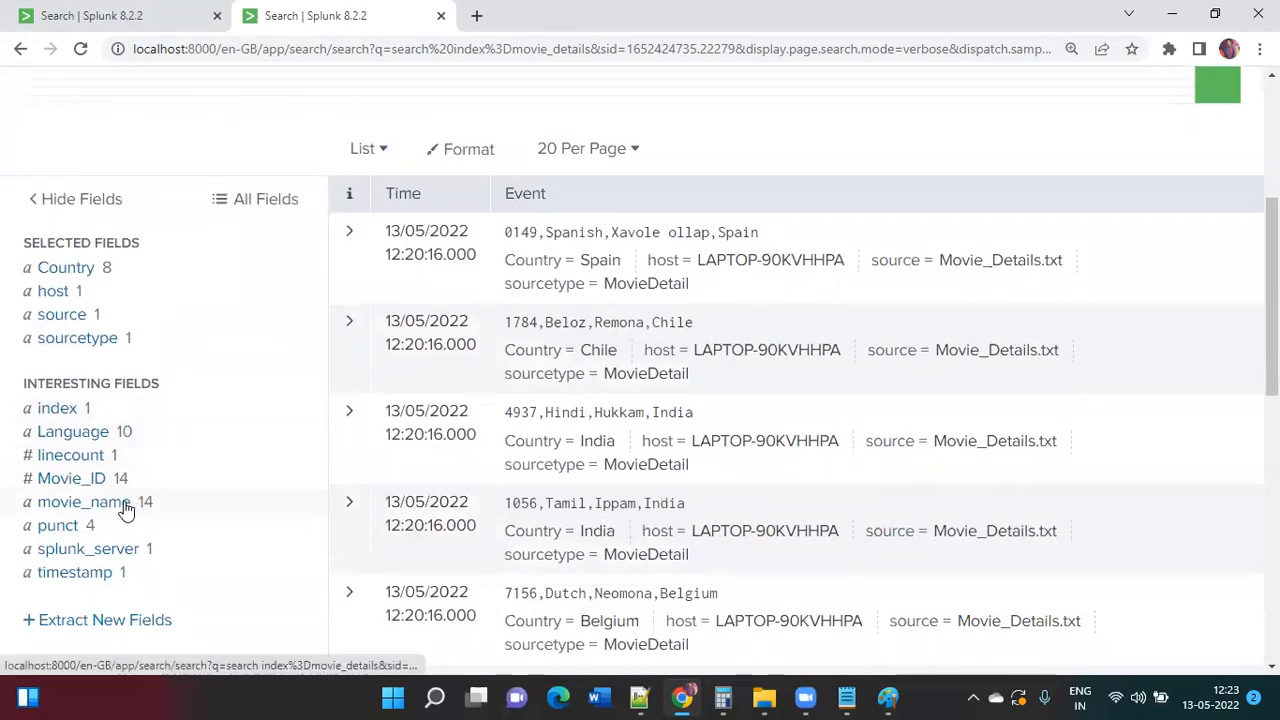
scroll(150, 495, up, 2)
click(426, 118)
key(Delete)
text(m)
key(Right)
key(Right)
key(Right)
key(Right)
key(Right)
key(Delete)
text(n)
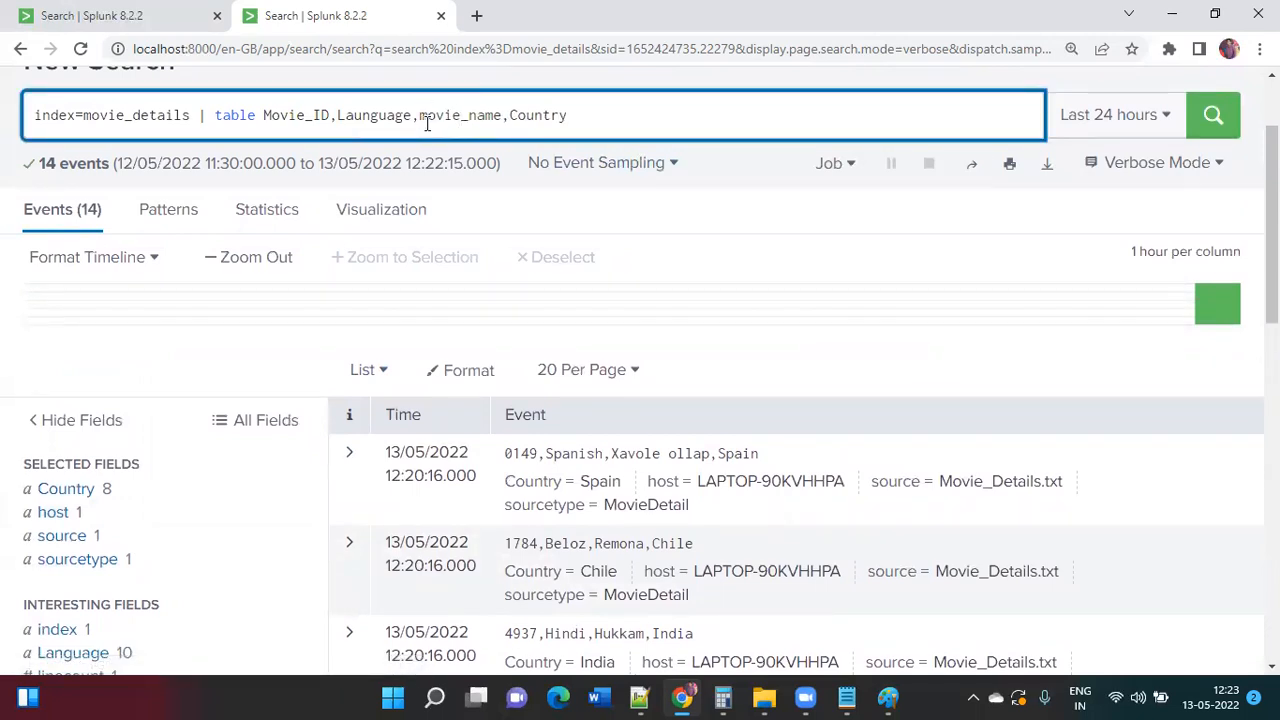
key(Return)
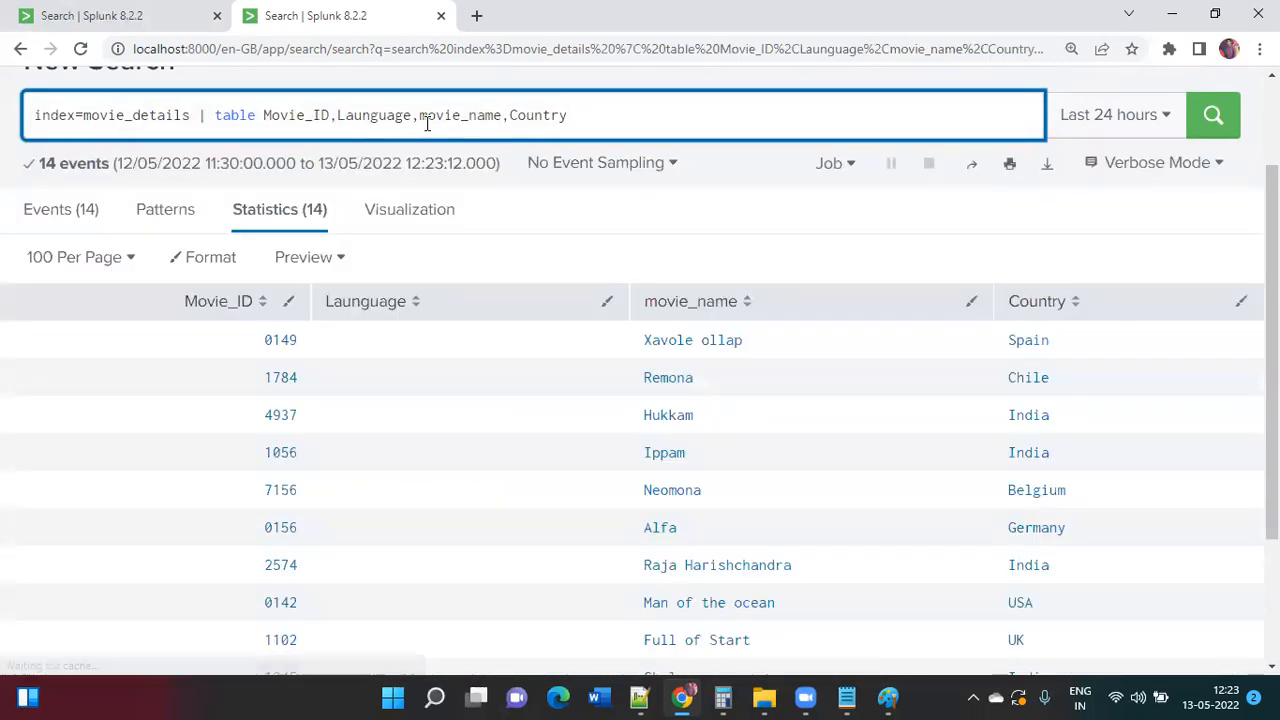
Step: Correct 'Launguage' to 'Language' in the query and rerun the table search
click(384, 305)
click(384, 305)
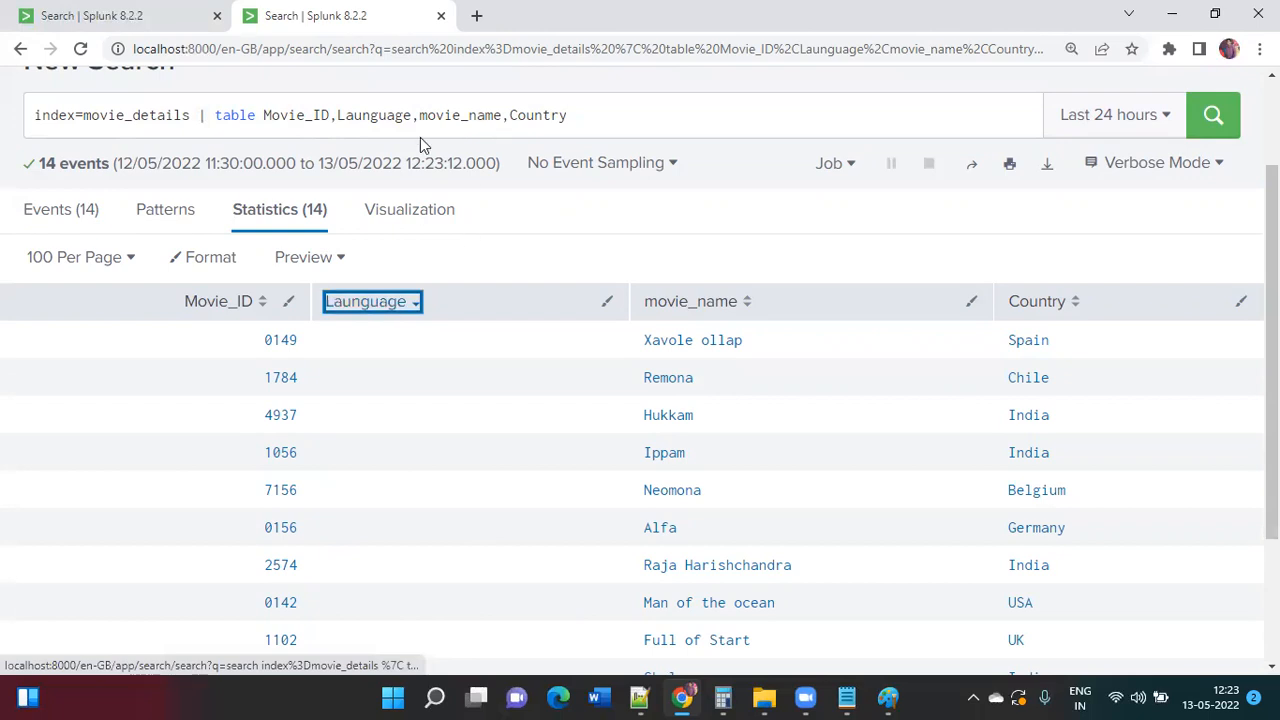
click(362, 115)
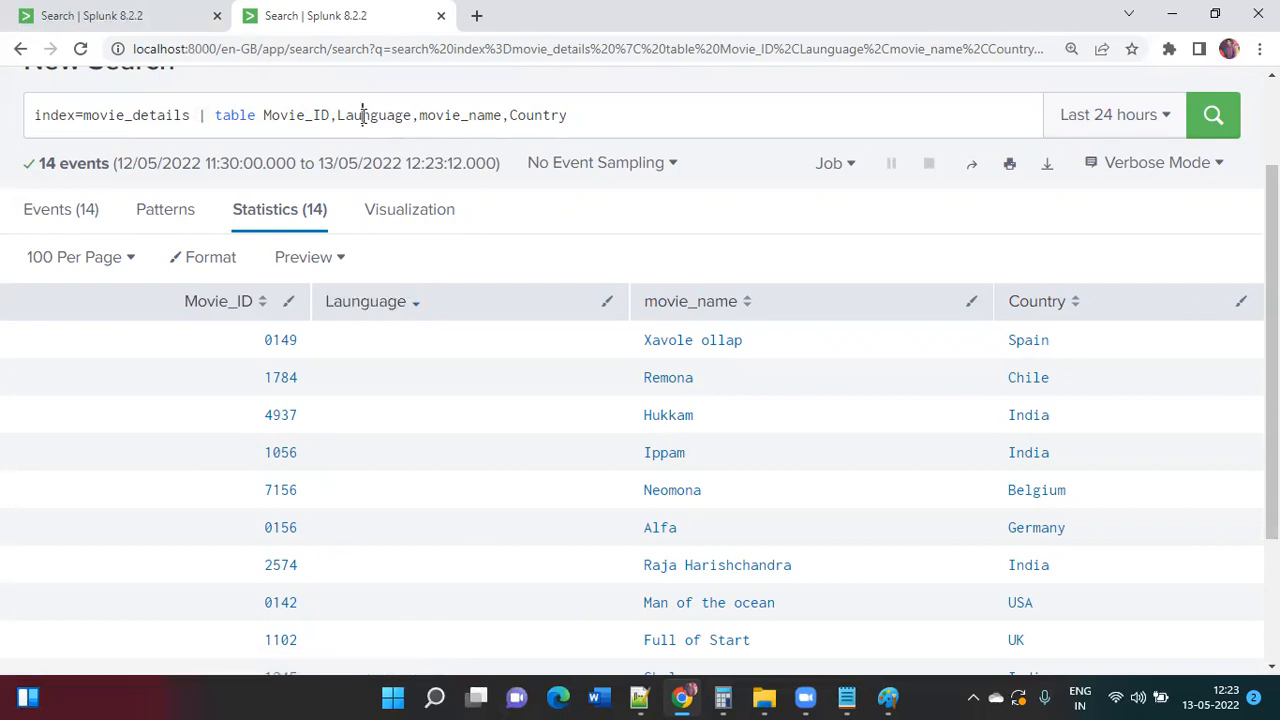
key(BackSpace)
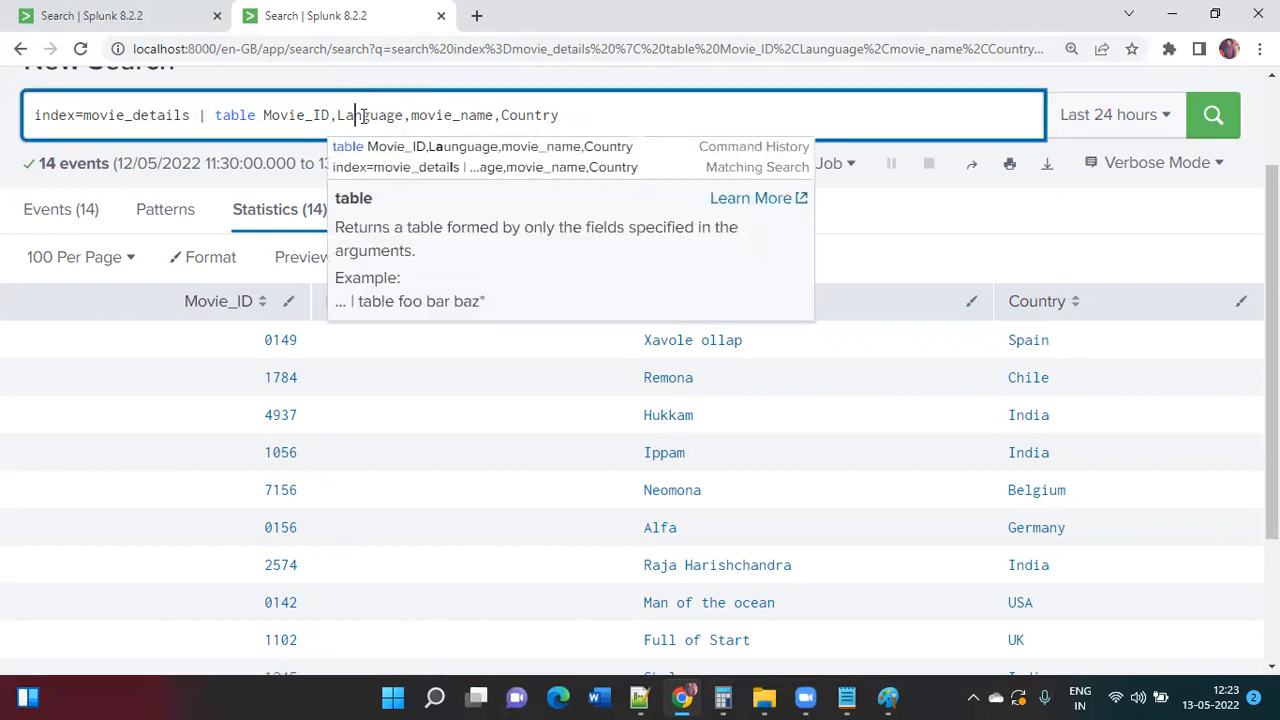
key(Return)
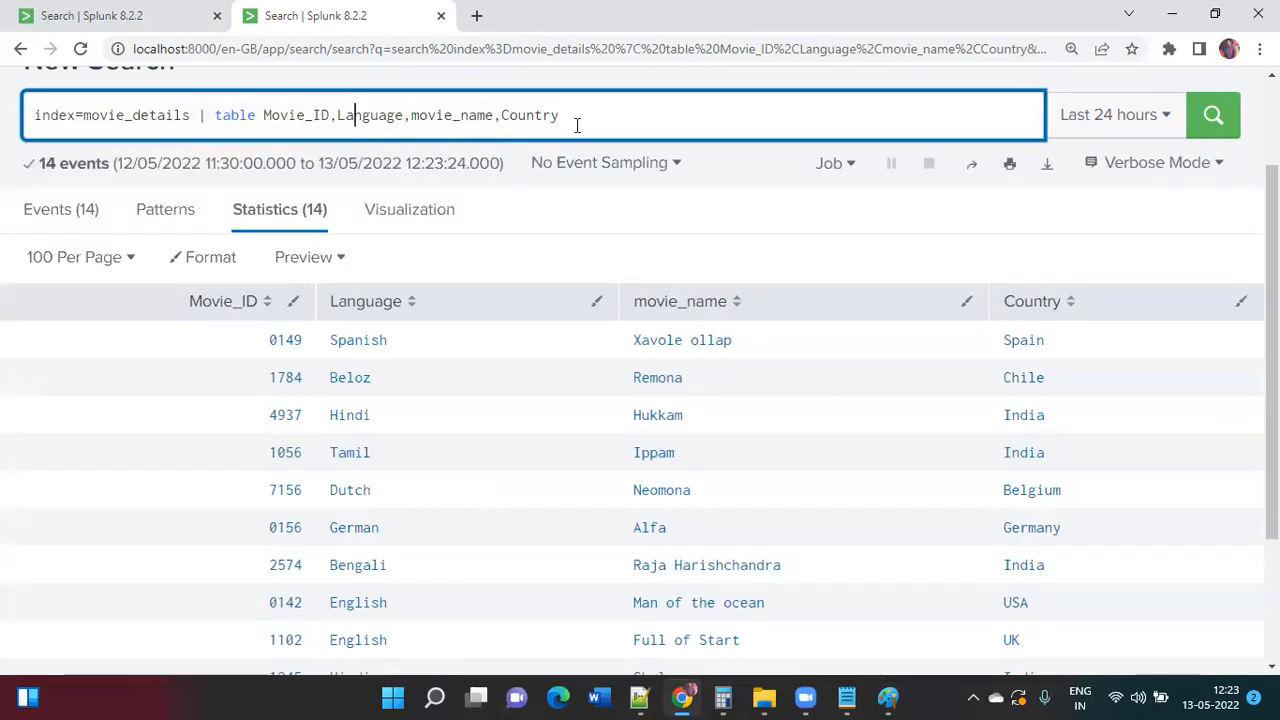
Step: Split the query onto two lines and enlarge the page for reading
click(608, 121)
key(ctrl+backslash)
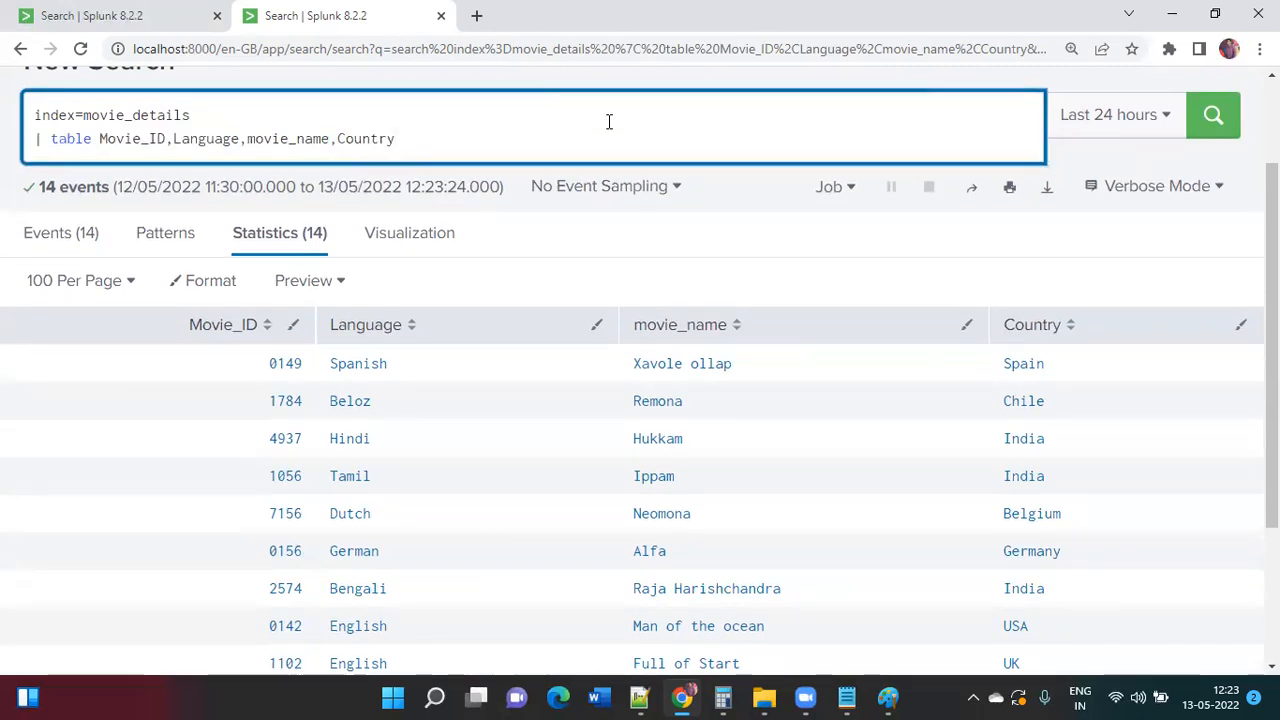
key(ctrl+plus)
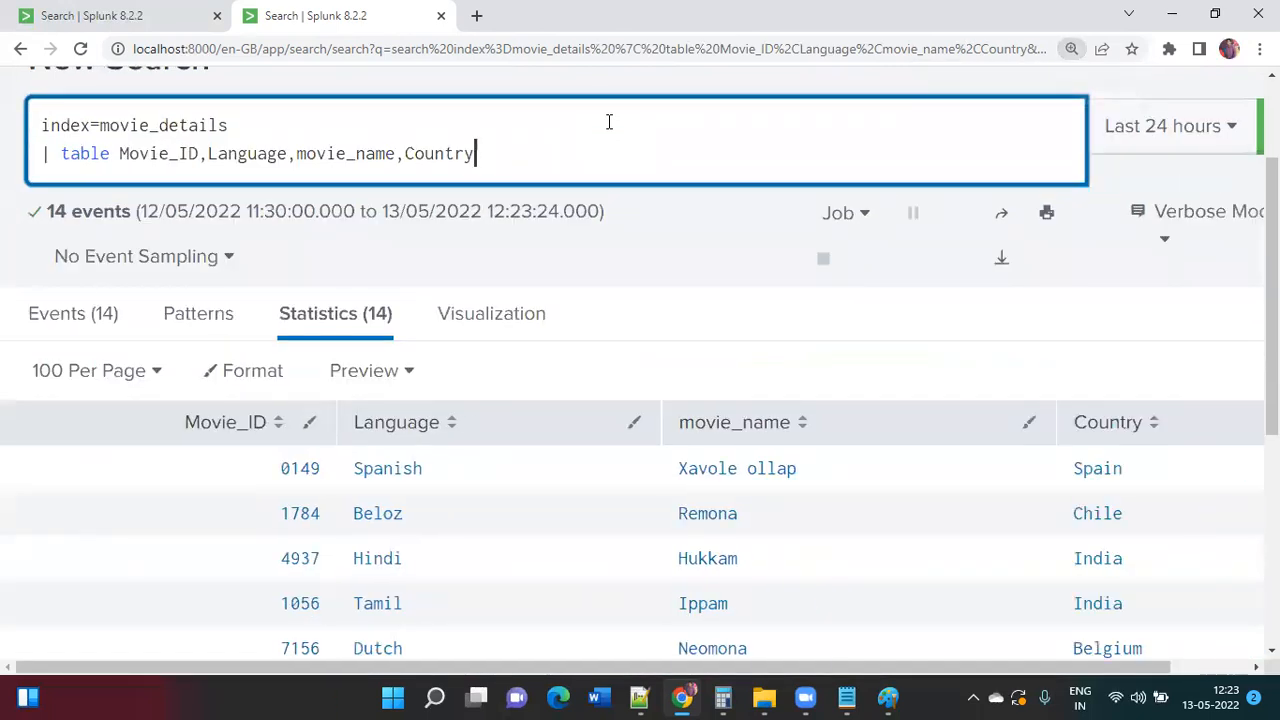
key(ctrl+a)
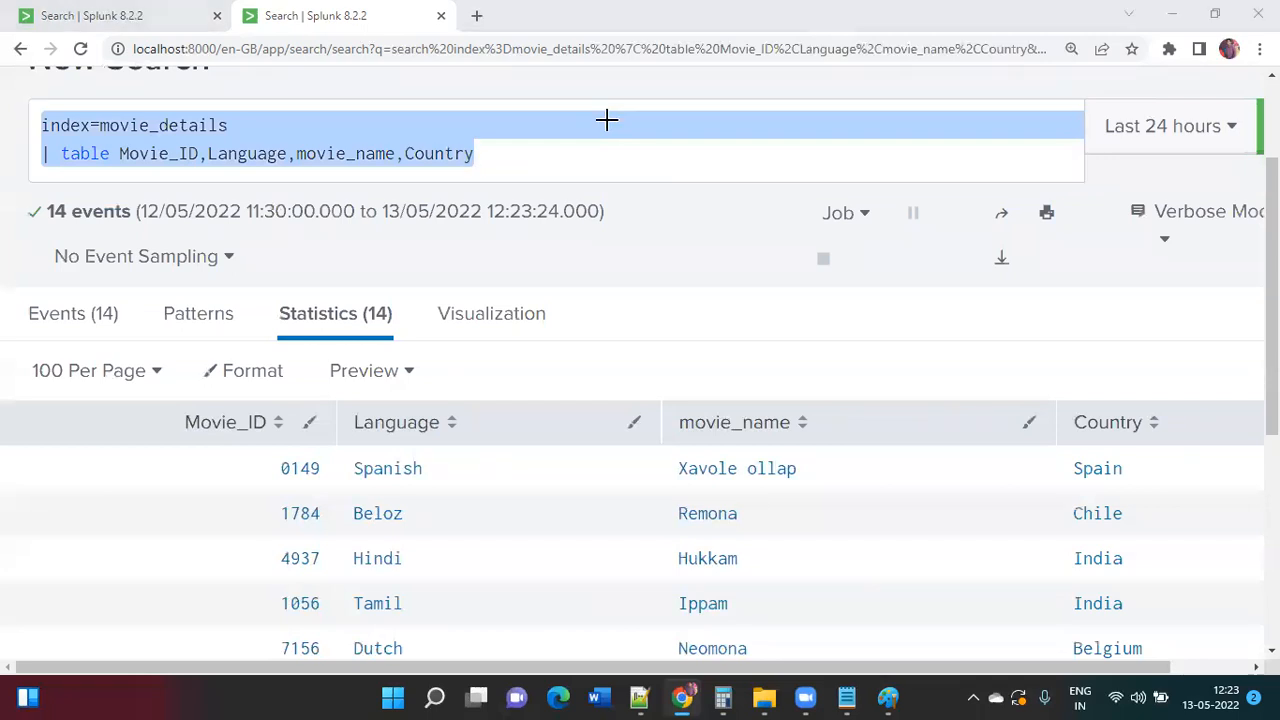
key(alt+Tab)
click(578, 161)
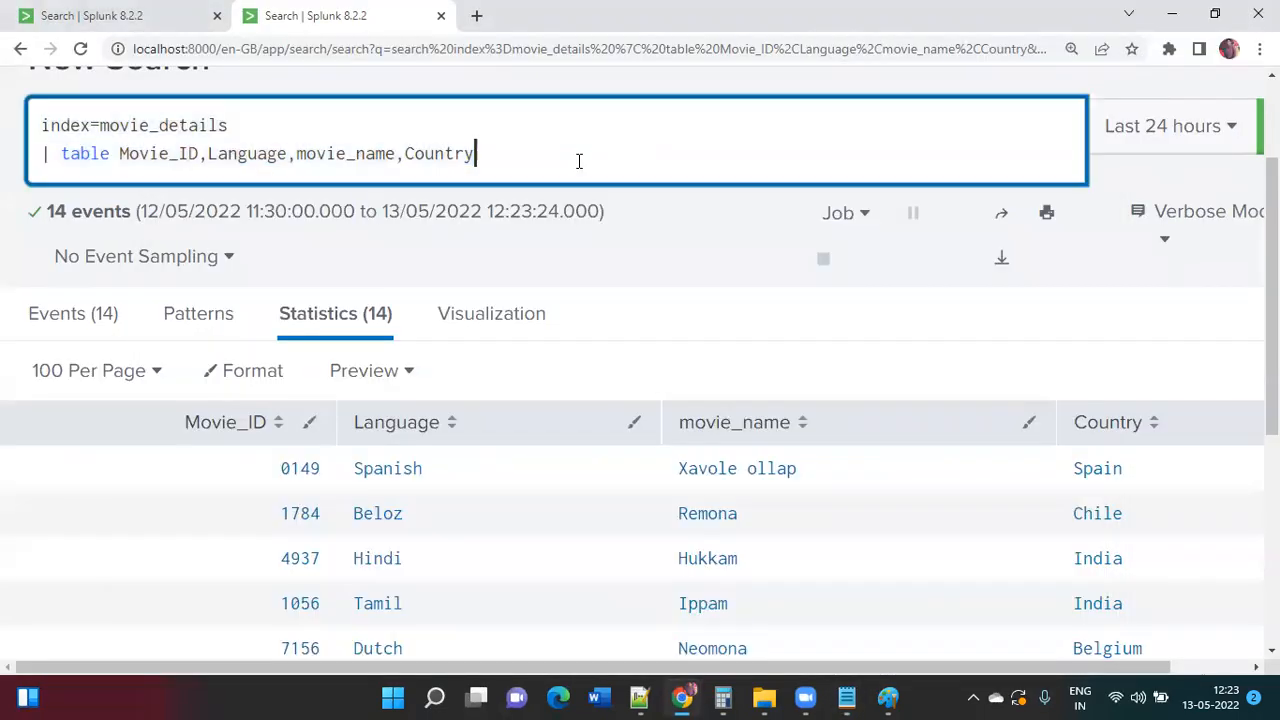
Step: Collapse the expanded event in the first search, then open Settings on the other tab
click(170, 28)
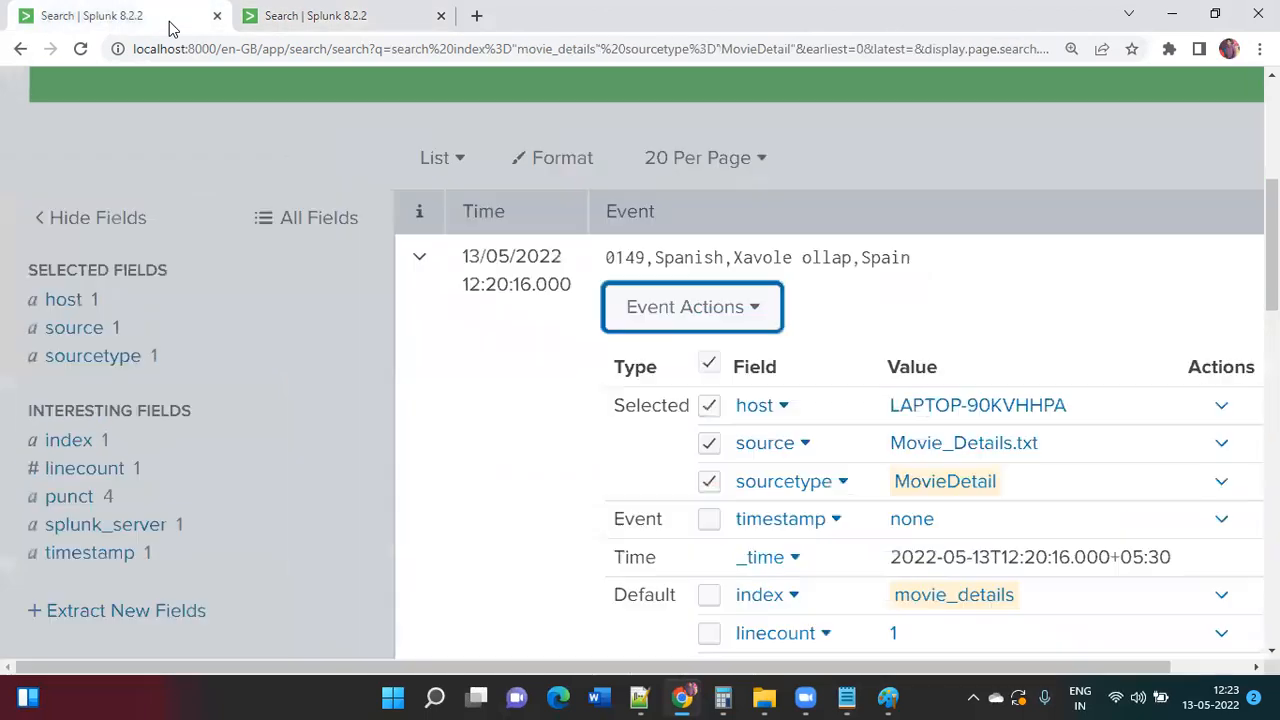
key(ctrl+minus)
key(ctrl+minus)
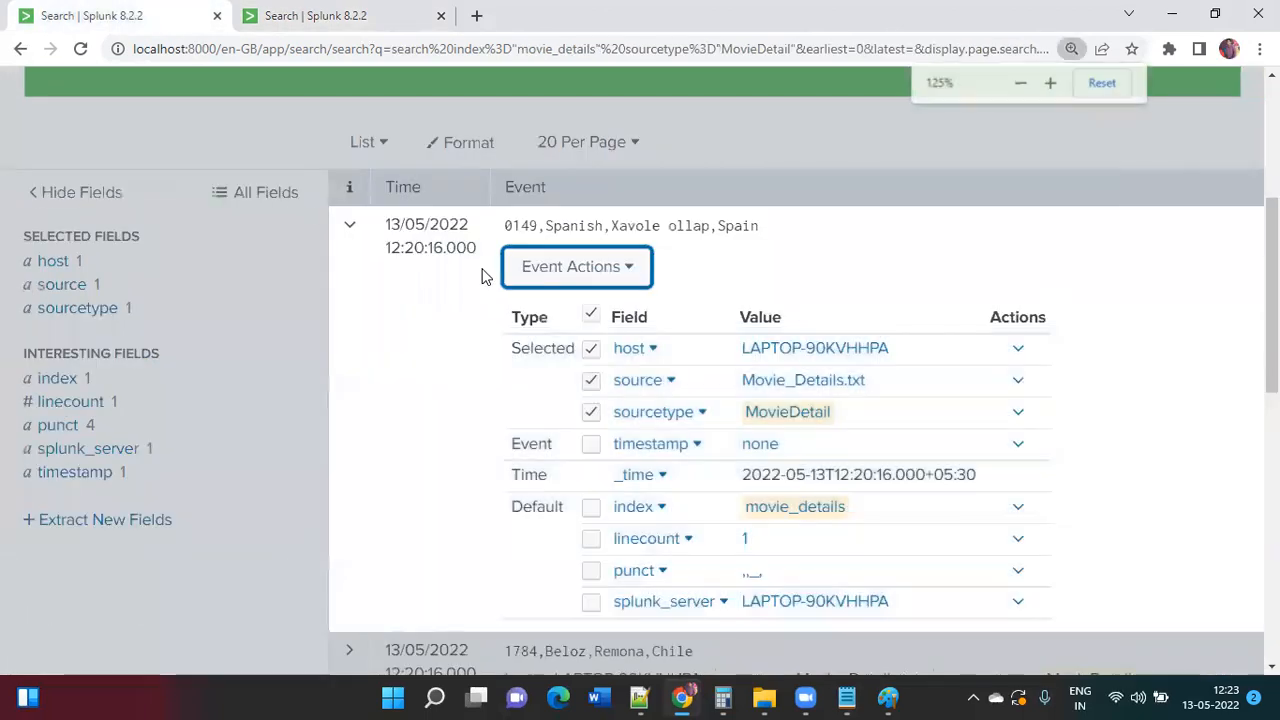
scroll(482, 269, up, 3)
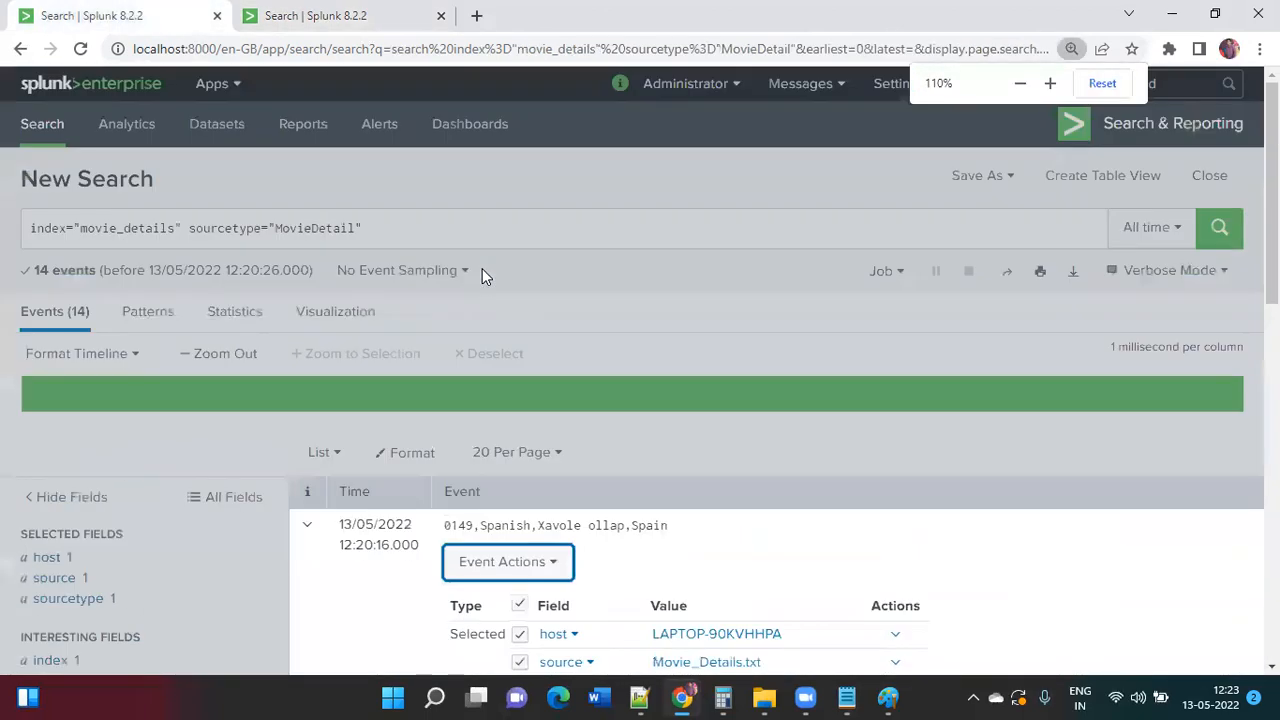
click(395, 224)
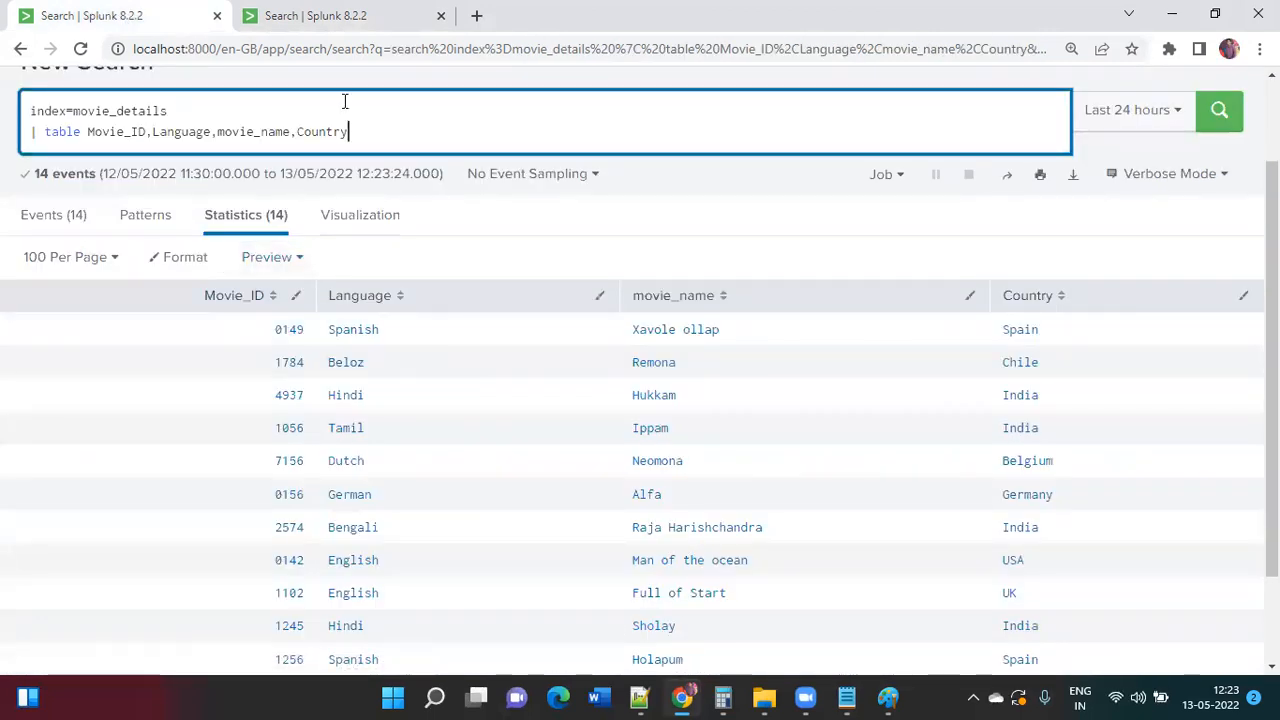
key(ctrl+Tab)
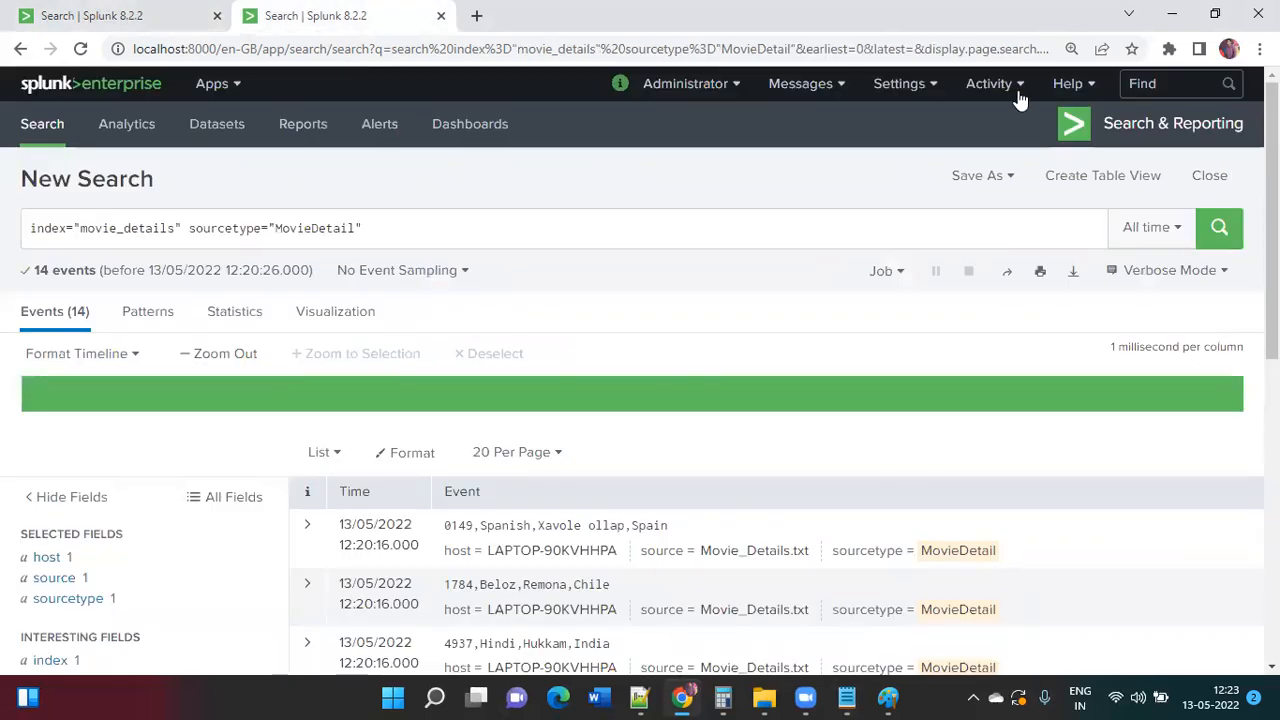
click(905, 85)
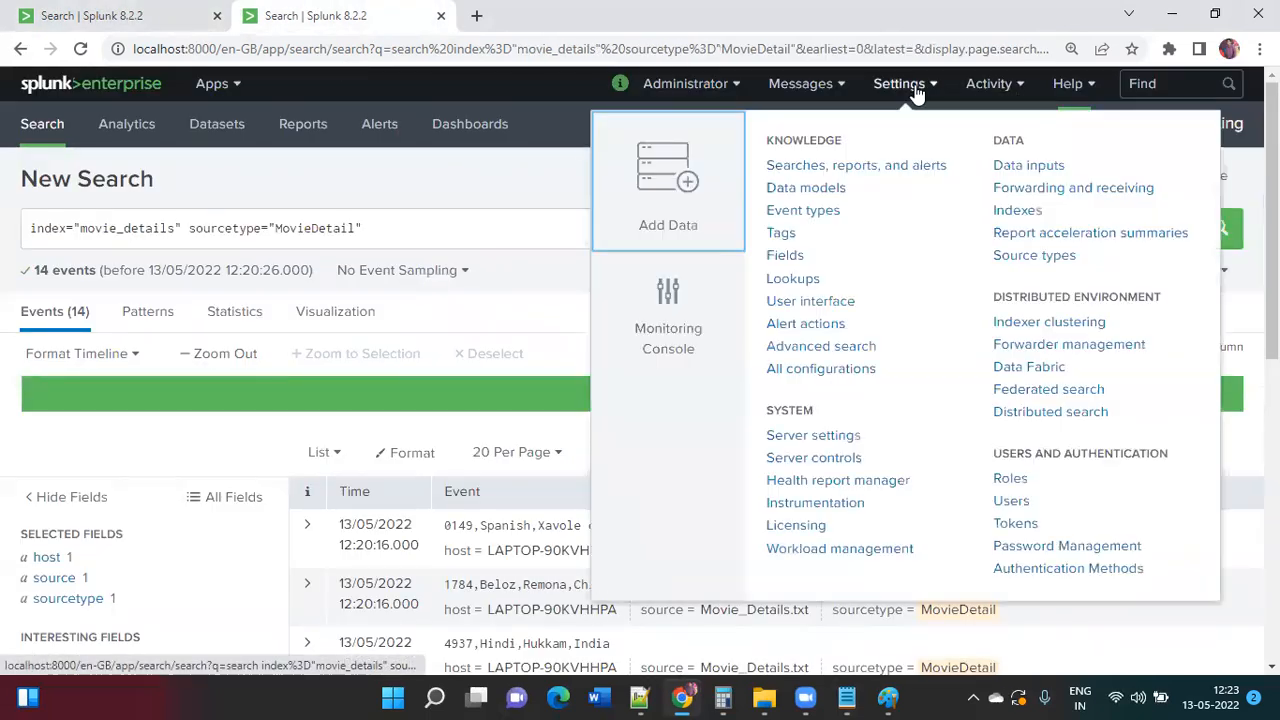
Step: Upload MovieSet.csv from the computer via Add Data and advance to the source type preview
click(668, 187)
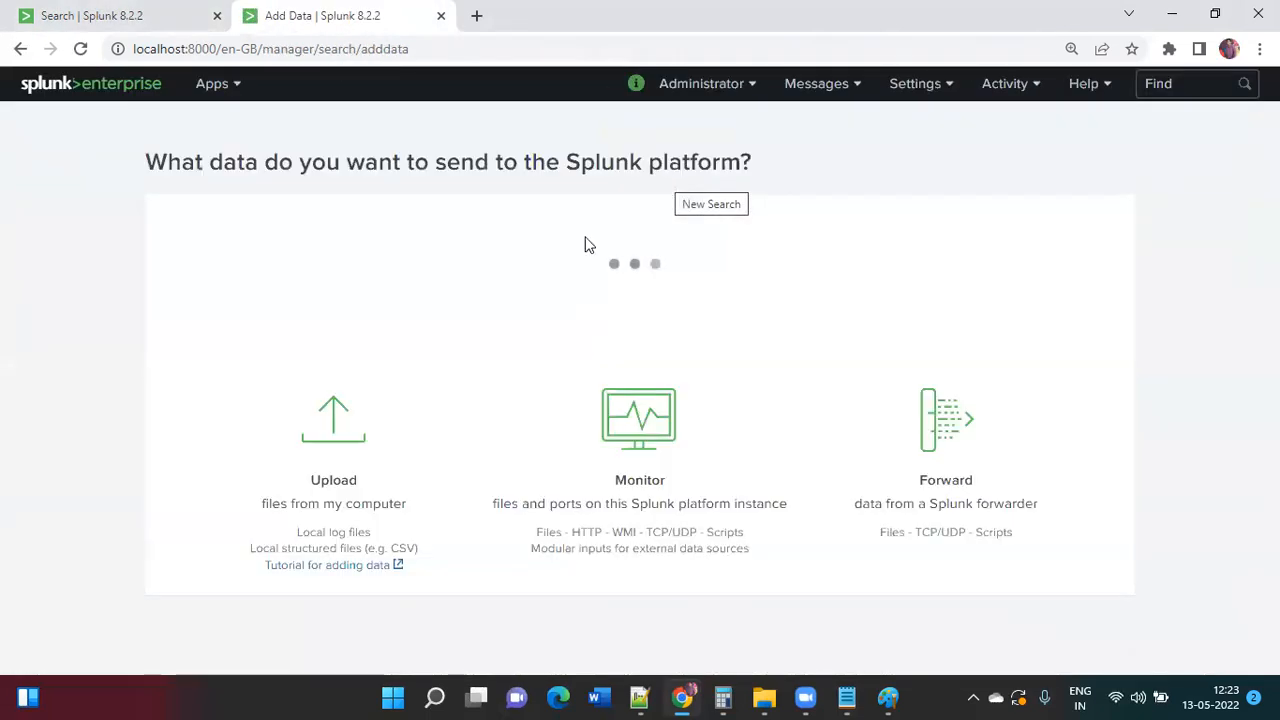
scroll(457, 449, down, 2)
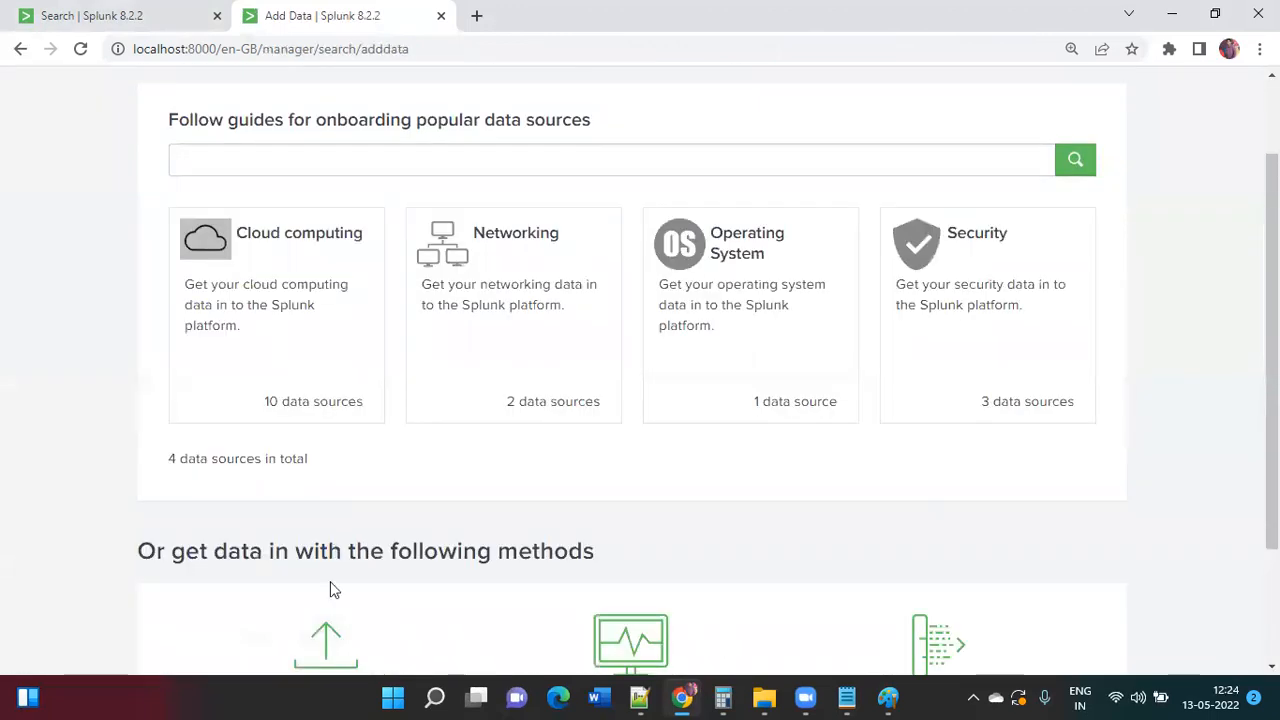
click(331, 655)
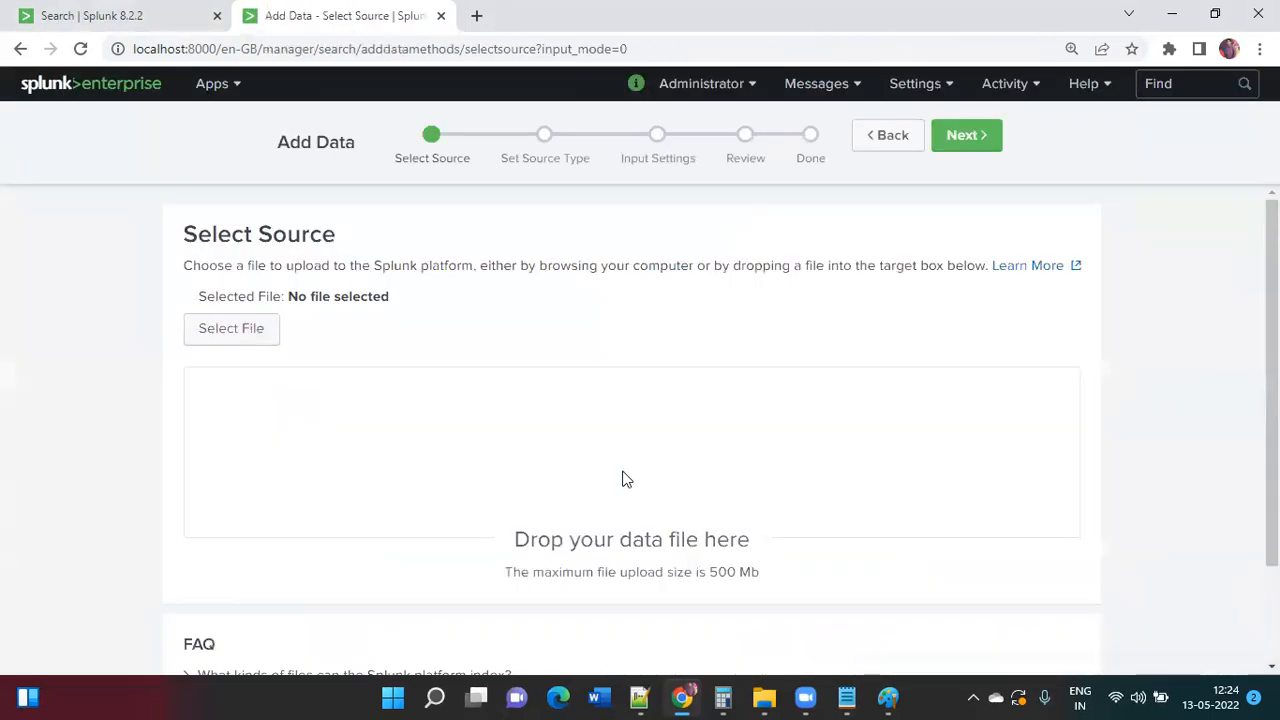
click(249, 340)
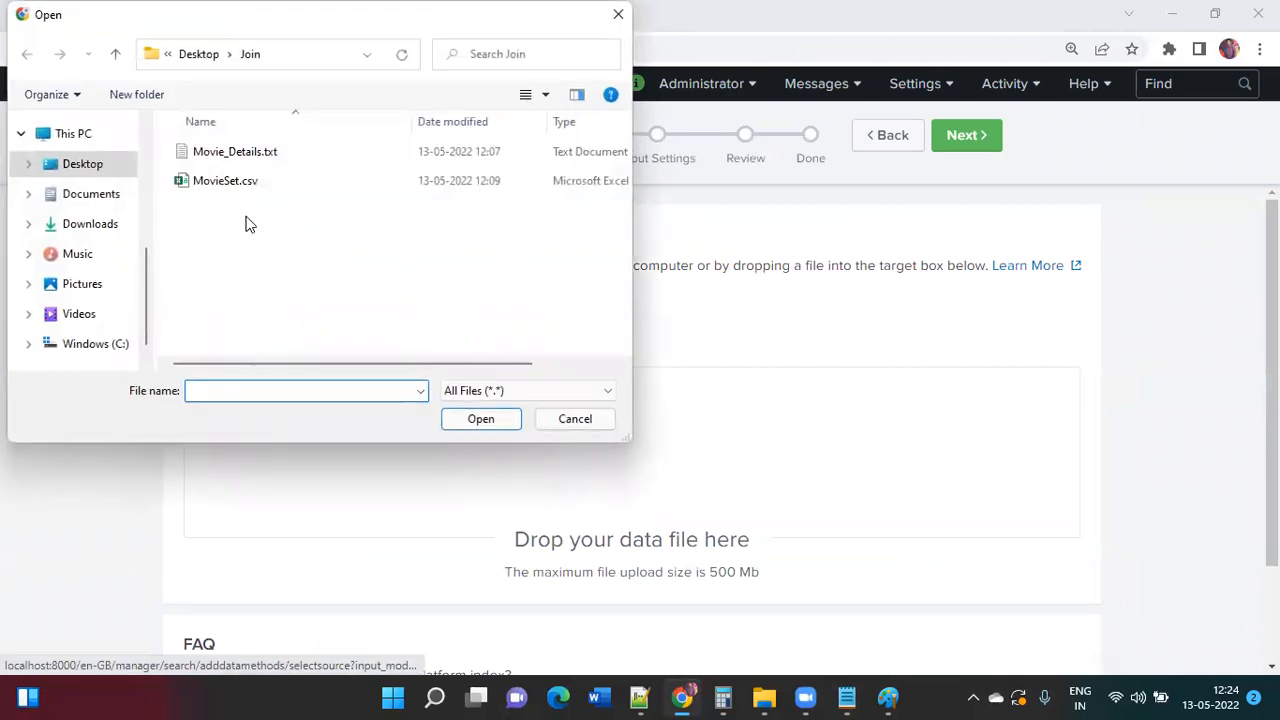
click(231, 184)
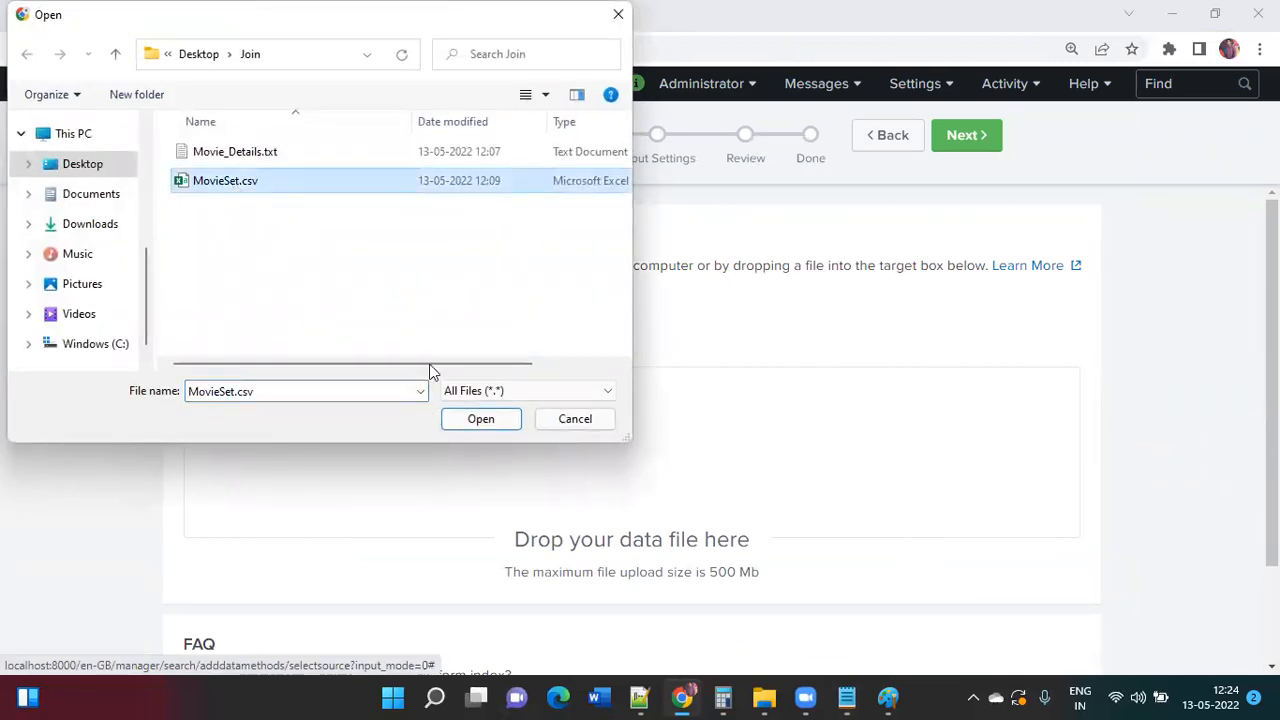
click(480, 420)
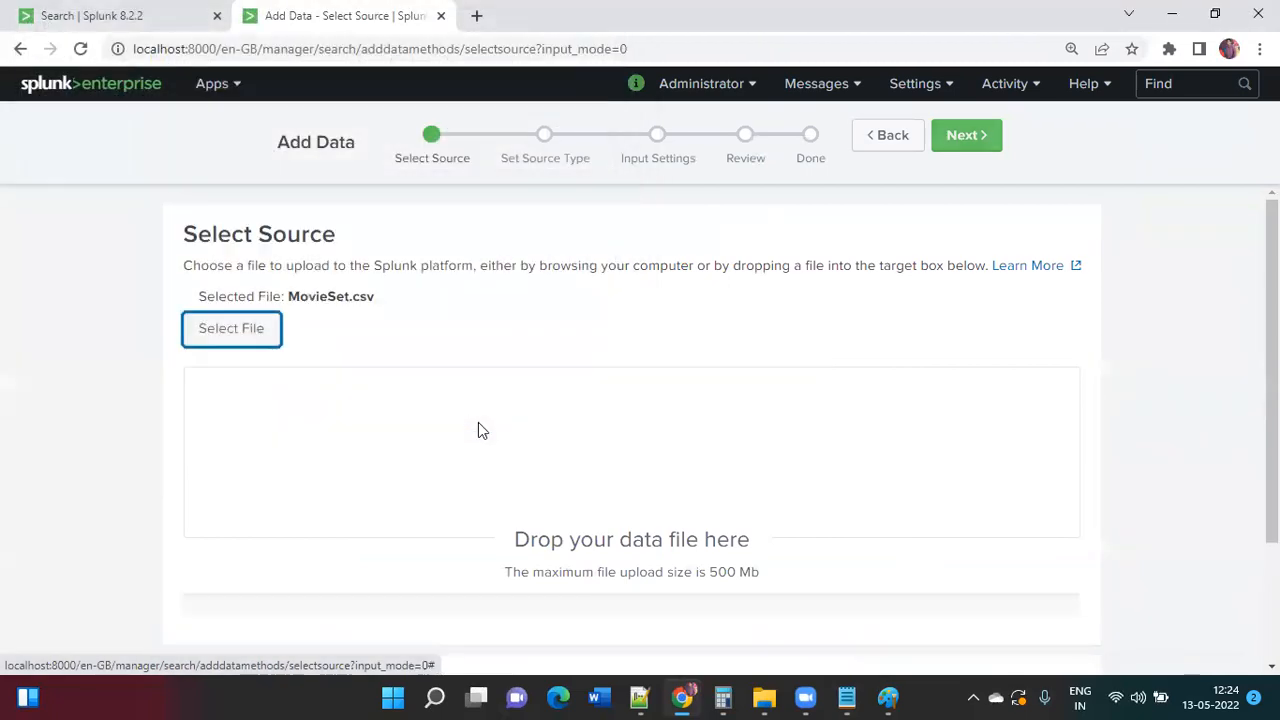
click(966, 136)
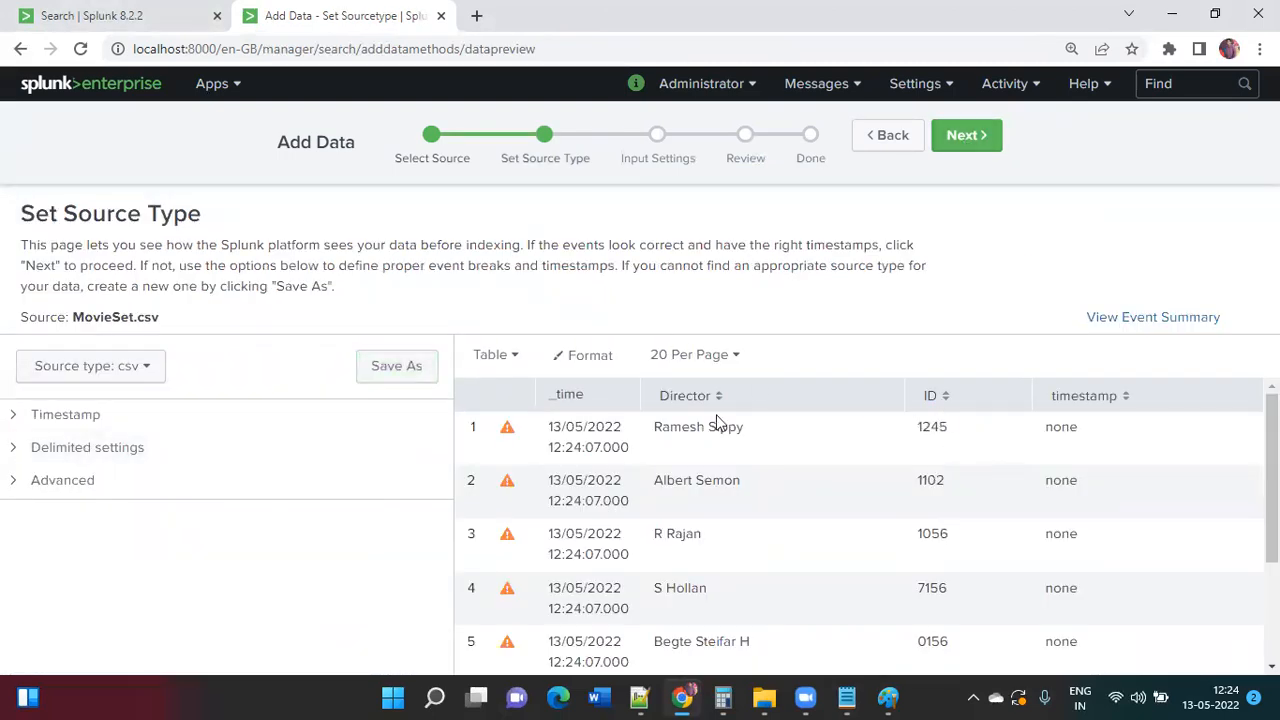
Step: Create a new index named movieset, recording its name in the Notepad notes
click(962, 140)
click(880, 597)
click(667, 245)
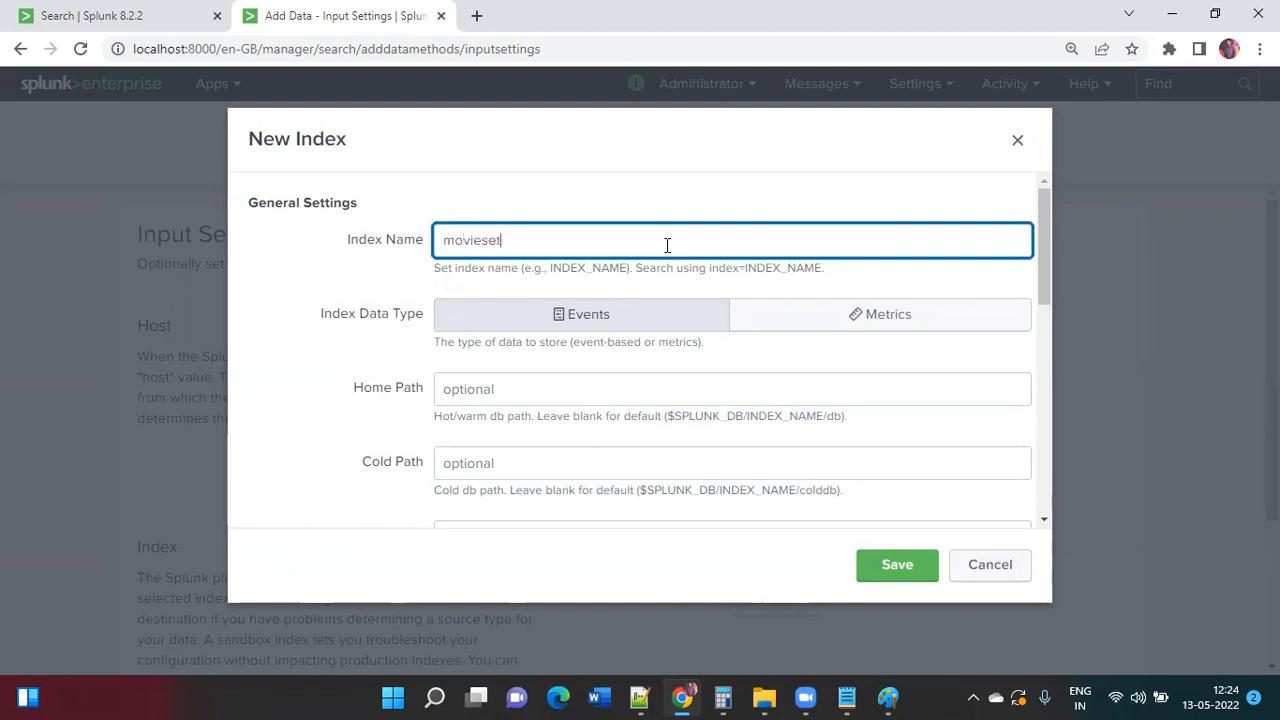
key(ctrl+a)
key(ctrl+c)
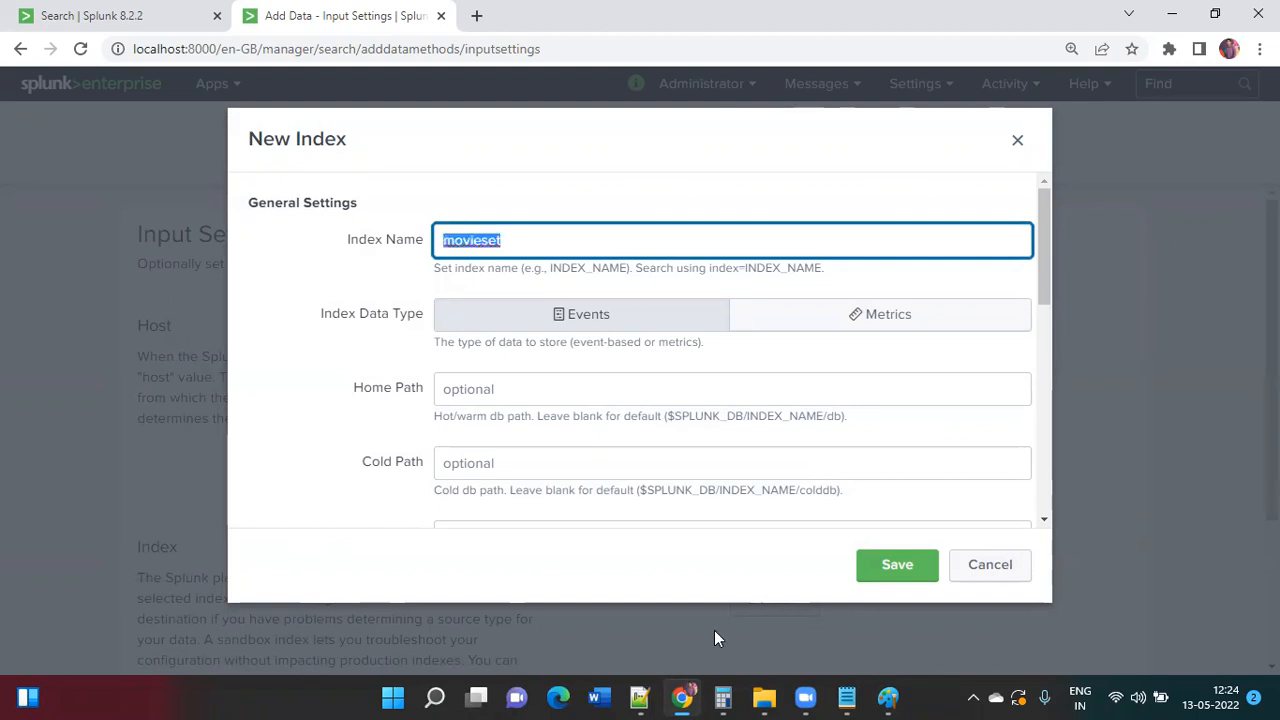
click(830, 648)
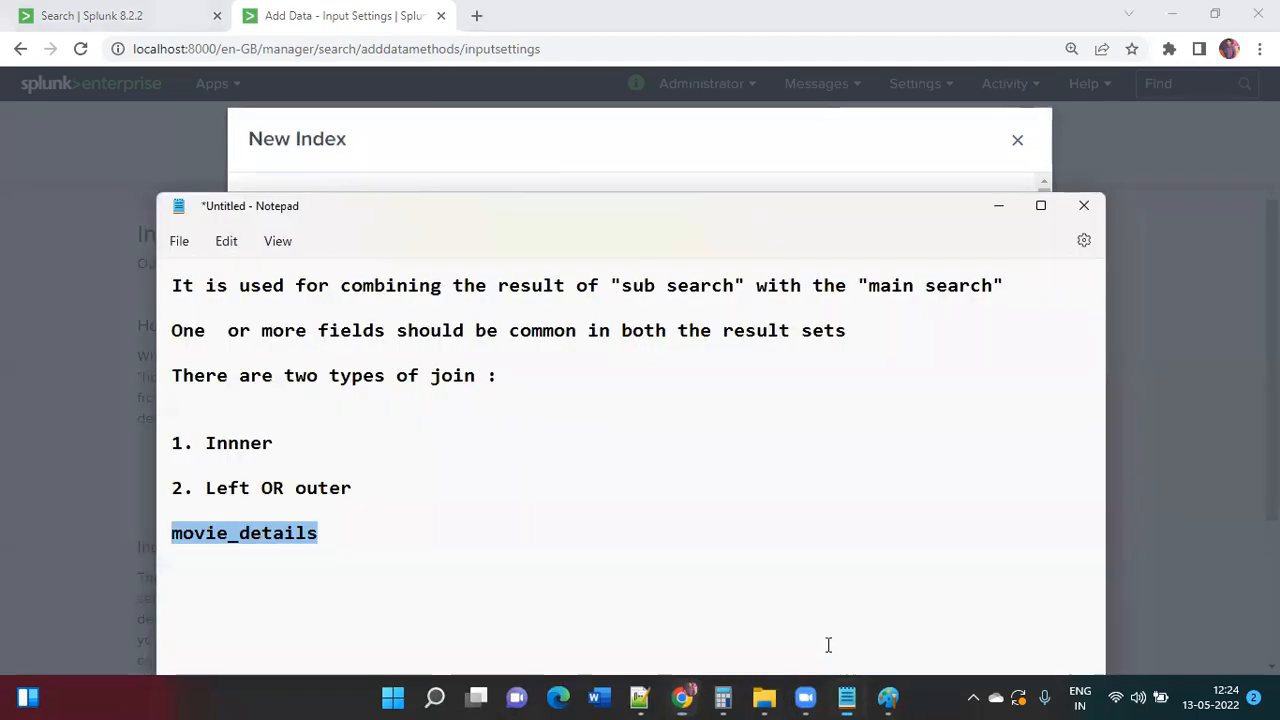
click(443, 569)
key(ctrl+v)
key(Return)
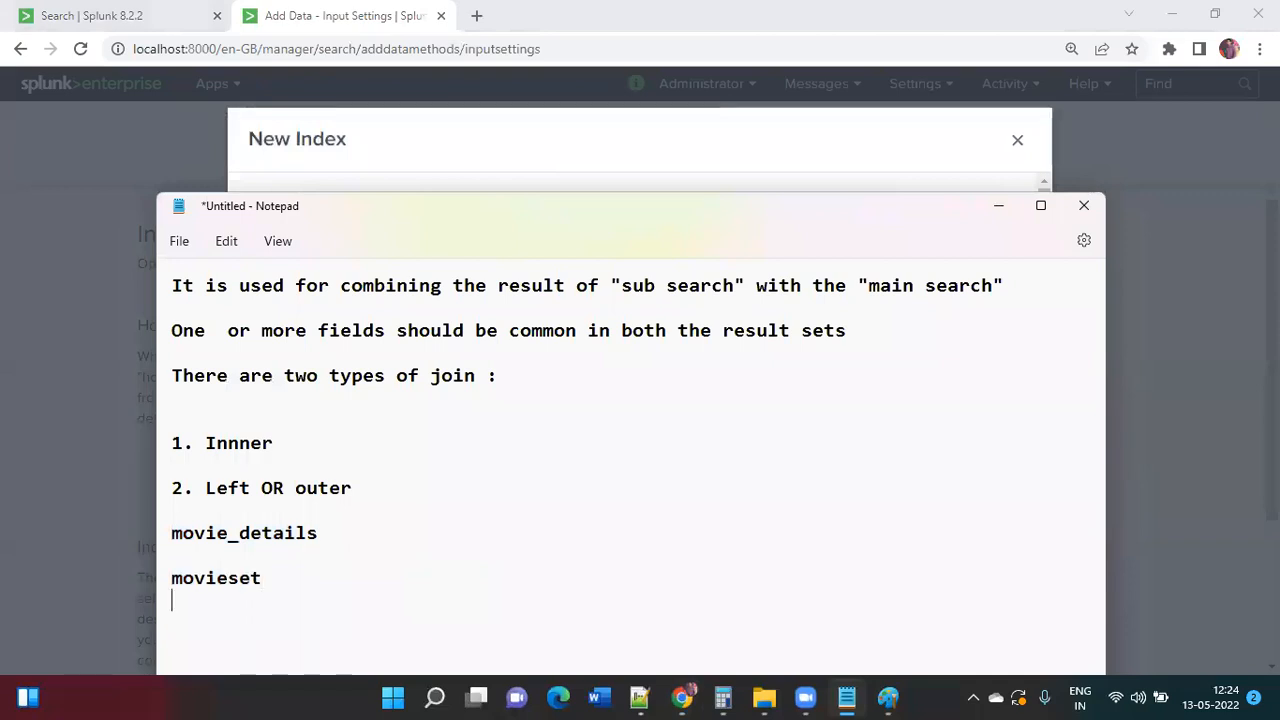
key(alt+Tab)
click(888, 572)
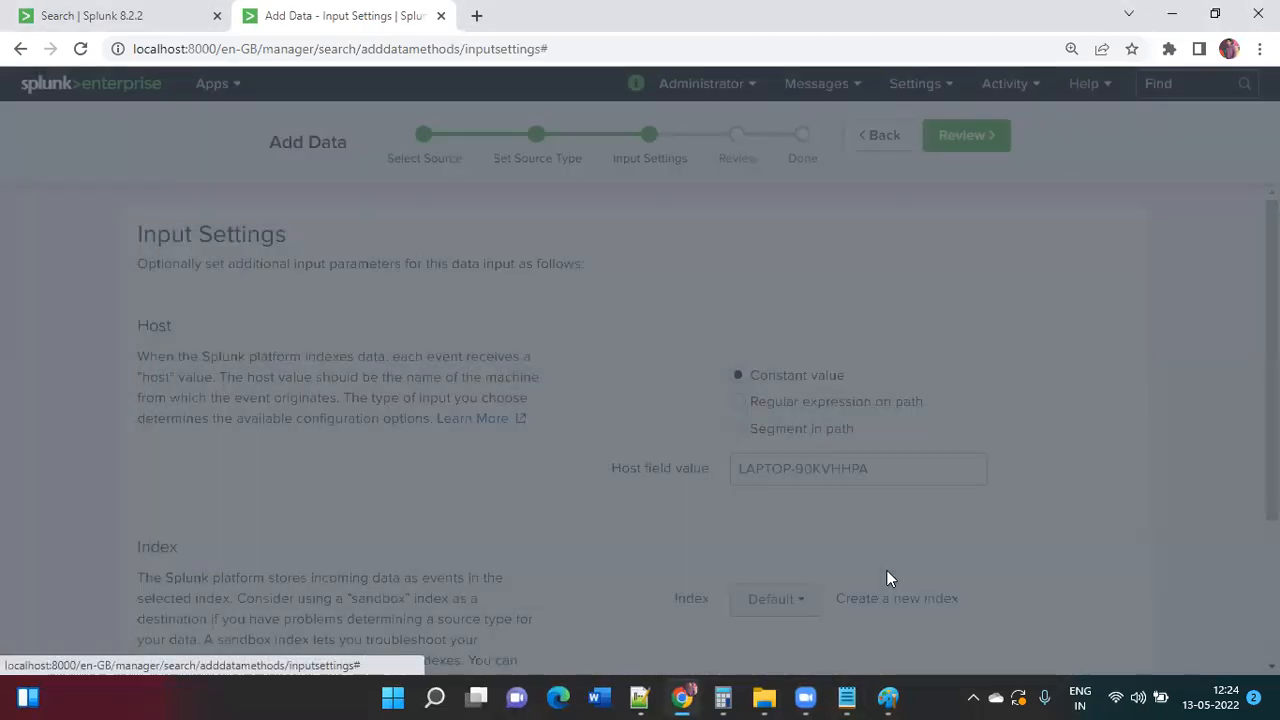
Step: Submit the MovieSet.csv upload and start searching the new data
click(966, 136)
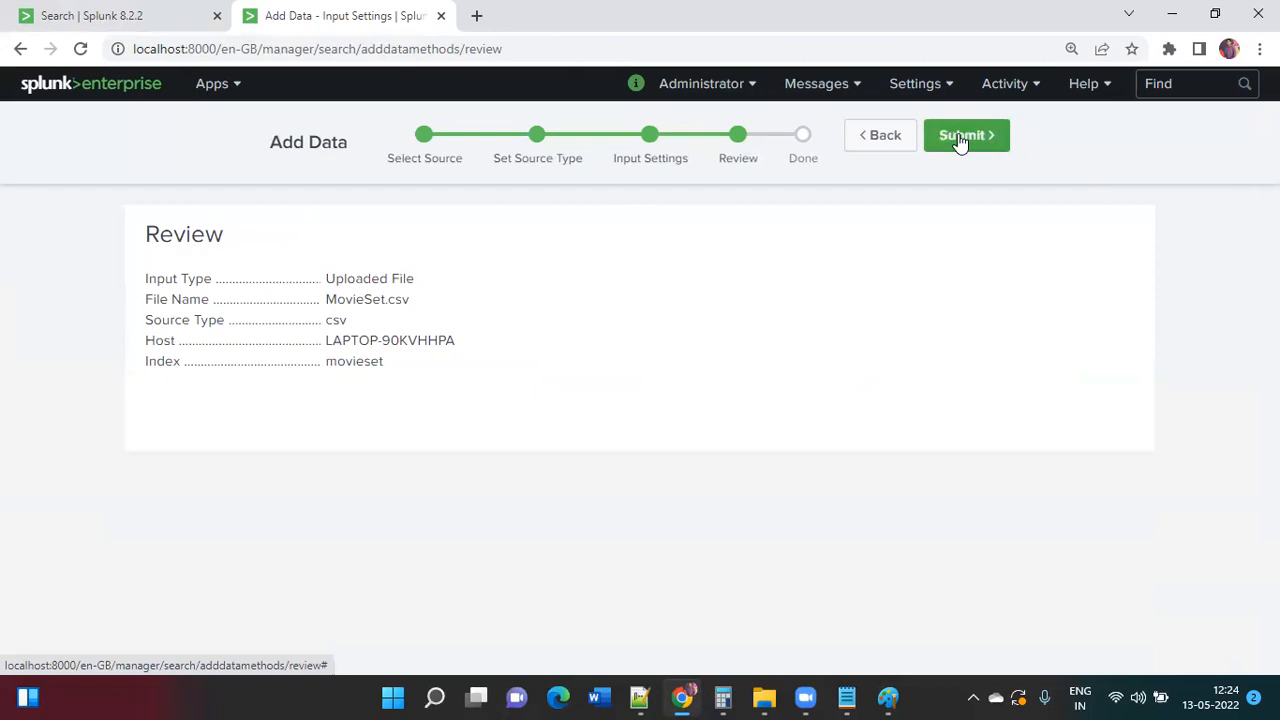
click(960, 136)
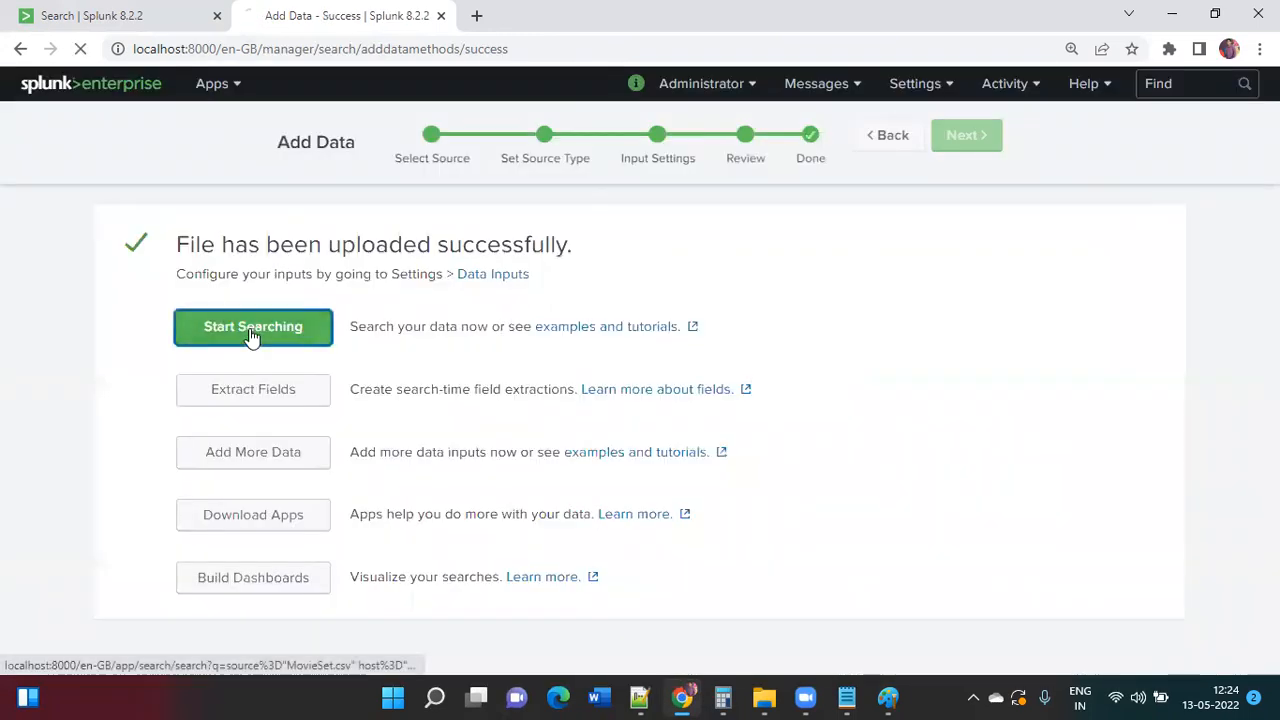
click(253, 330)
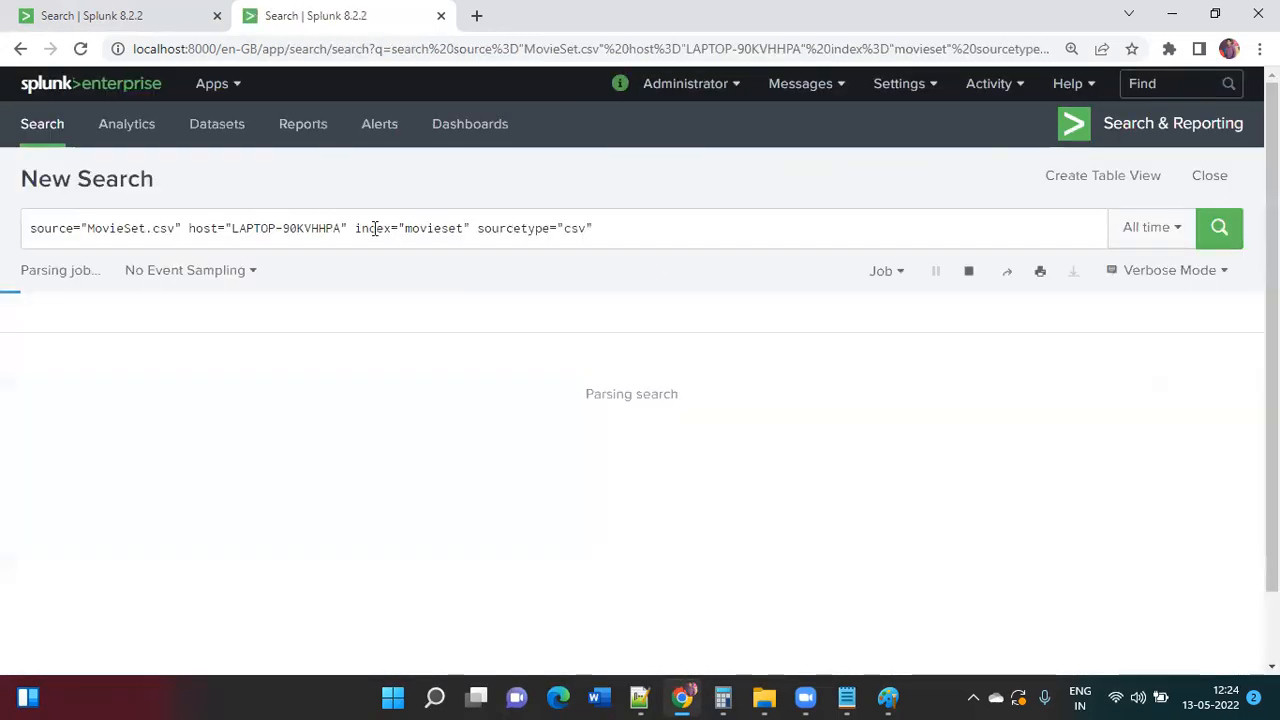
Step: Trim the query to index="movieset" sourcetype="csv", rerun, and inspect the Director and ID fields
drag(355, 228, 8, 215)
key(BackSpace)
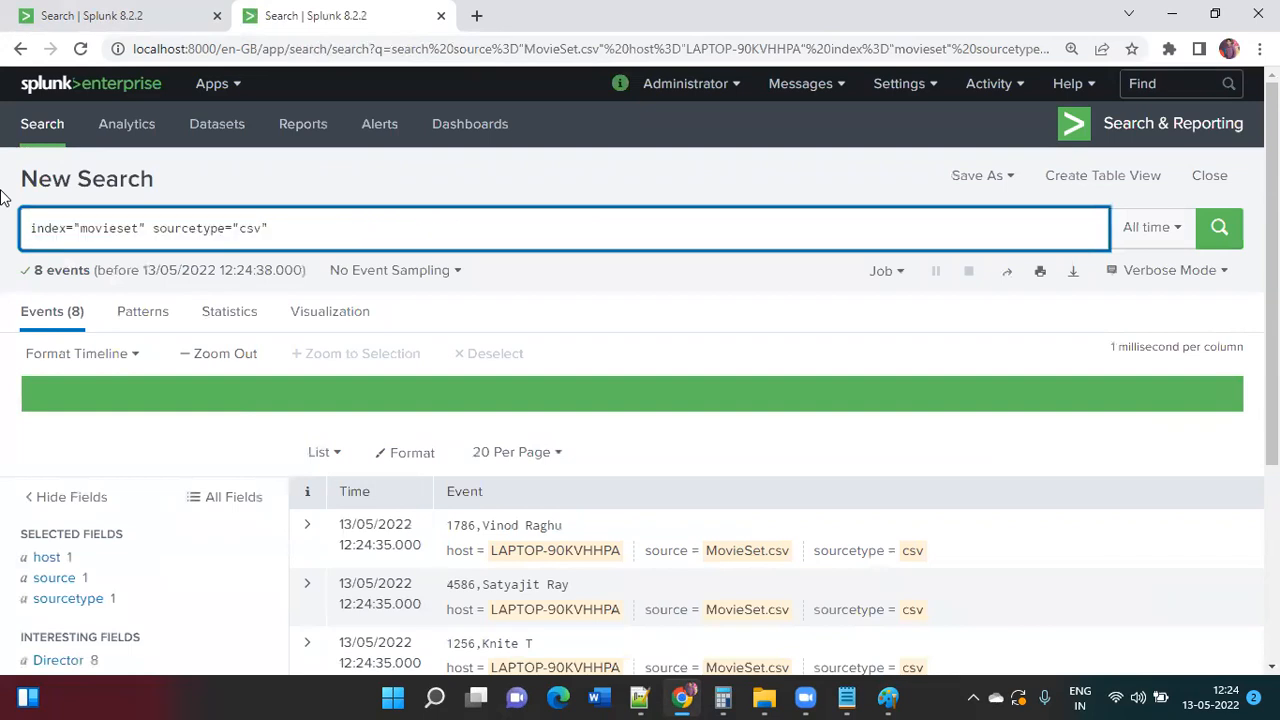
key(Return)
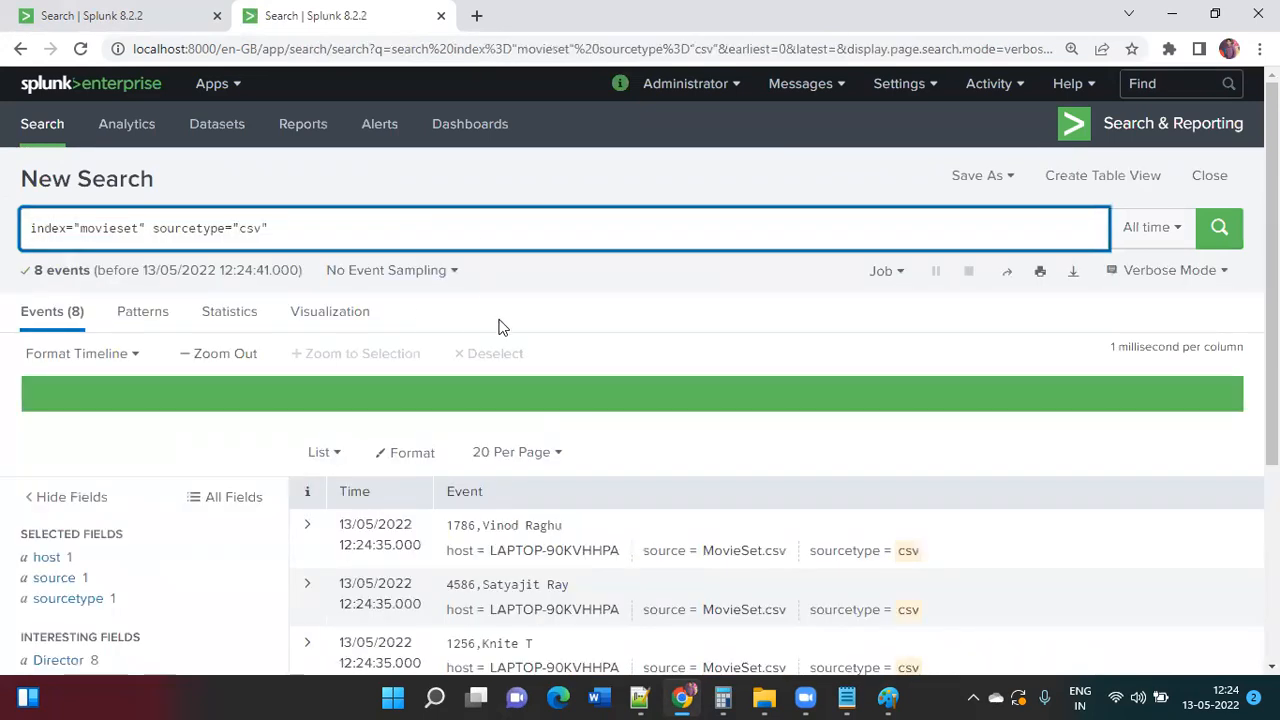
scroll(674, 390, down, 2)
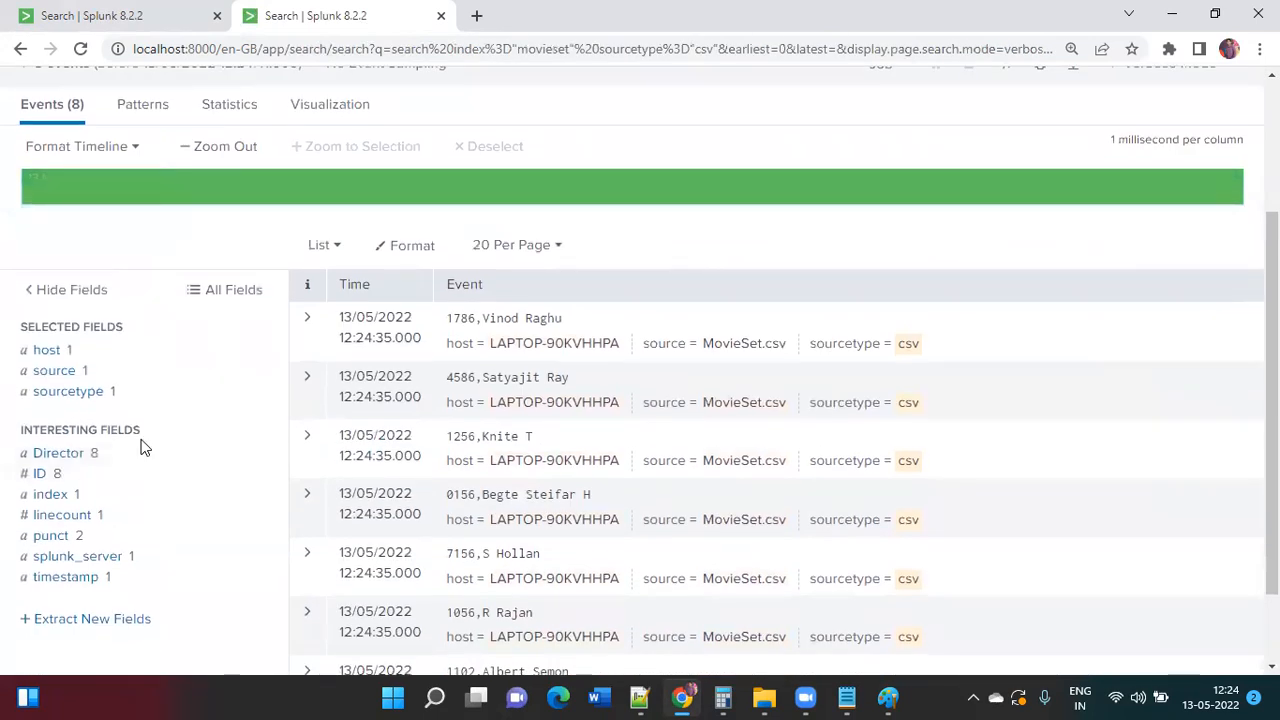
click(104, 460)
click(92, 474)
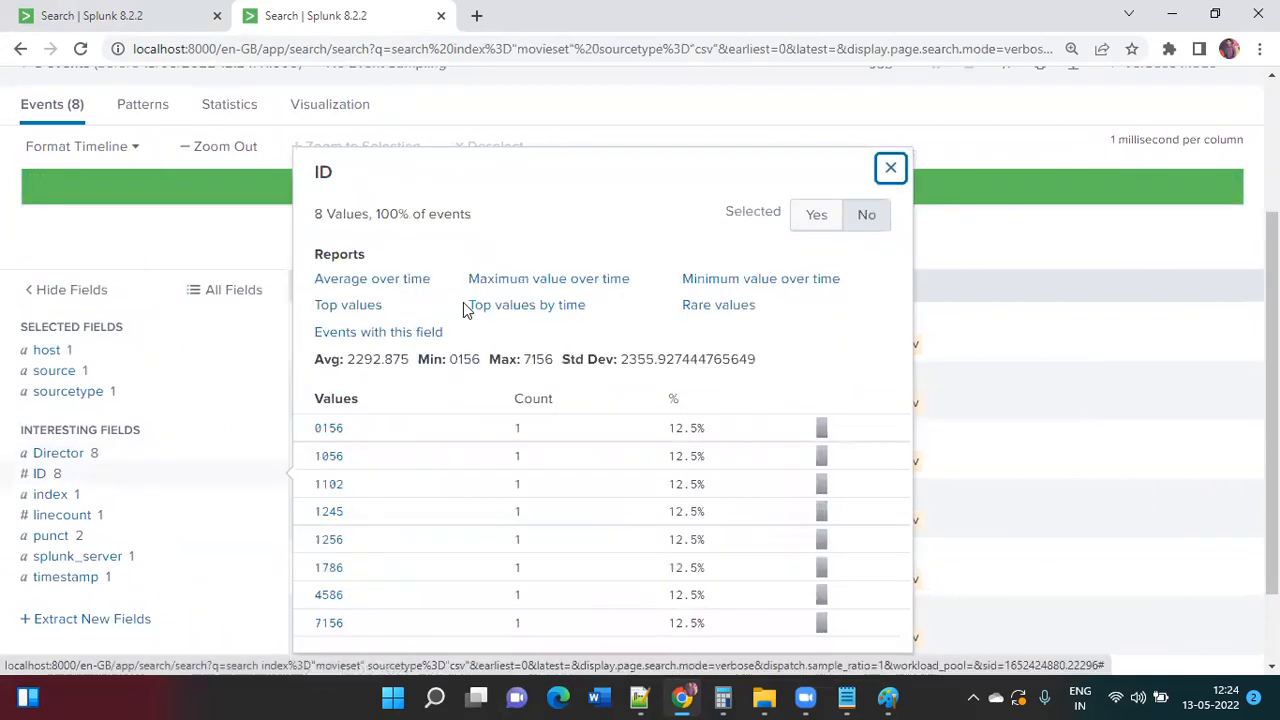
click(975, 156)
scroll(975, 156, up, 2)
Step: Append '| table ID,Director', run it across two lines, then return to the movie_details tab
click(757, 232)
text(| table D)
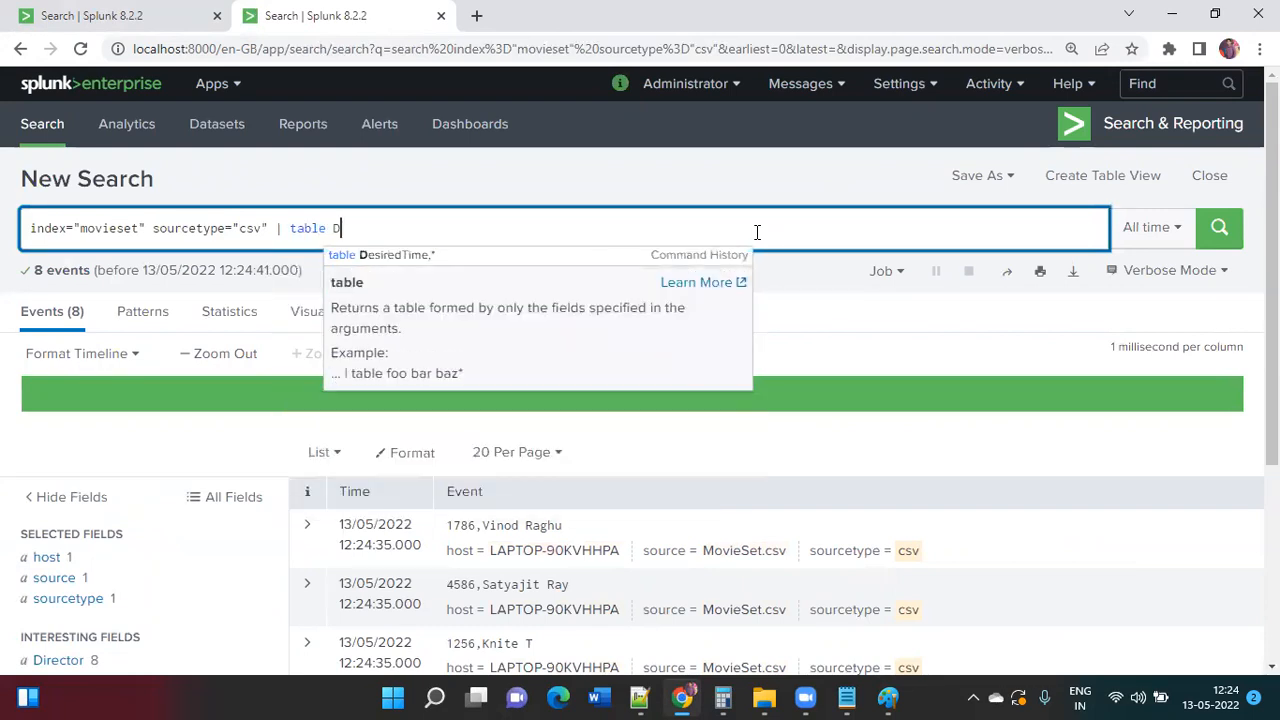
key(BackSpace)
text(ID,Director)
key(Return)
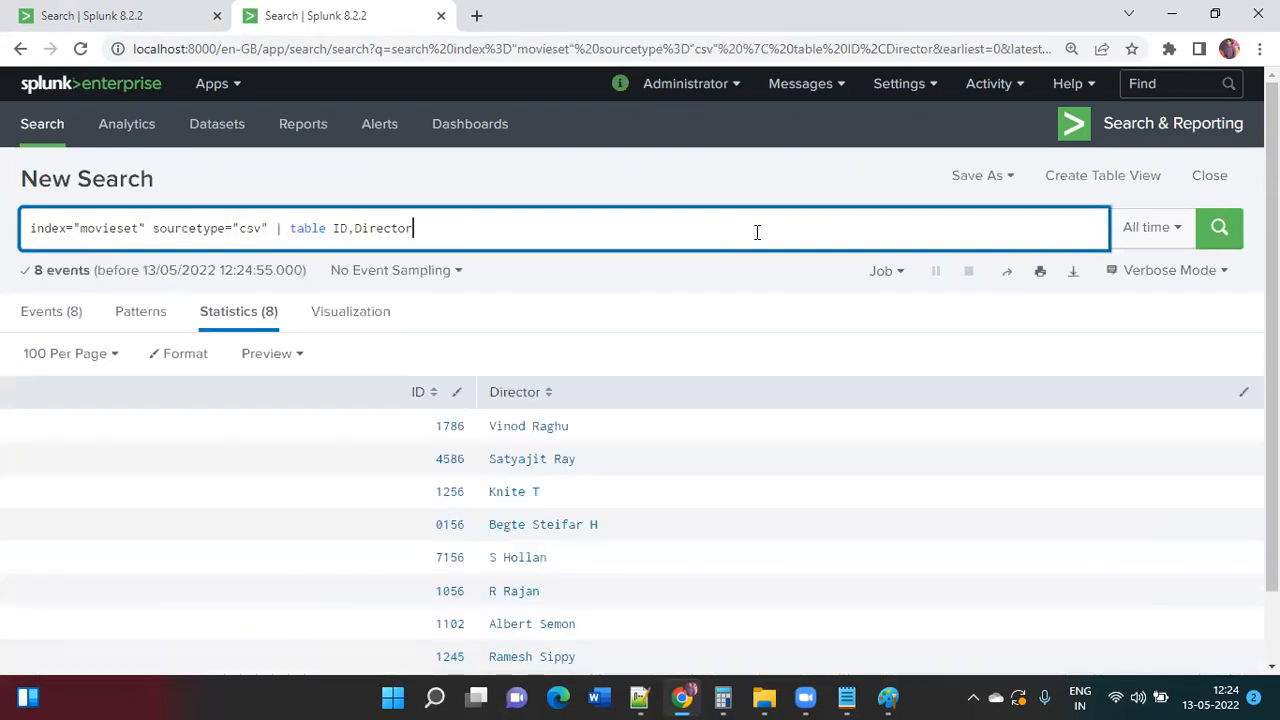
key(ctrl+backslash)
scroll(757, 232, up, 3)
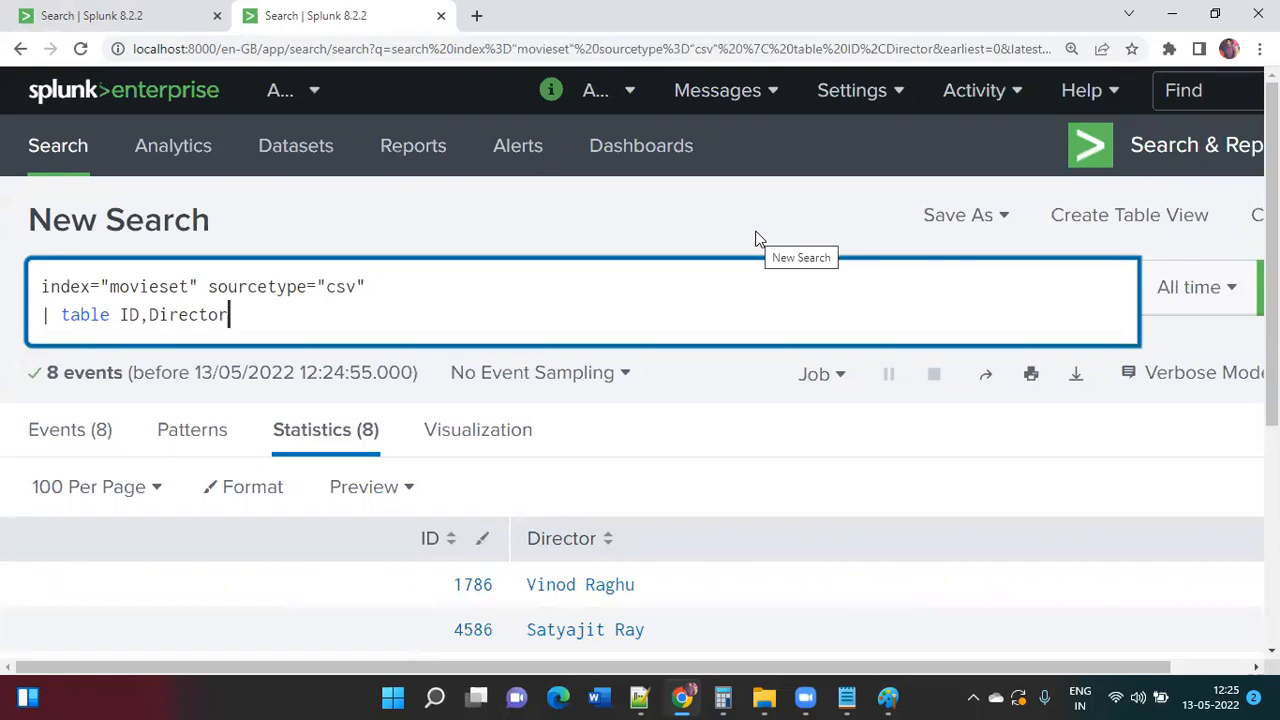
scroll(755, 238, down, 2)
scroll(757, 238, down, 2)
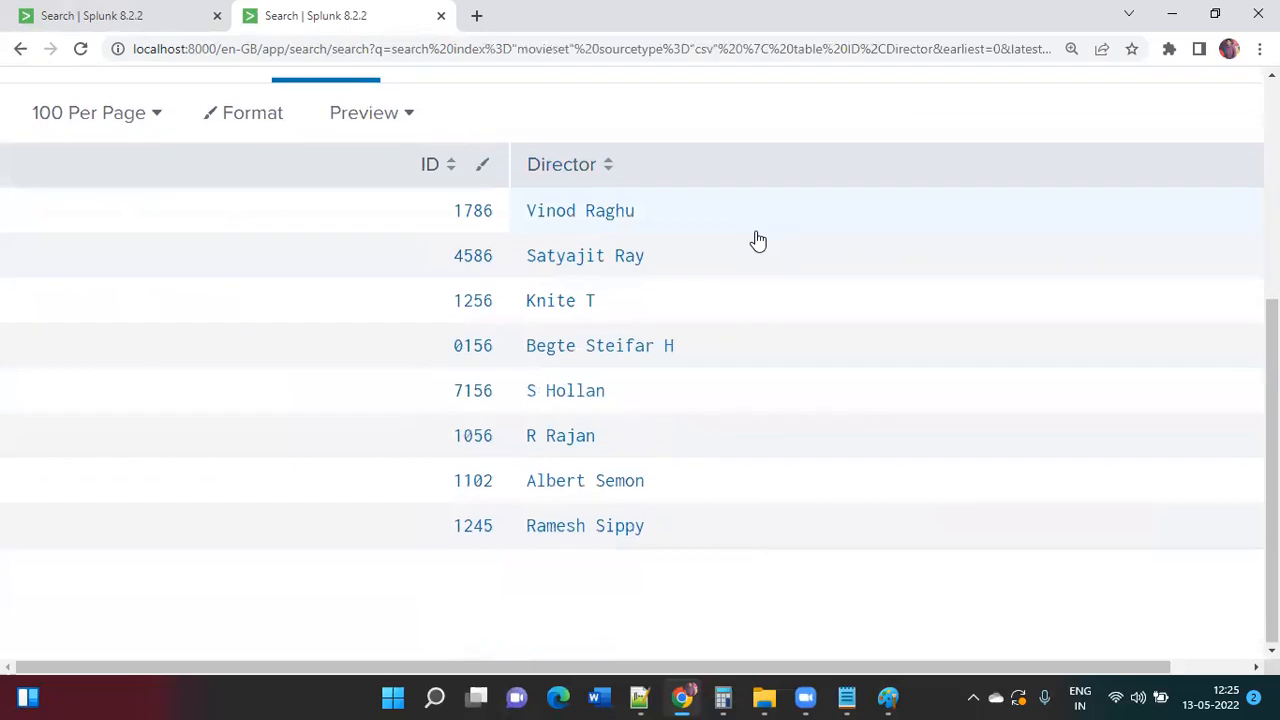
key(ctrl+minus)
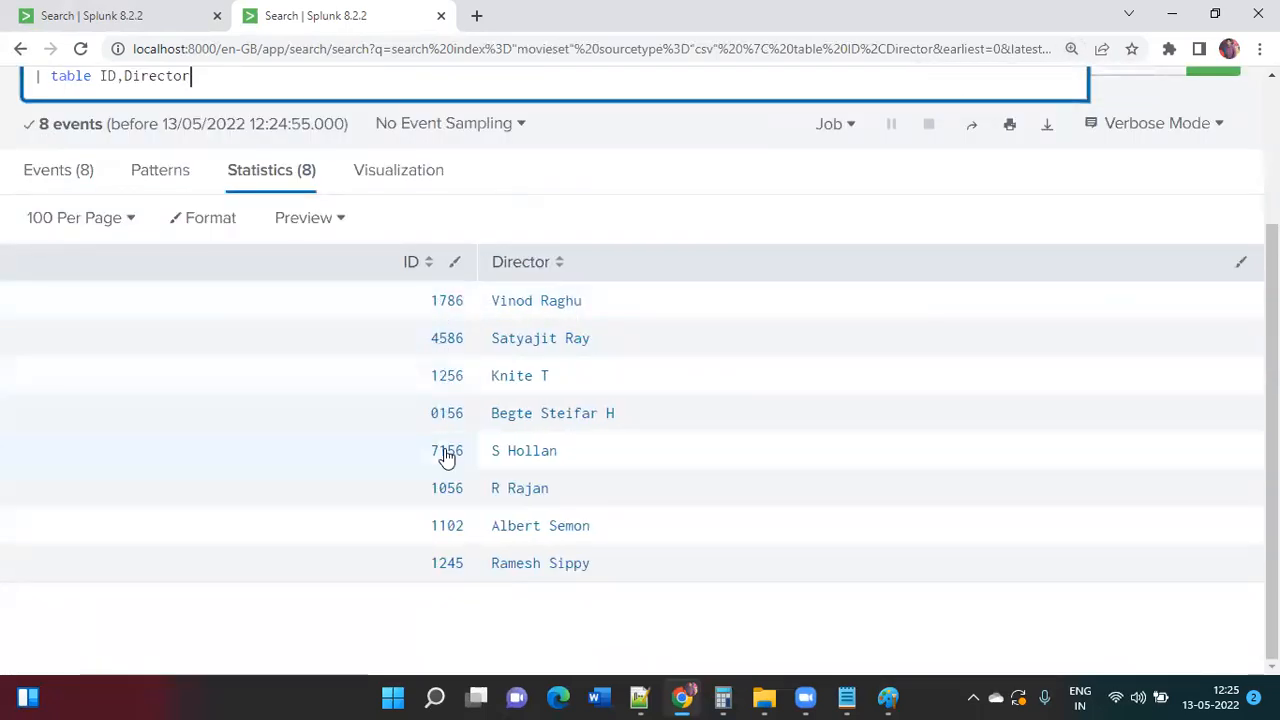
click(165, 18)
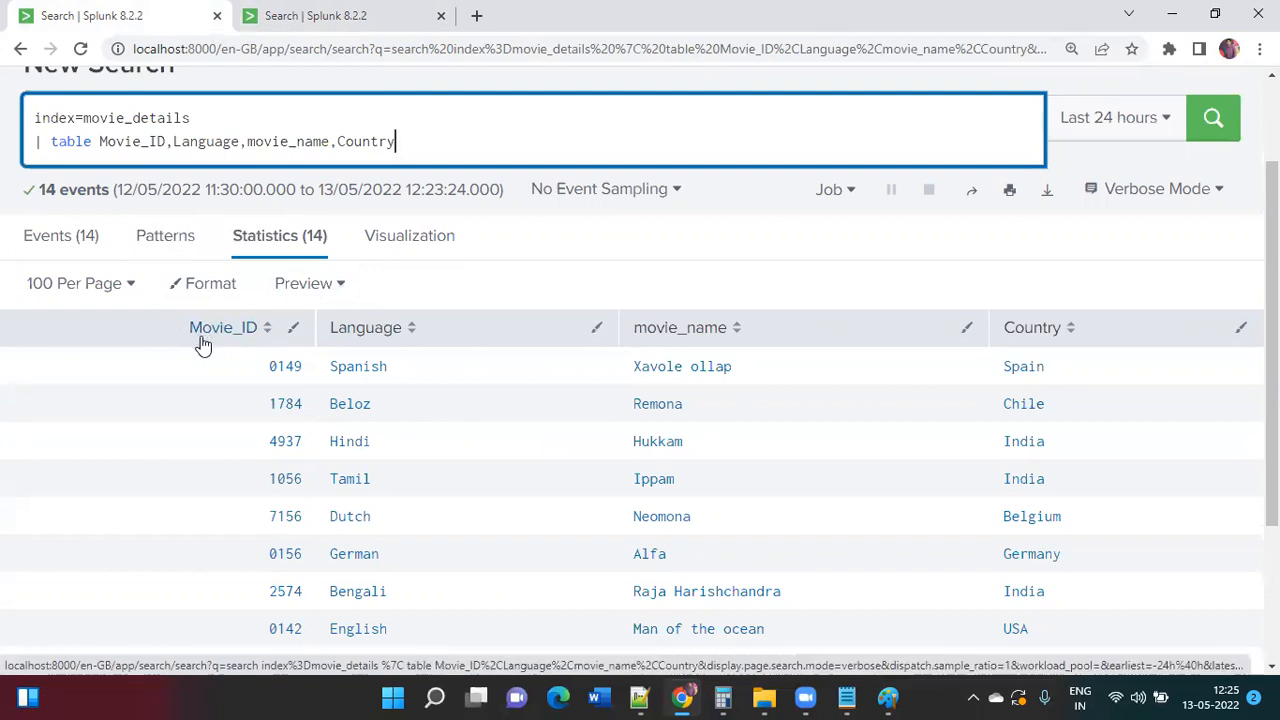
click(318, 16)
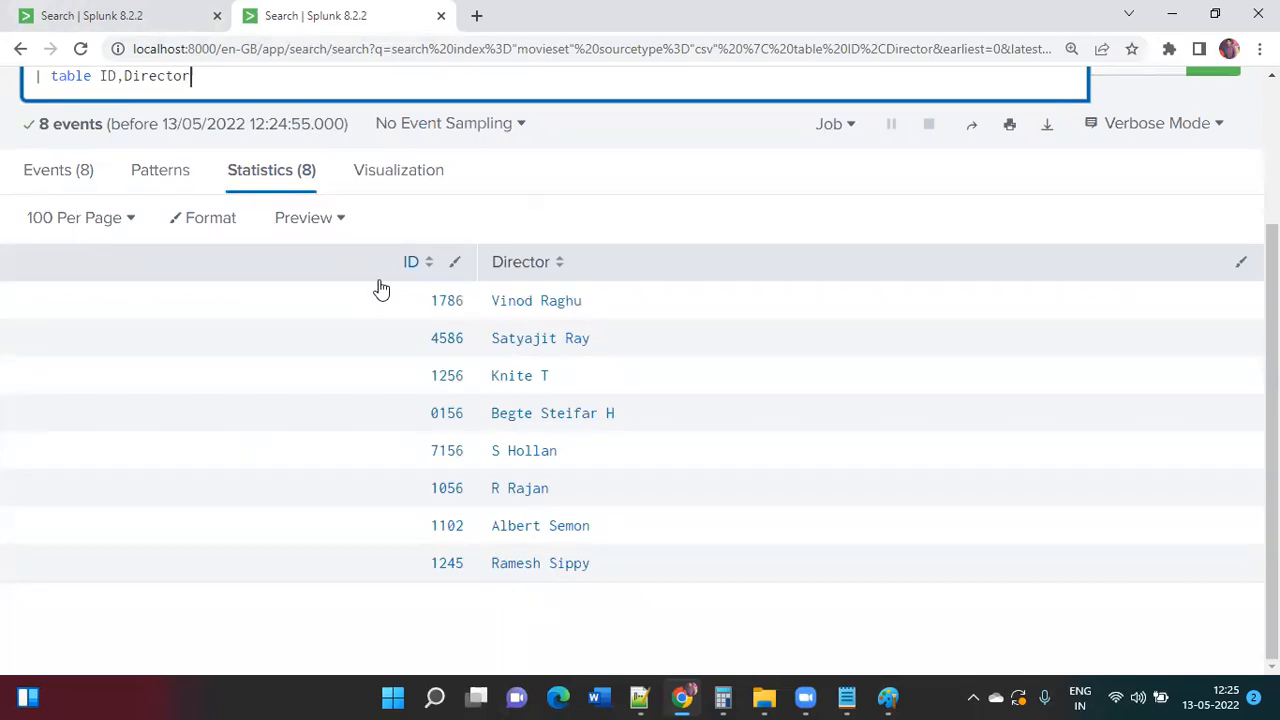
click(170, 10)
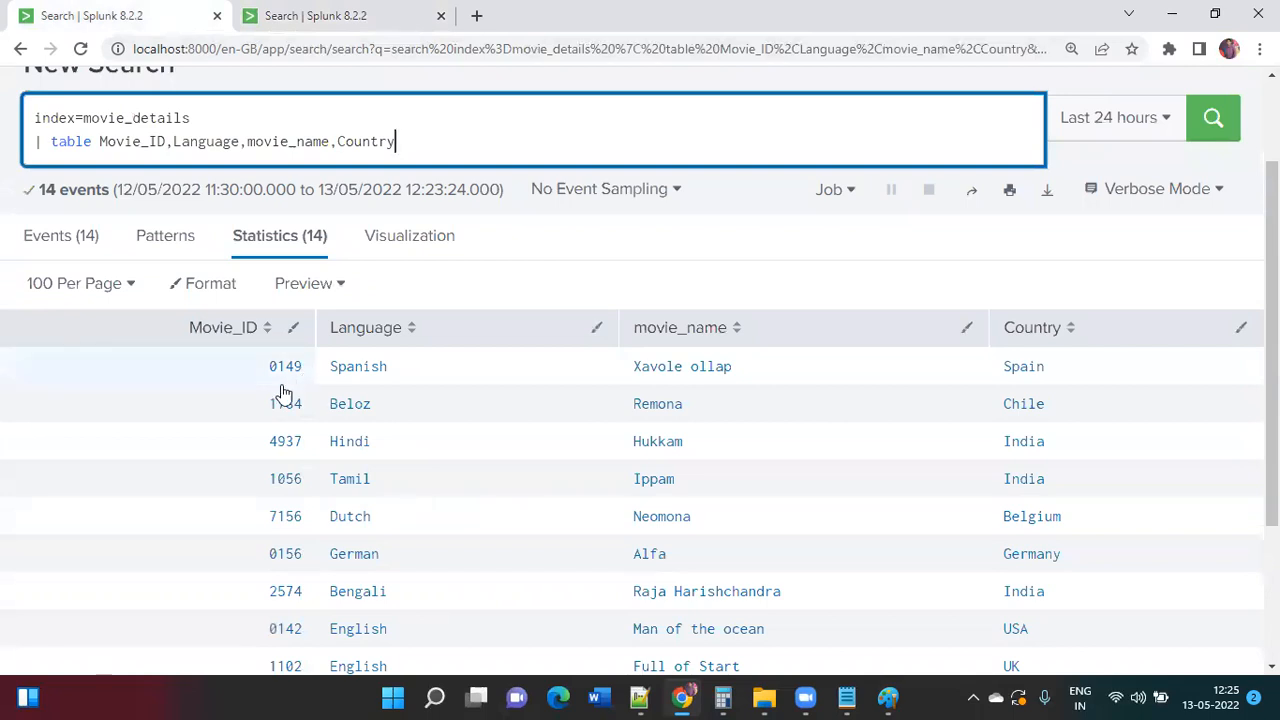
scroll(275, 410, down, 1)
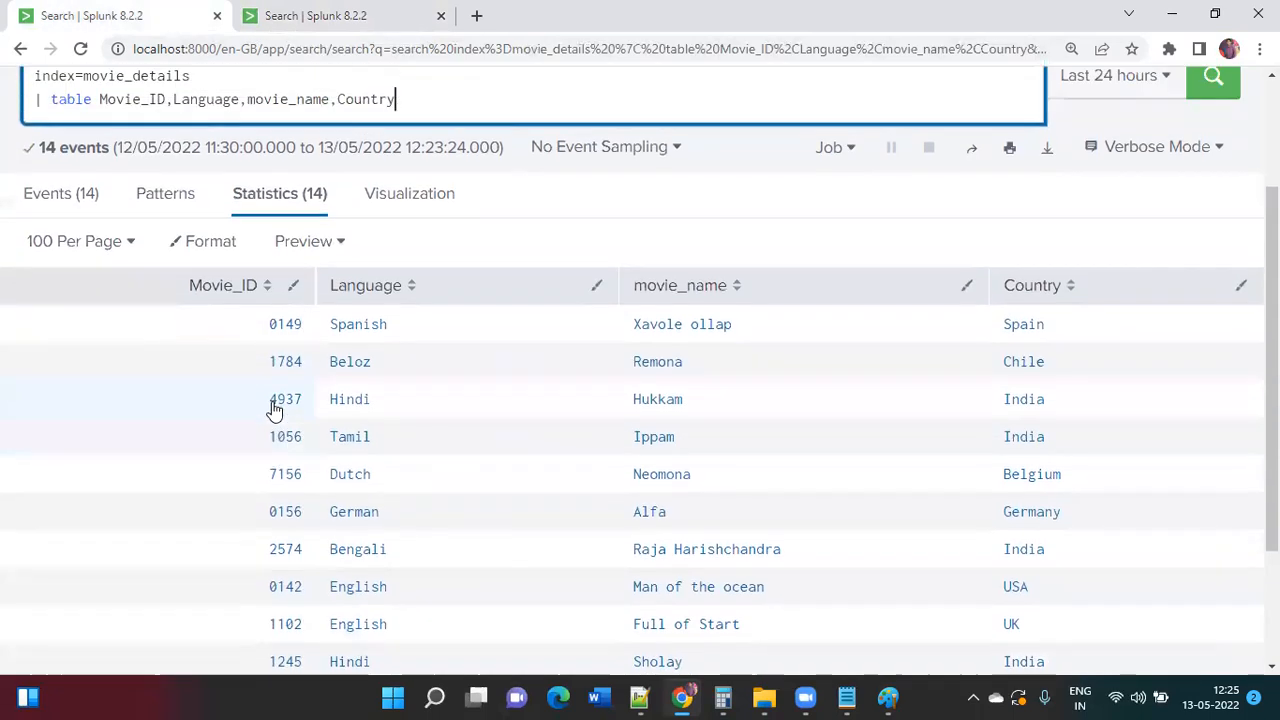
click(328, 28)
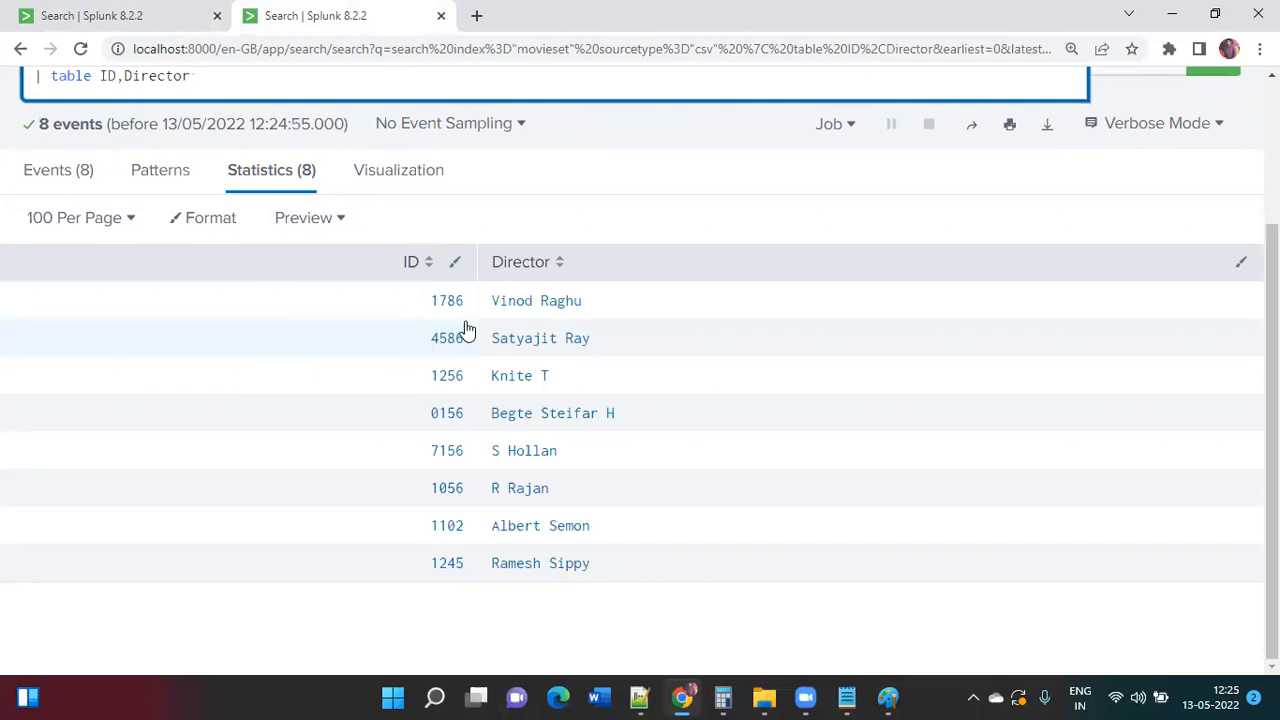
click(178, 12)
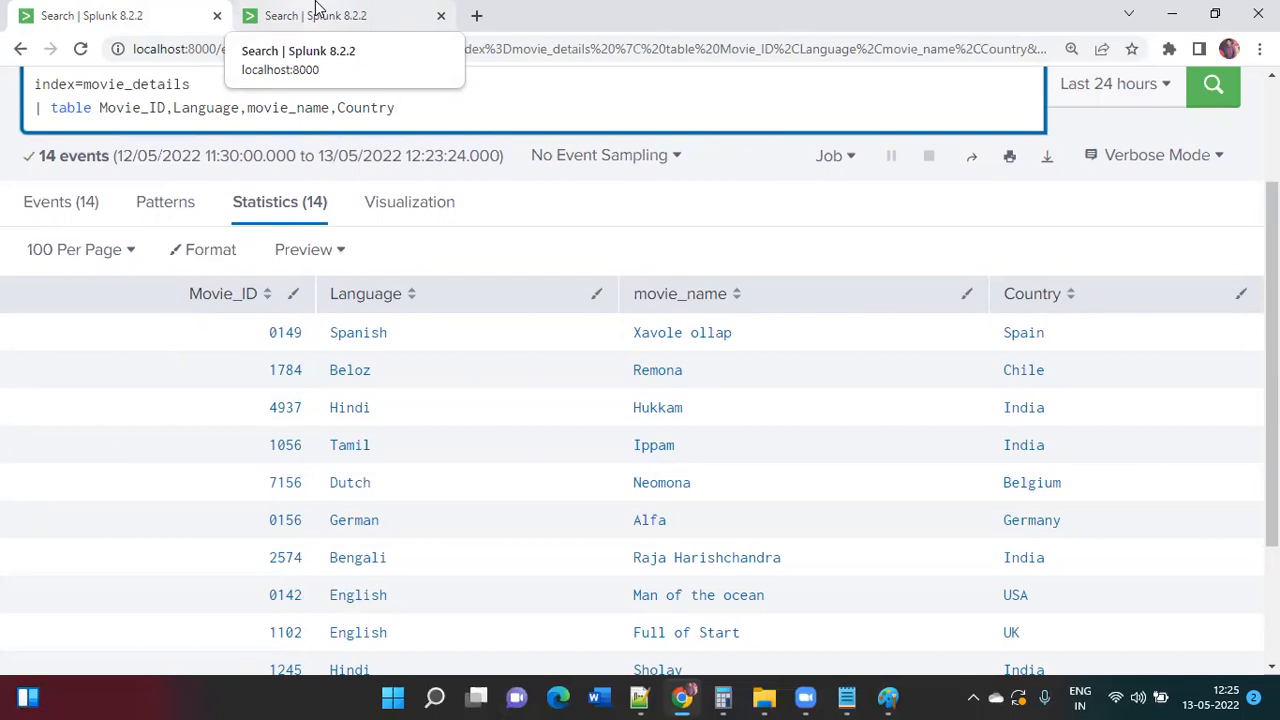
Step: Duplicate the movie_details tab, then glance over the original and ID/Director searches
right_click(148, 22)
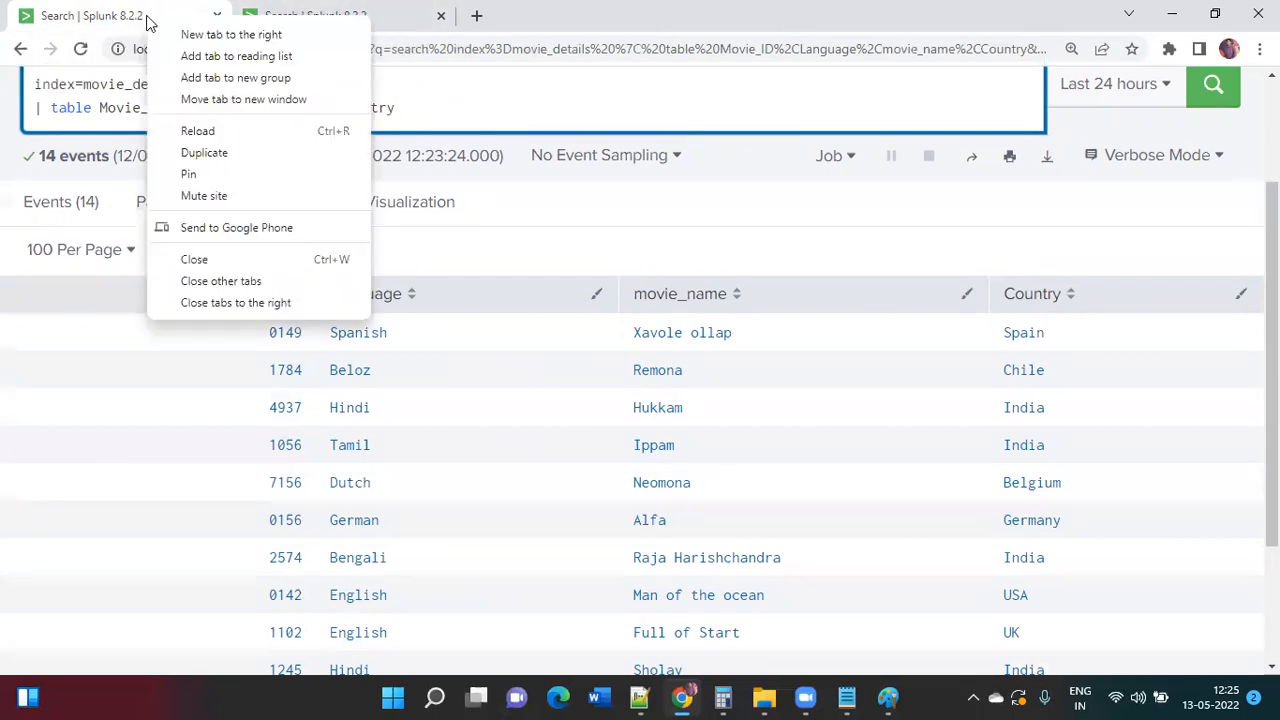
click(208, 155)
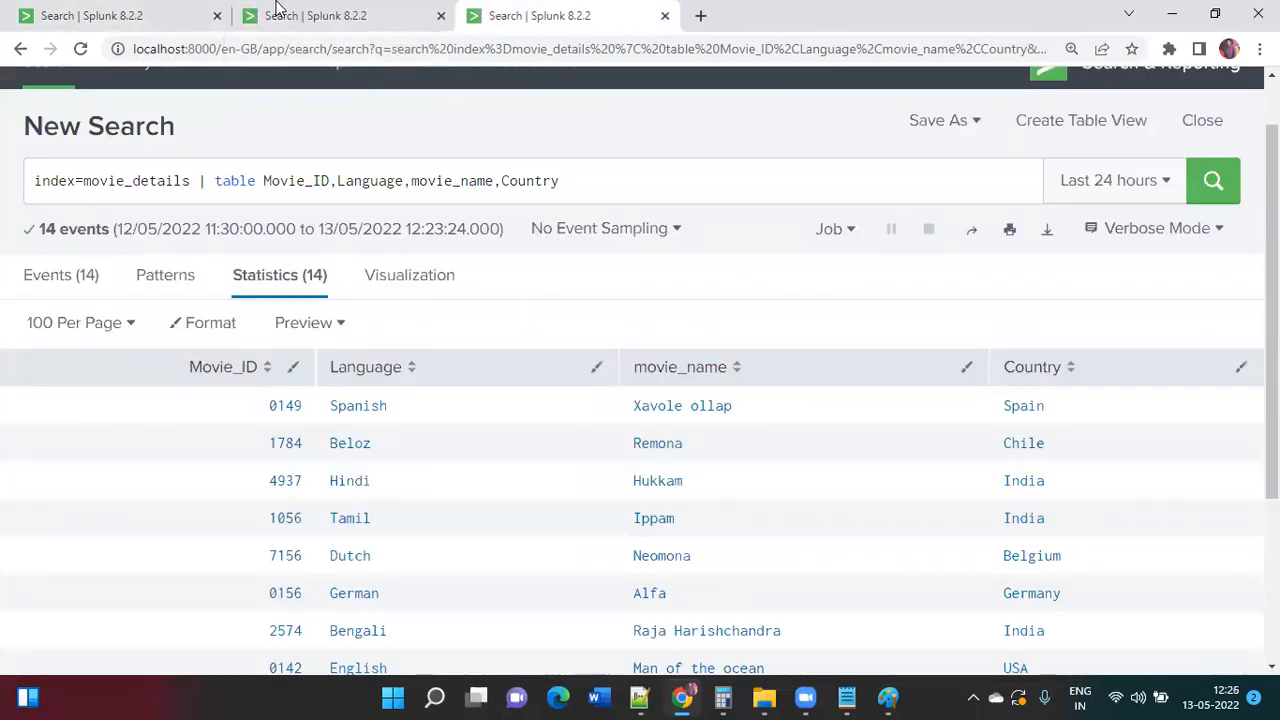
click(175, 13)
scroll(274, 217, up, 1)
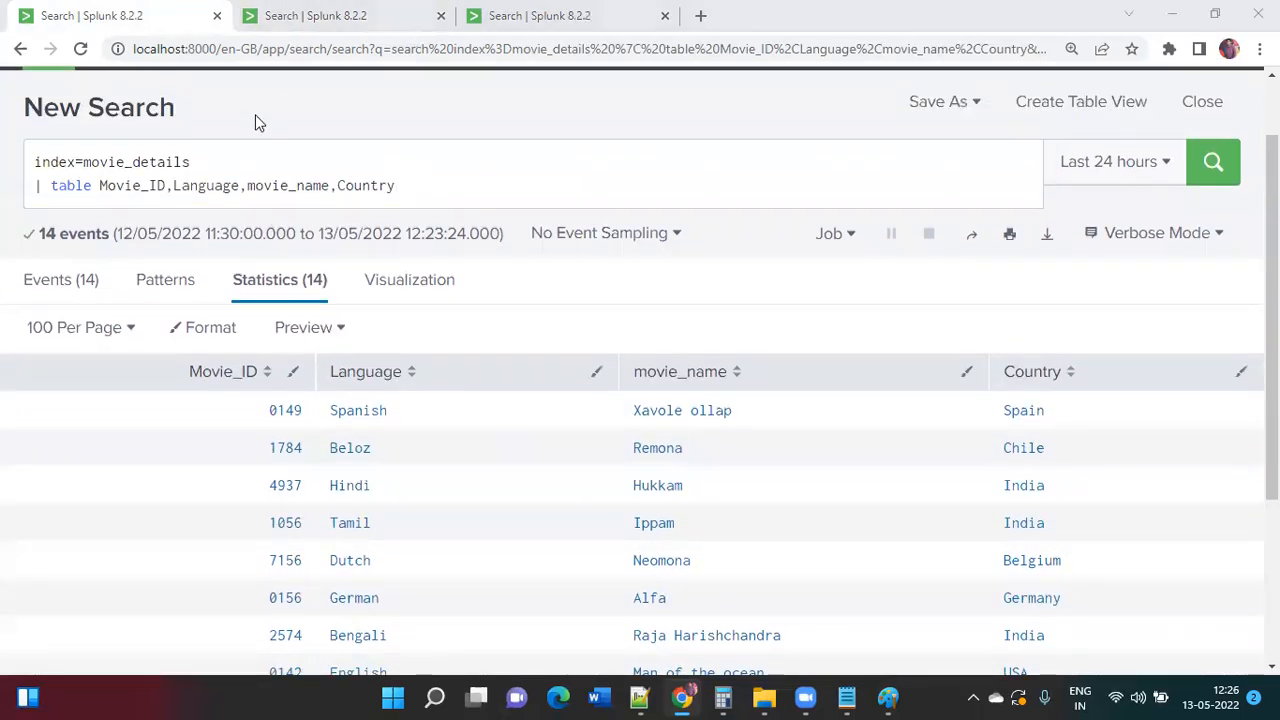
click(407, 30)
scroll(377, 216, up, 1)
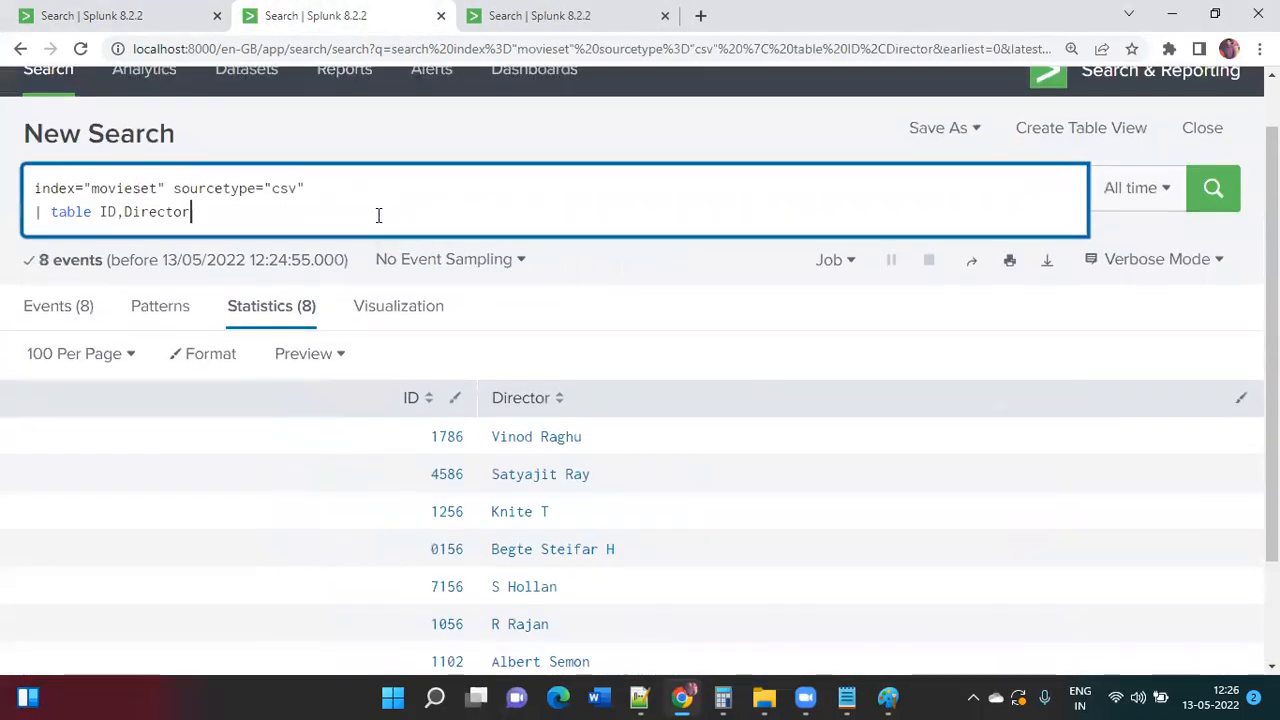
Step: In the duplicated tab, split the movie_details query onto two lines and enlarge the page
click(595, 16)
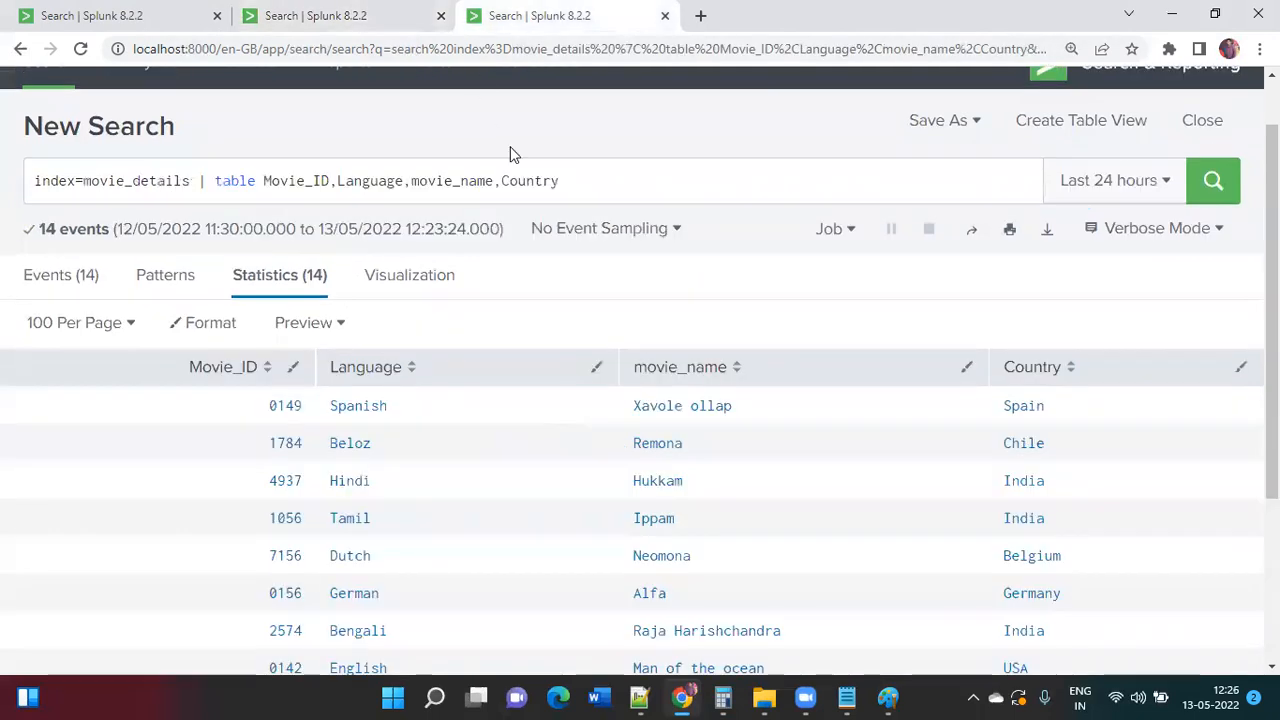
click(588, 189)
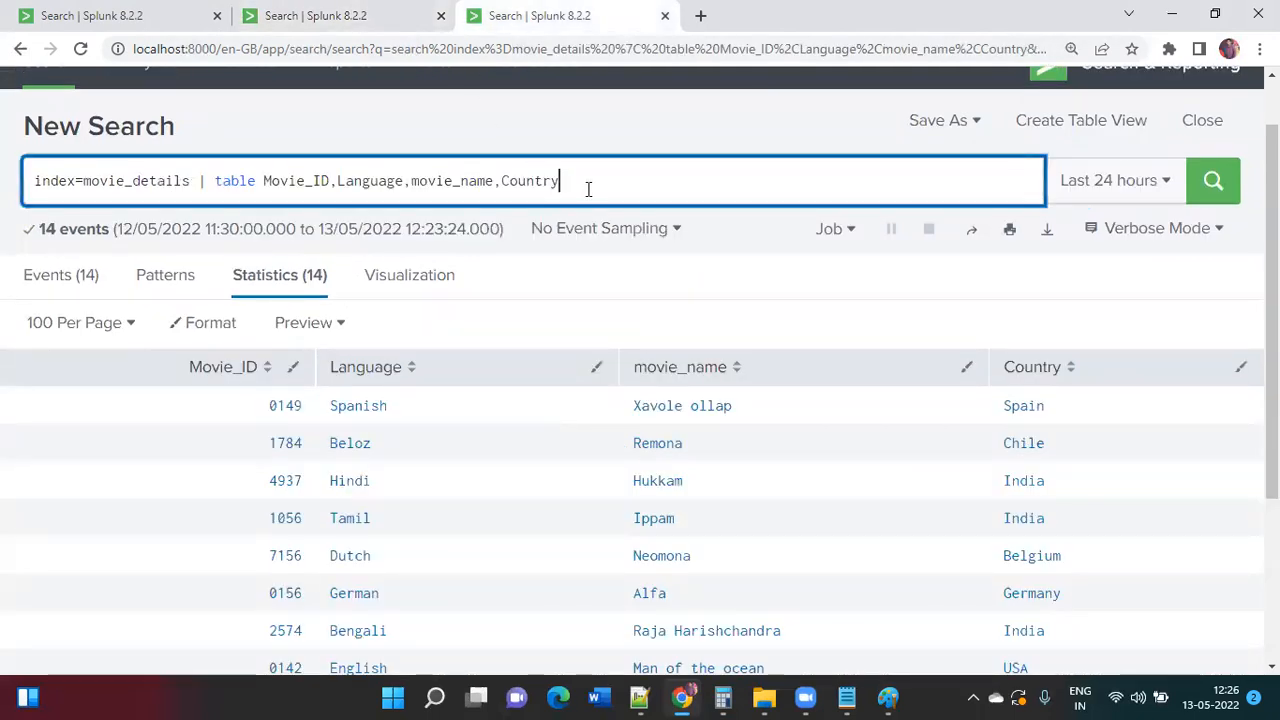
key(ctrl+backslash)
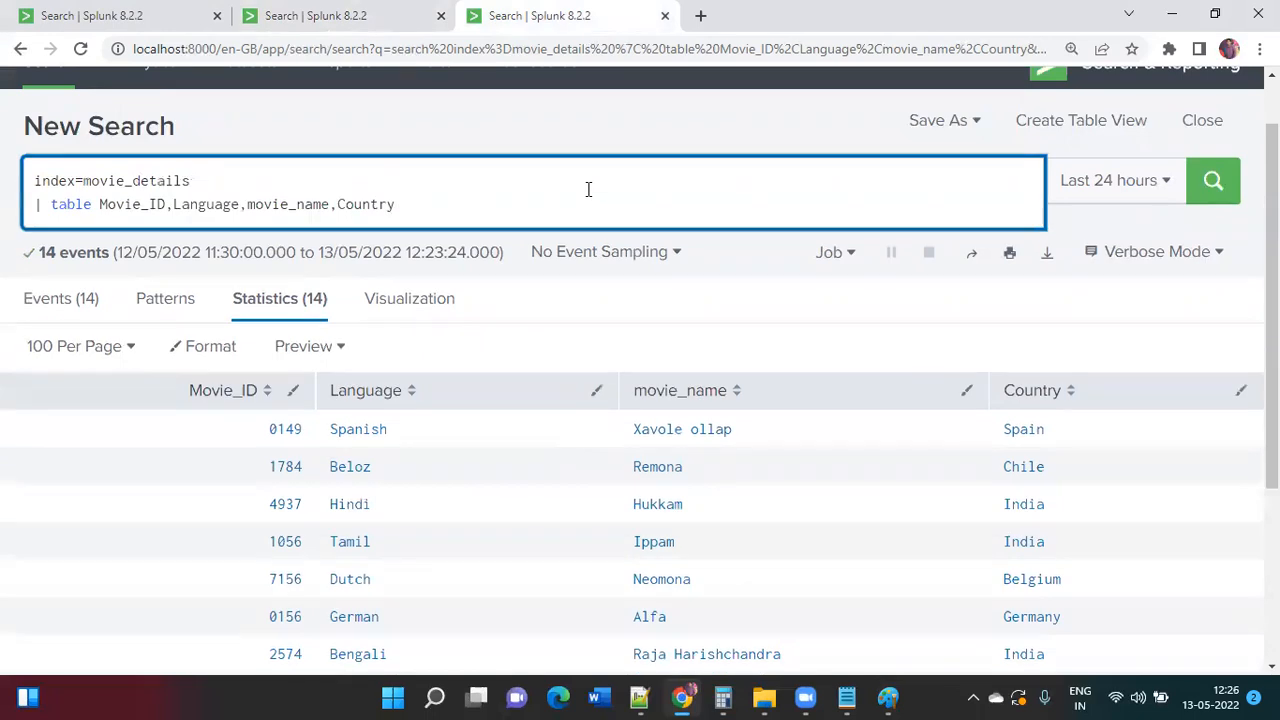
key(ctrl+plus)
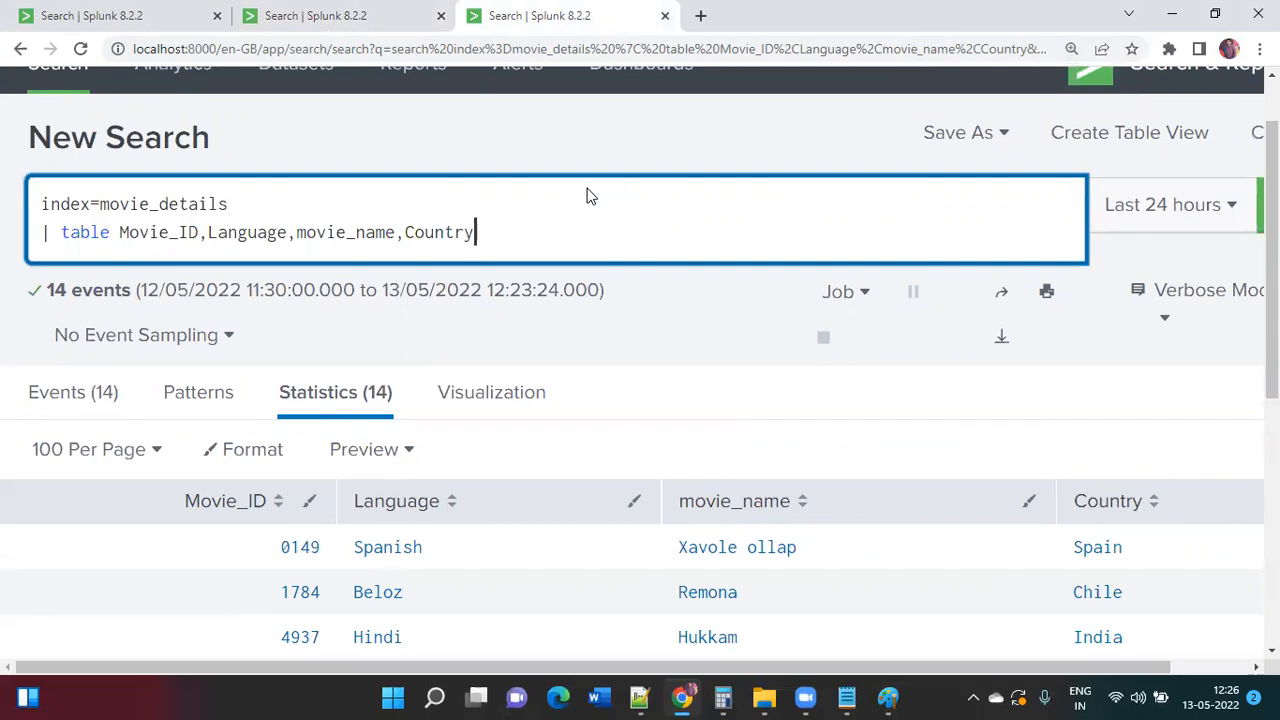
Step: Append '| join type=inner Movie_ID [ search' to the movie_details query
text(| j)
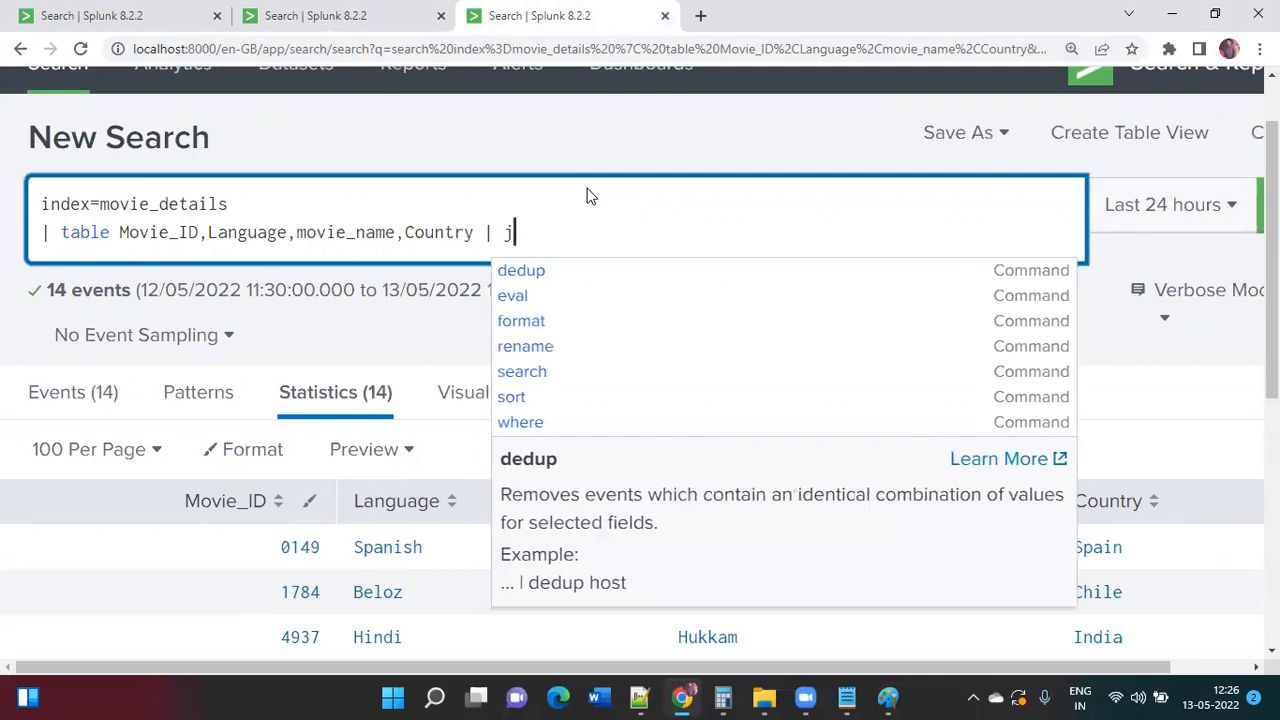
text(oin)
key(Return)
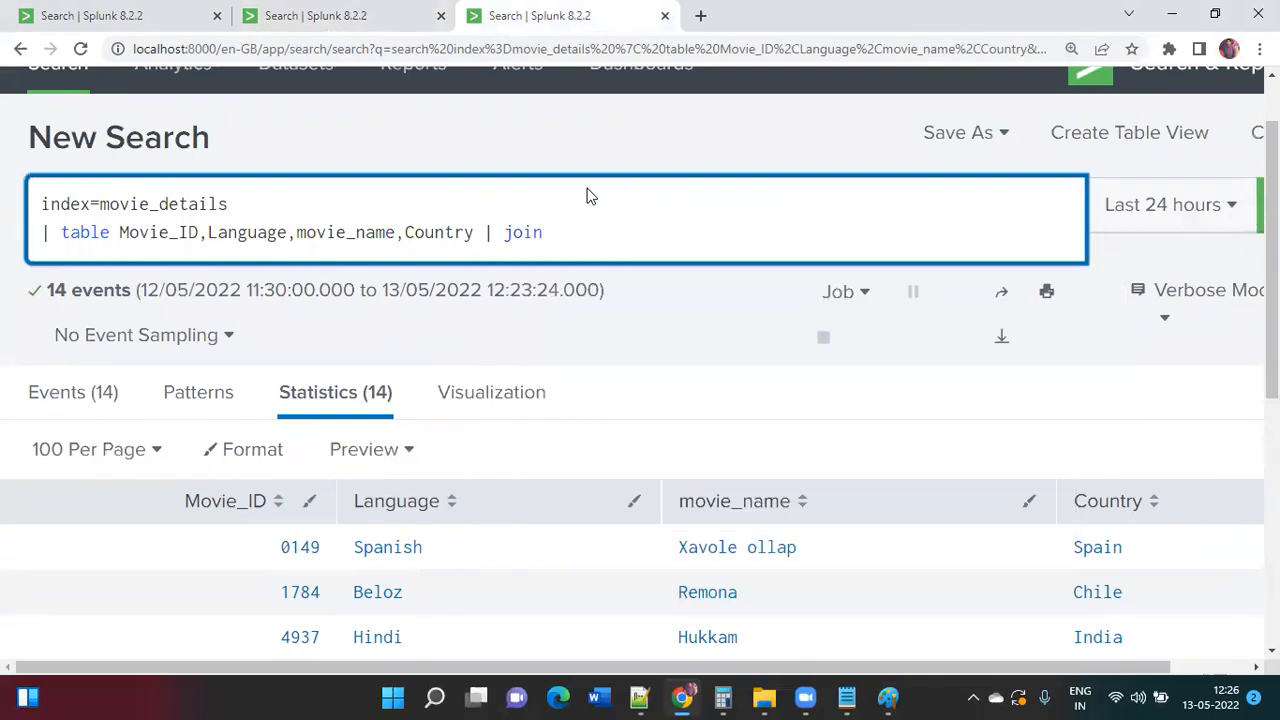
text(type=inner)
drag(120, 232, 203, 234)
key(ctrl+c)
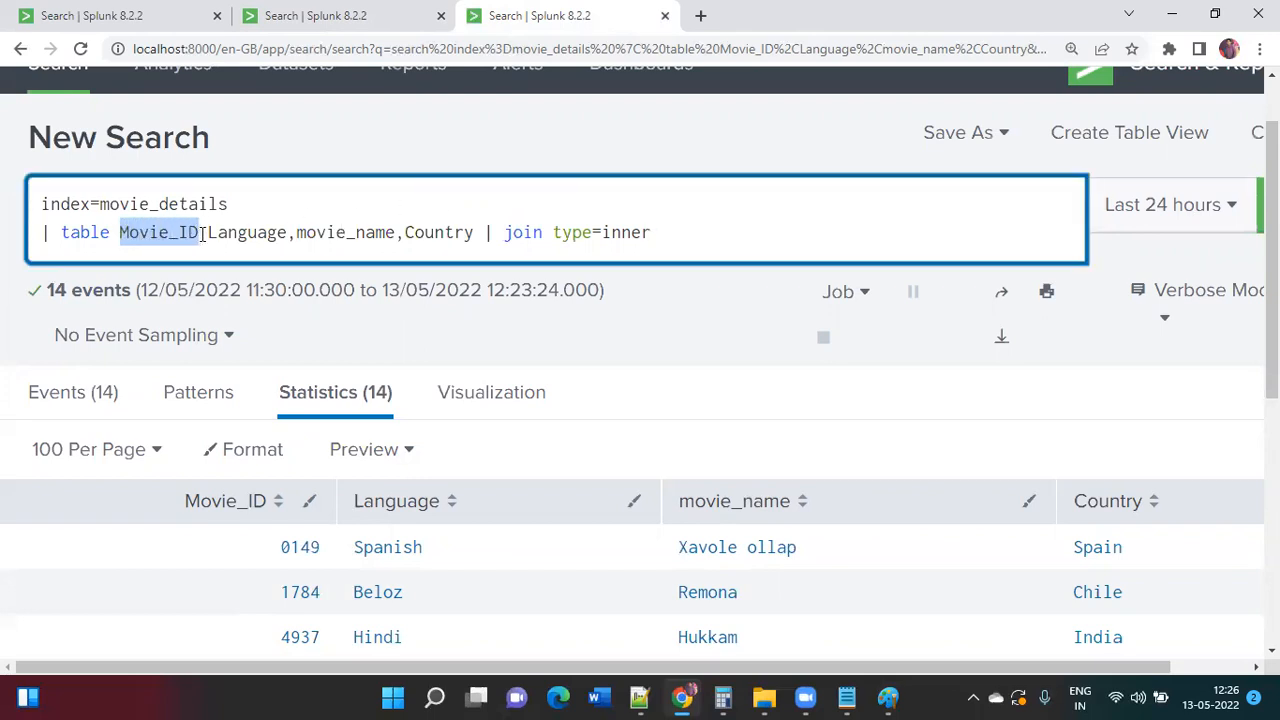
click(689, 240)
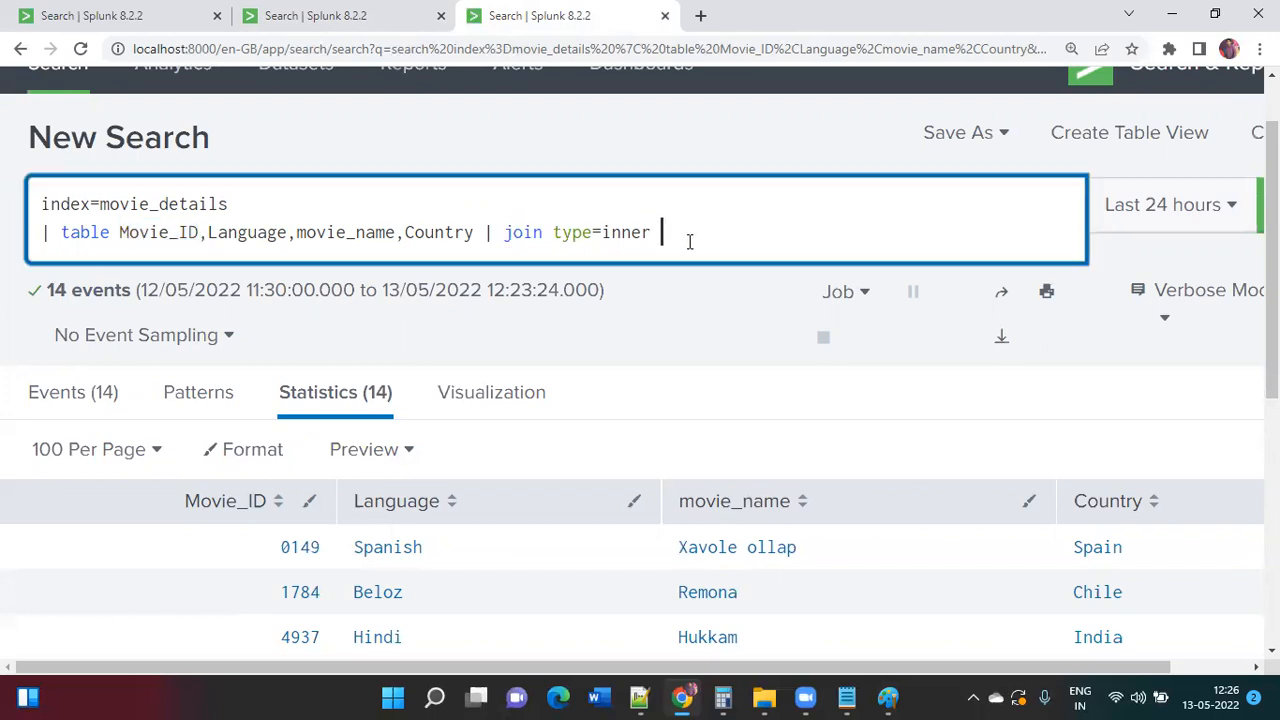
key(ctrl+v)
text([ search)
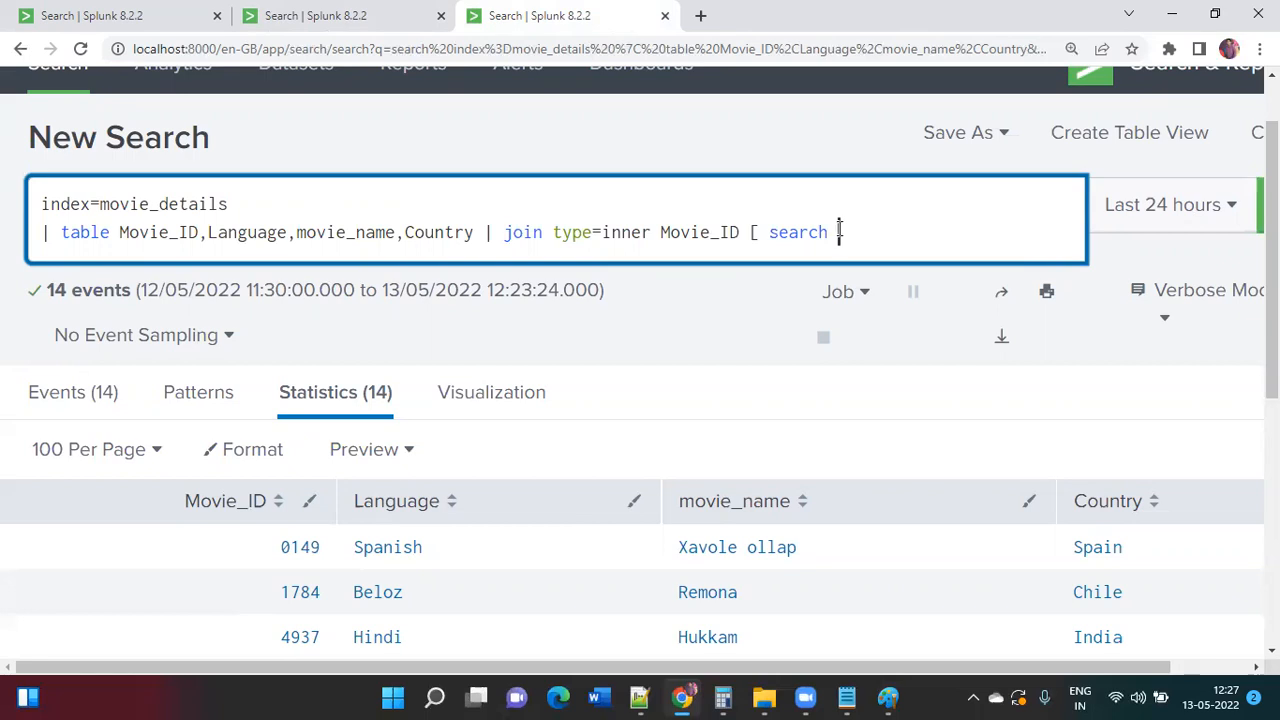
Step: Paste the movieset query (index="movieset" sourcetype="csv" | table ID,Director) into the join brackets and close with ]
click(330, 18)
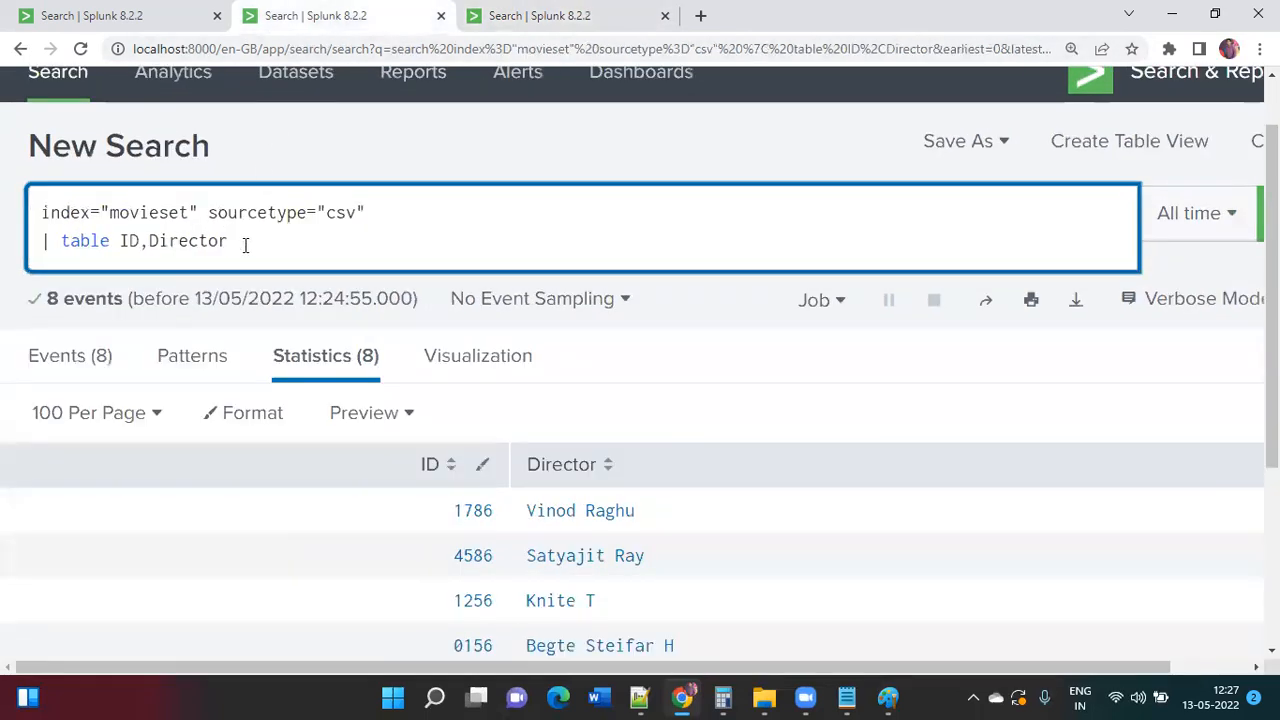
drag(236, 242, 5, 213)
key(ctrl+c)
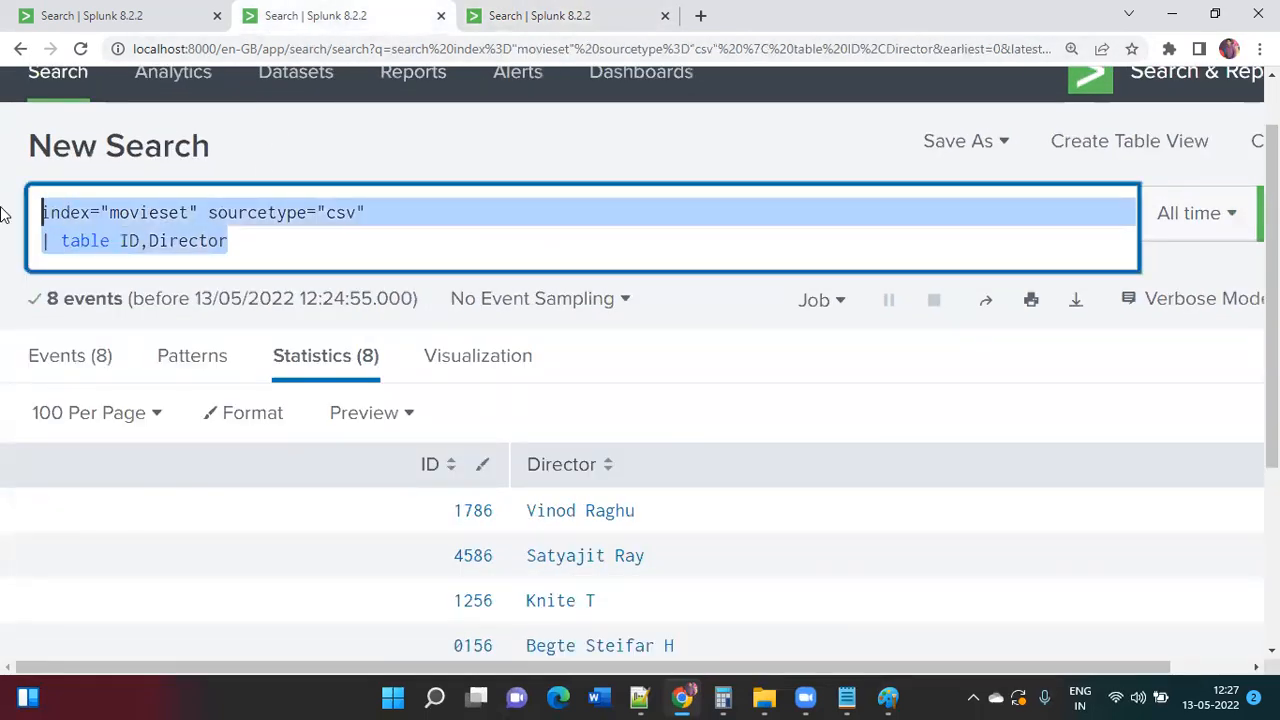
key(ctrl+Tab)
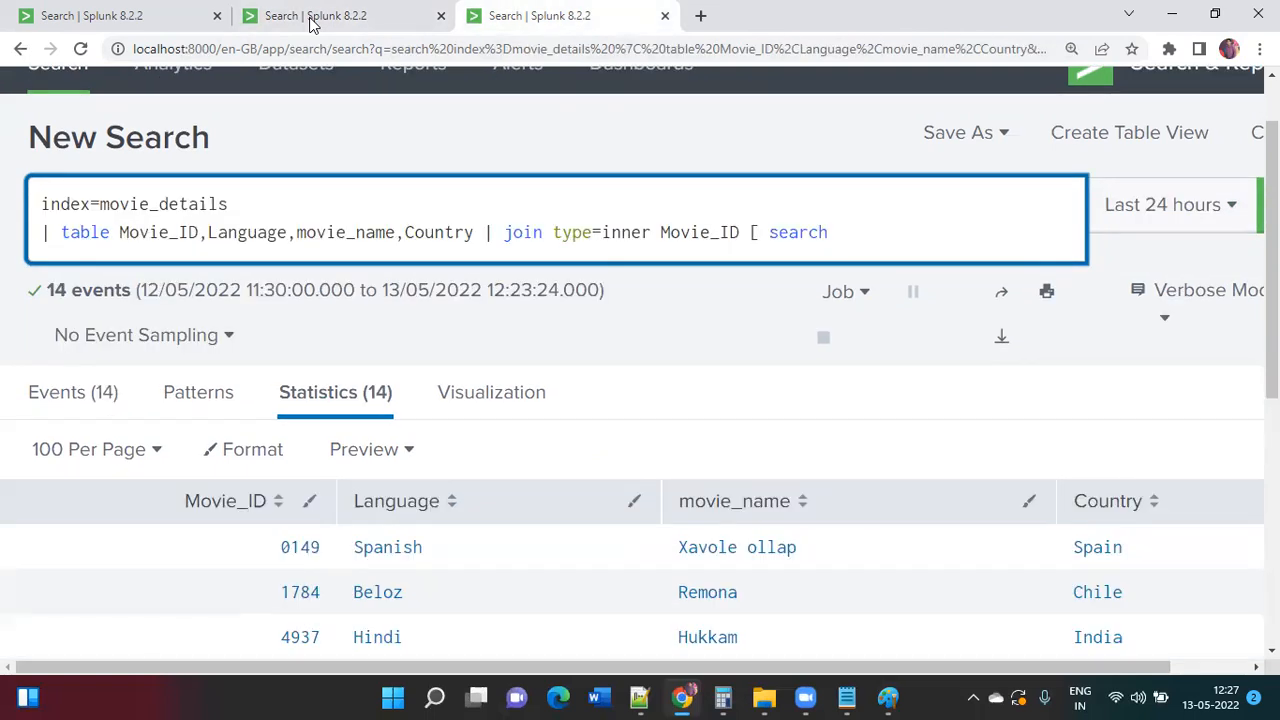
key(ctrl+v)
key(ctrl+backslash)
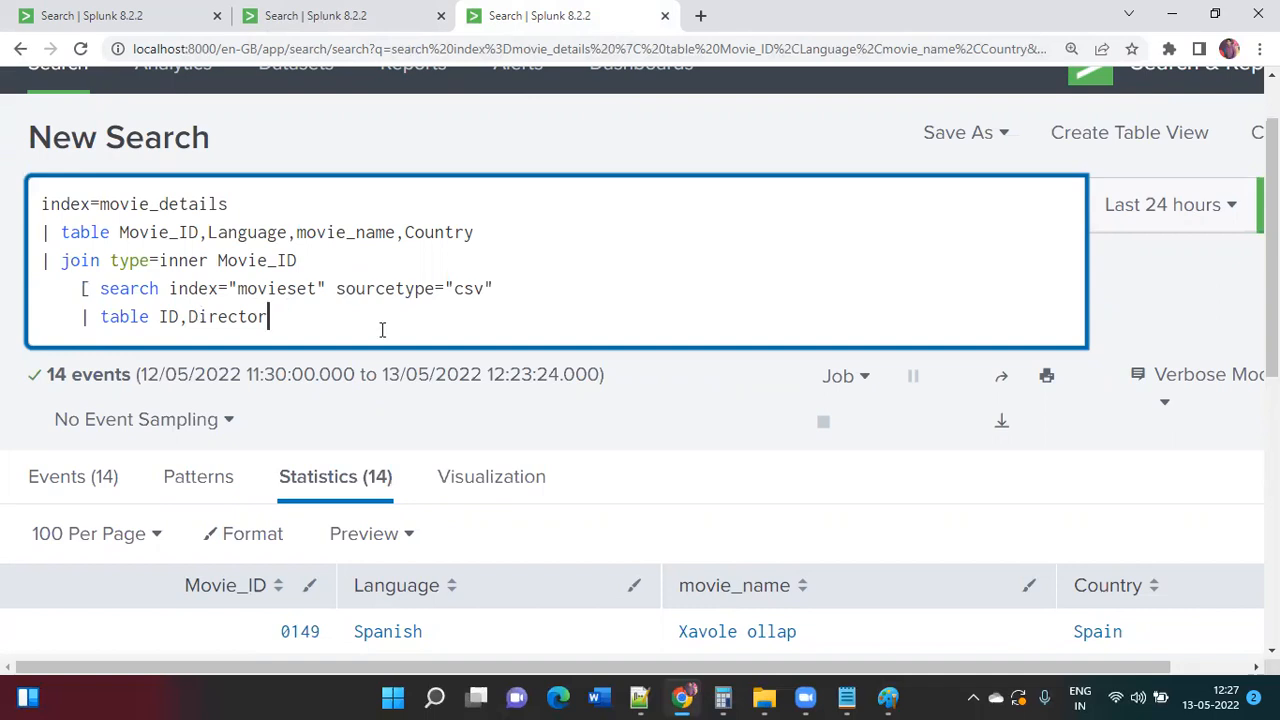
text(])
Step: Add '| rename ID as "Movie_ID"' after the subsearch's table command
drag(218, 260, 302, 260)
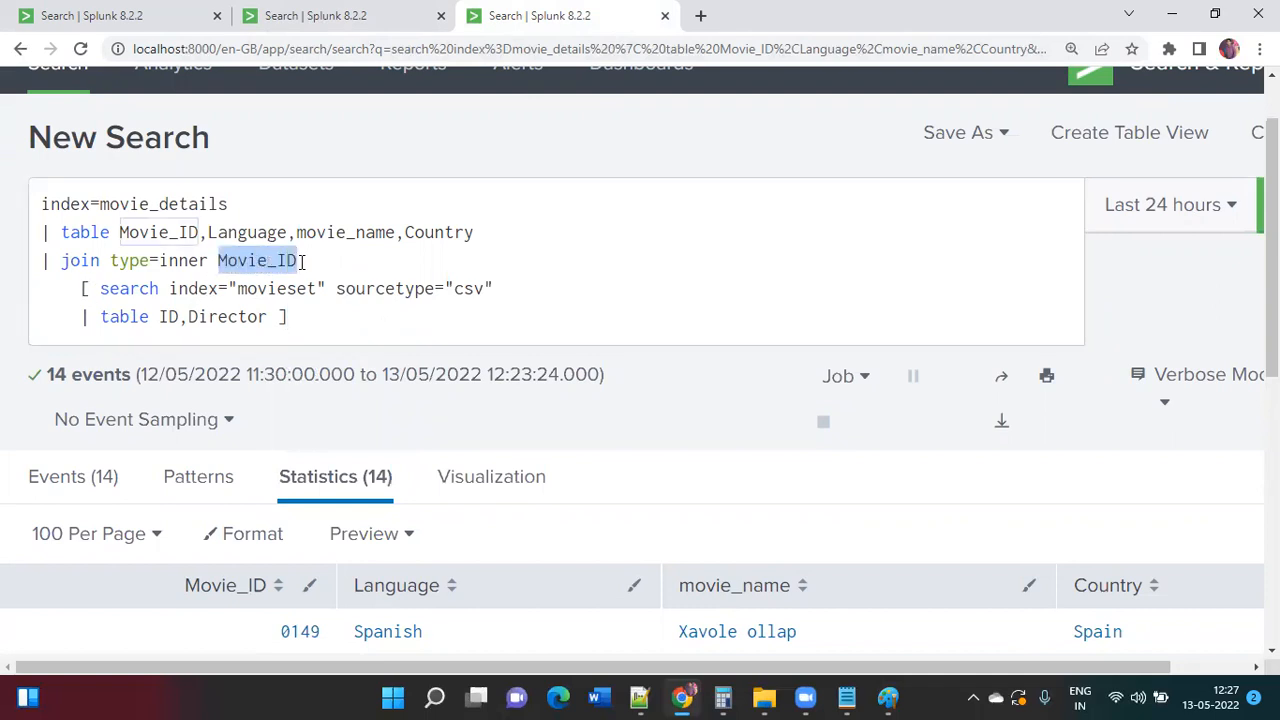
drag(160, 316, 182, 316)
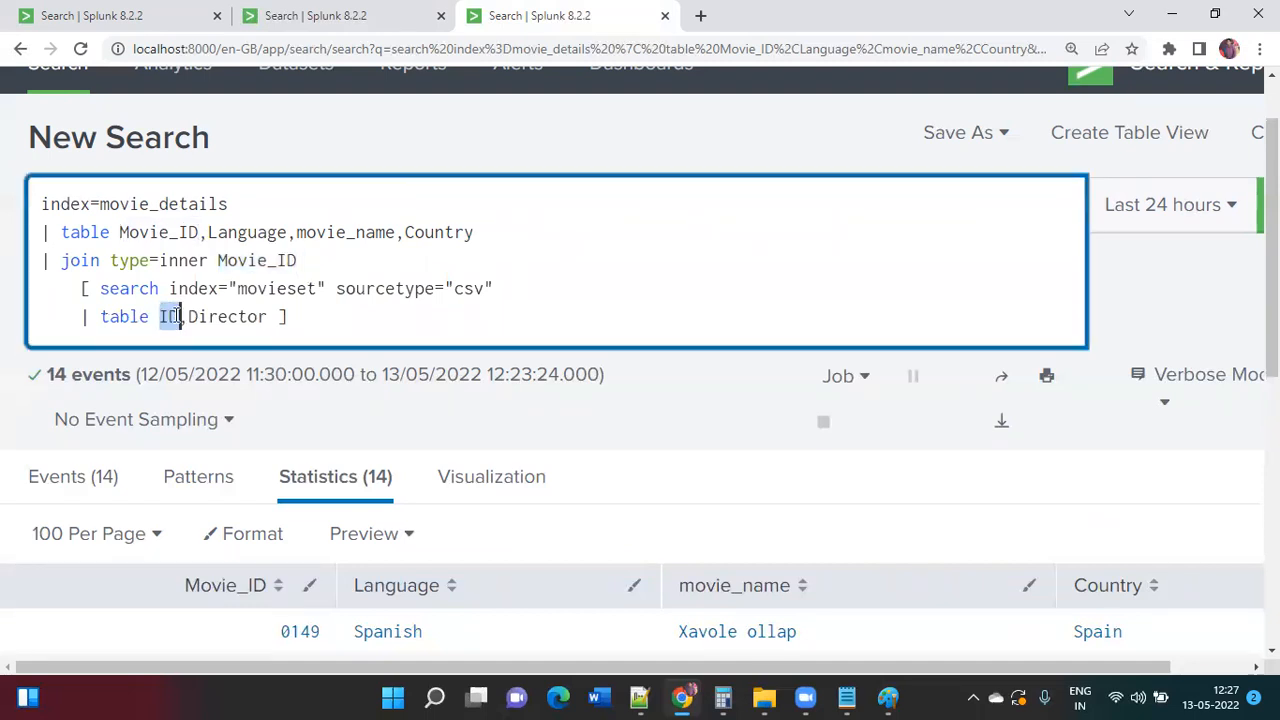
click(172, 316)
text(| reanem)
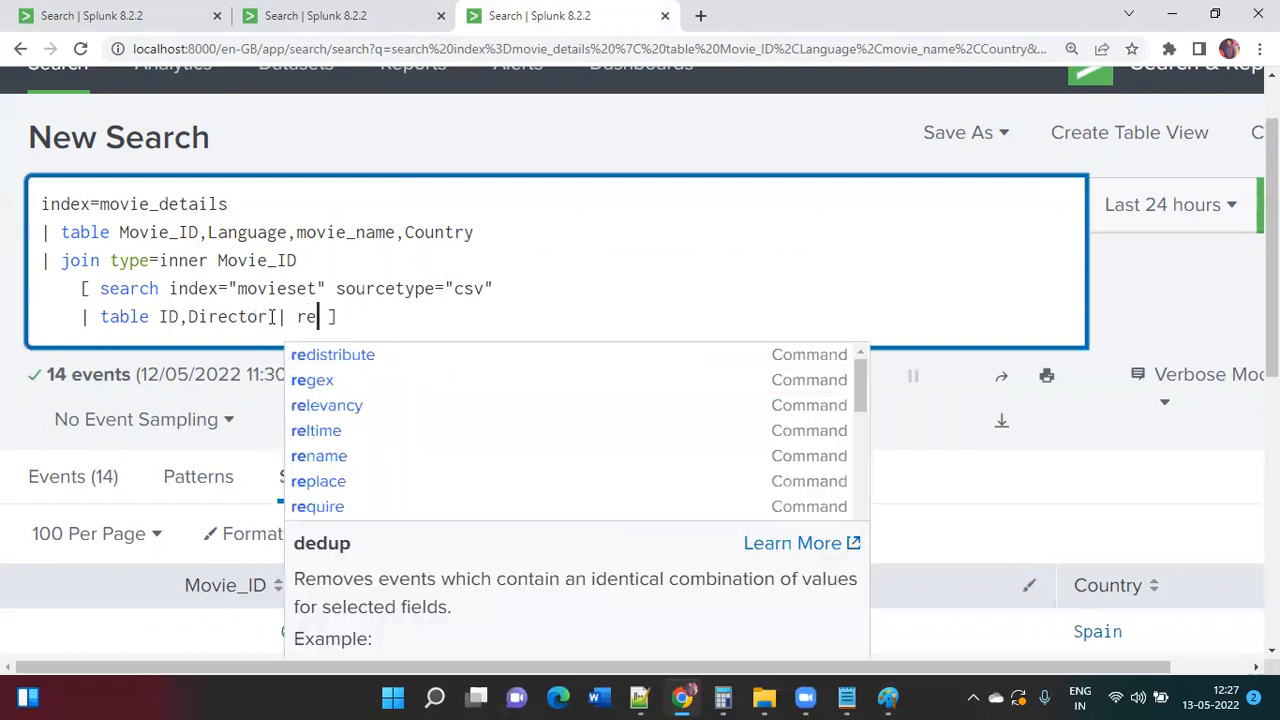
key(BackSpace)
key(BackSpace)
key(BackSpace)
key(BackSpace)
text(name)
key(BackSpace)
key(BackSpace)
key(BackSpace)
key(BackSpace)
key(BackSpace)
key(BackSpace)
text(ebname)
key(BackSpace)
key(BackSpace)
key(BackSpace)
key(BackSpace)
key(BackSpace)
key(BackSpace)
key(BackSpace)
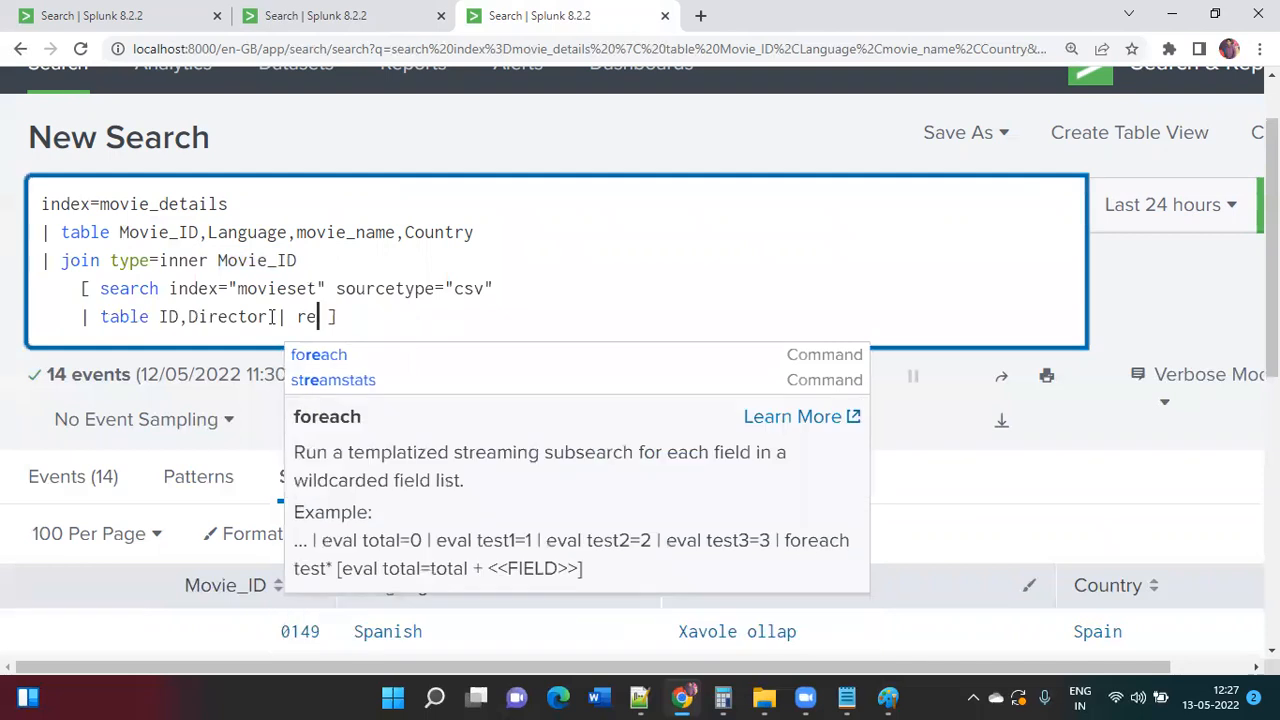
text(rename ID )
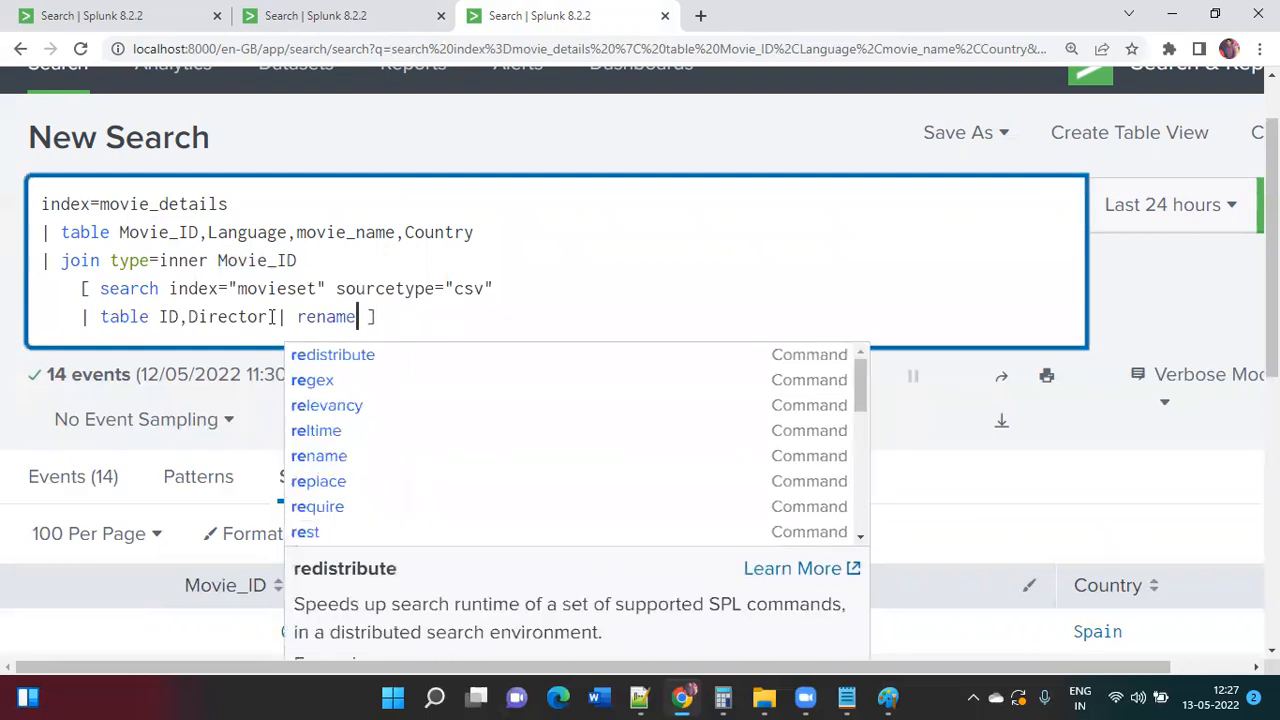
text(as "Movide)
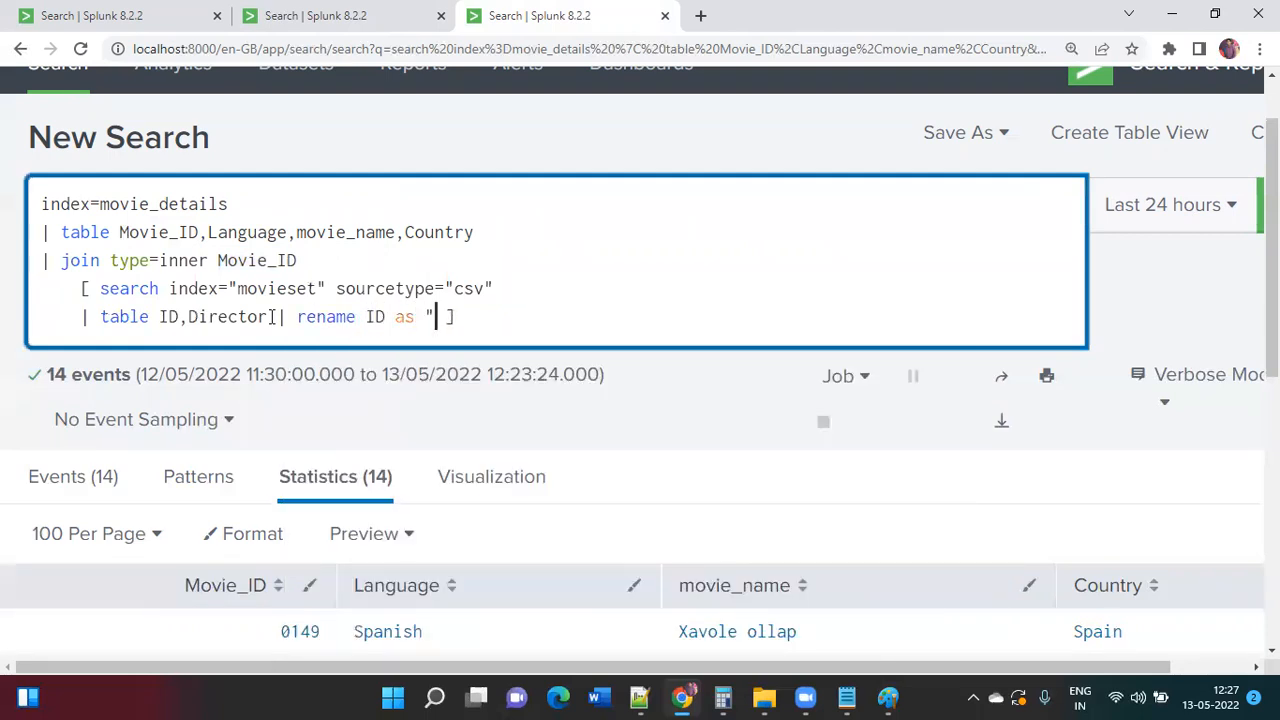
key(BackSpace)
key(BackSpace)
text(e_ID")
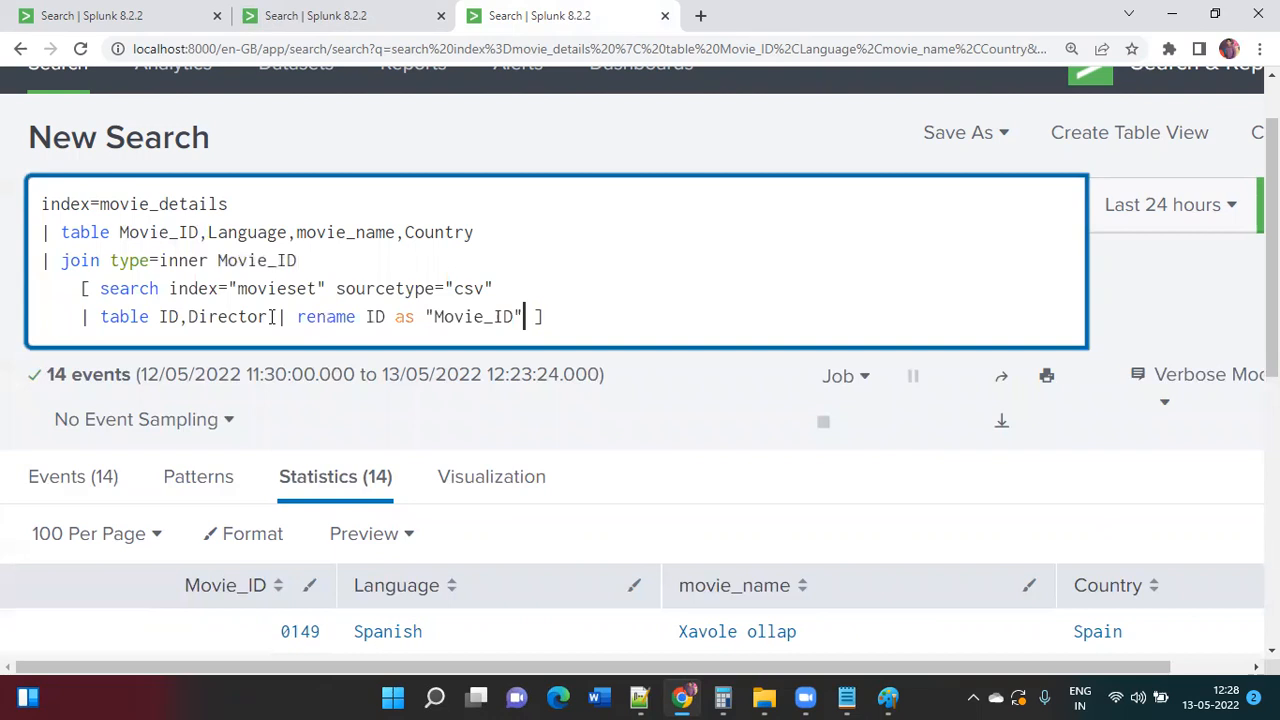
Step: Run the completed join search
click(271, 316)
key(shift+Return)
key(Return)
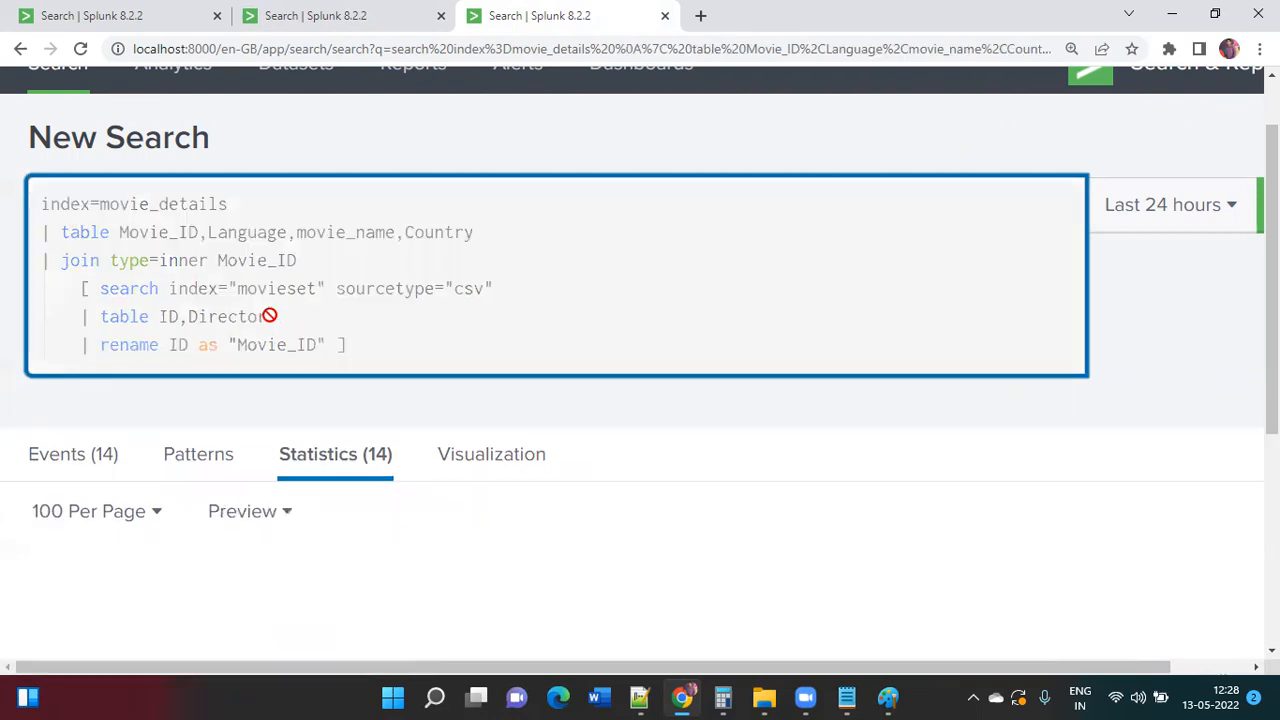
key(ctrl+minus)
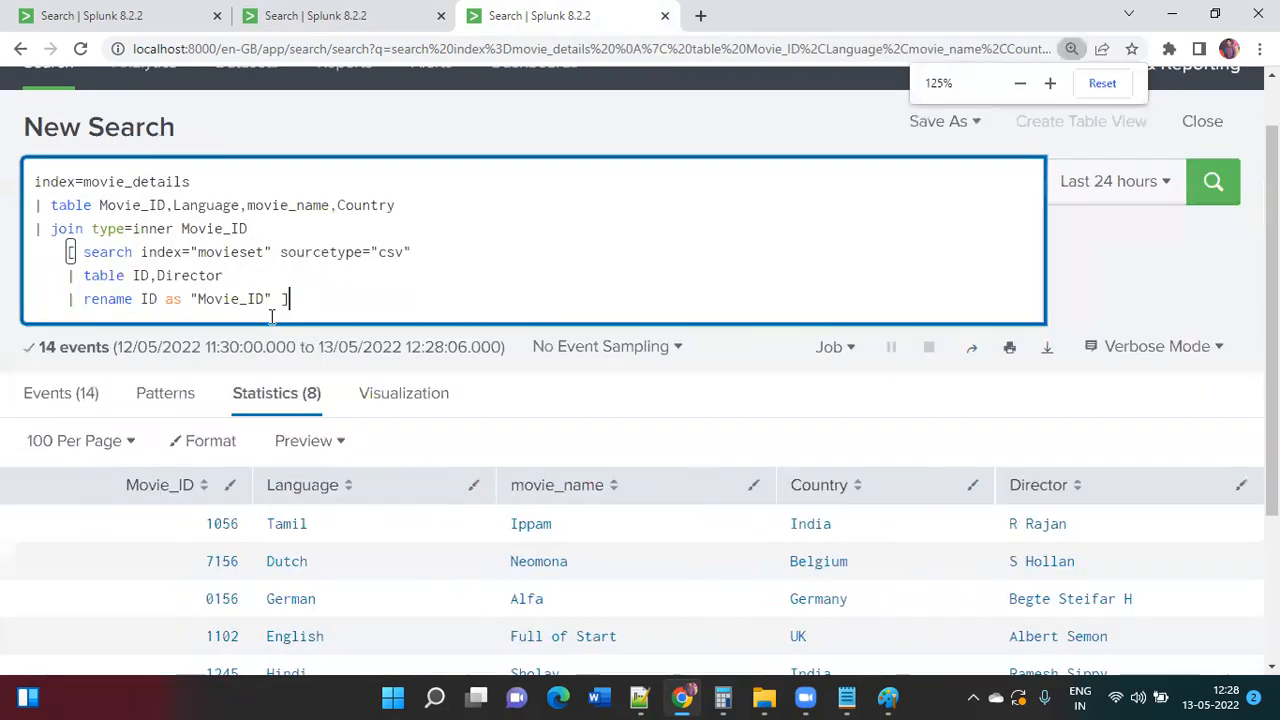
click(186, 28)
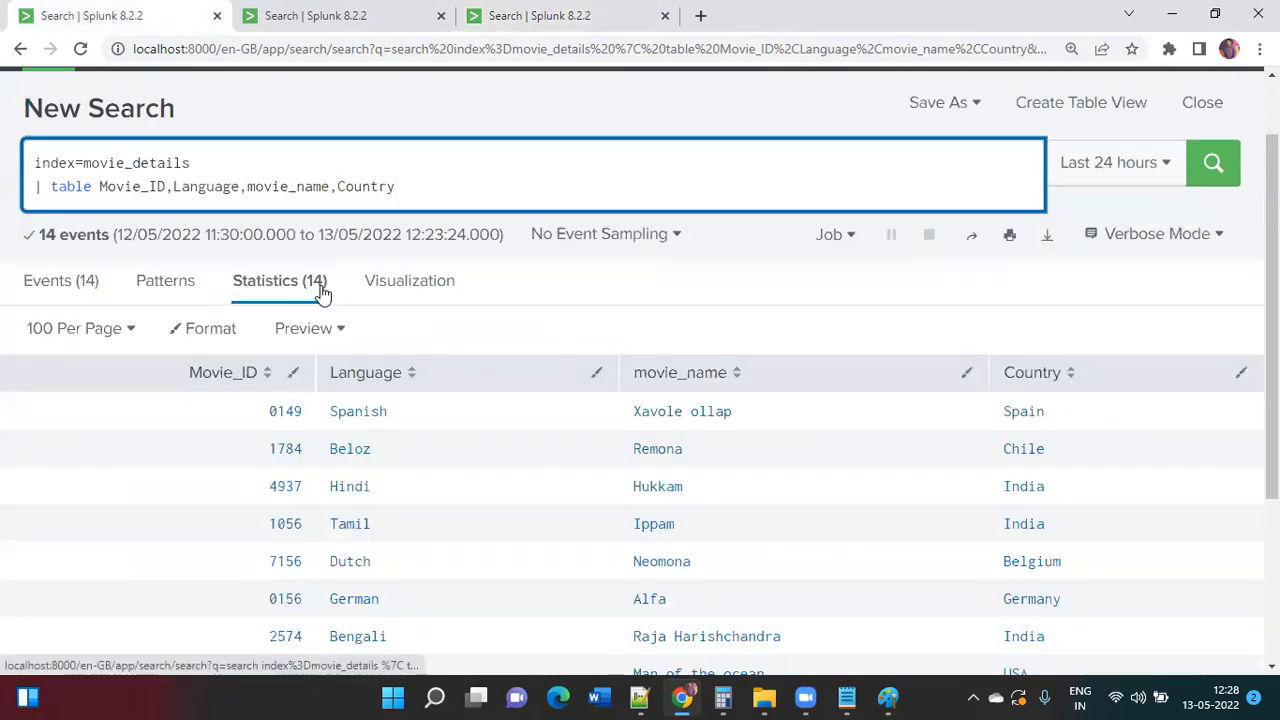
click(380, 22)
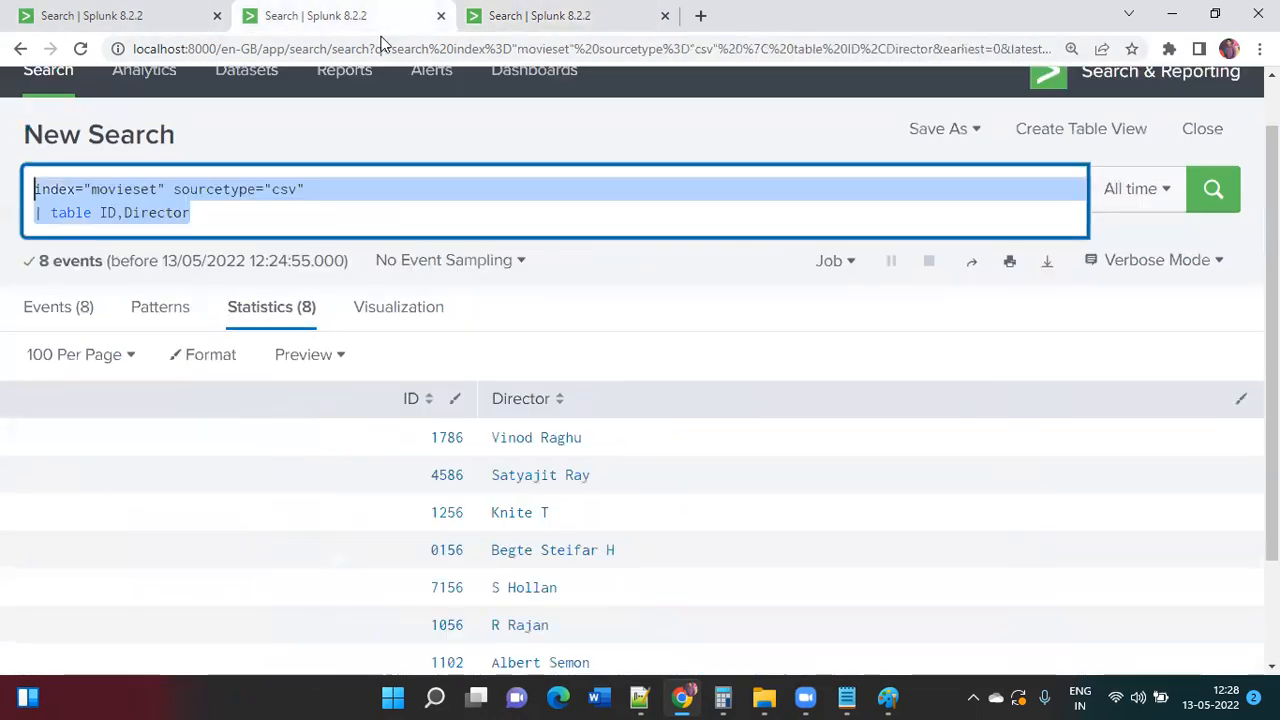
click(517, 208)
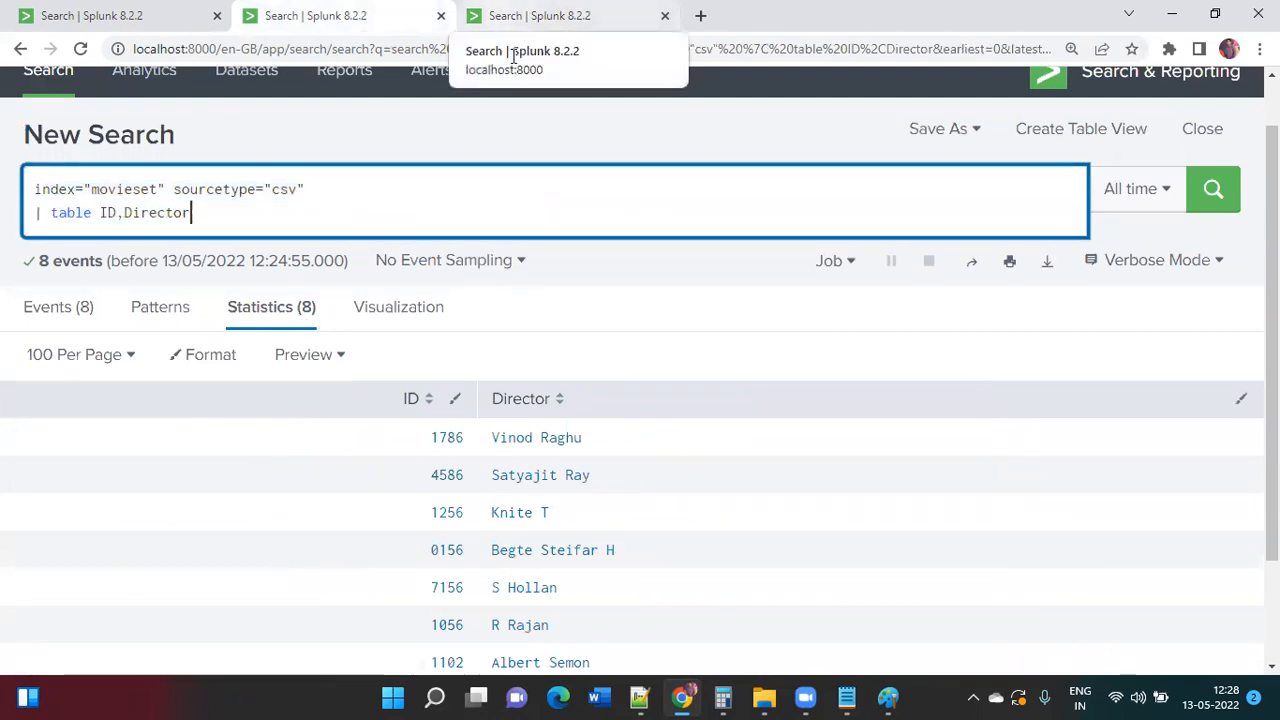
click(515, 20)
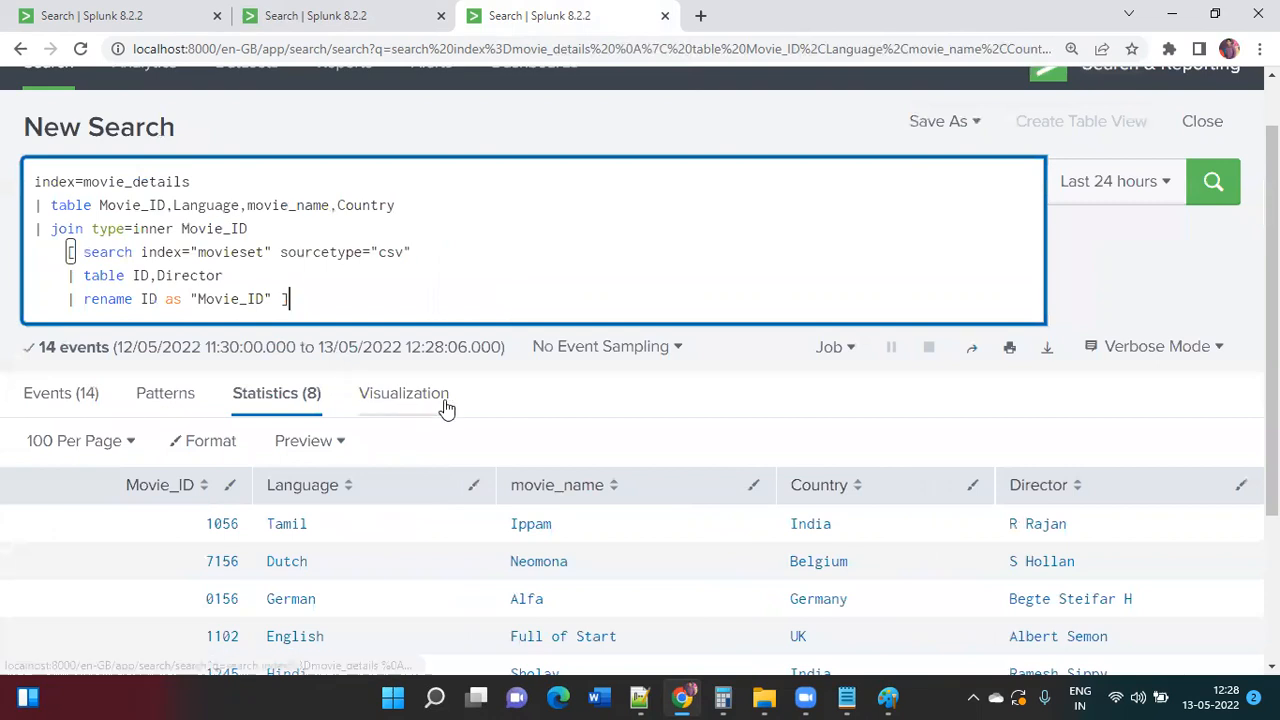
scroll(443, 406, down, 3)
scroll(443, 406, up, 1)
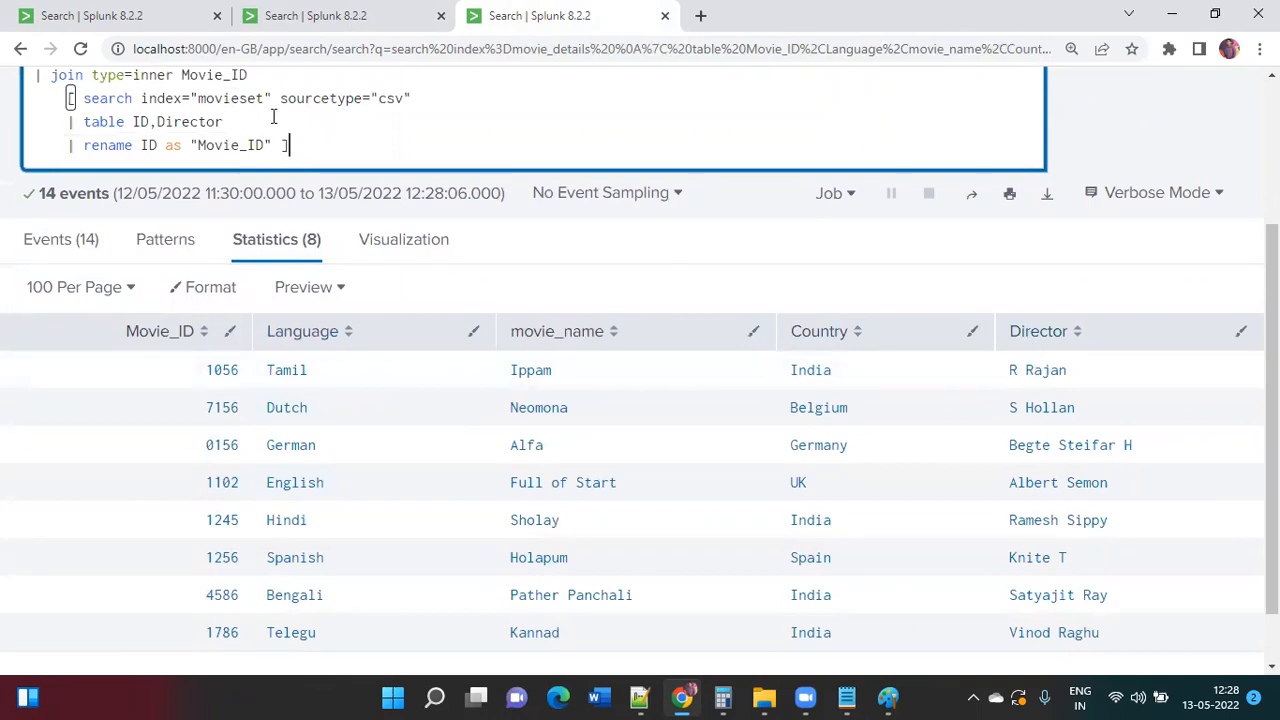
click(151, 15)
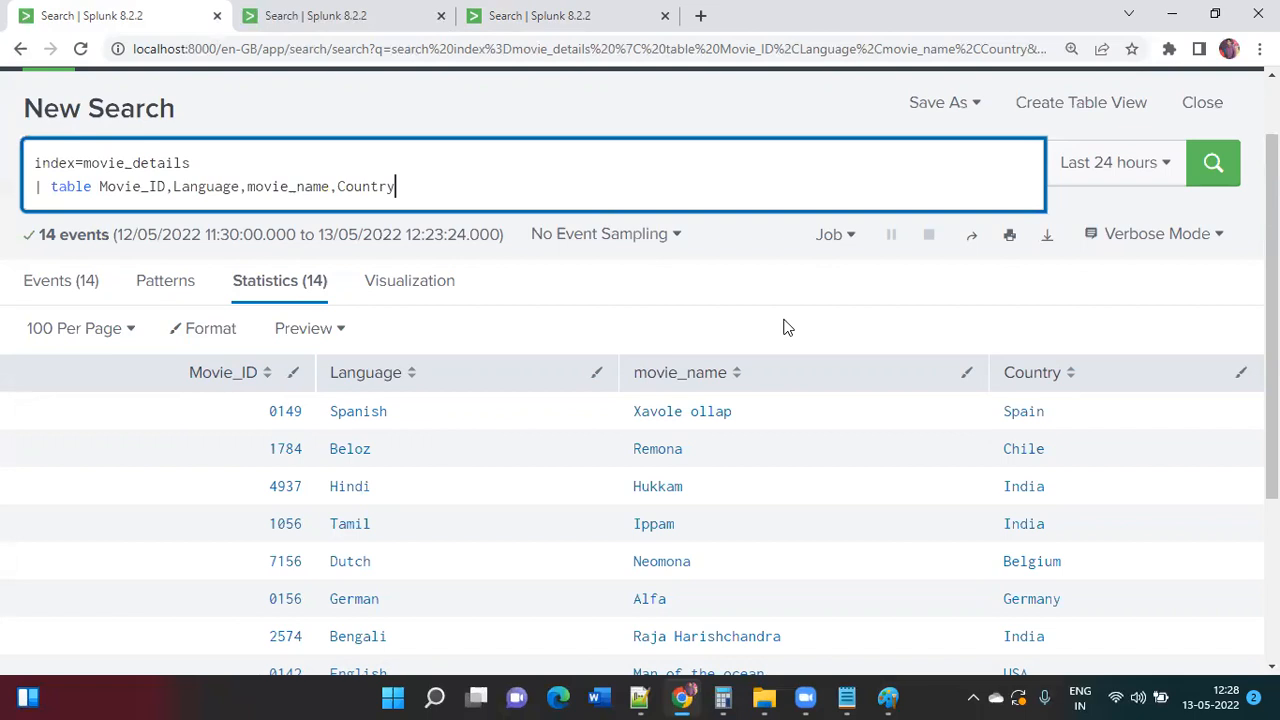
click(375, 34)
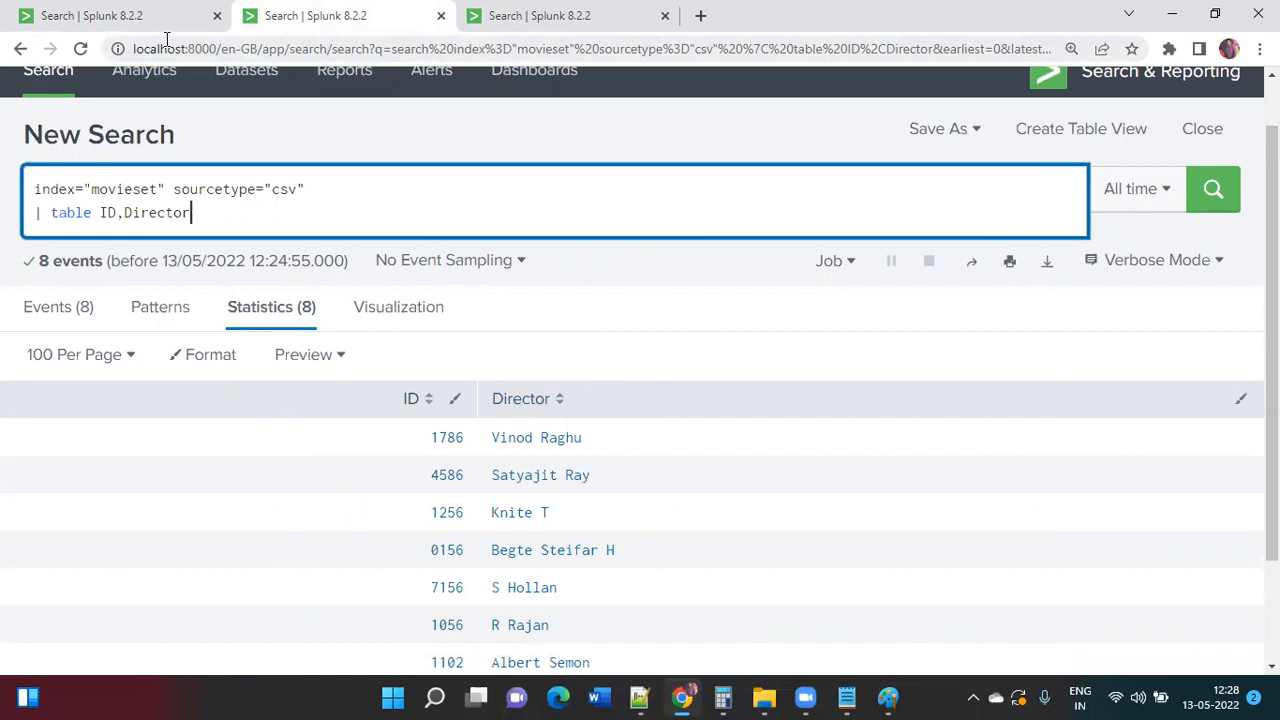
key(ctrl+Tab)
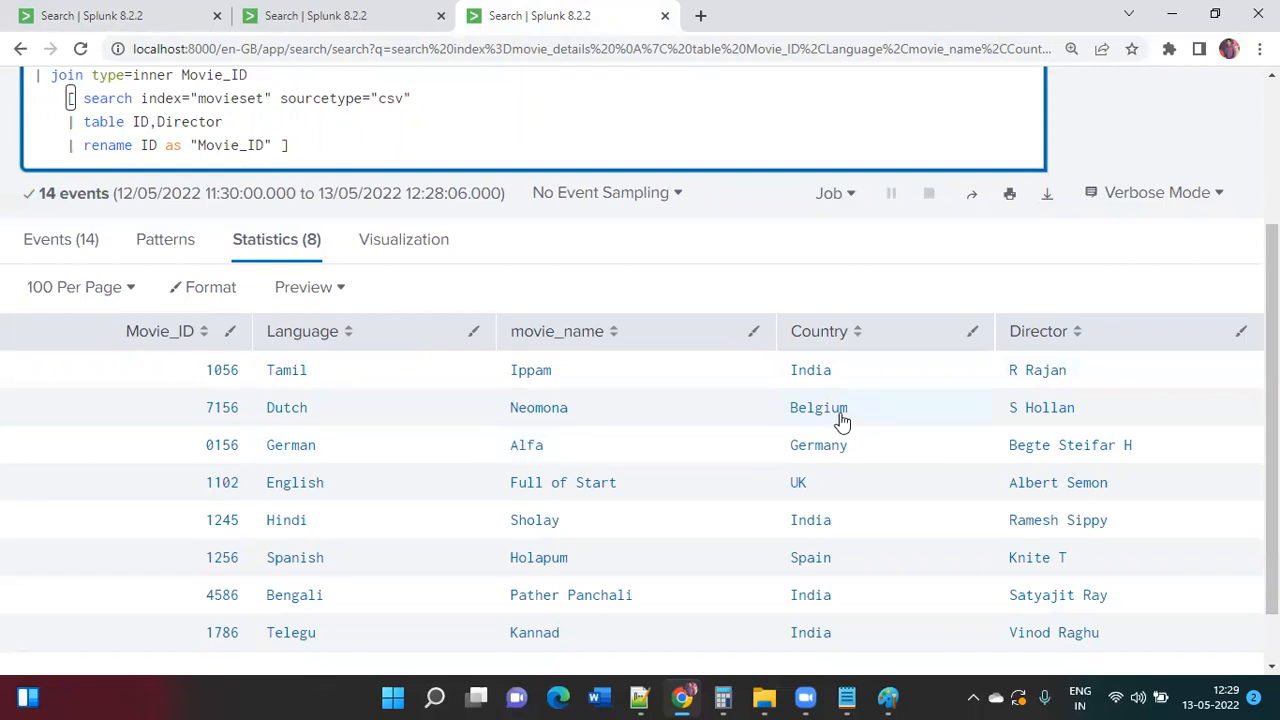
scroll(842, 422, down, 1)
scroll(842, 422, up, 2)
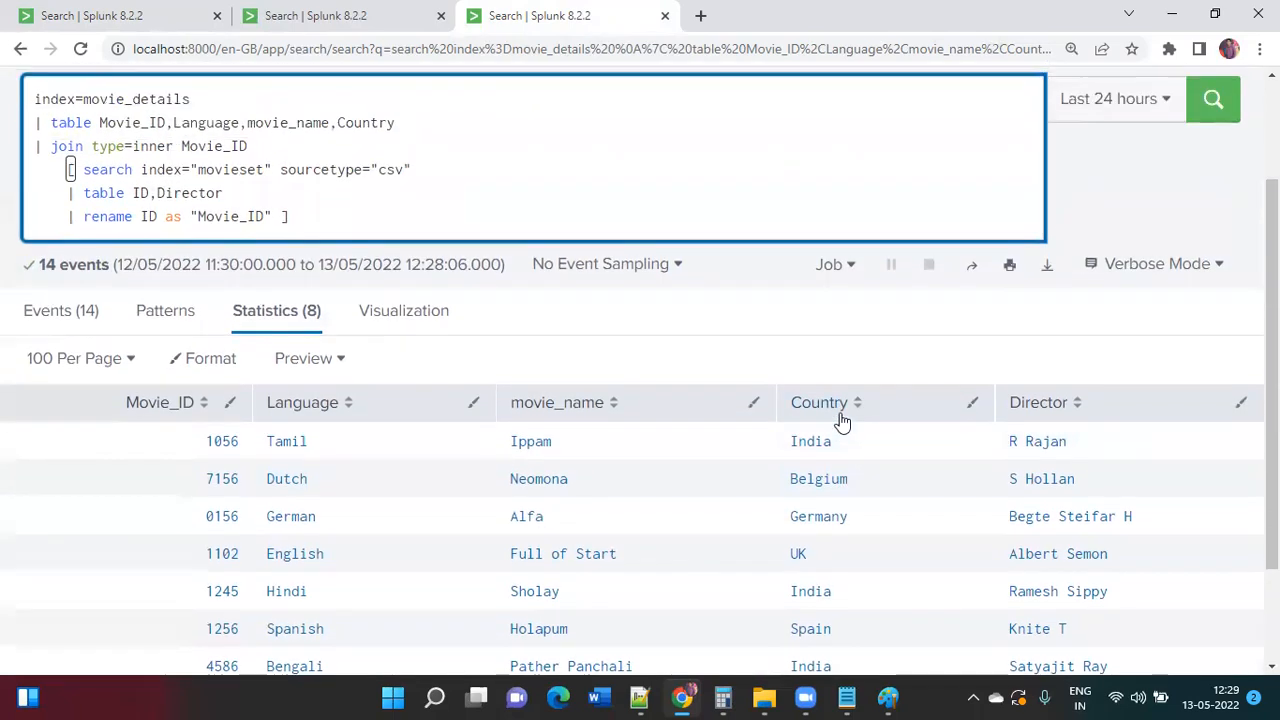
scroll(842, 422, up, 1)
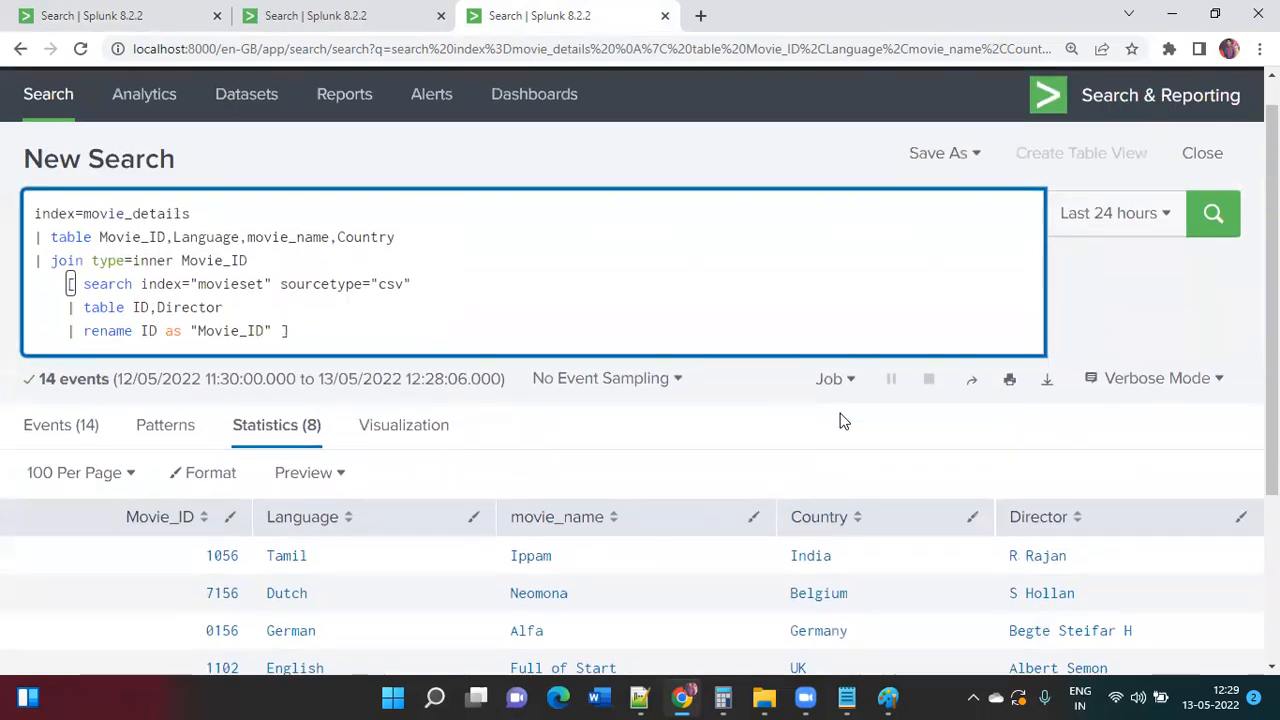
Step: Undo the old Venn edits and draw a second black circle overlapping the first
click(888, 697)
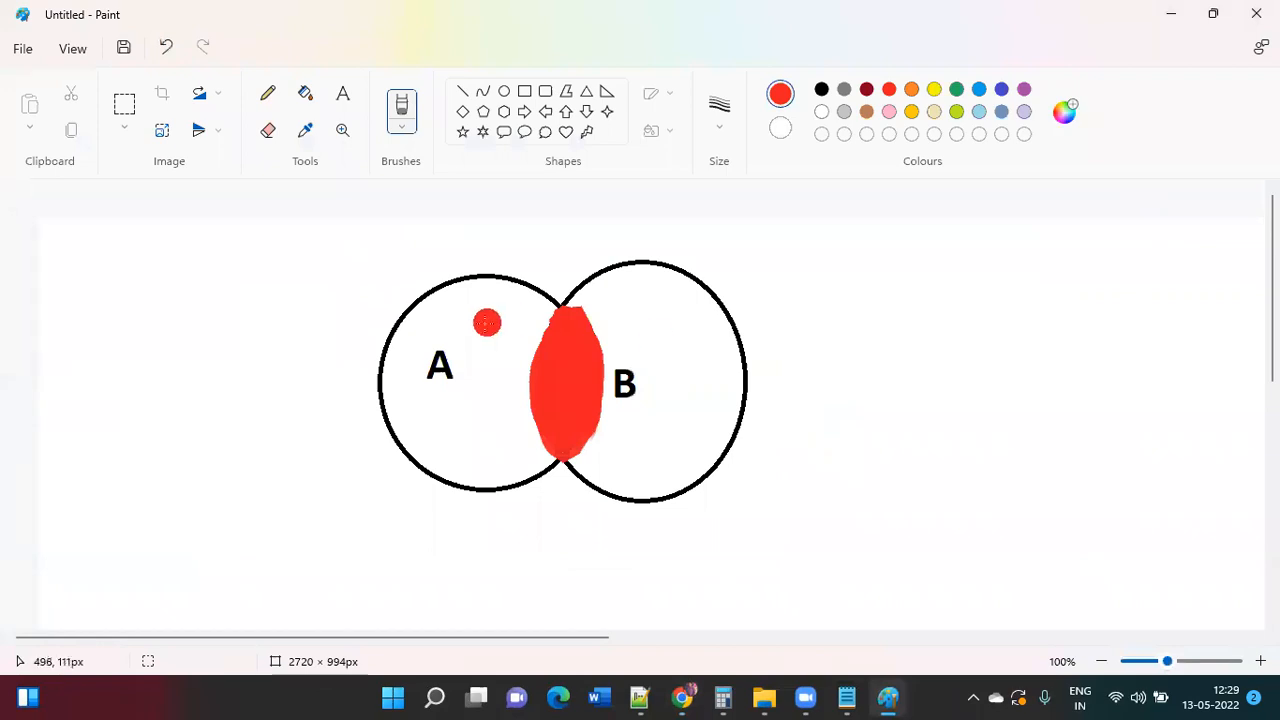
key(ctrl+z)
key(ctrl+z)
key(ctrl+z)
key(ctrl+z)
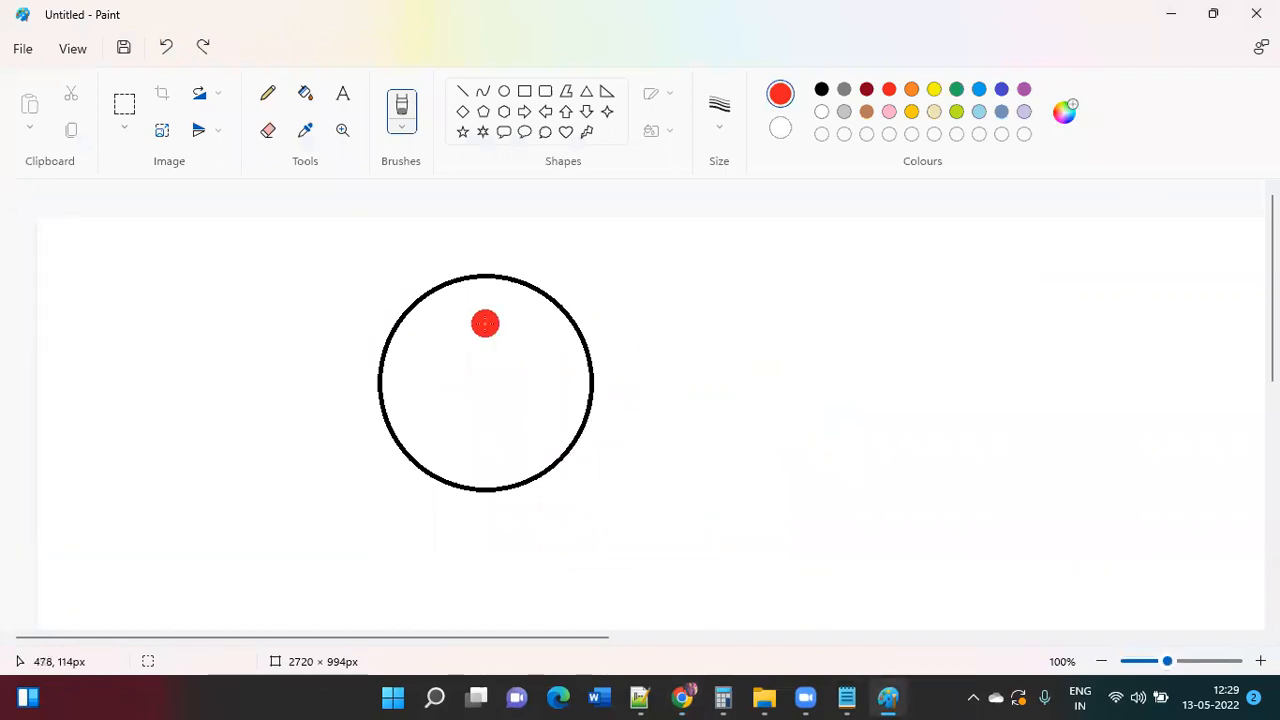
click(505, 93)
drag(547, 264, 748, 484)
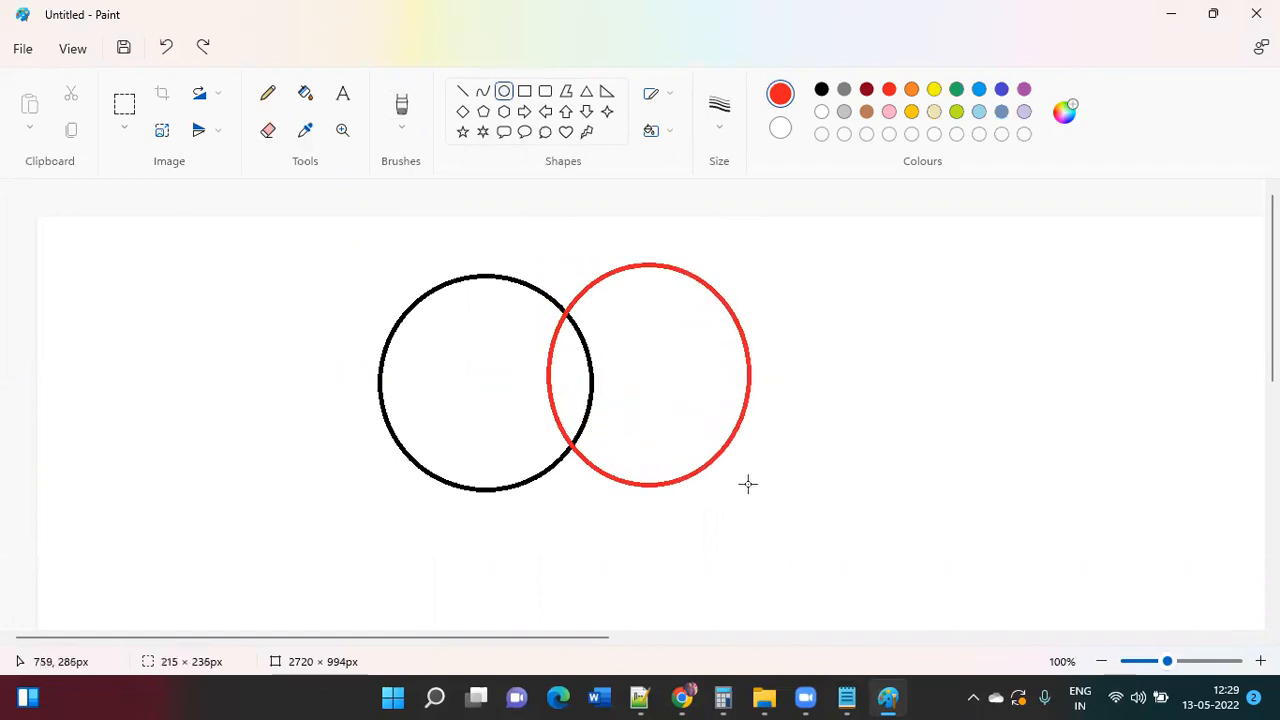
click(821, 91)
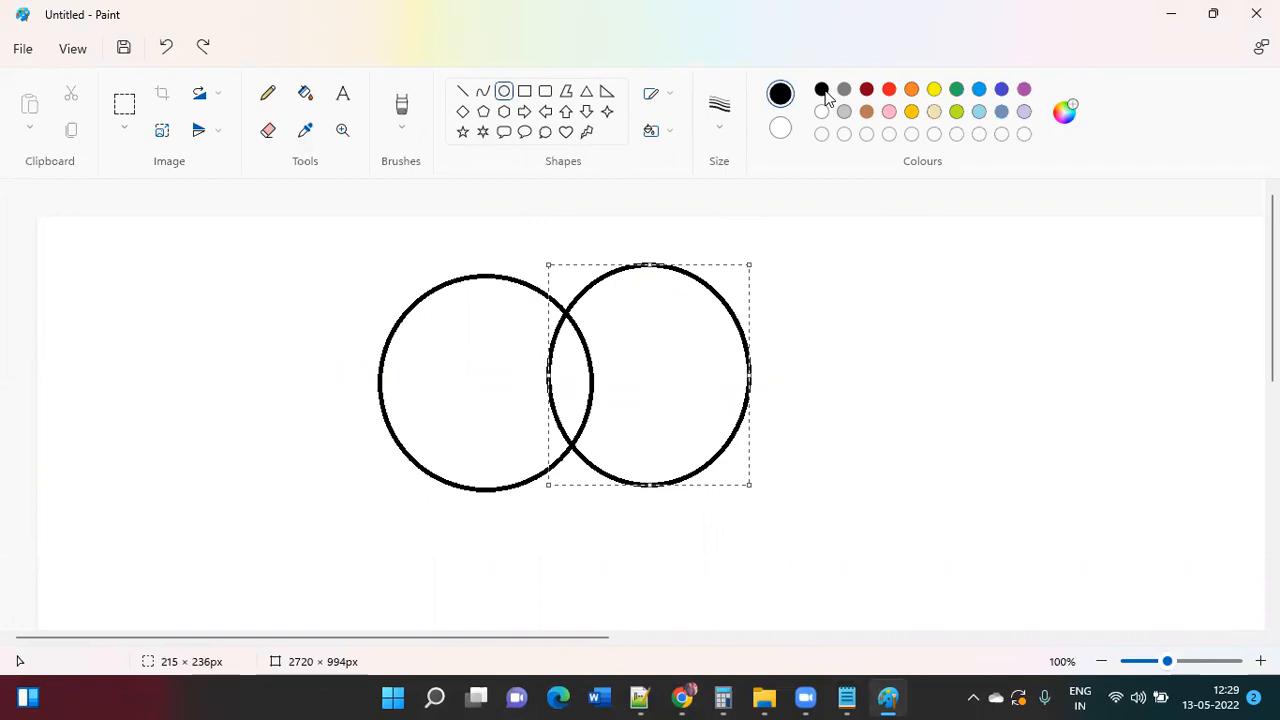
click(926, 339)
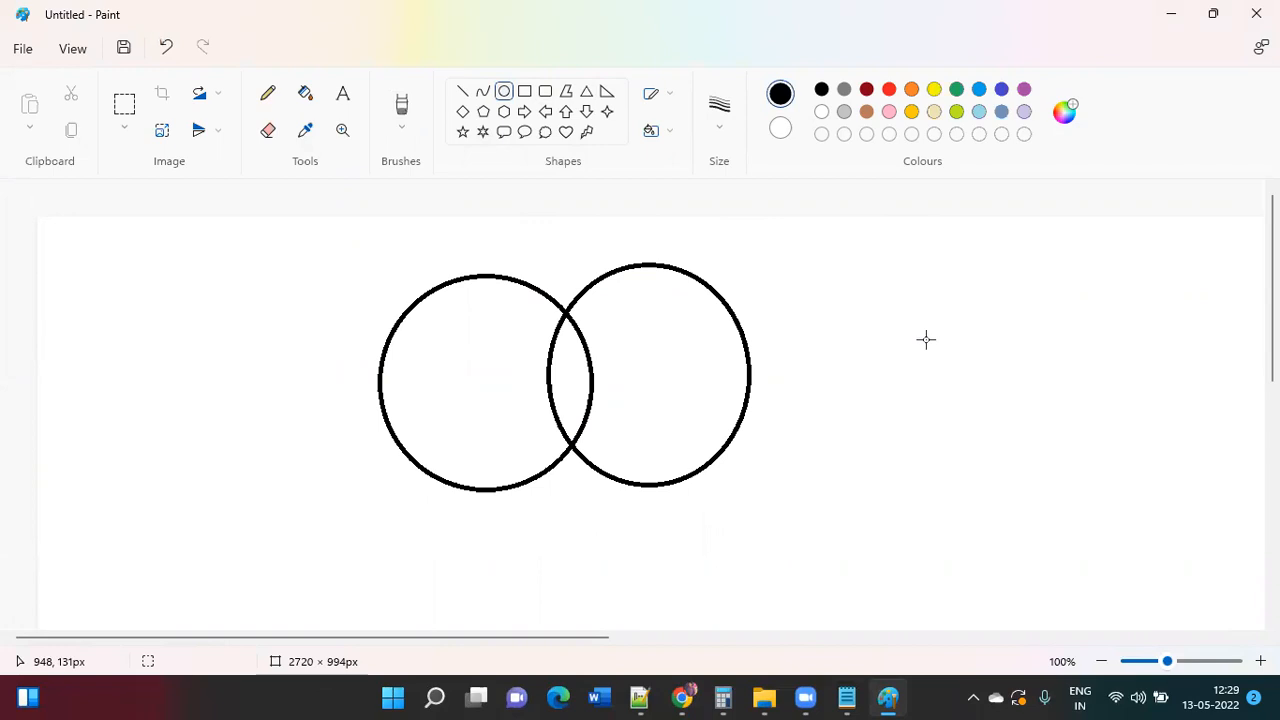
click(402, 128)
Step: Paint the left circle, overlap included, solid green with the oil brush, then minimize Paint
click(460, 343)
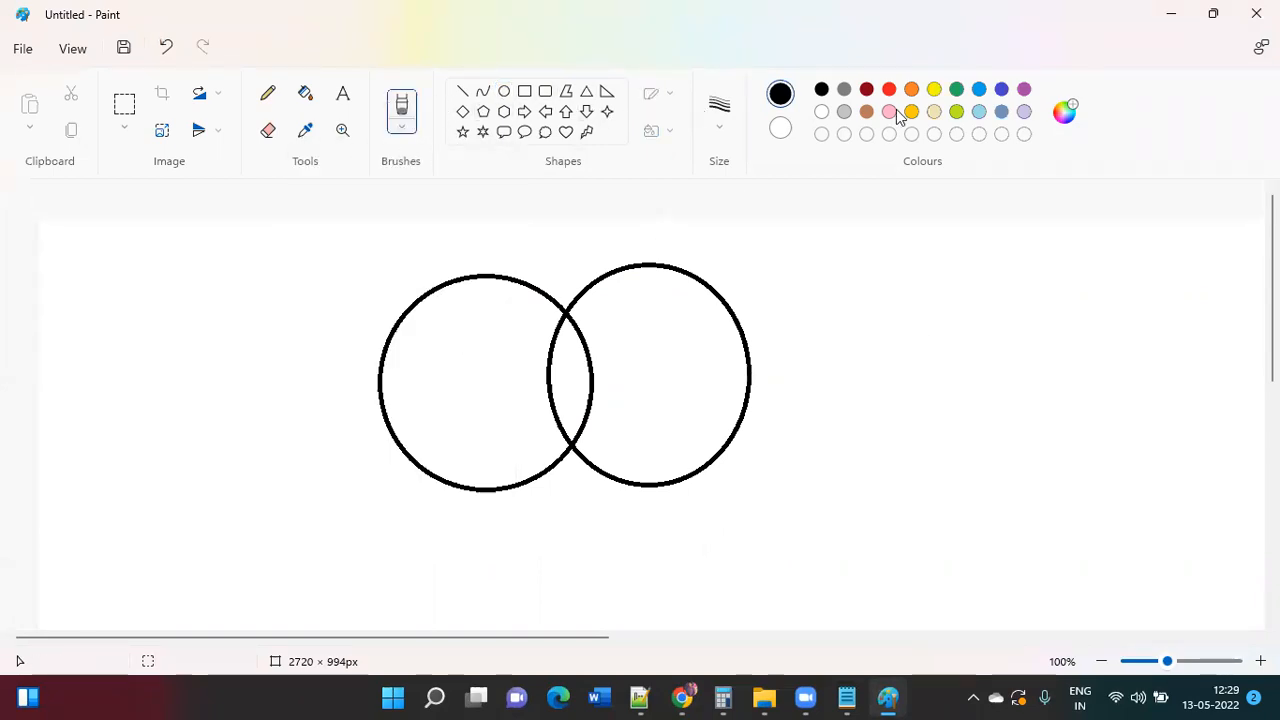
click(957, 90)
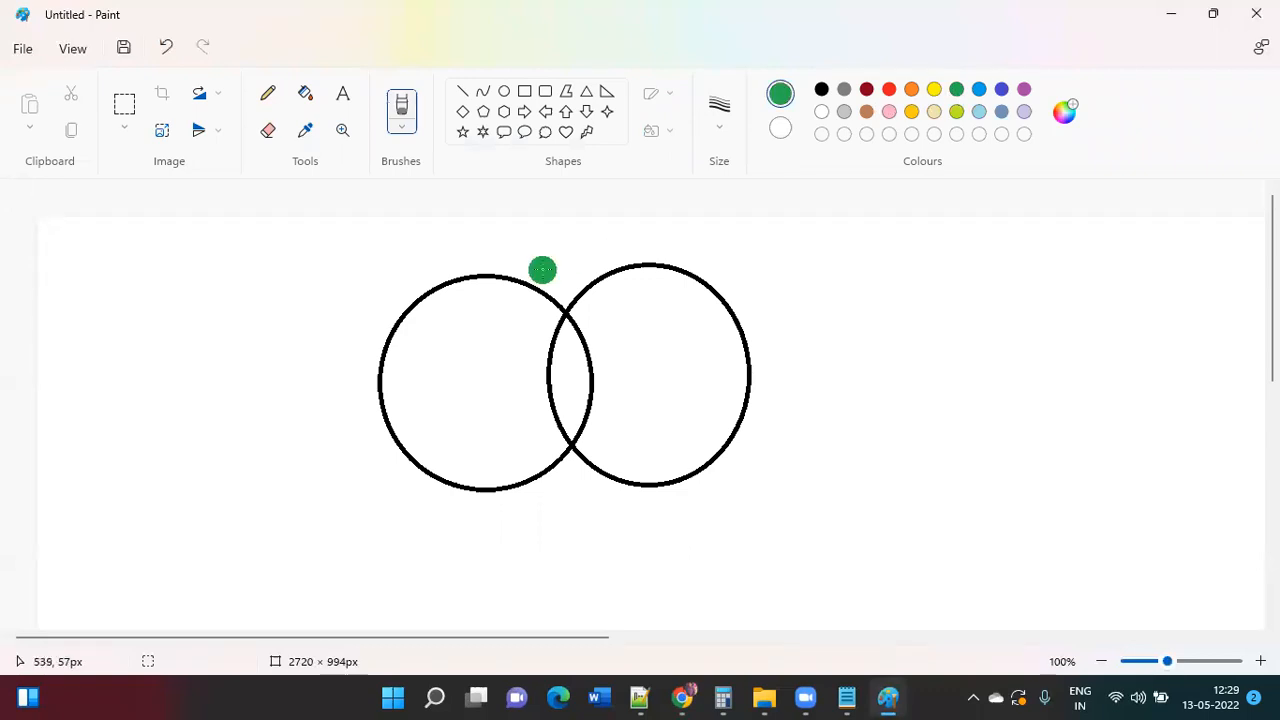
mouse_move(569, 317)
mouse_down()
mouse_move(557, 353)
mouse_move(567, 415)
mouse_move(578, 335)
mouse_move(564, 440)
mouse_move(570, 318)
mouse_move(534, 291)
mouse_move(457, 276)
mouse_move(372, 350)
mouse_move(393, 435)
mouse_move(470, 482)
mouse_move(565, 440)
mouse_move(480, 440)
mouse_up()
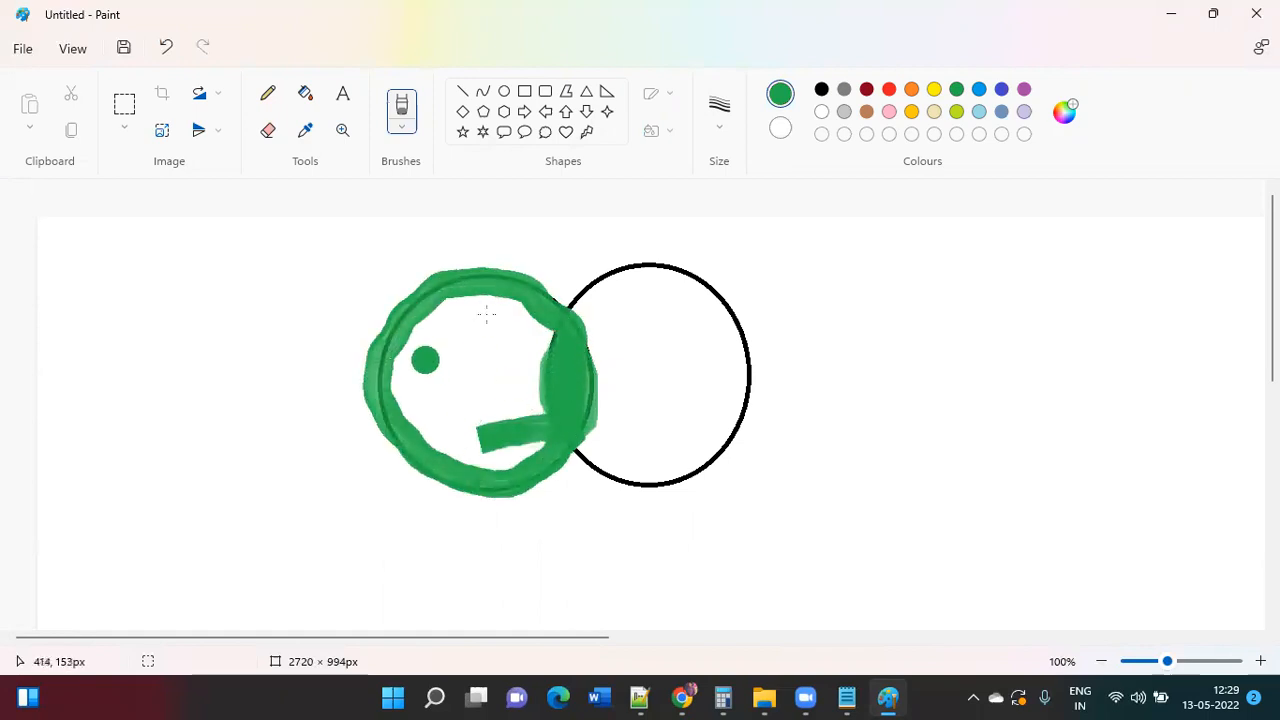
mouse_move(466, 310)
mouse_down()
mouse_move(426, 332)
mouse_move(416, 375)
mouse_move(435, 437)
mouse_move(478, 440)
mouse_move(505, 461)
mouse_move(405, 425)
mouse_move(545, 330)
mouse_move(495, 305)
mouse_move(500, 290)
mouse_move(460, 360)
mouse_move(471, 389)
mouse_move(530, 372)
mouse_move(525, 360)
mouse_move(495, 374)
mouse_move(533, 415)
mouse_up()
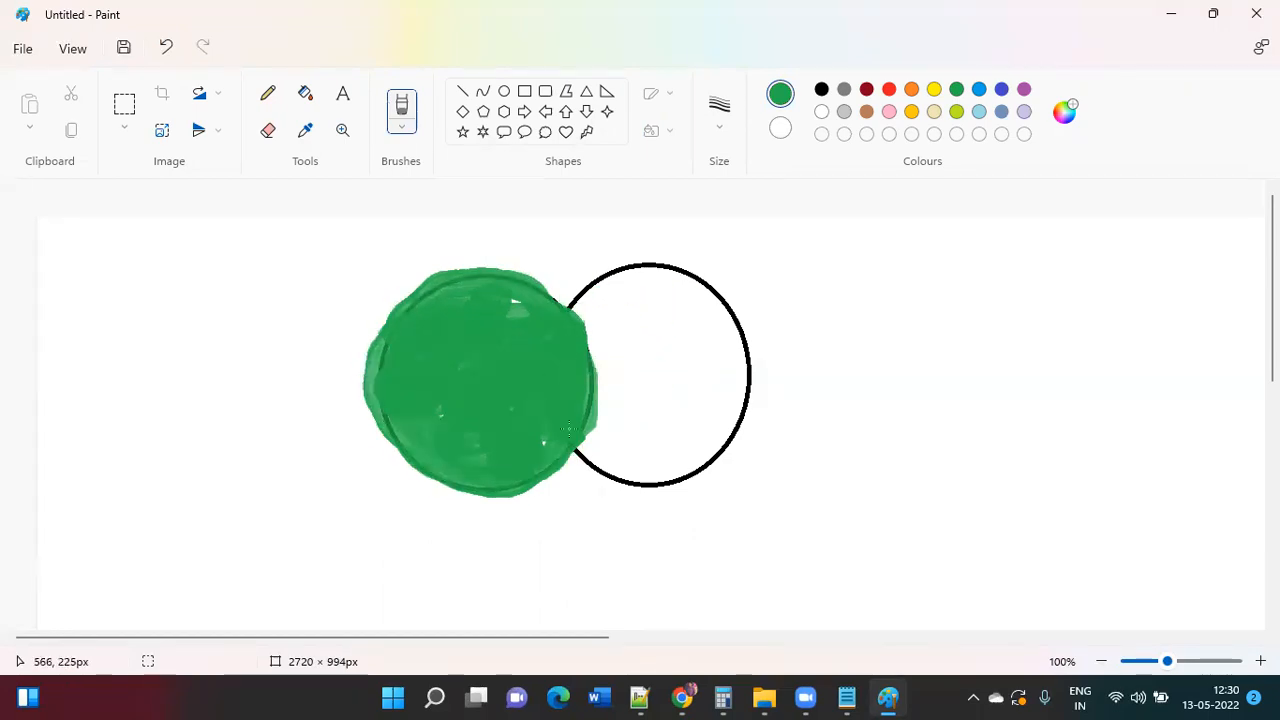
click(1172, 13)
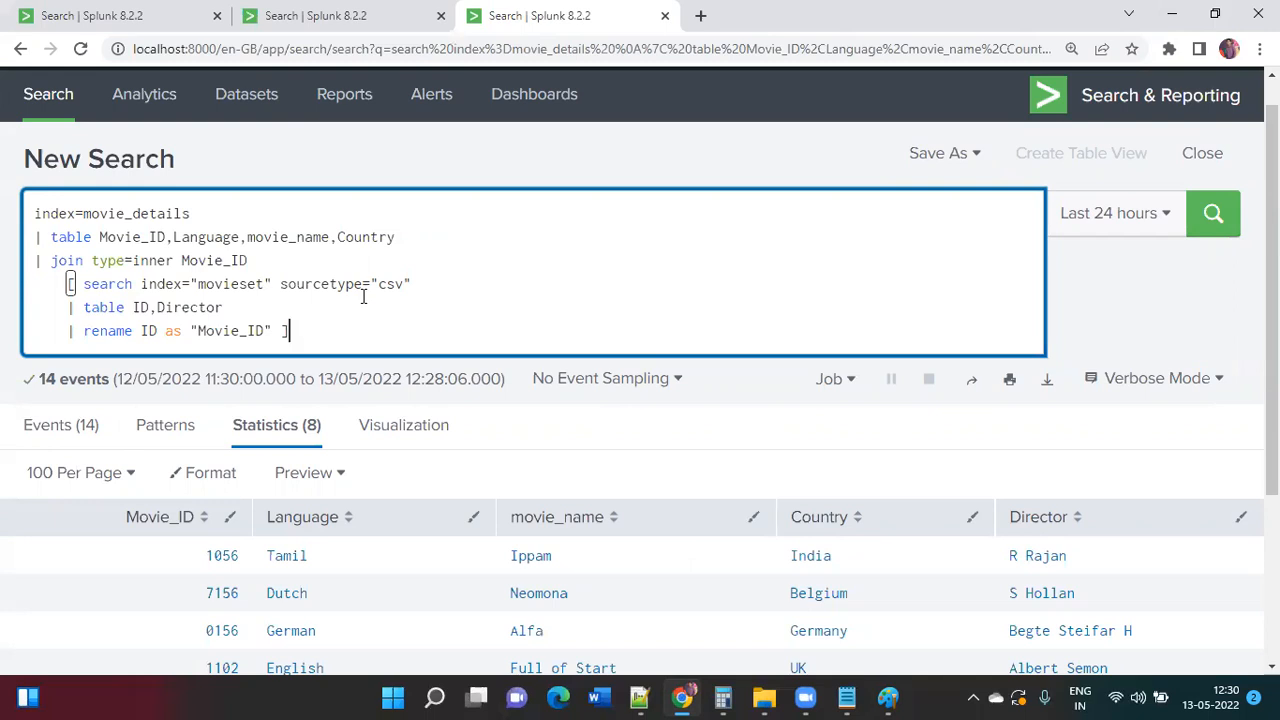
Step: Drop type=inner from the join, rerun it (still 8 rows), and insert type=left before Movie_ID
click(175, 260)
key(BackSpace)
key(BackSpace)
key(BackSpace)
key(BackSpace)
key(BackSpace)
key(BackSpace)
key(BackSpace)
key(BackSpace)
key(BackSpace)
key(BackSpace)
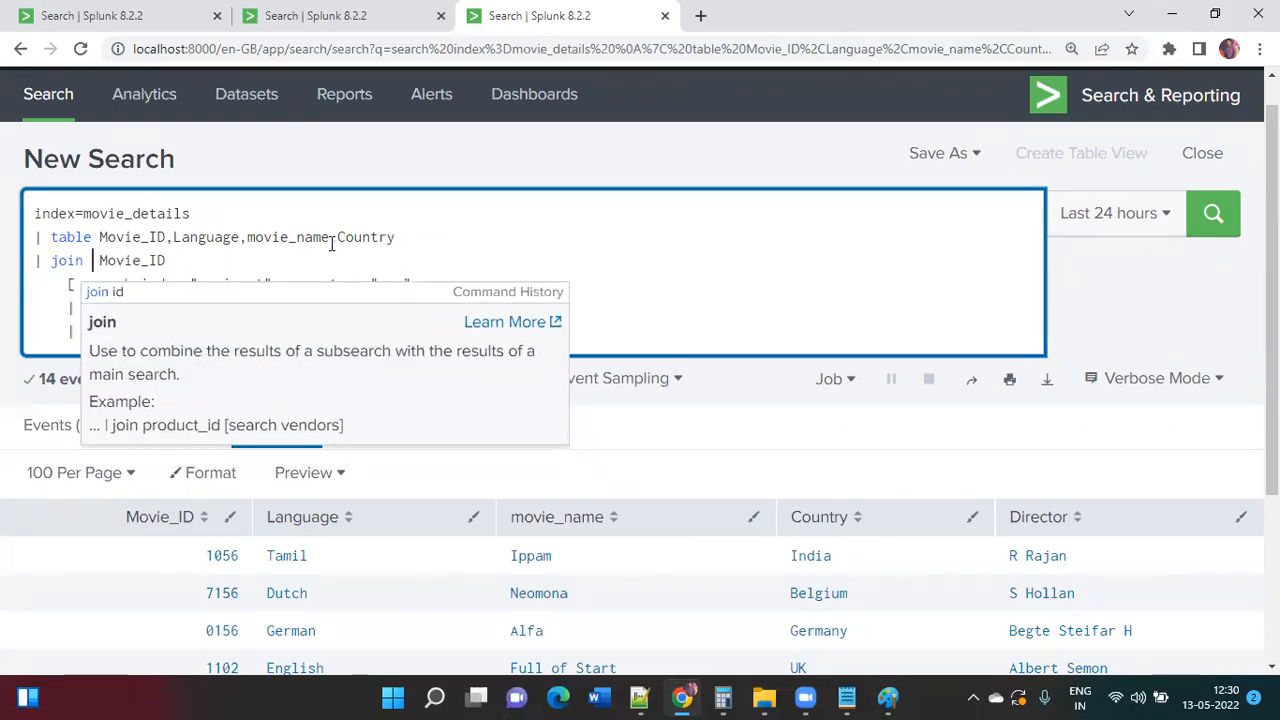
key(Delete)
click(620, 262)
key(Return)
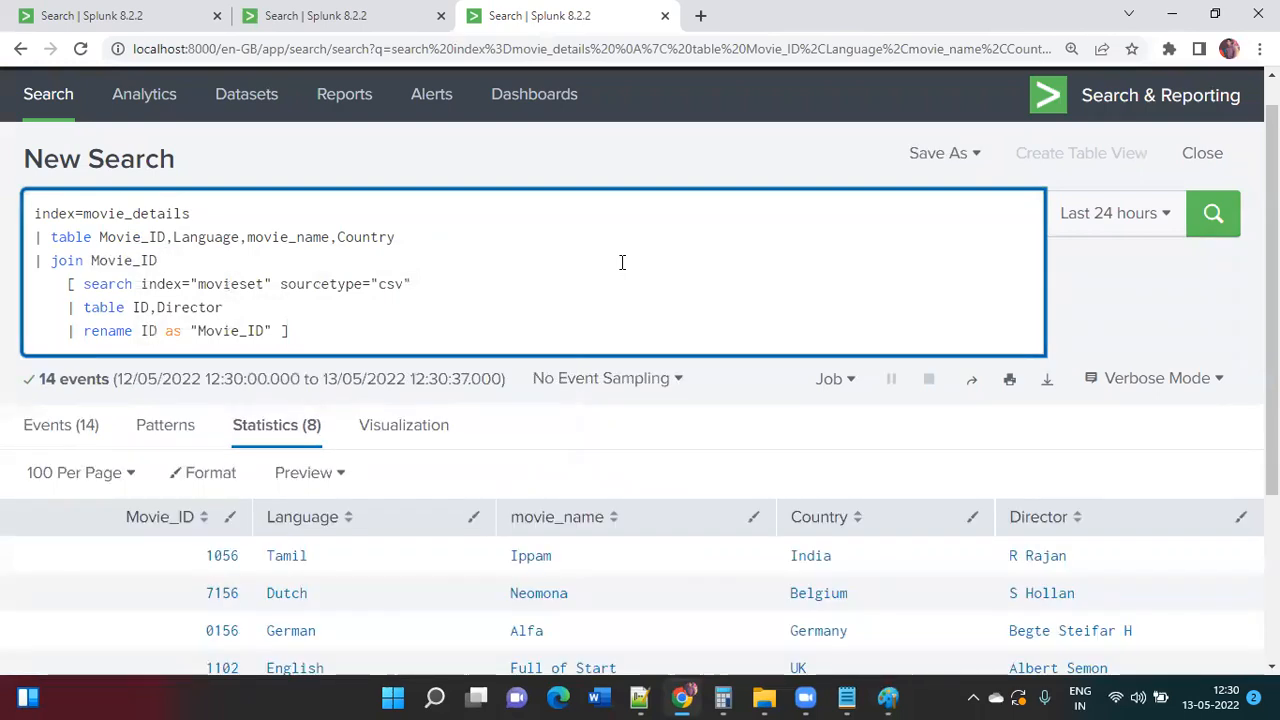
scroll(621, 265, down, 2)
scroll(620, 268, up, 1)
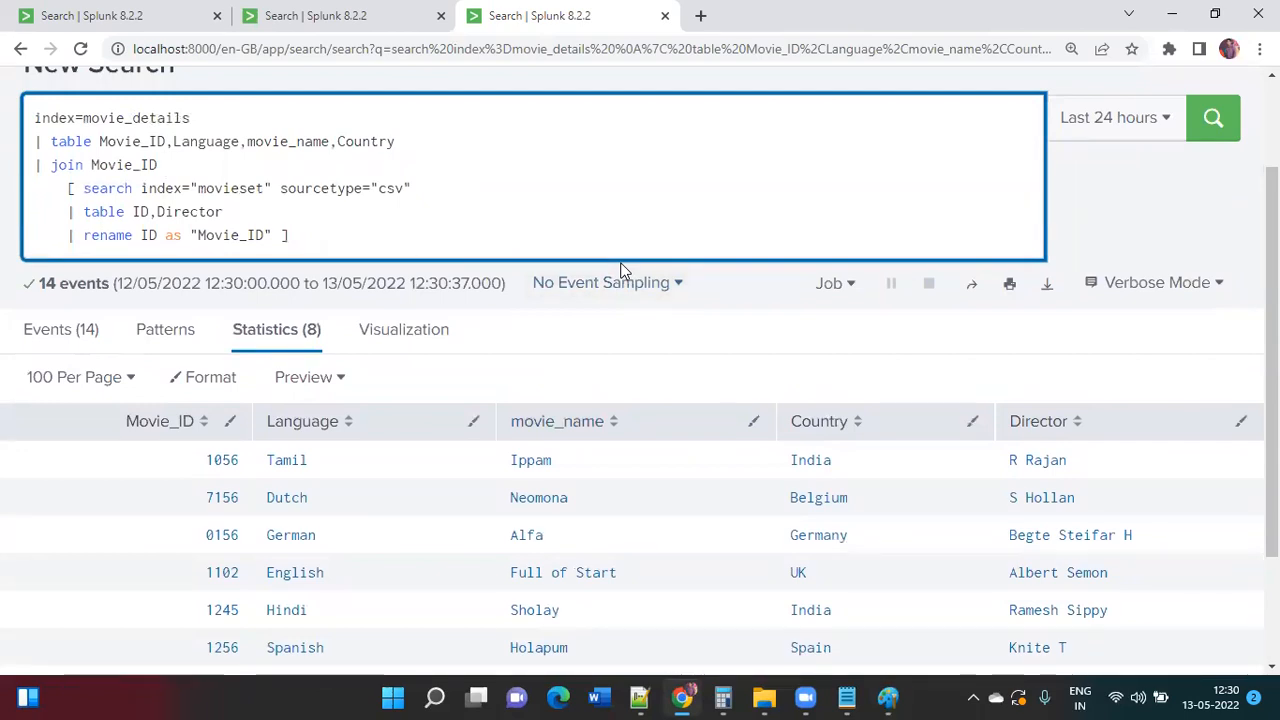
key(Left)
key(Left)
key(Left)
key(Left)
key(Left)
text(type=)
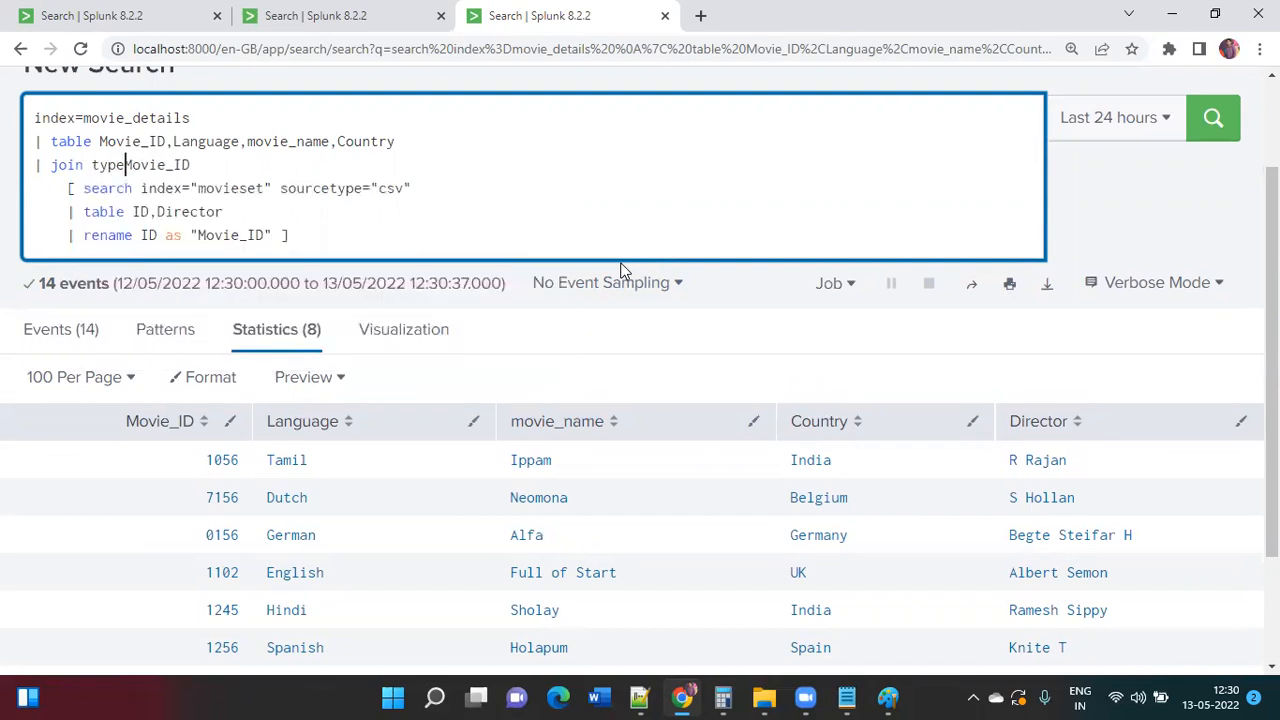
text(left)
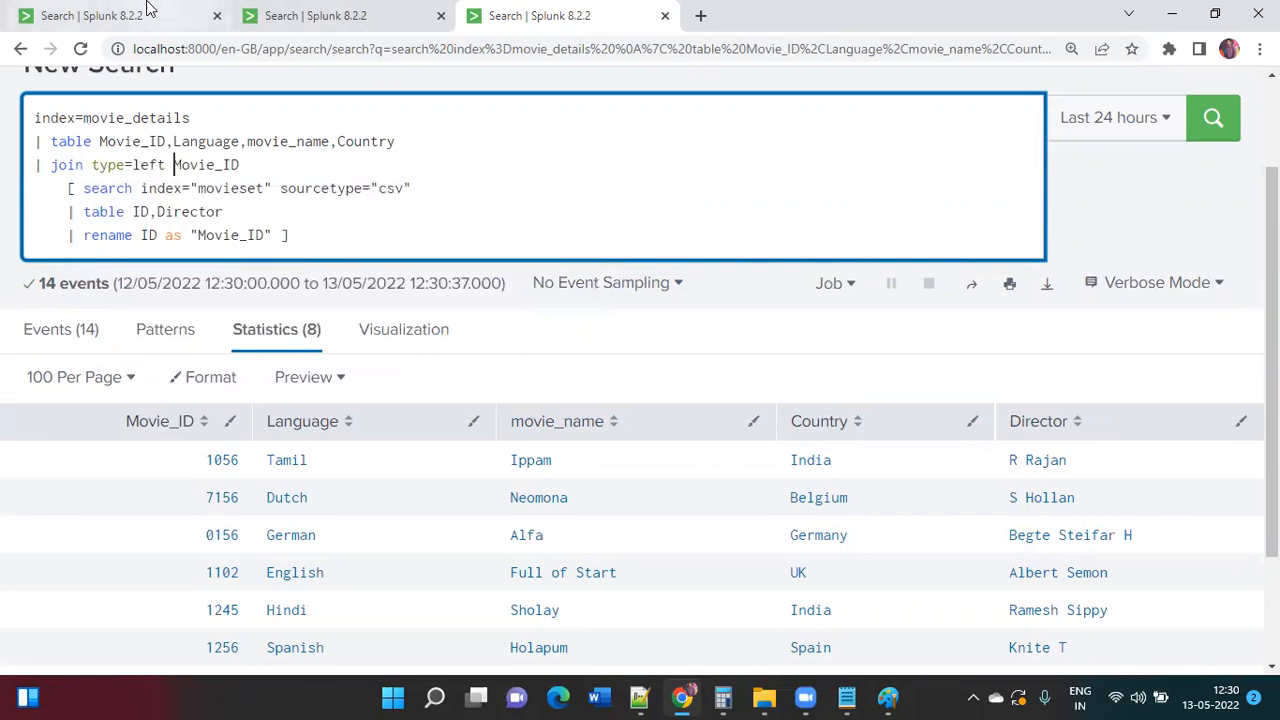
Step: Compare against the plain table search, then rerun the left join to list all 14 movies
click(146, 10)
click(316, 8)
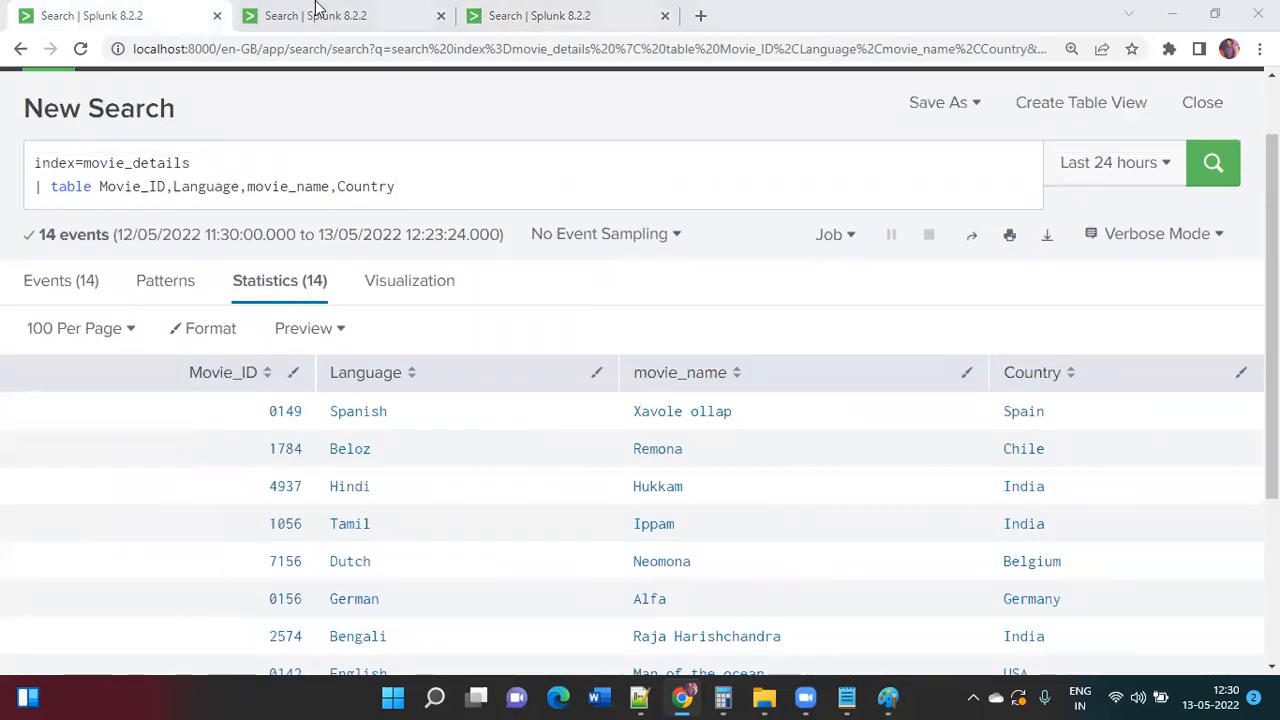
click(480, 16)
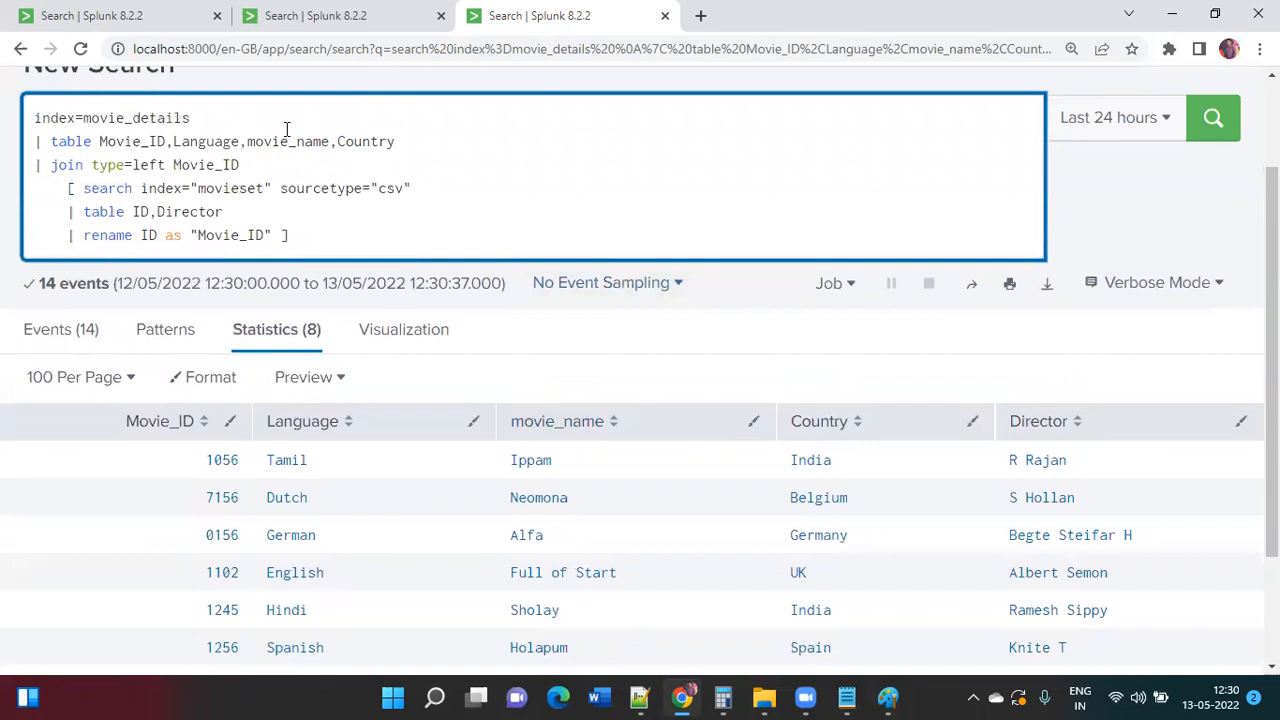
drag(405, 142, 108, 28)
click(115, 20)
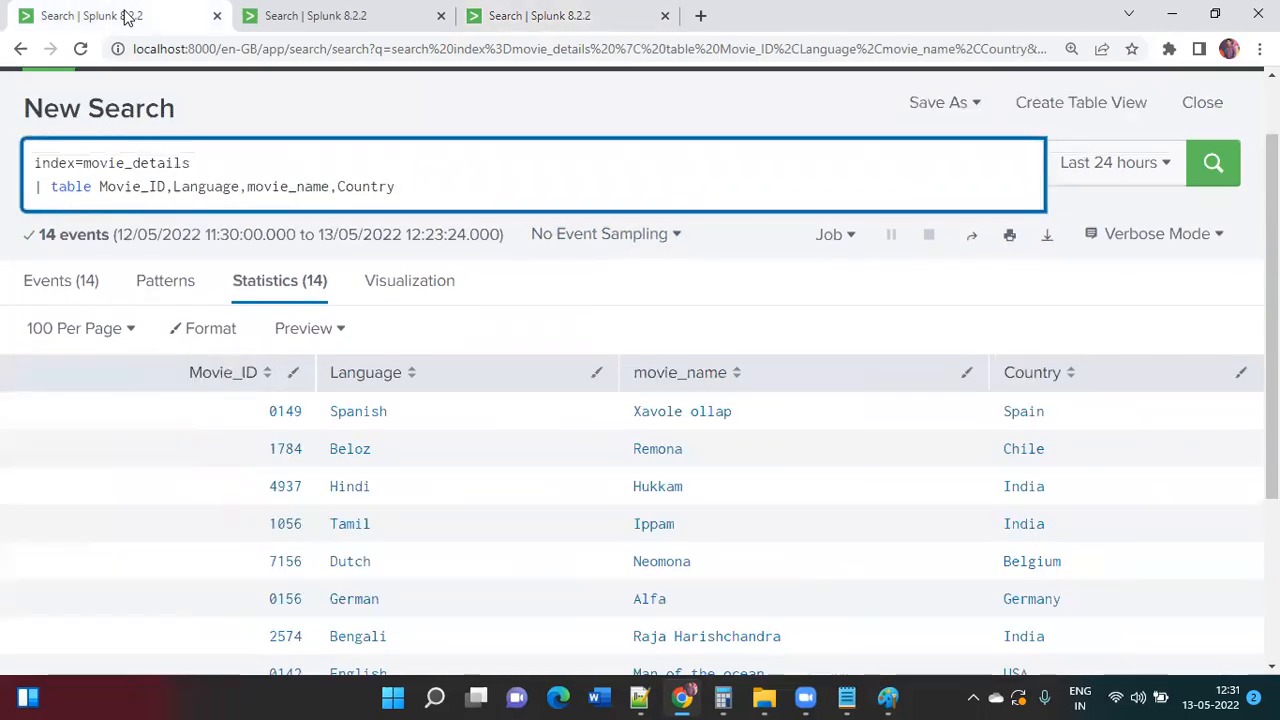
click(530, 16)
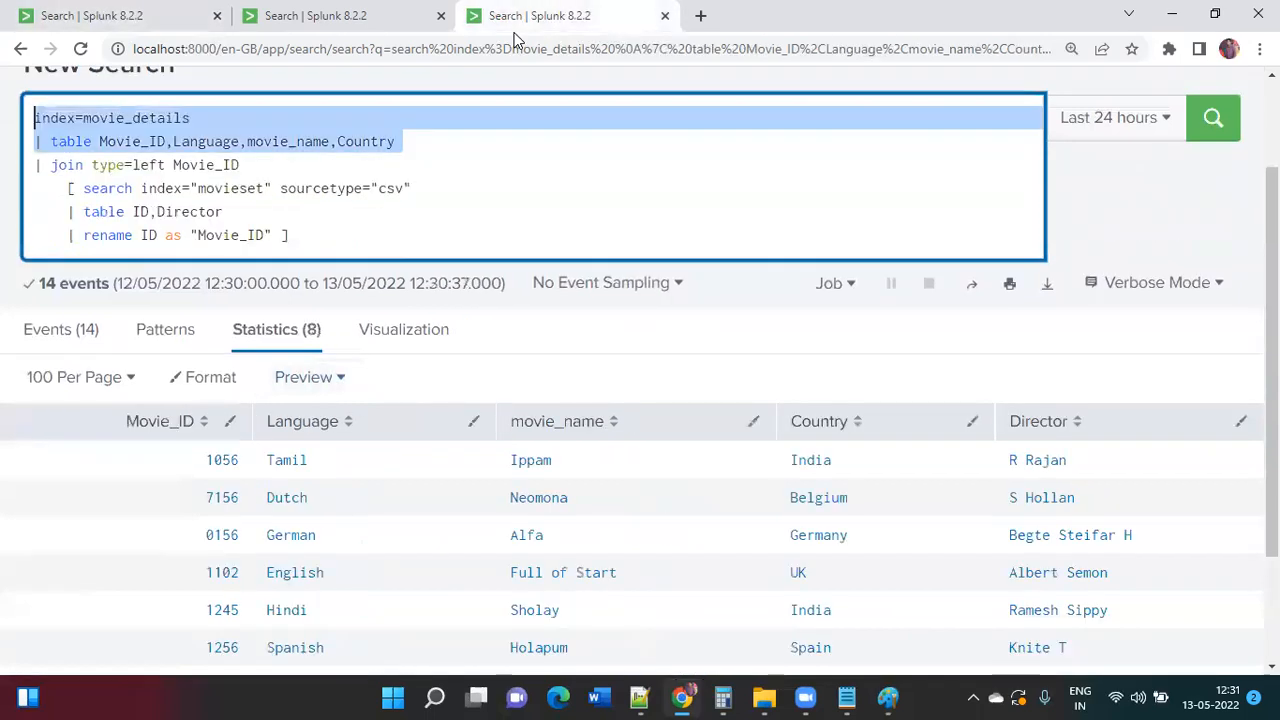
click(214, 189)
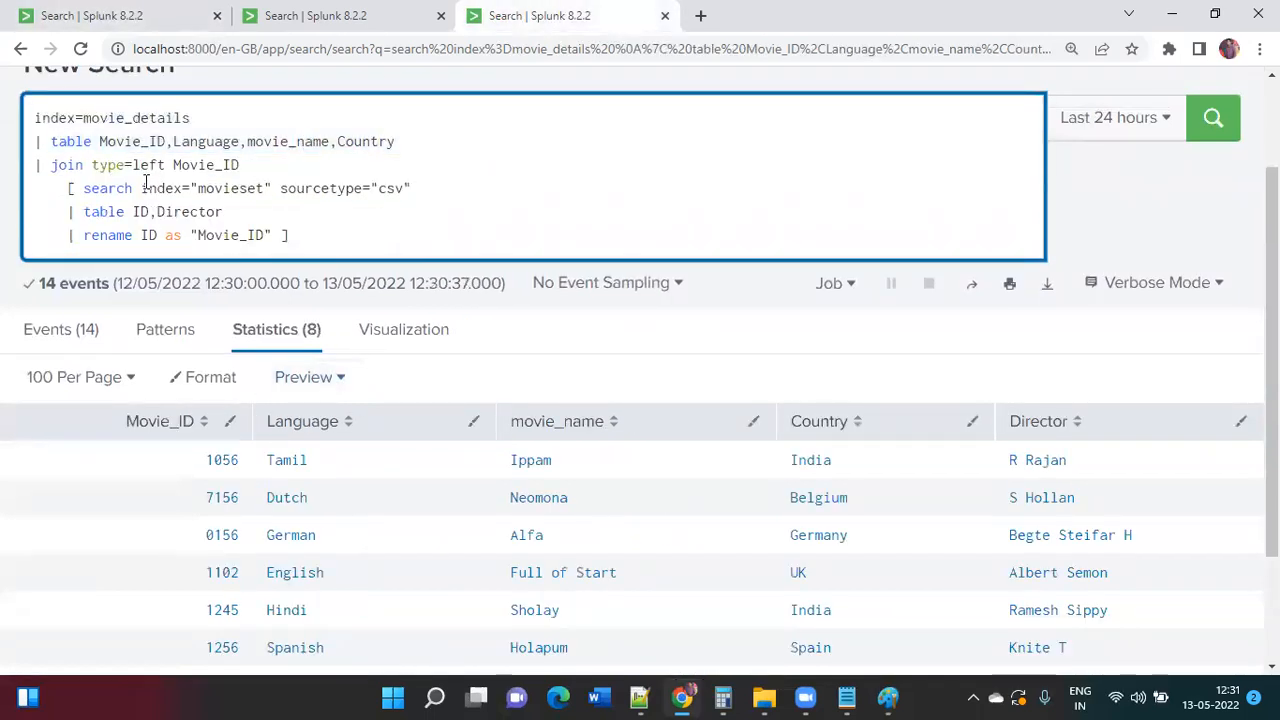
drag(86, 185, 225, 212)
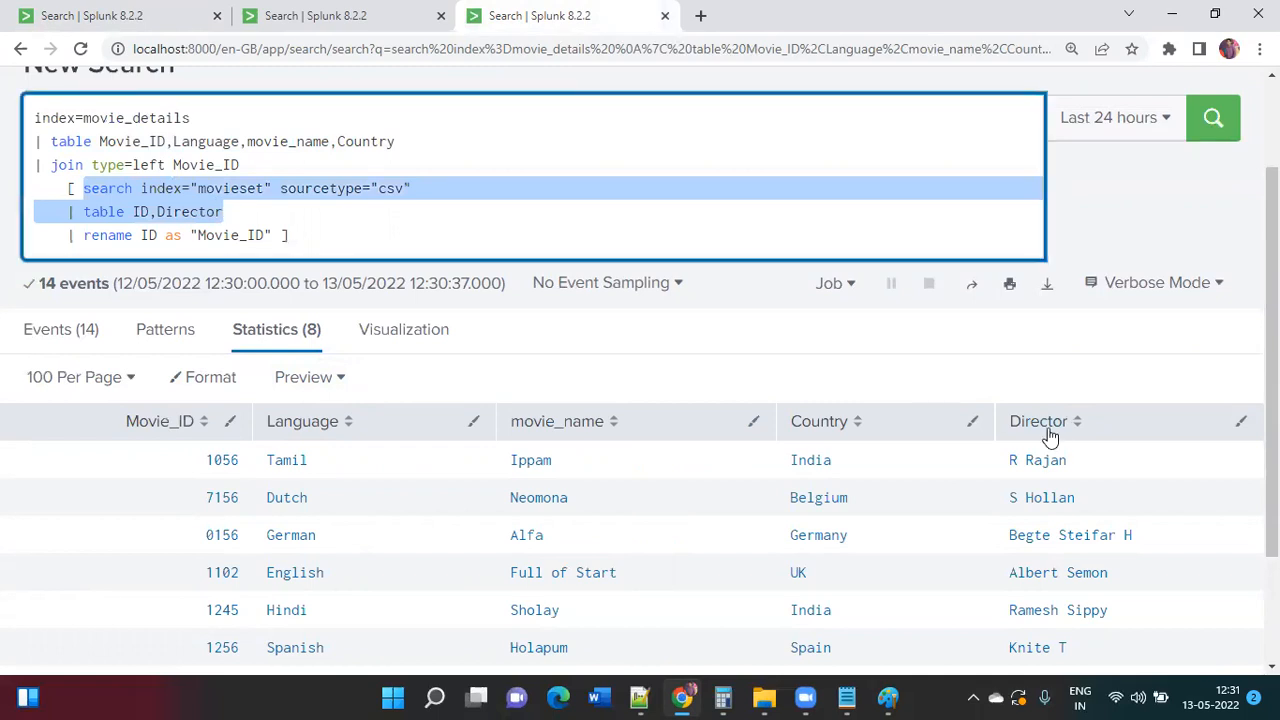
click(571, 232)
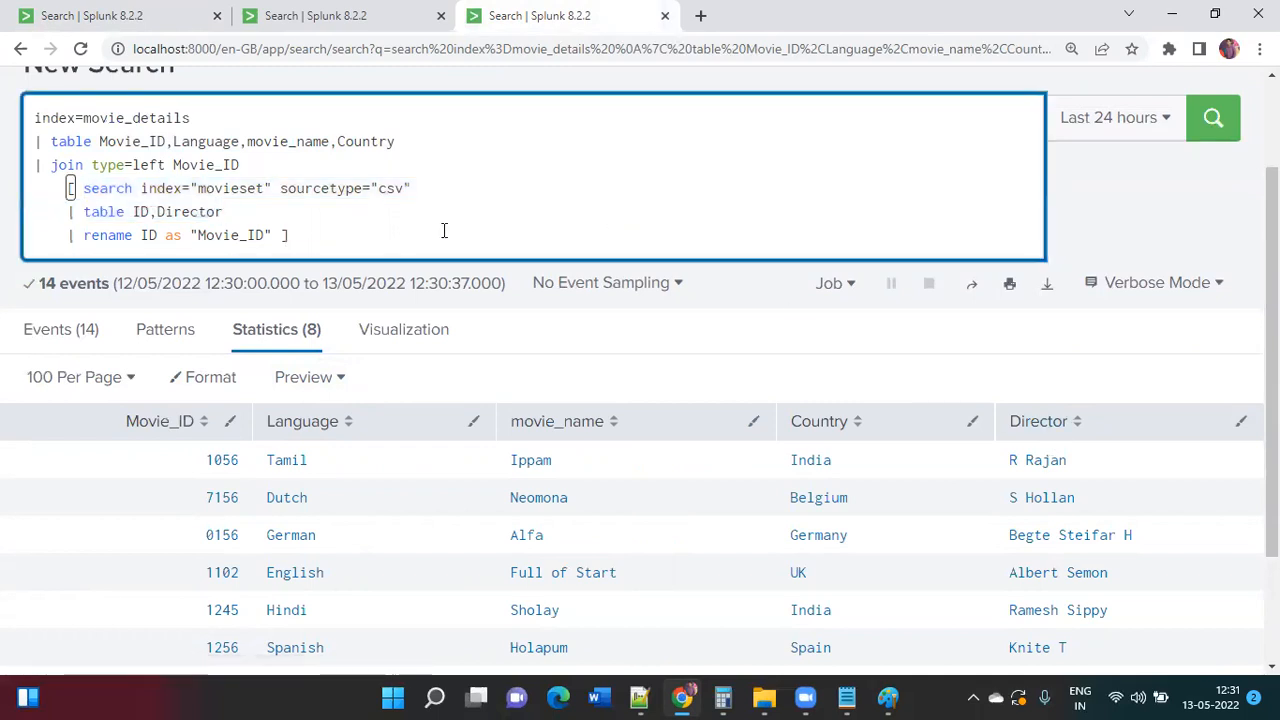
key(Return)
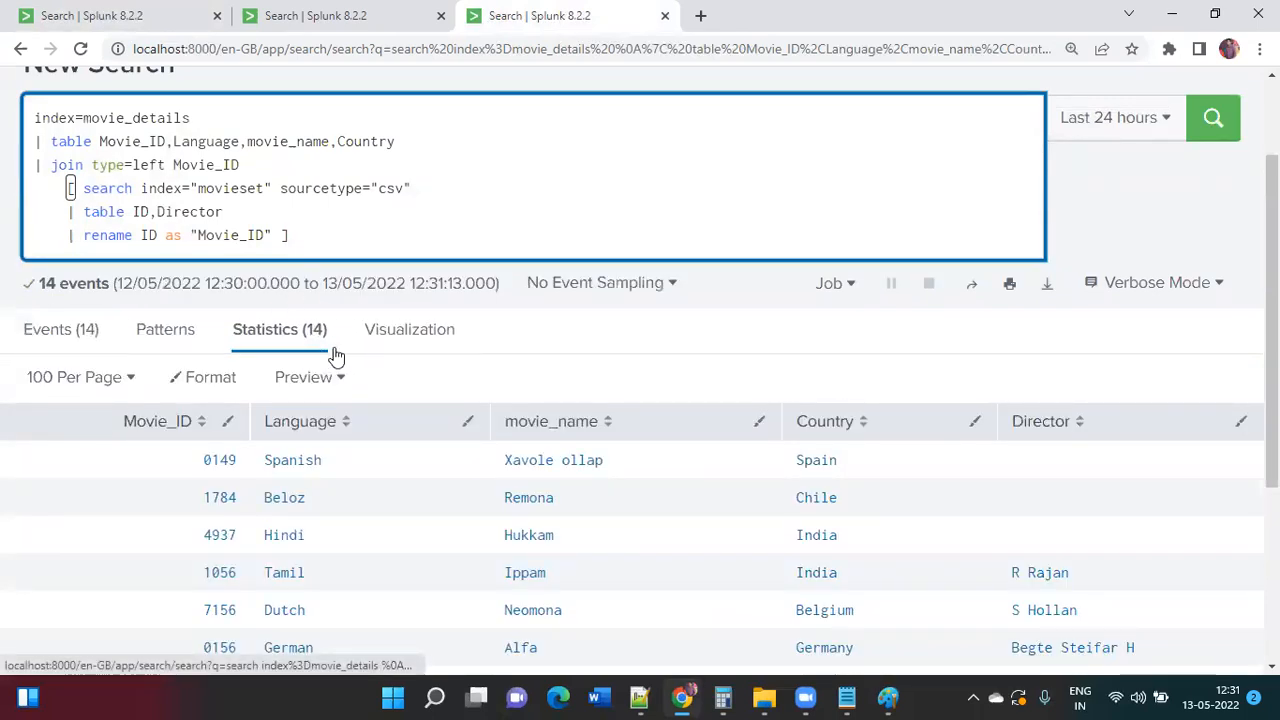
scroll(336, 356, down, 1)
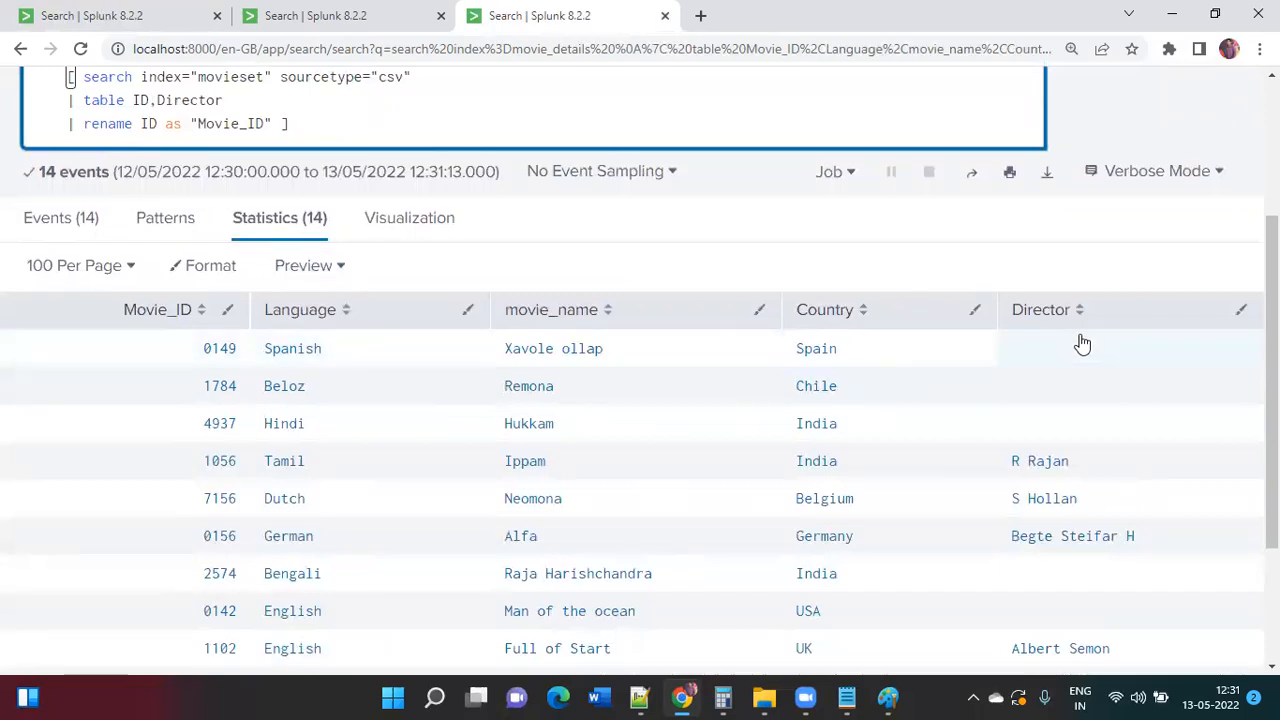
scroll(1089, 363, down, 3)
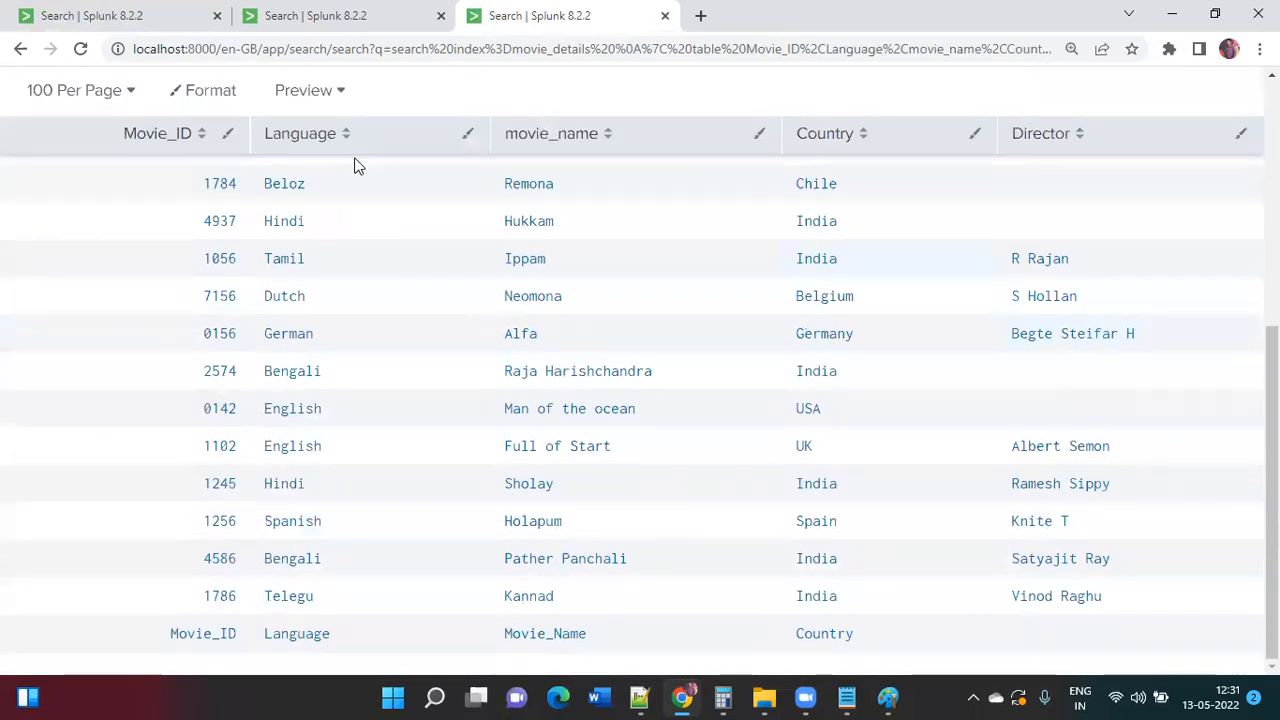
scroll(412, 299, up, 3)
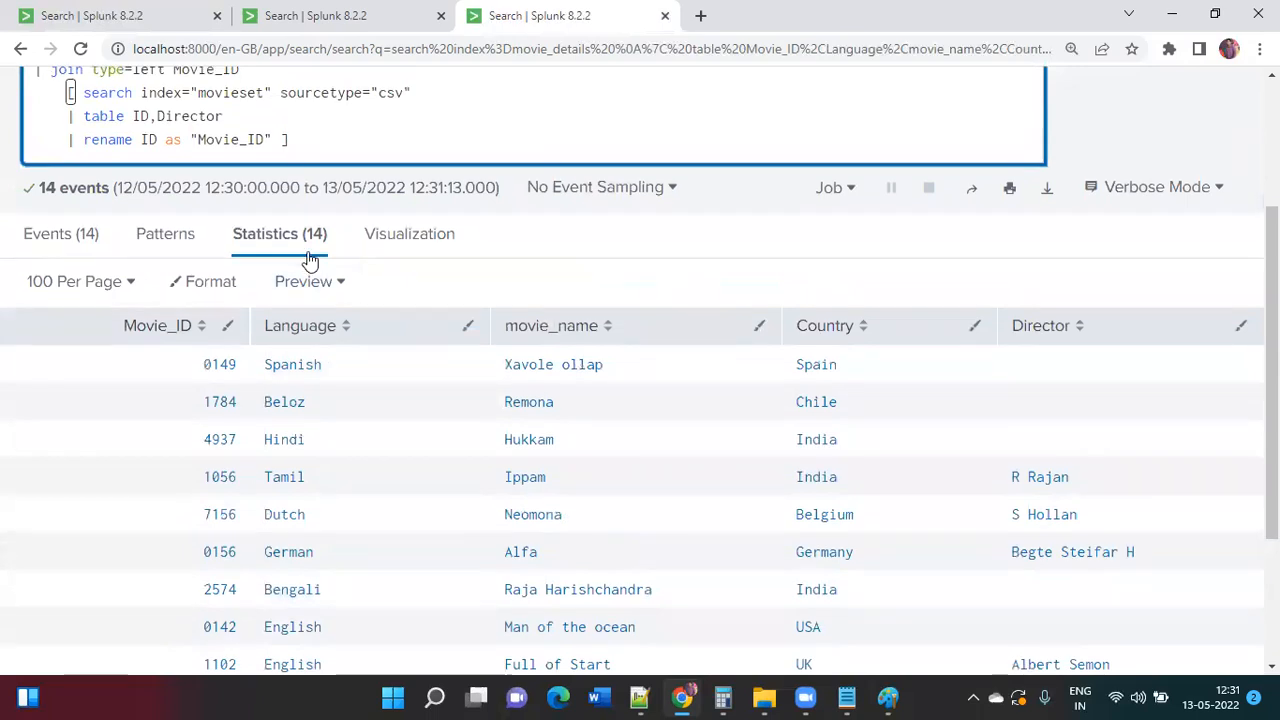
scroll(310, 258, up, 2)
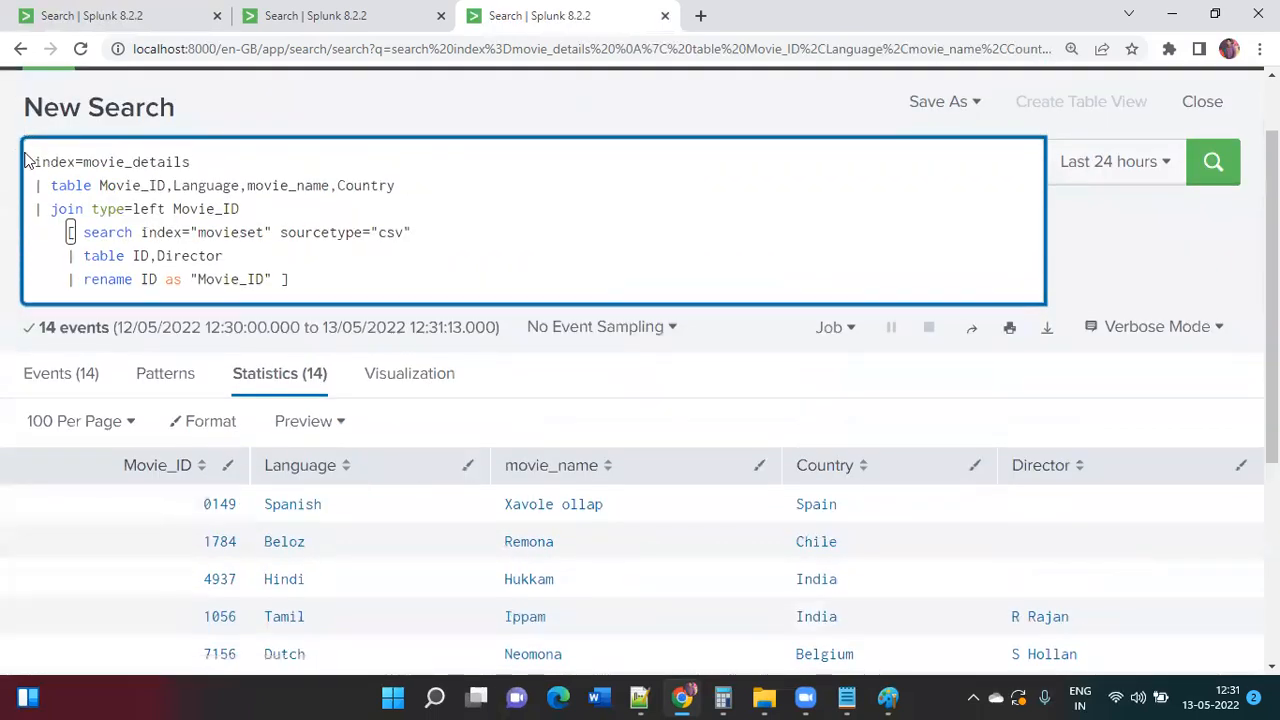
drag(36, 160, 406, 185)
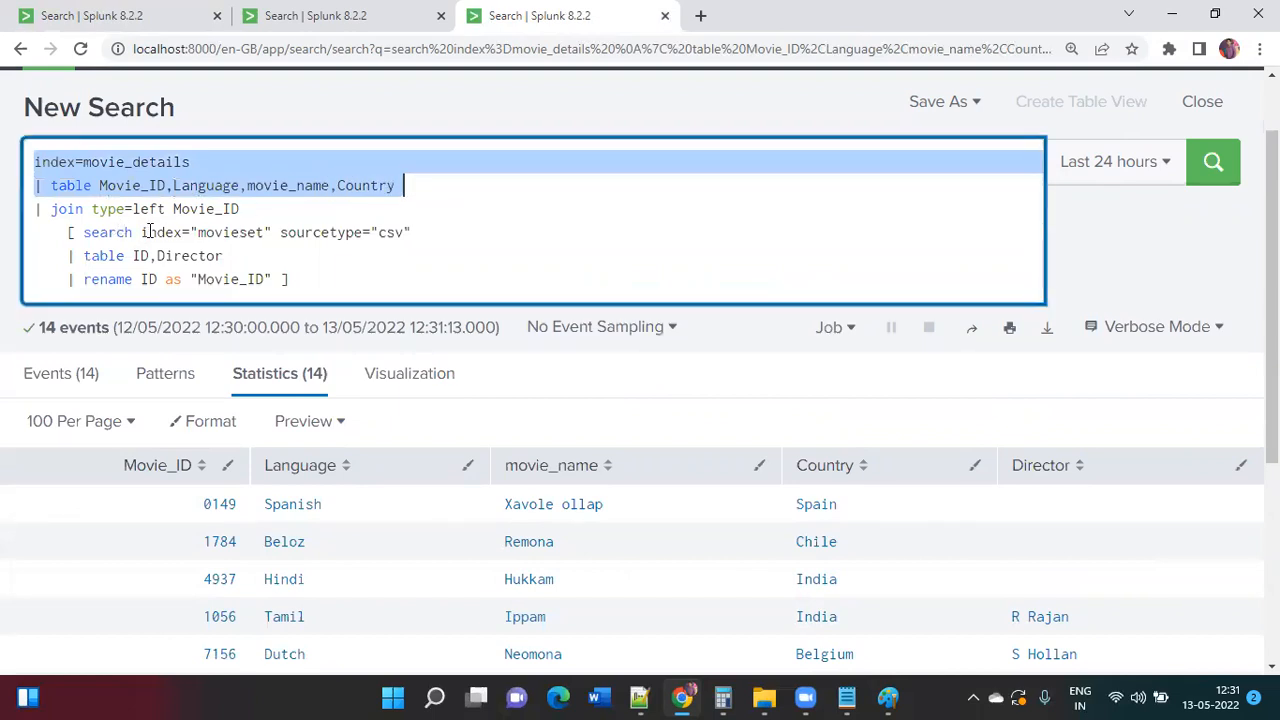
drag(273, 281, 140, 232)
Step: Change the join to type=outer and rerun, checking the 14 result rows
click(412, 276)
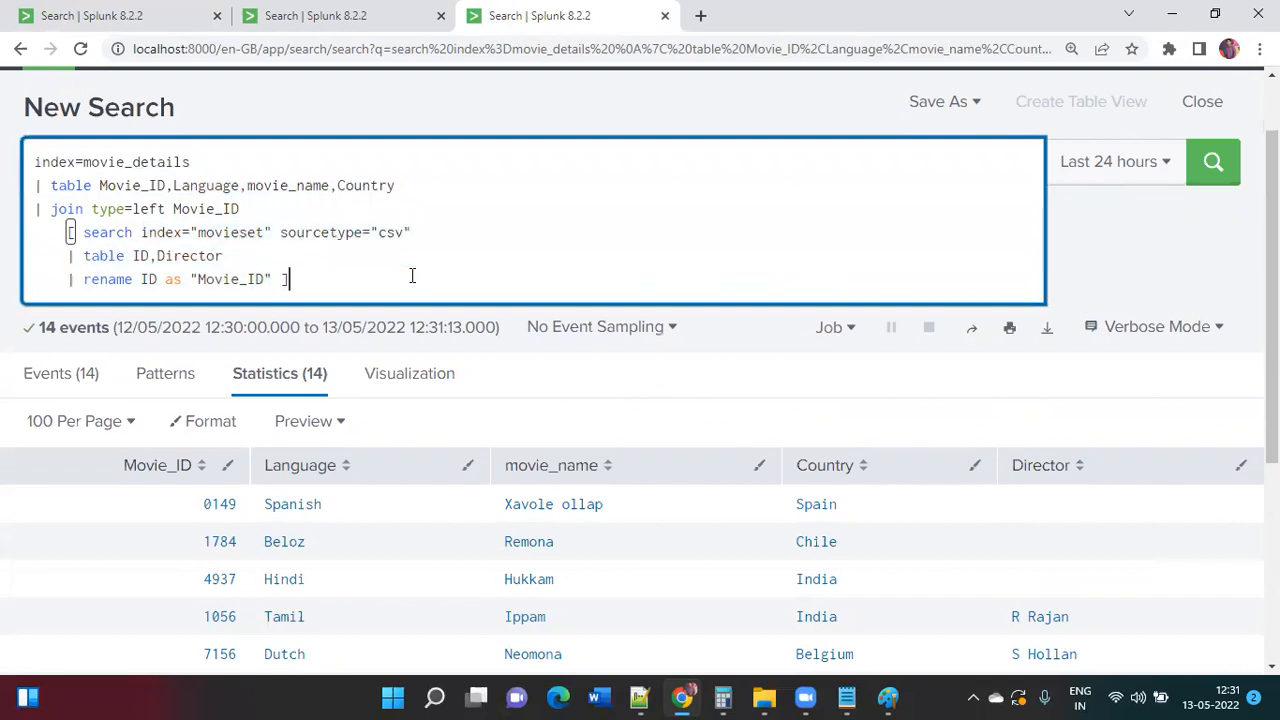
click(162, 209)
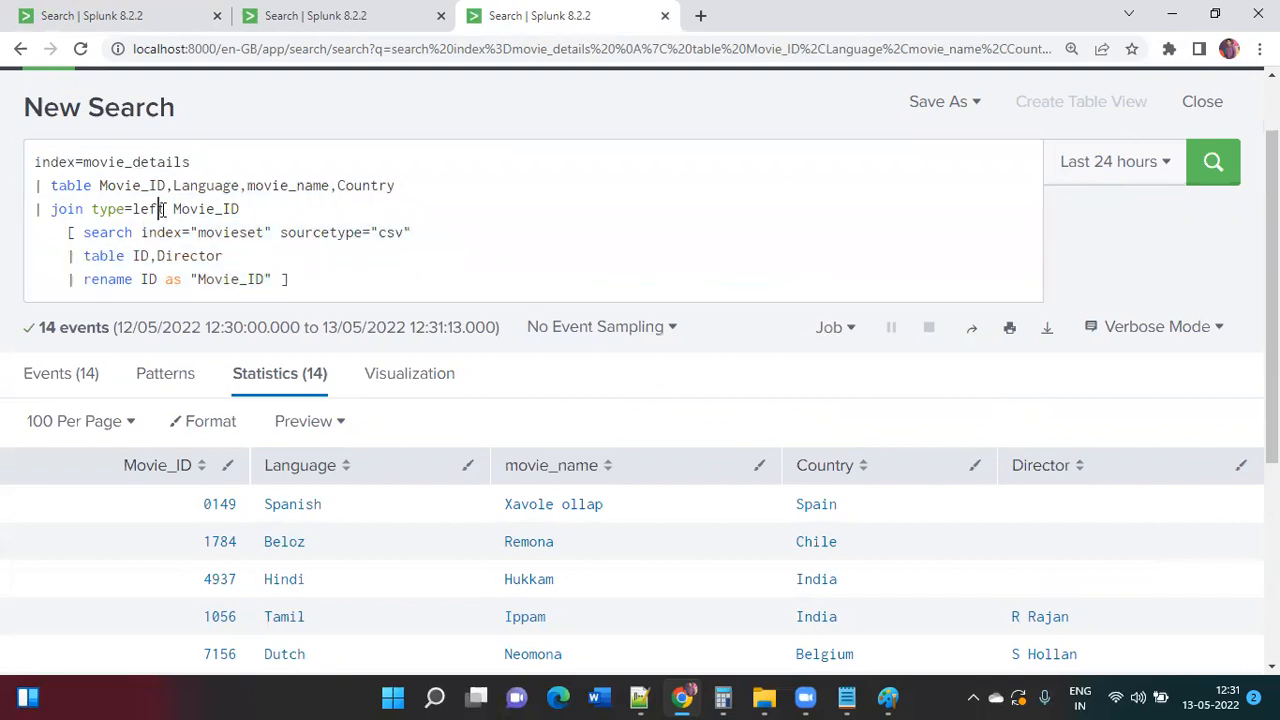
key(BackSpace)
key(BackSpace)
key(BackSpace)
key(BackSpace)
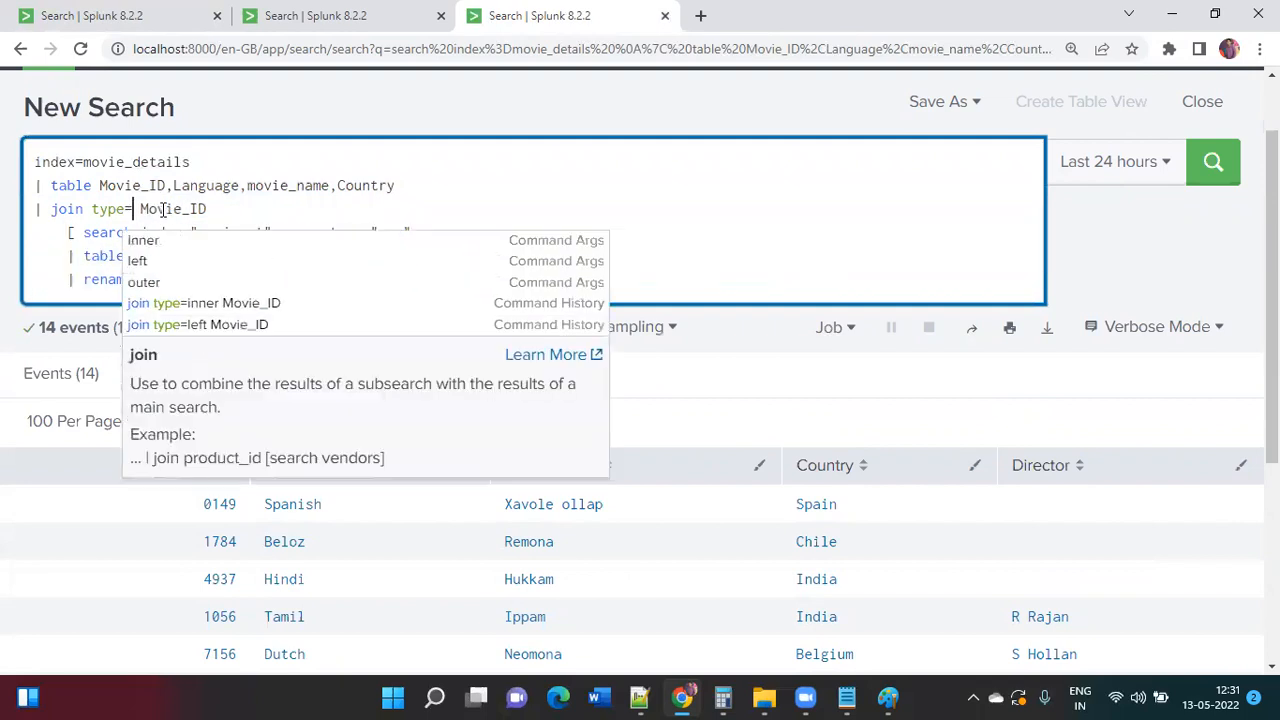
text(op)
key(BackSpace)
text(uter)
key(Return)
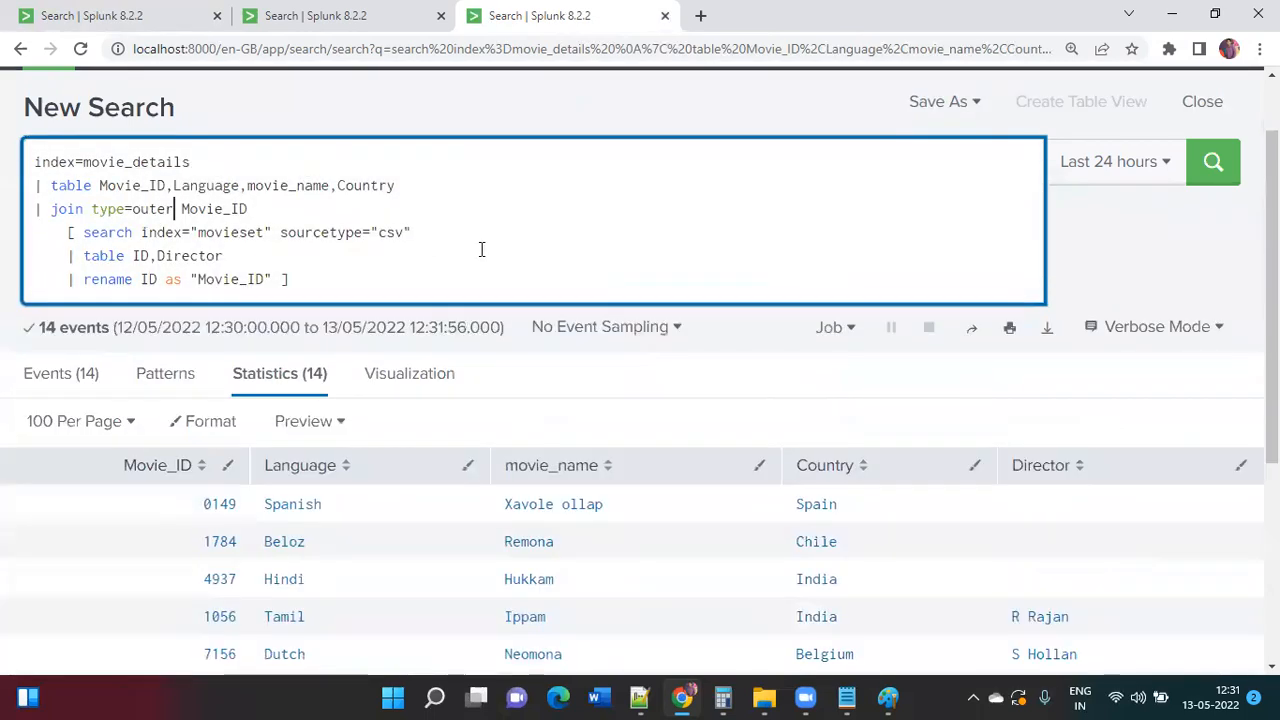
scroll(481, 249, down, 3)
scroll(480, 257, down, 1)
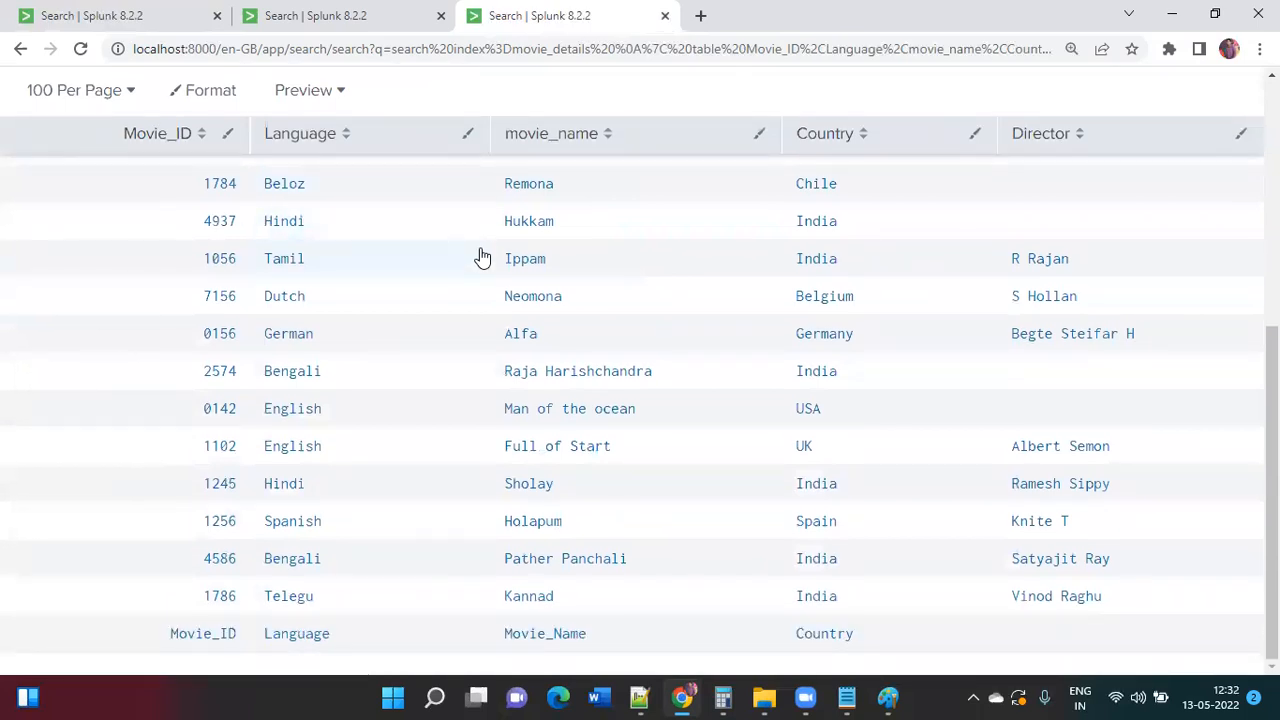
scroll(480, 257, up, 3)
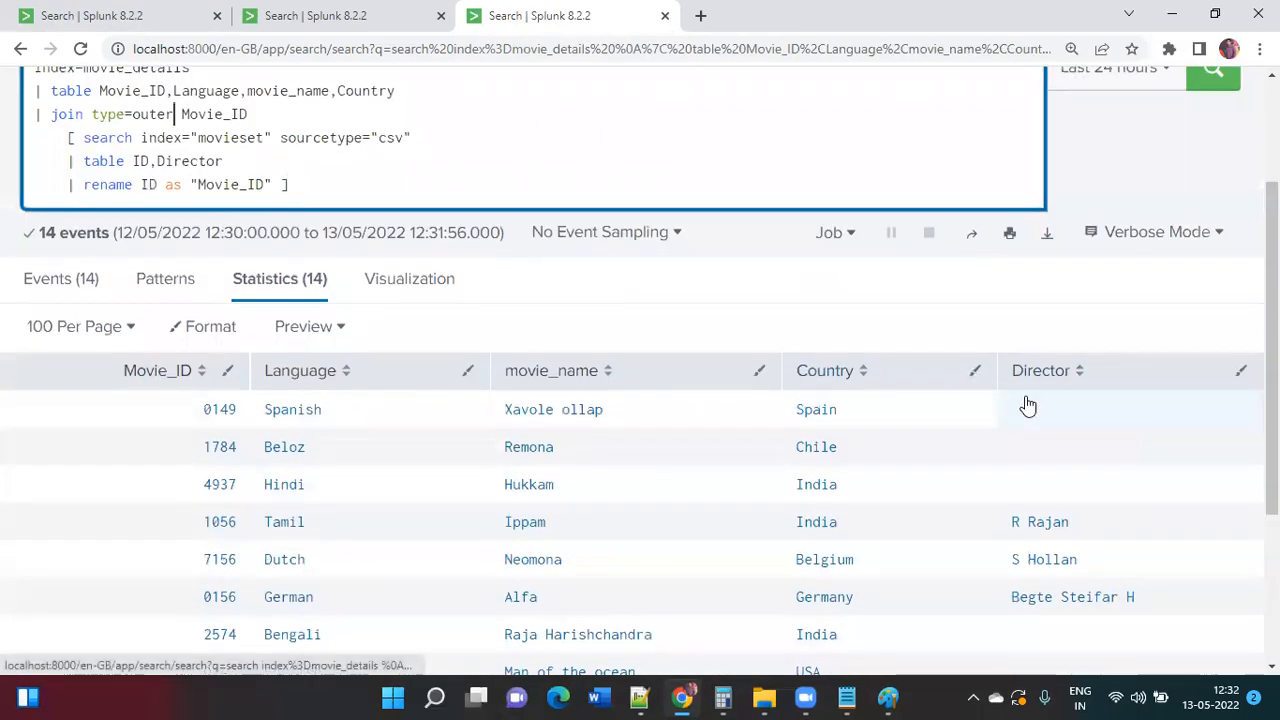
click(451, 193)
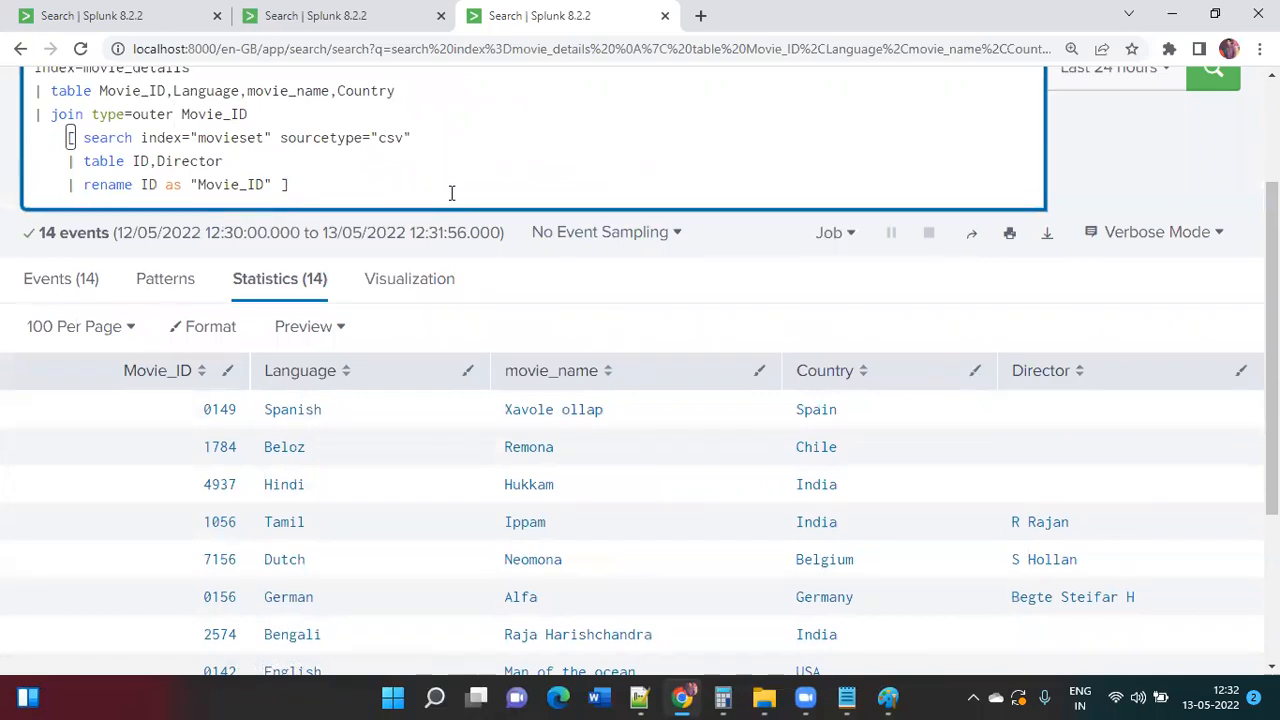
Step: Append | fillnull value="No Directory Found" Director to the query and run it
text(| full)
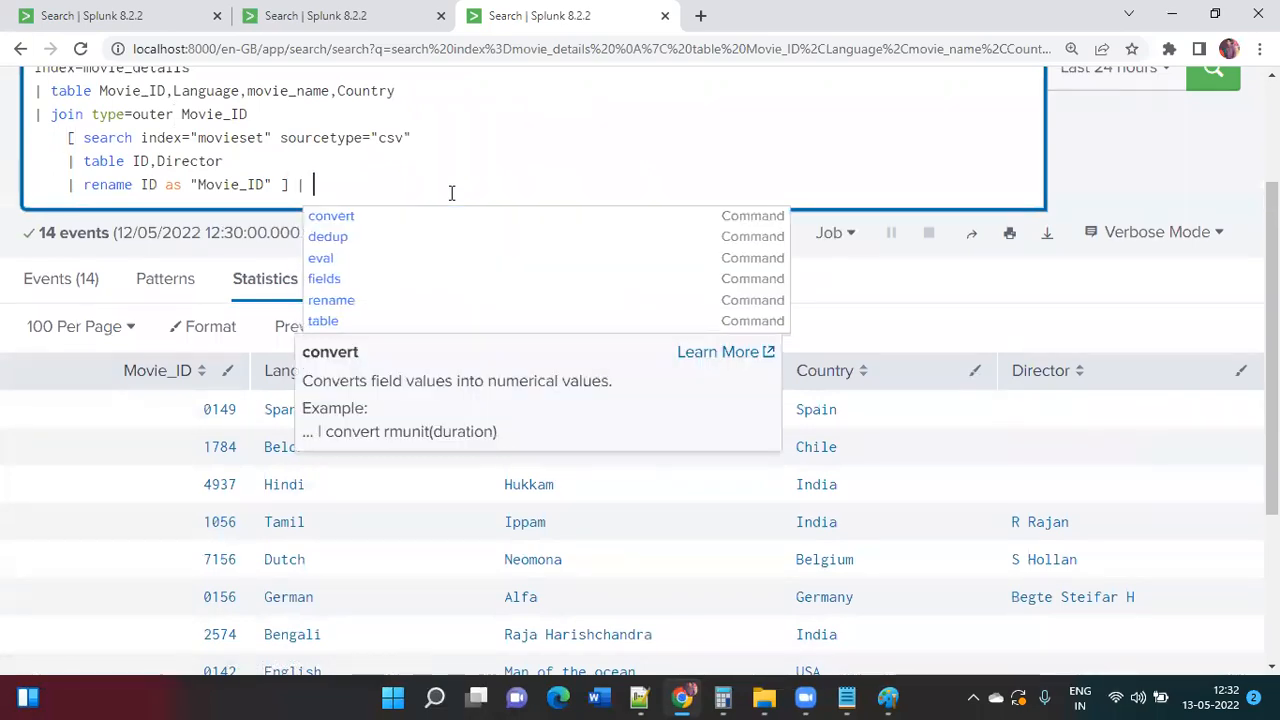
key(BackSpace)
key(BackSpace)
key(BackSpace)
text(illd)
key(BackSpace)
text(null value=")
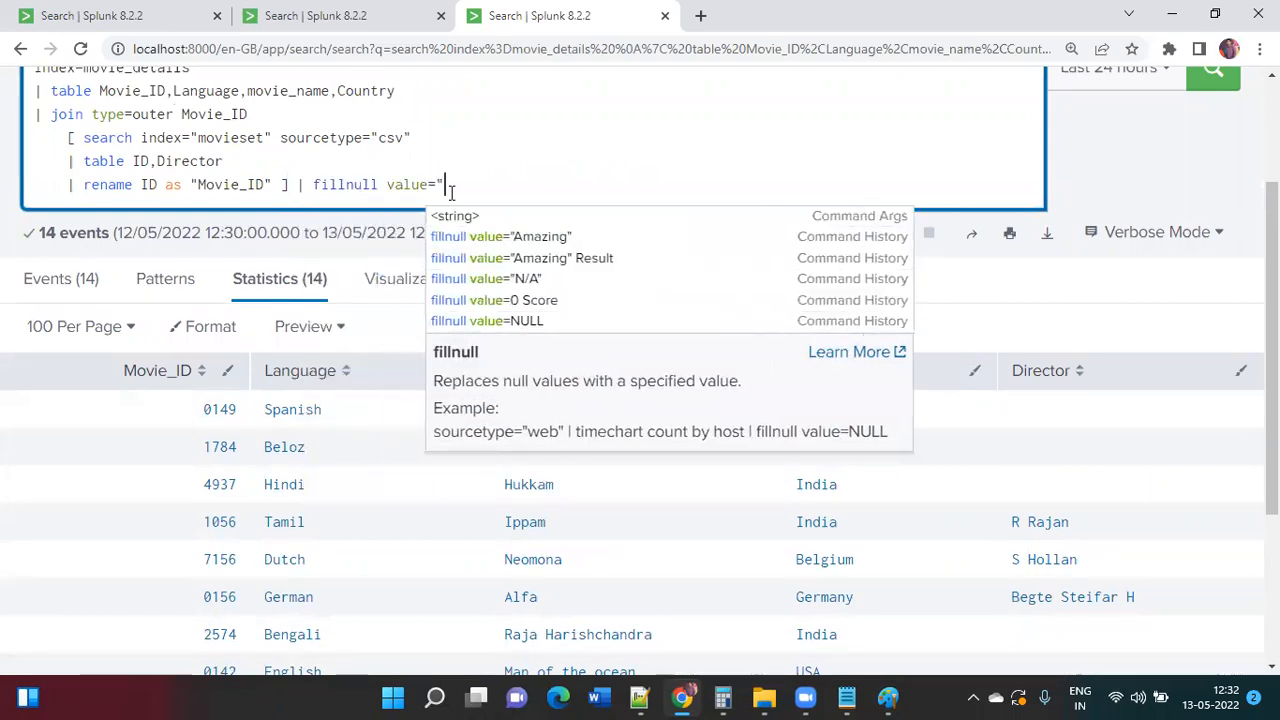
text(N)
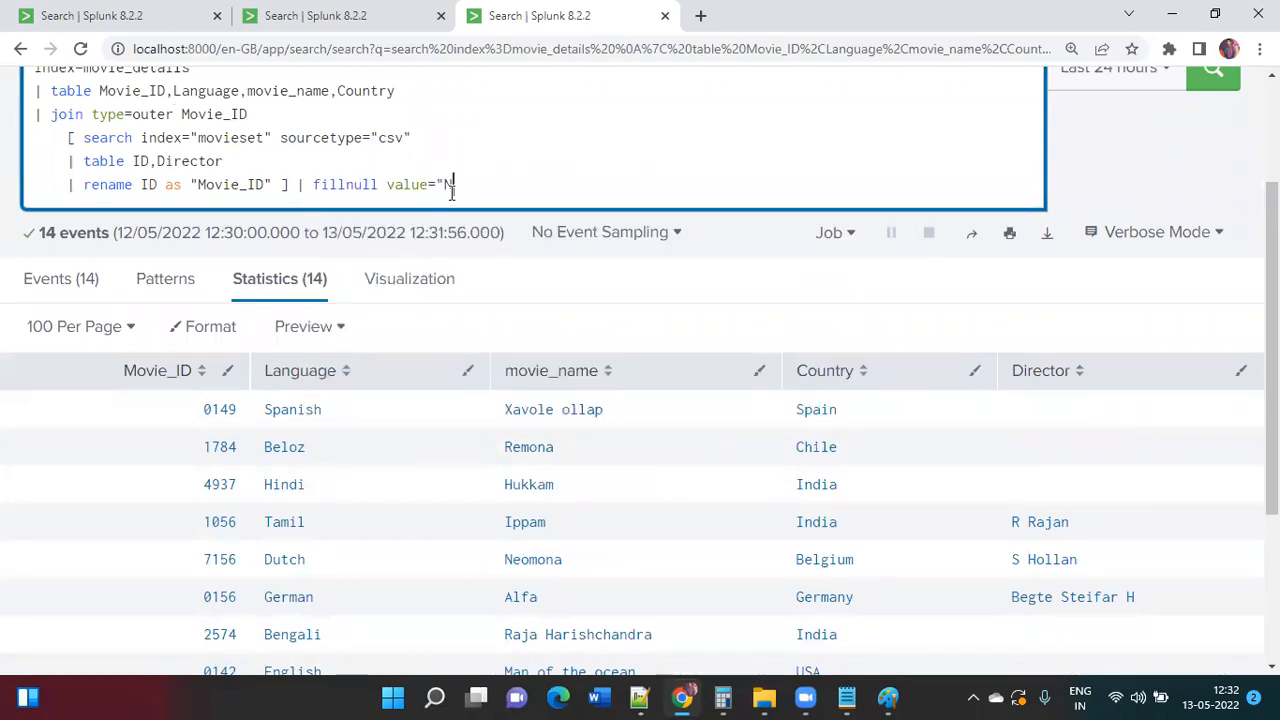
text(o Directory Found" Directo)
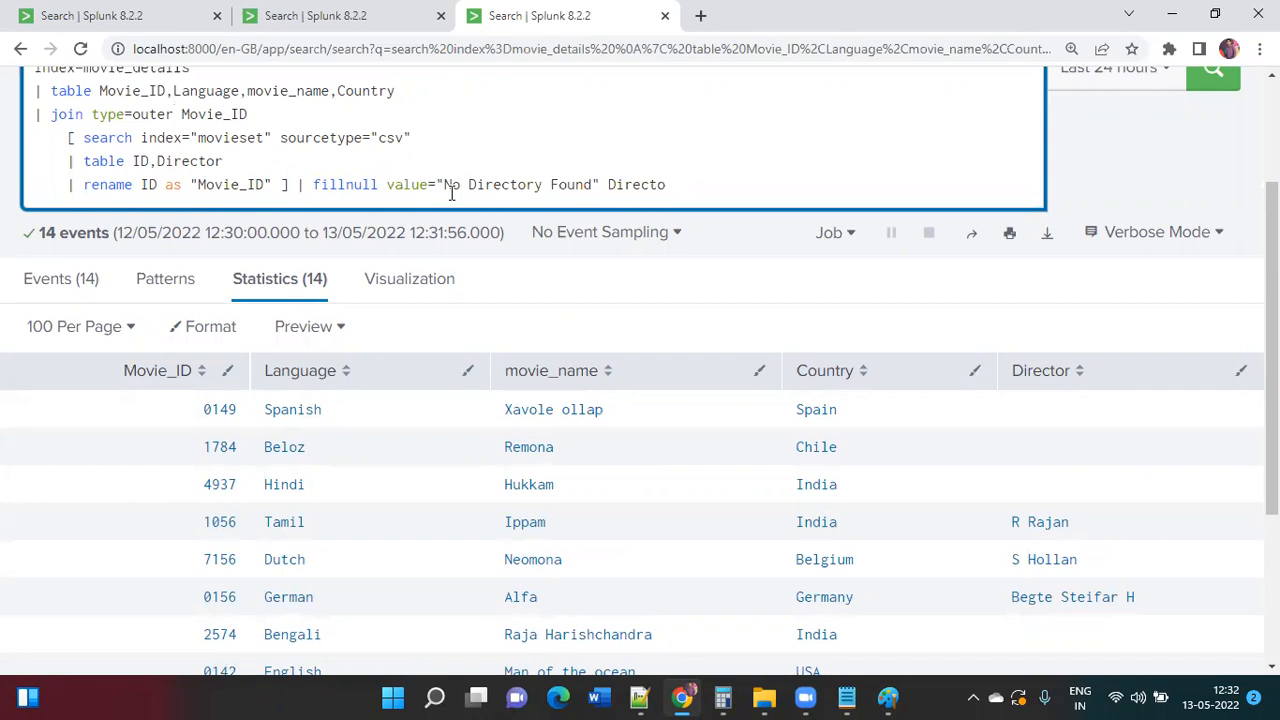
text(r)
key(Return)
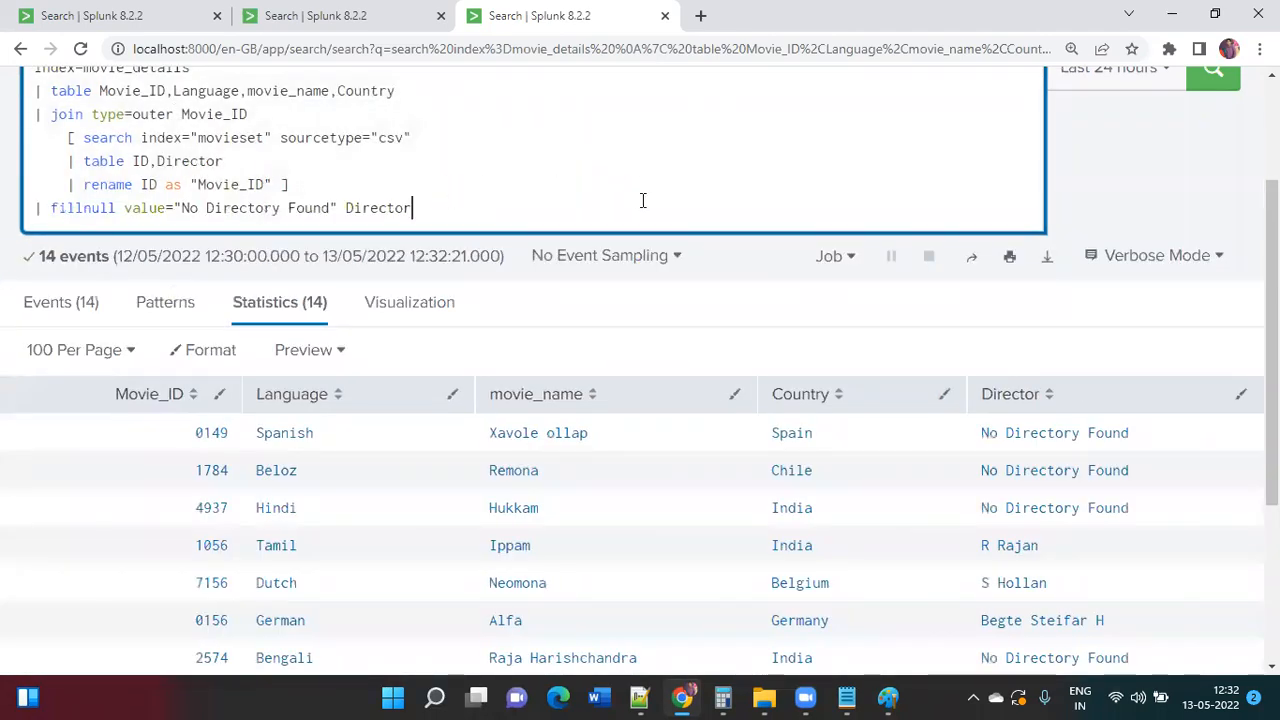
Step: Correct the fill value to "No Director Found" and rerun the search
click(282, 208)
key(BackSpace)
key(Return)
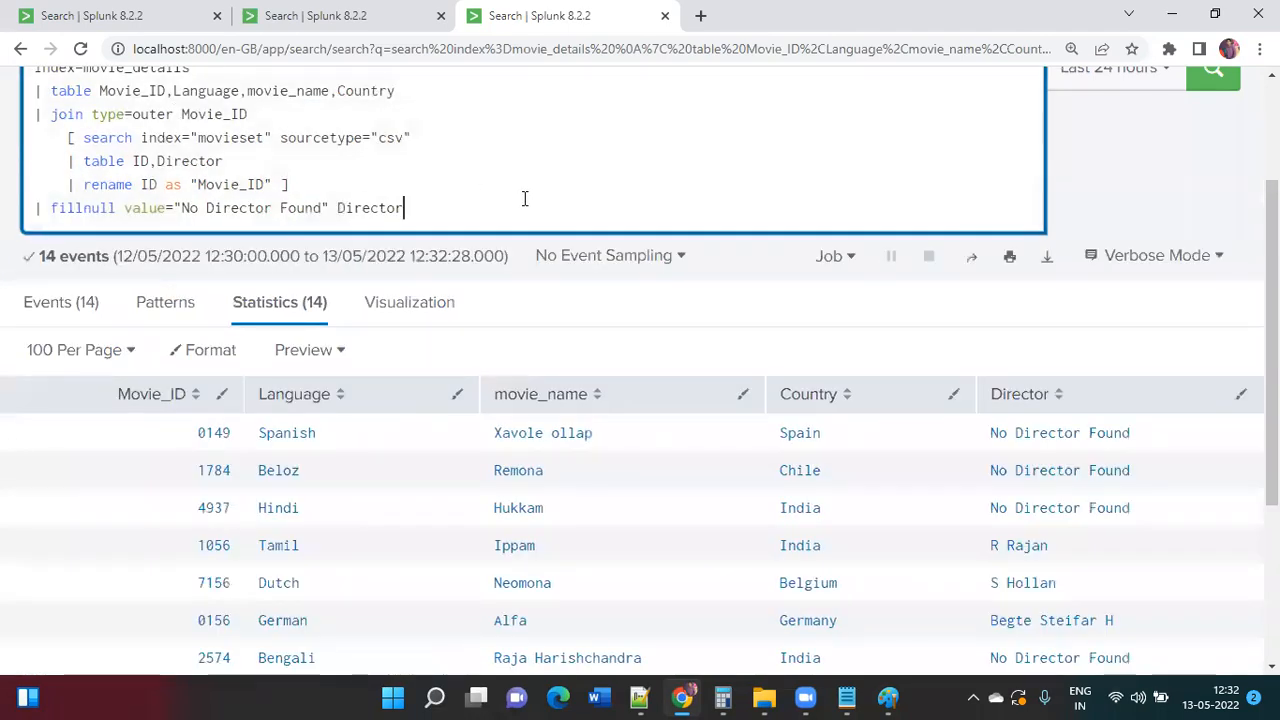
scroll(523, 197, down, 4)
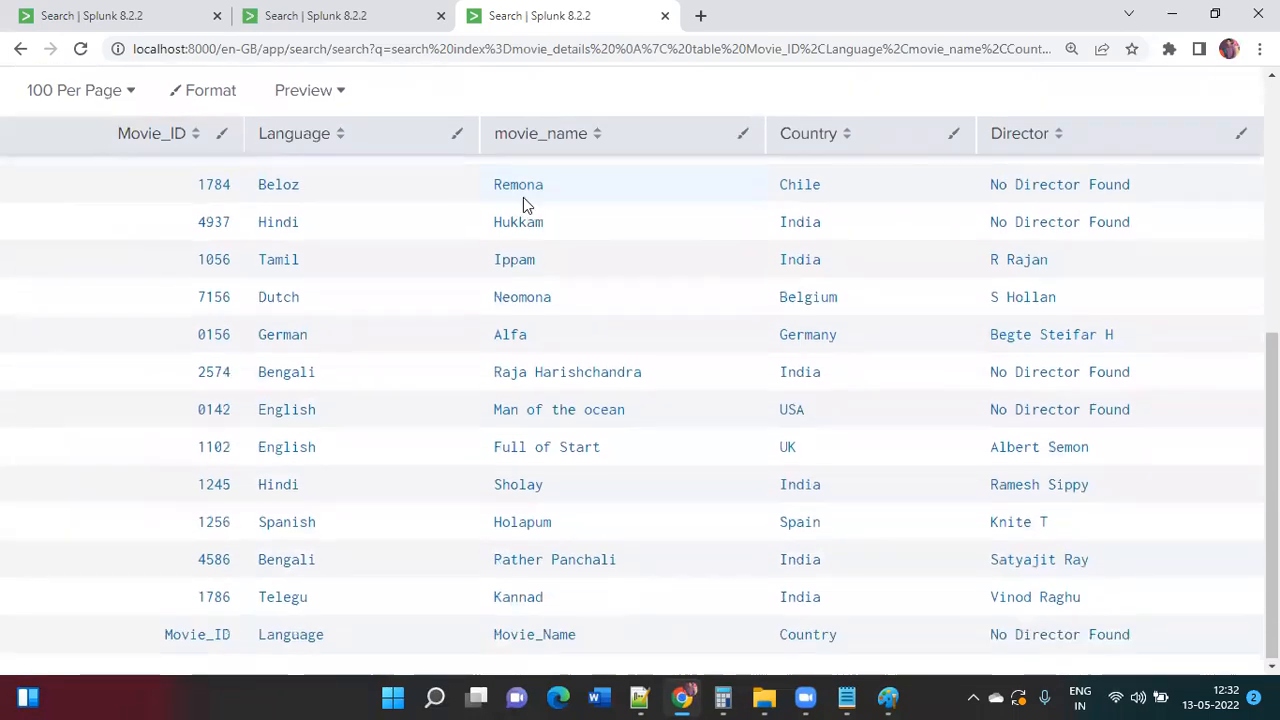
scroll(523, 197, up, 5)
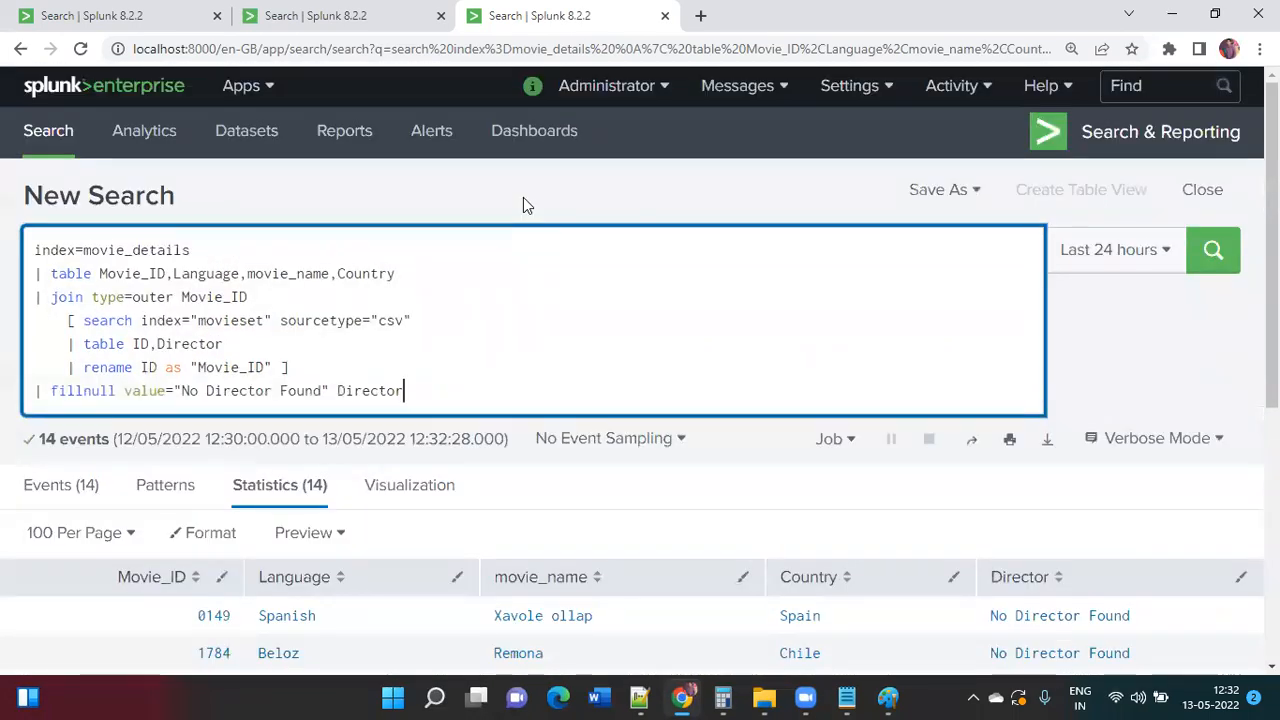